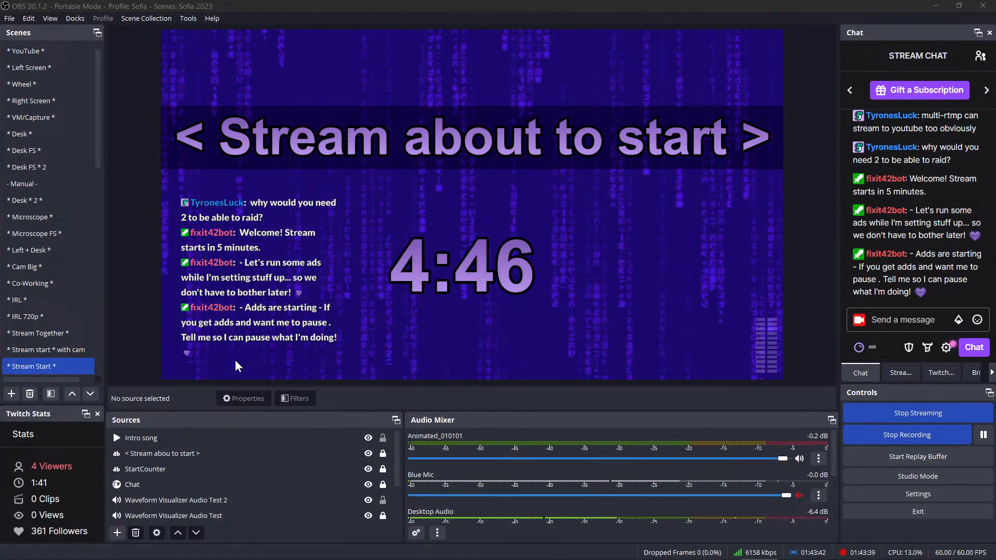
- Unmute the Blue Mic source and switch the live output to the "* Left Screen *" scene
click(799, 496)
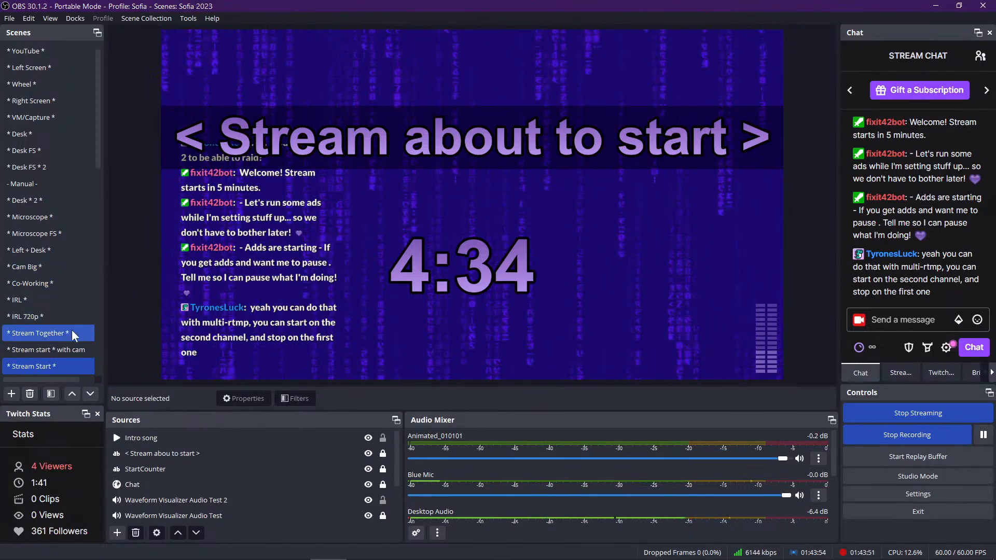
scroll(72, 329, up, 1)
click(42, 91)
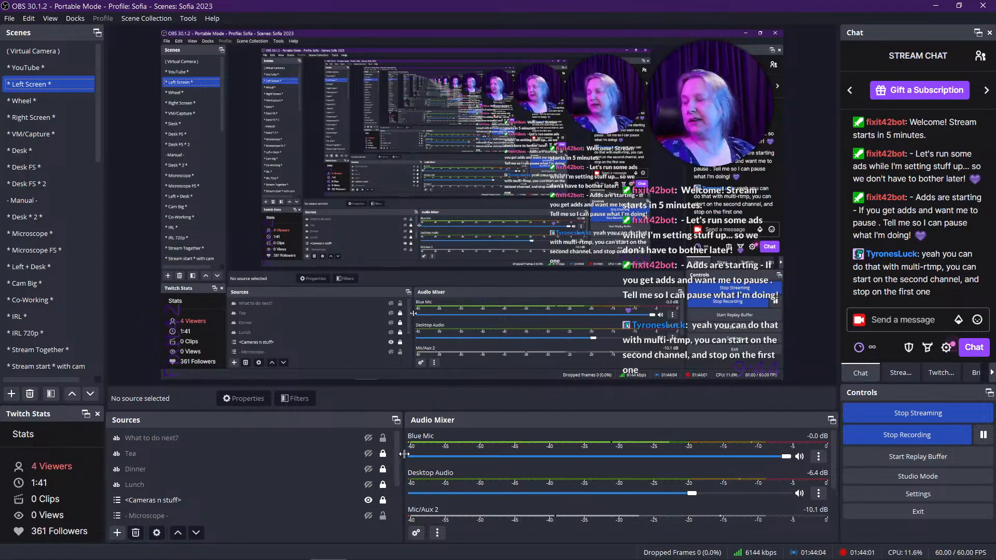
click(391, 435)
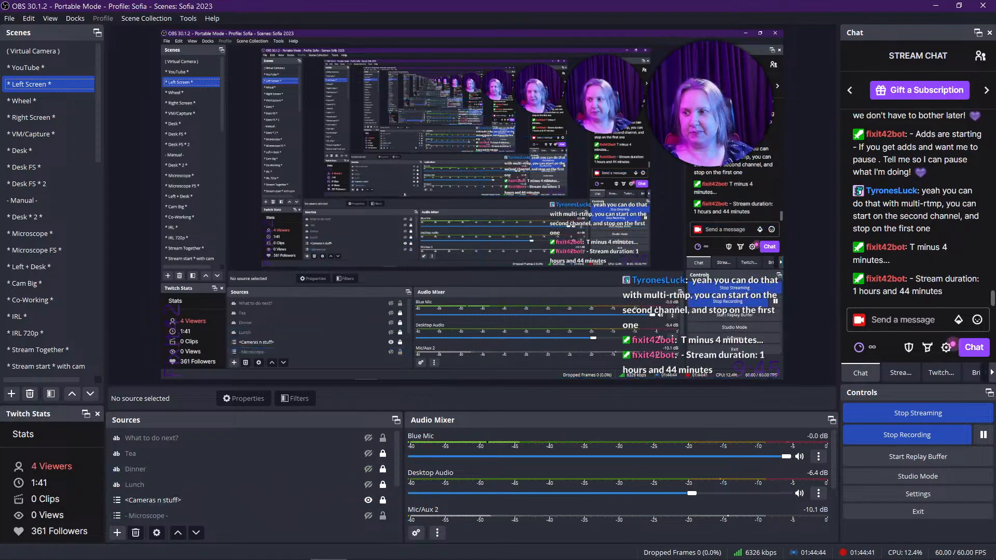
- Switch to Streamer.bot and set the Stream Started action's OBS Streaming Started trigger to the main obs connection
click(365, 551)
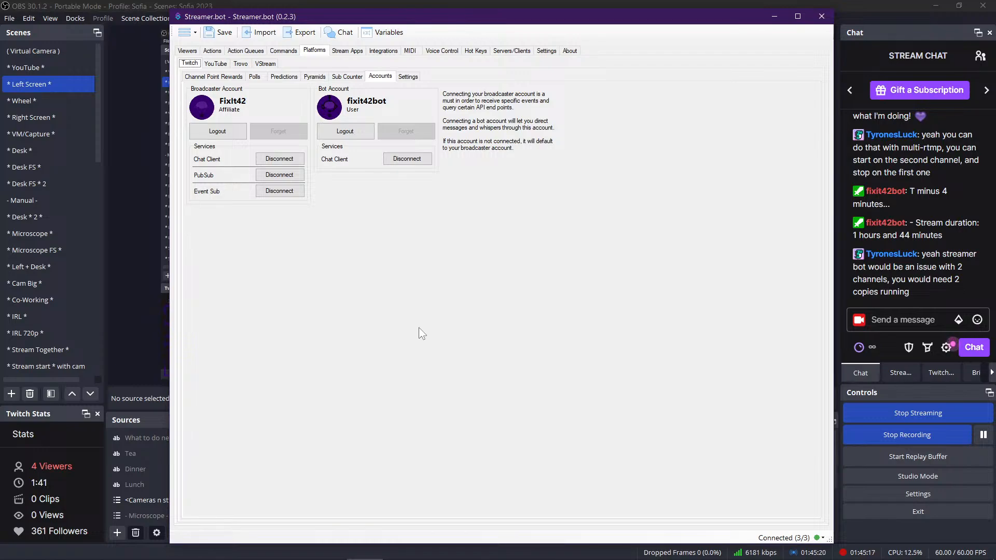
click(212, 51)
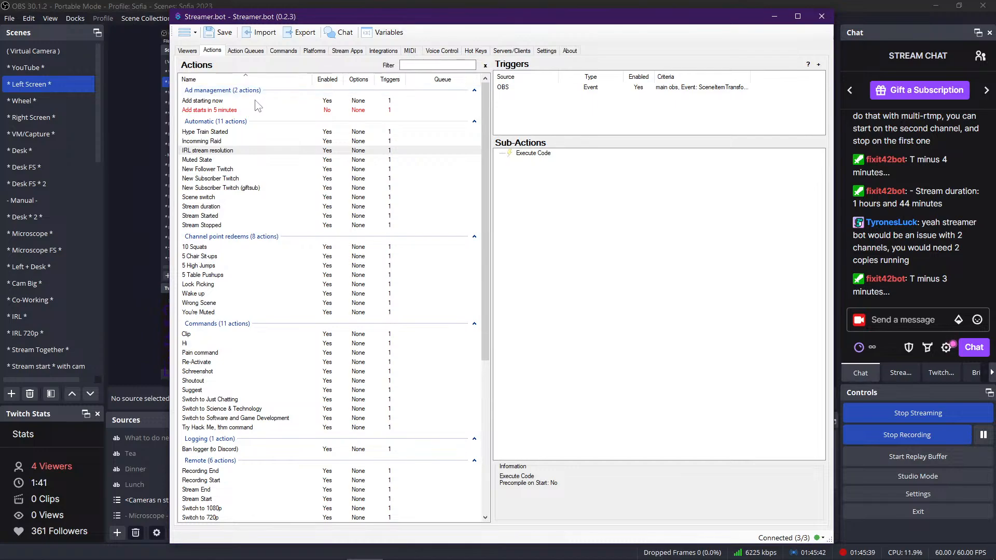
click(229, 217)
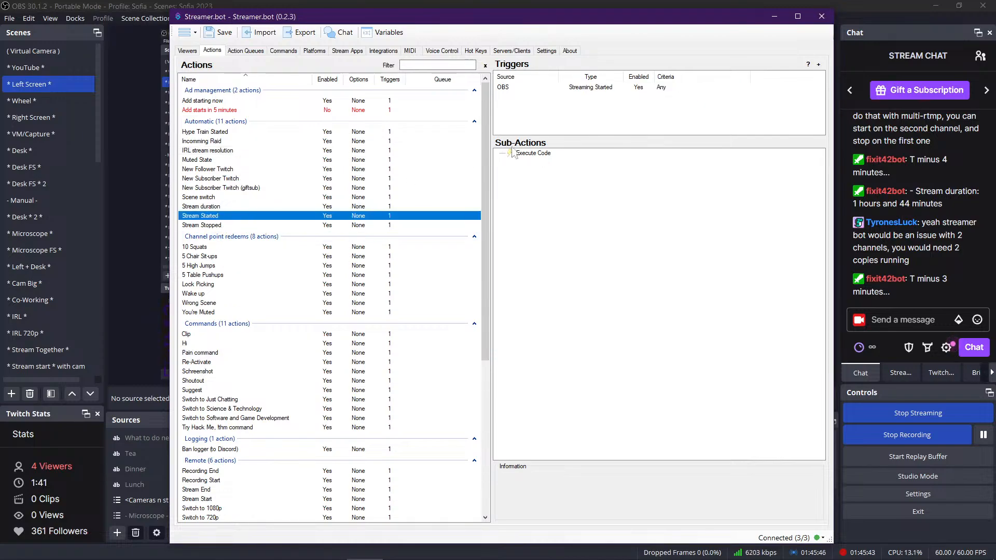
double_click(590, 88)
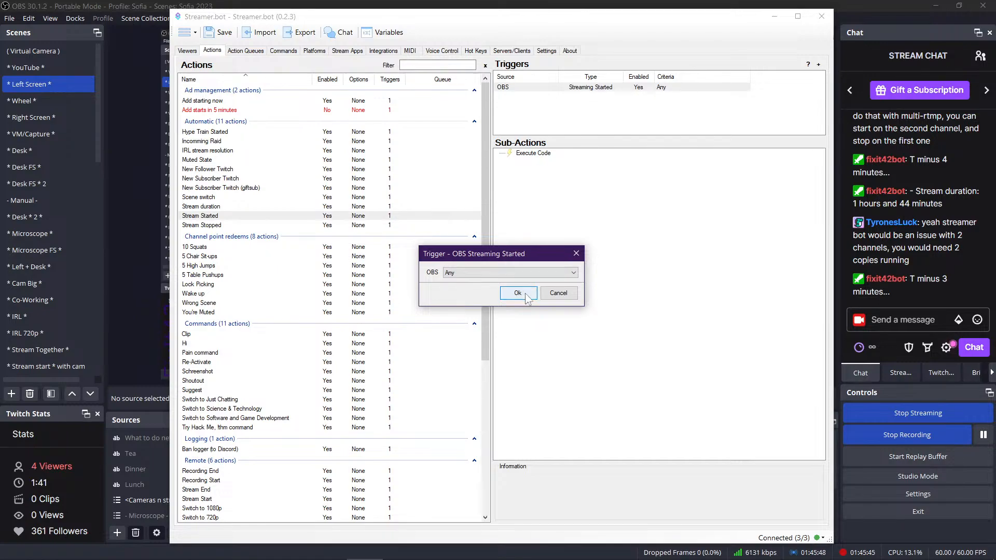
click(484, 271)
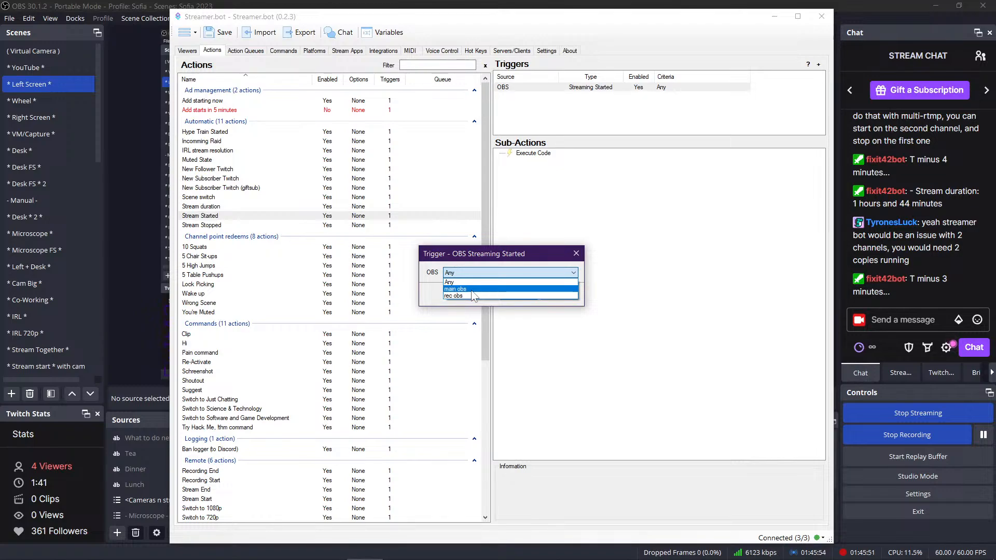
click(472, 289)
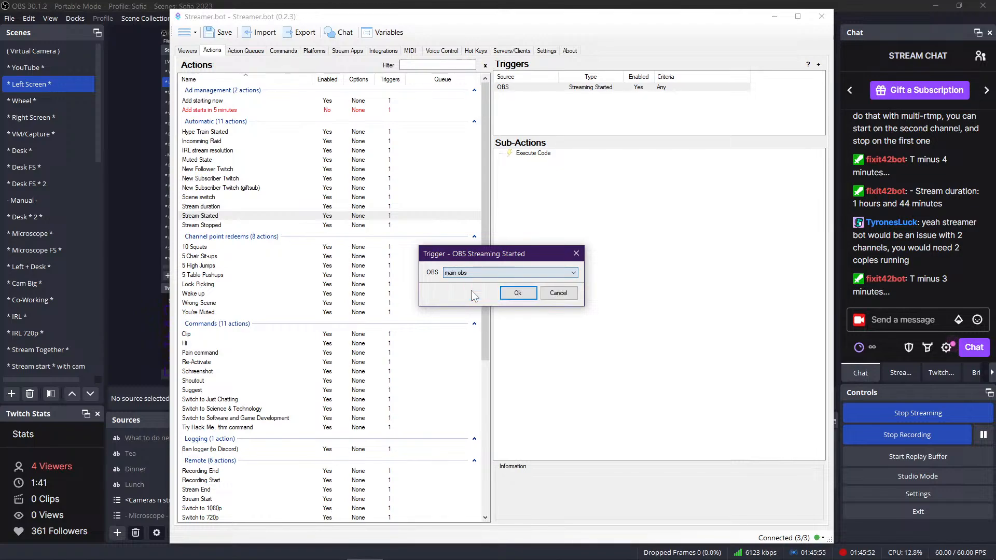
click(516, 294)
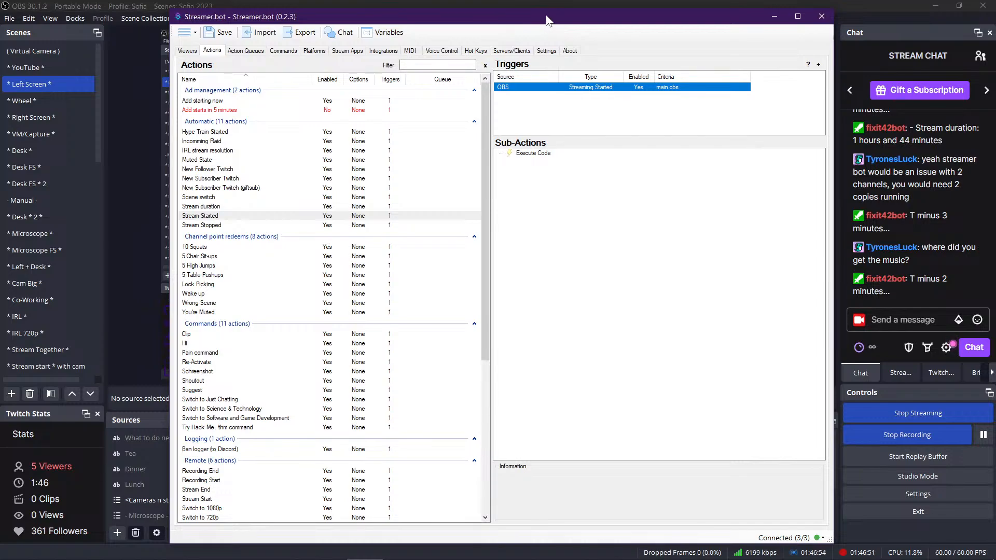
drag(546, 16, 538, 14)
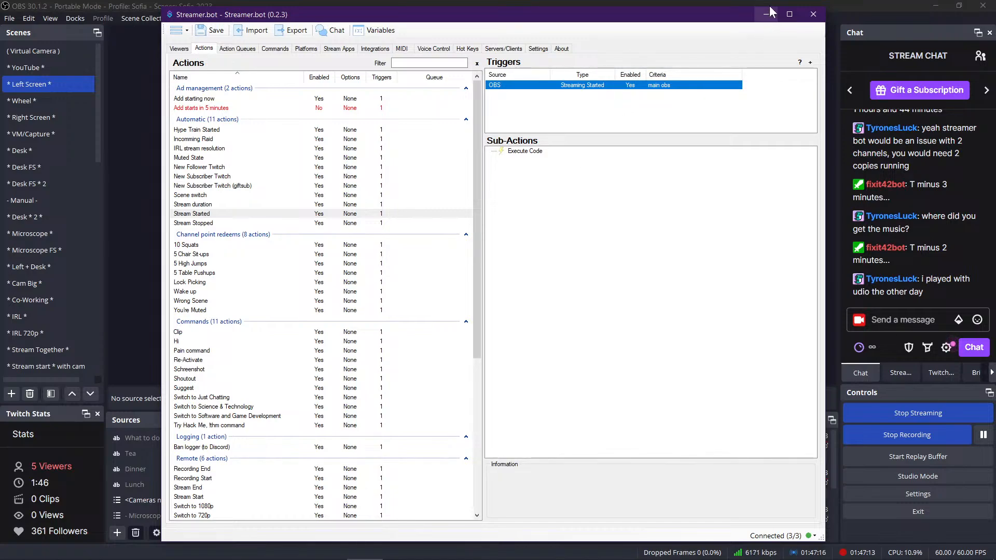
- Switch to Firefox and search the web for "multi rtmp obs" in a new tab
mouse_move(851, 557)
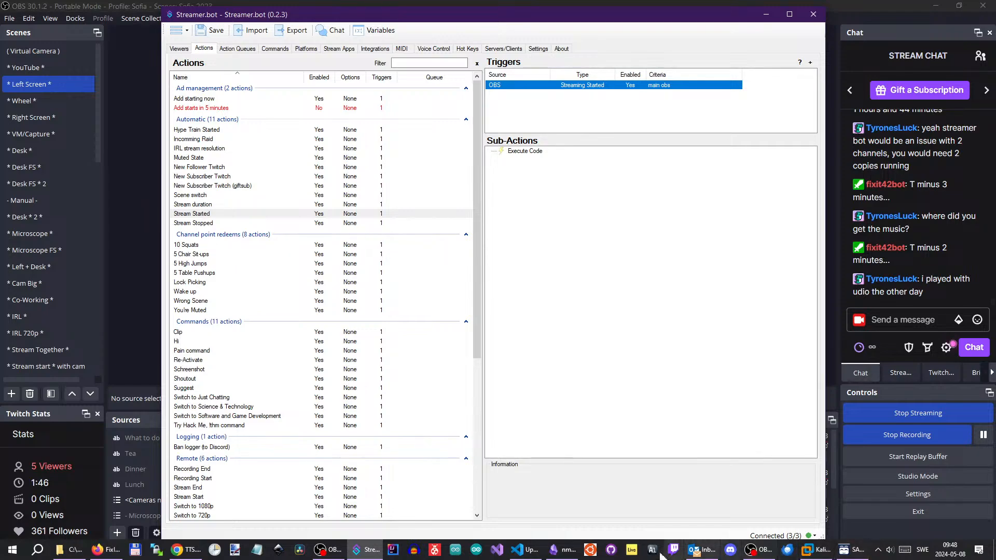
click(97, 550)
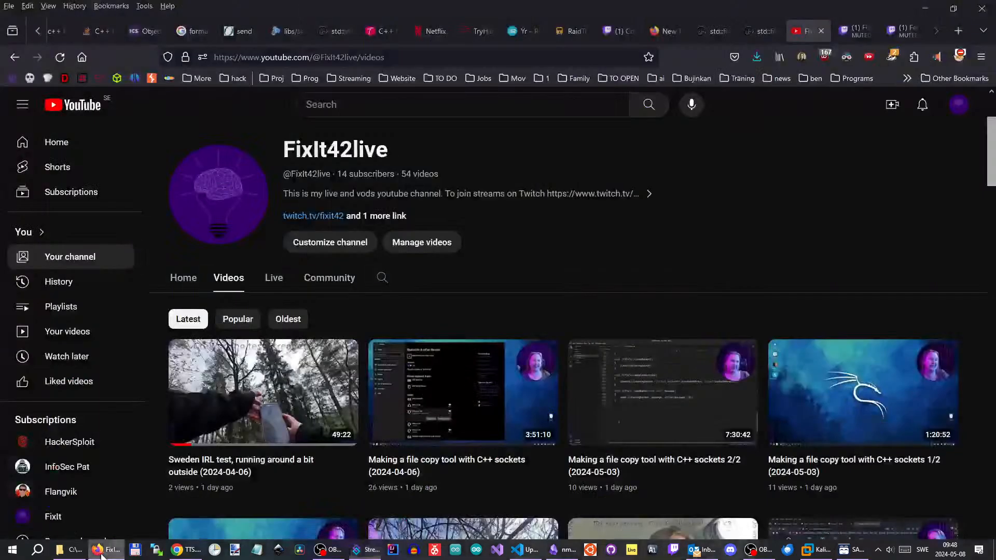
click(958, 31)
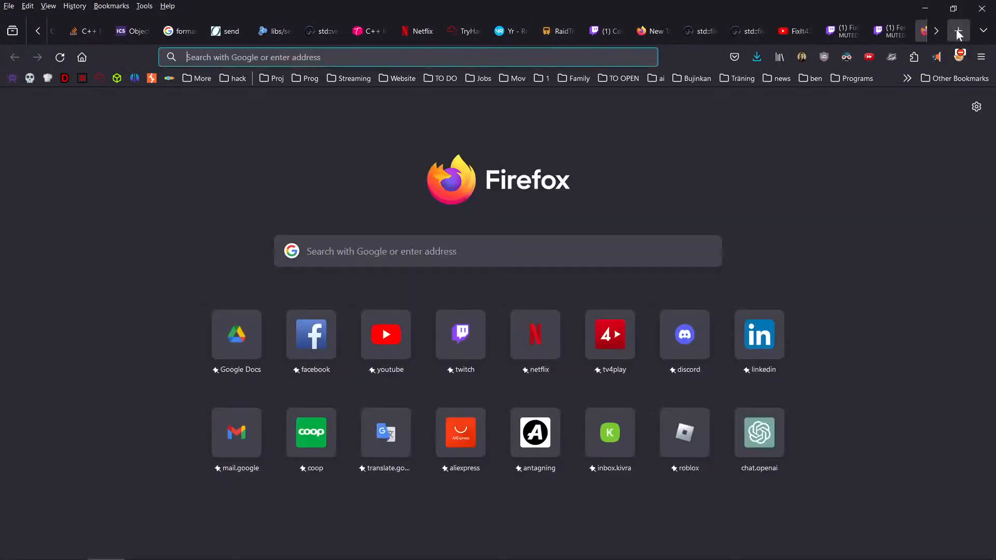
text(multi)
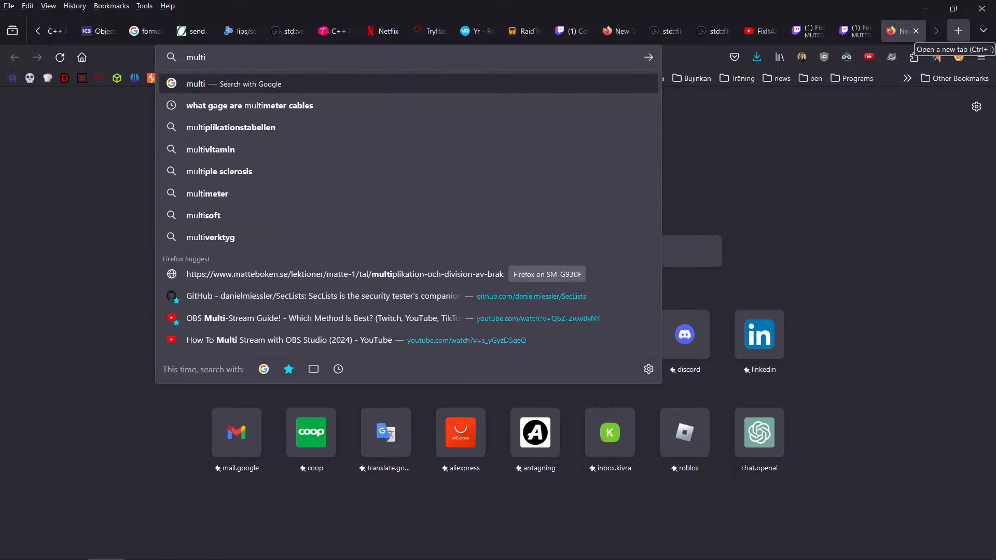
text( rtmp)
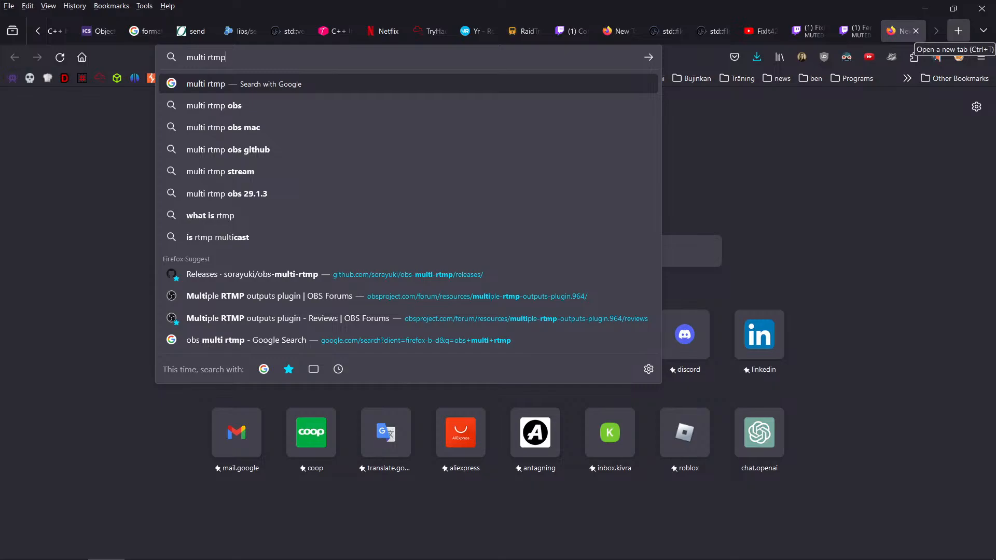
key(Down)
key(Return)
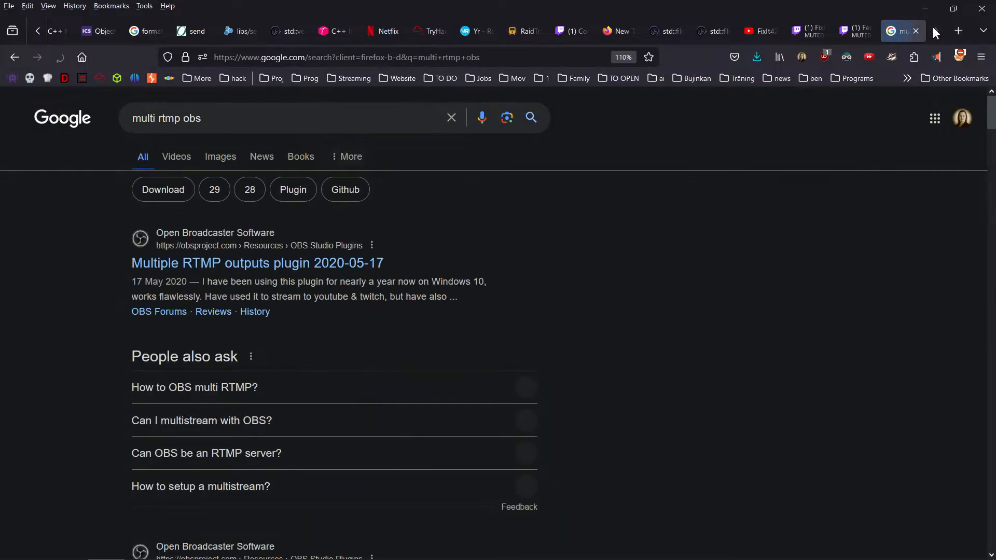
- Open the Multiple RTMP outputs plugin page on the OBS forum, plus its download page and homepage in background tabs
click(384, 263)
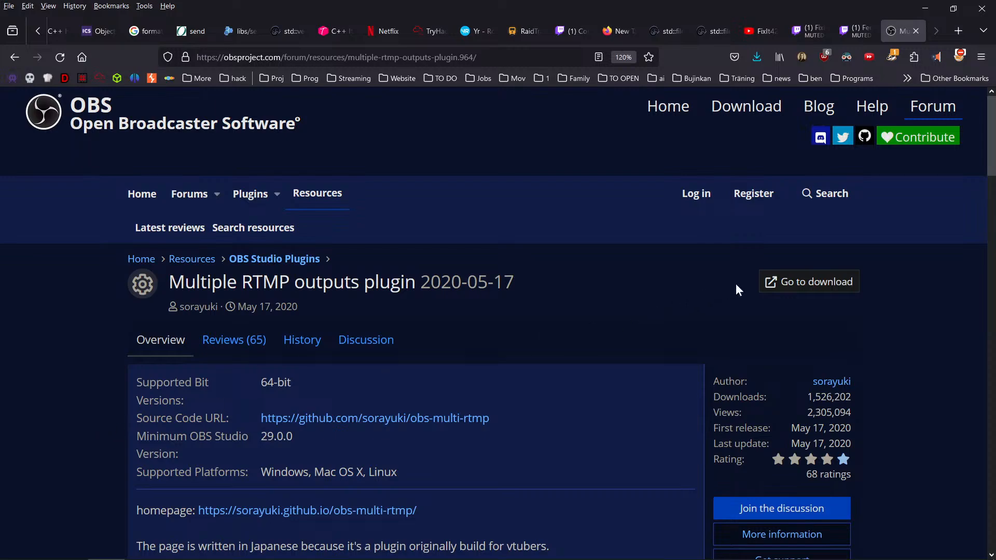
middle_click(816, 288)
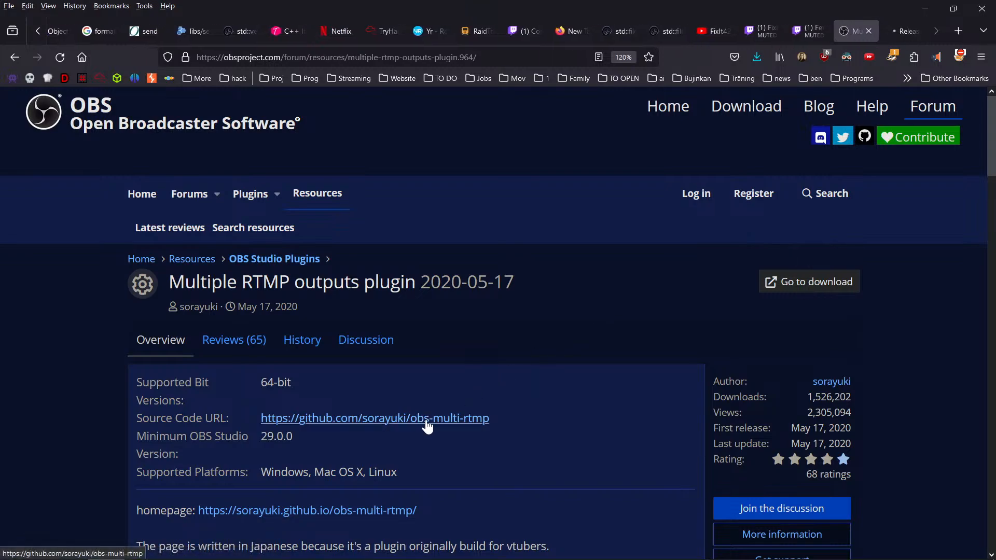
scroll(662, 424, down, 3)
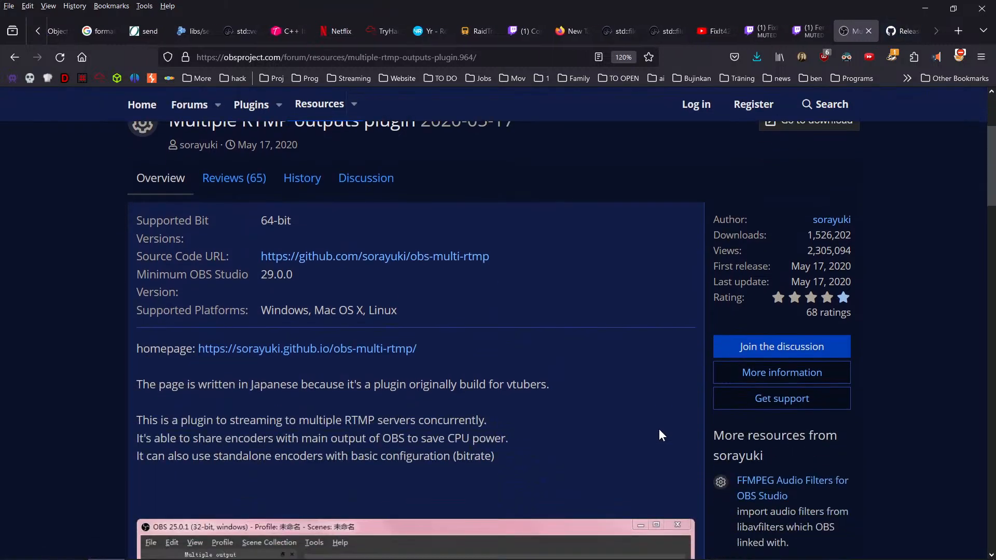
middle_click(371, 350)
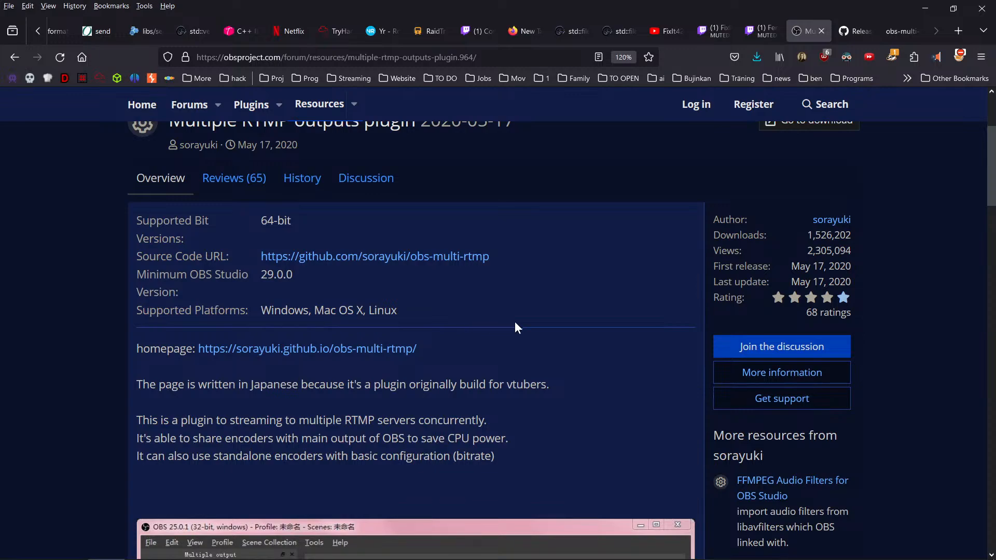
- Examine the plugin's description and the screenshot of its multiple output targets and streaming settings
scroll(561, 321, down, 4)
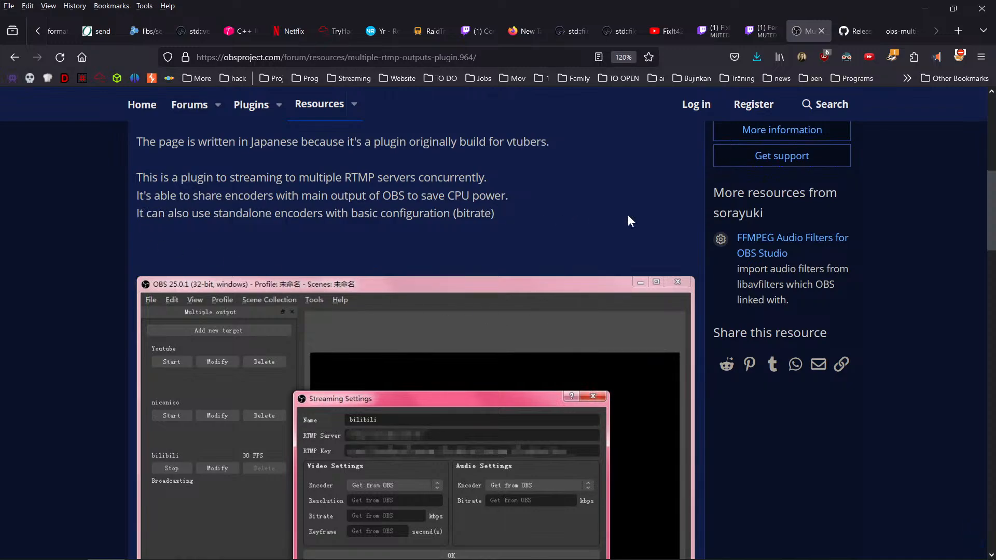
scroll(630, 221, down, 3)
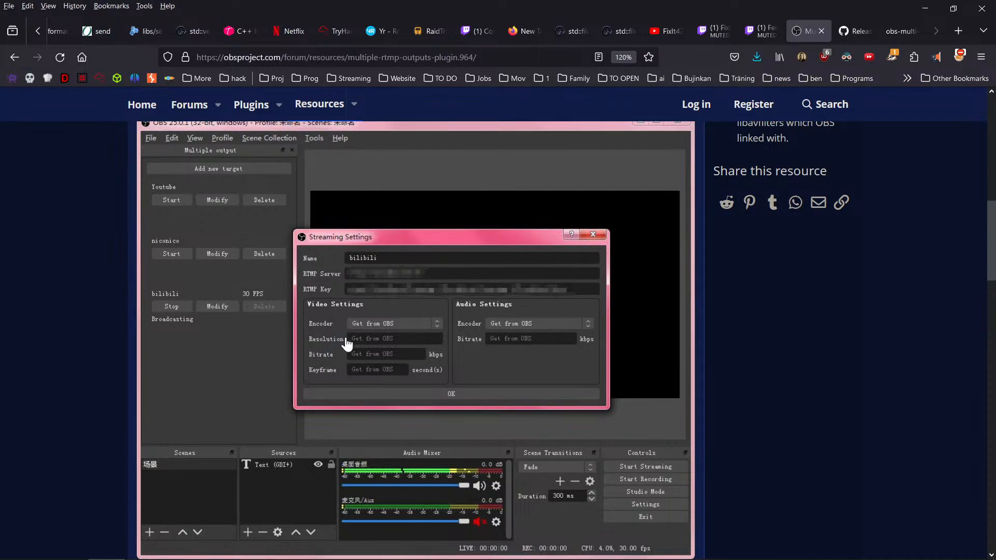
scroll(345, 344, up, 10)
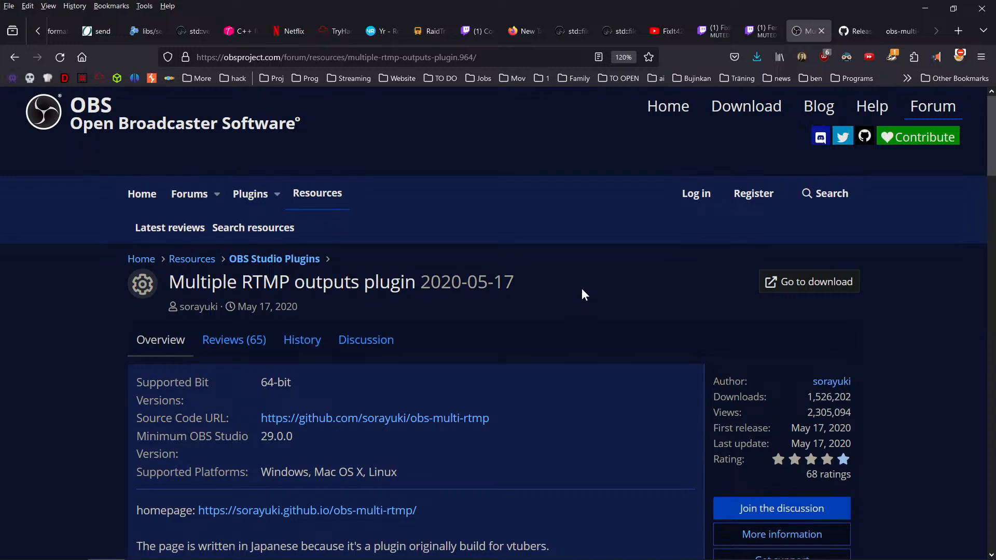
scroll(585, 295, down, 10)
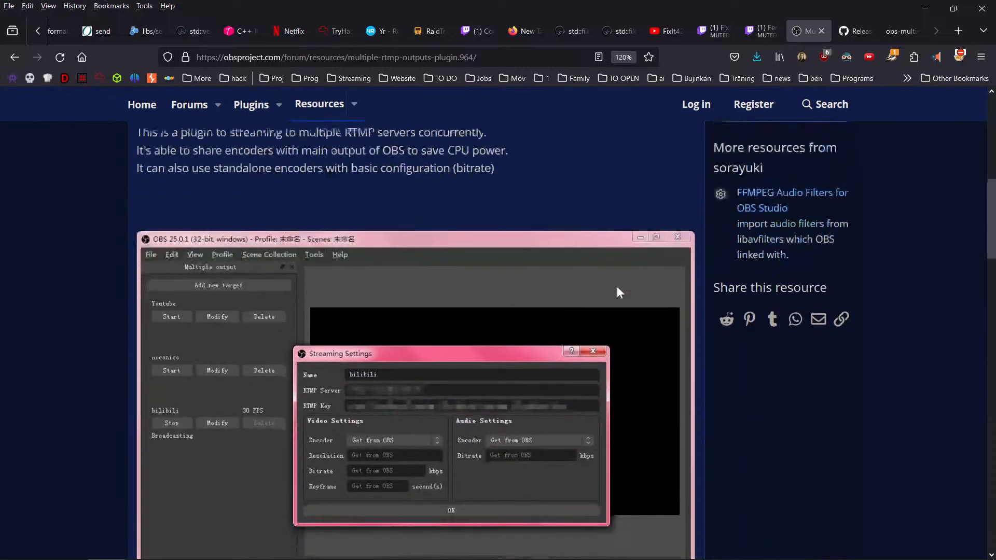
scroll(619, 293, down, 2)
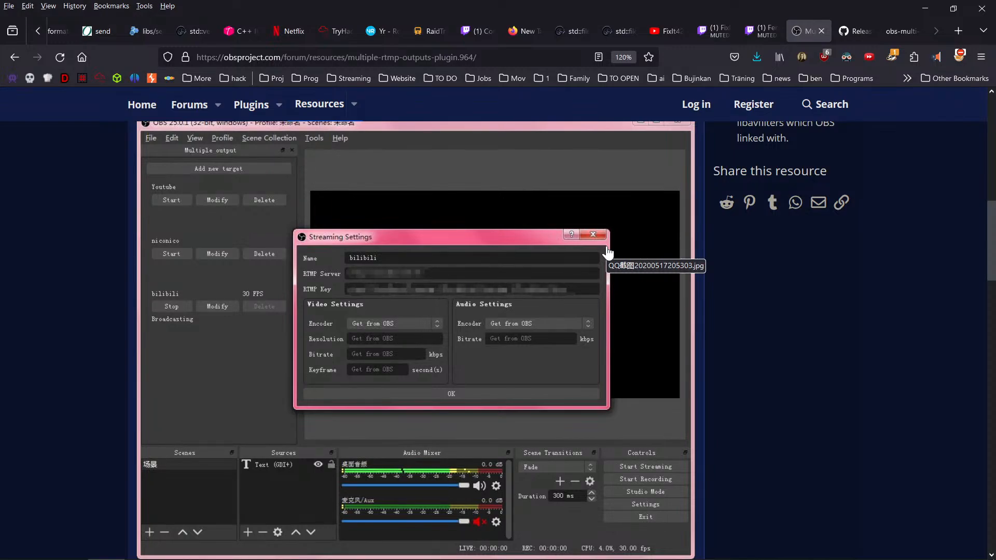
scroll(608, 253, up, 10)
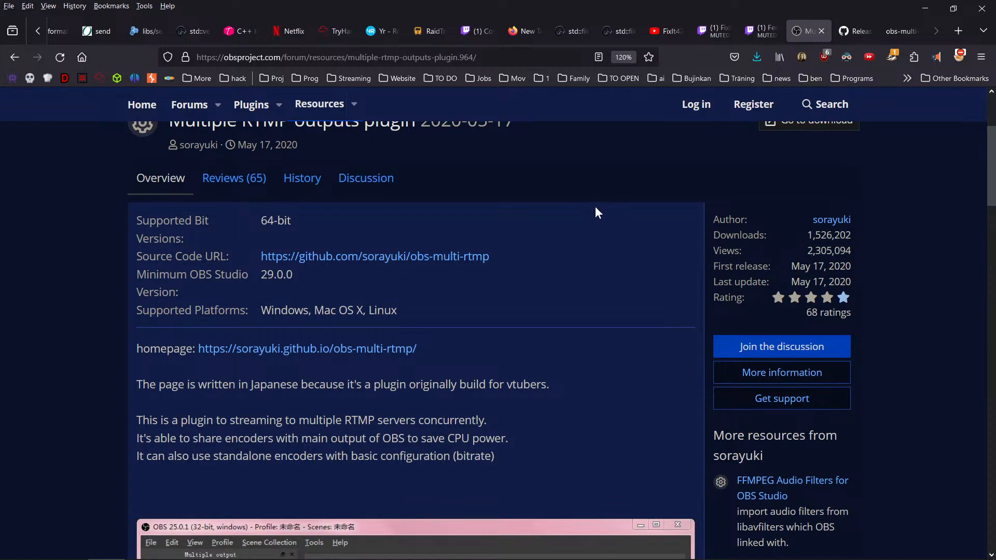
scroll(597, 208, down, 10)
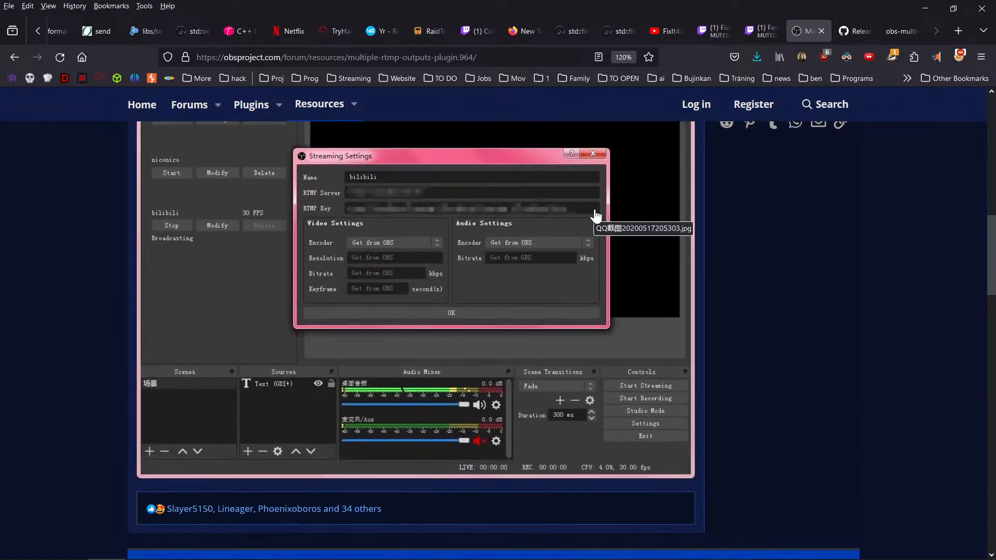
- Read through the latest user reviews of the Multiple RTMP outputs plugin down to the end of the page
scroll(742, 251, down, 2)
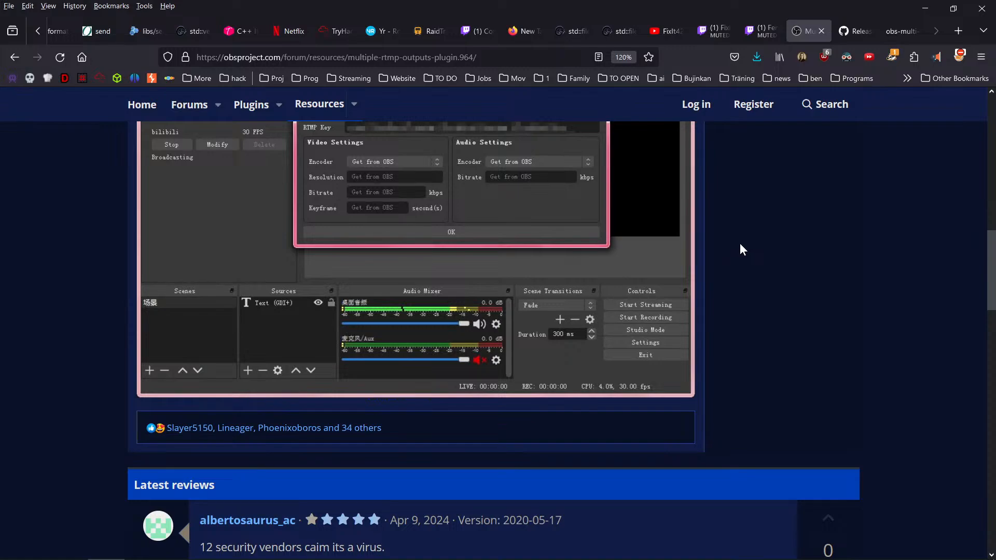
scroll(740, 245, down, 2)
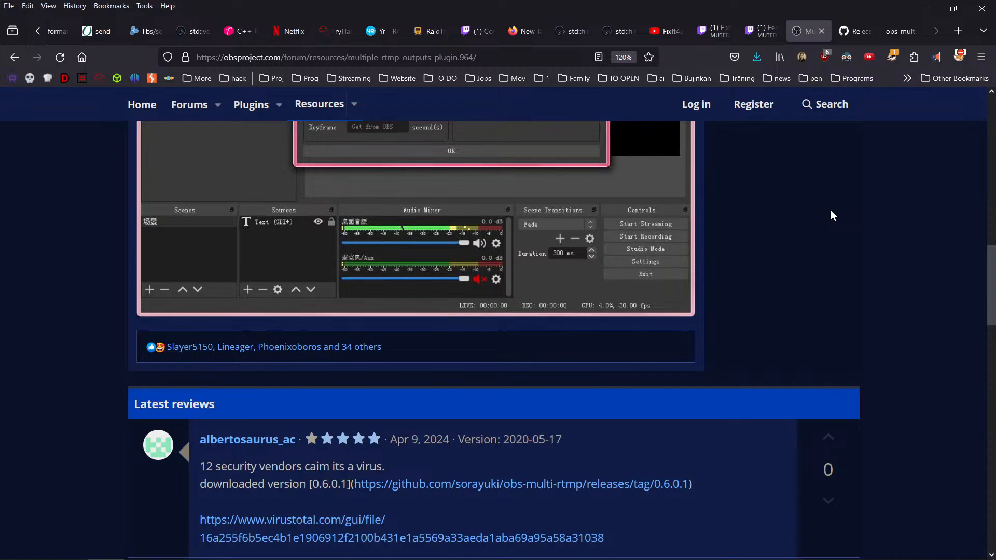
scroll(829, 213, down, 4)
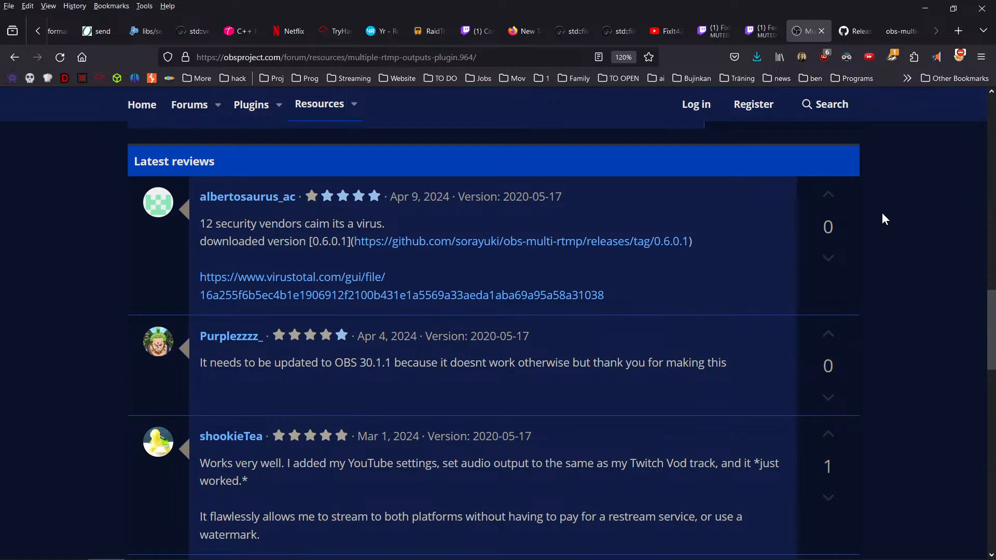
scroll(882, 214, down, 3)
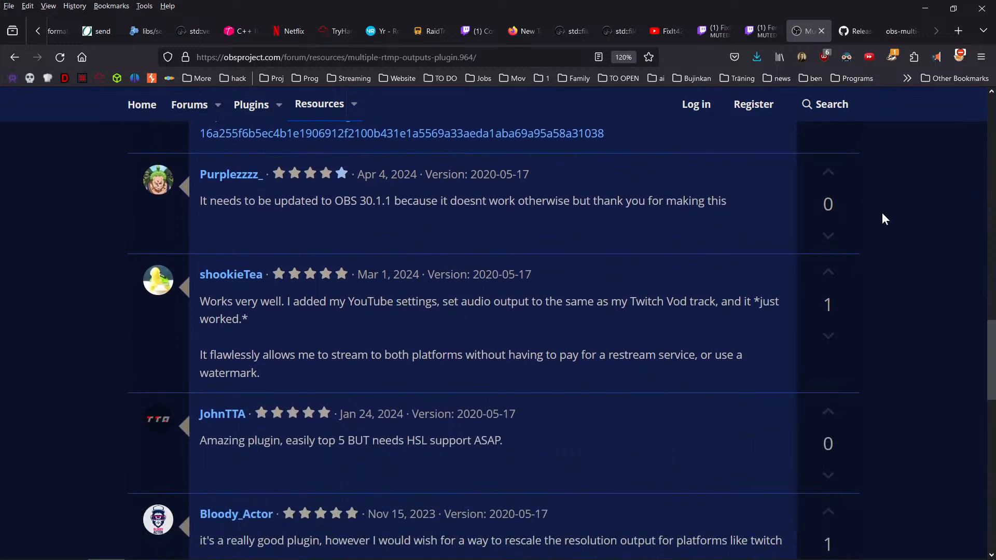
scroll(882, 213, down, 2)
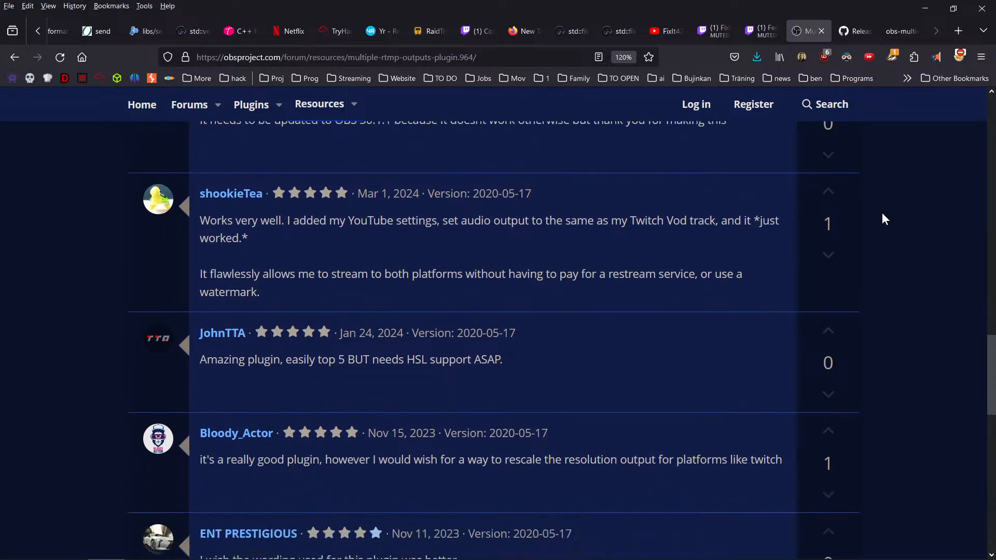
scroll(882, 213, down, 1)
scroll(885, 219, down, 5)
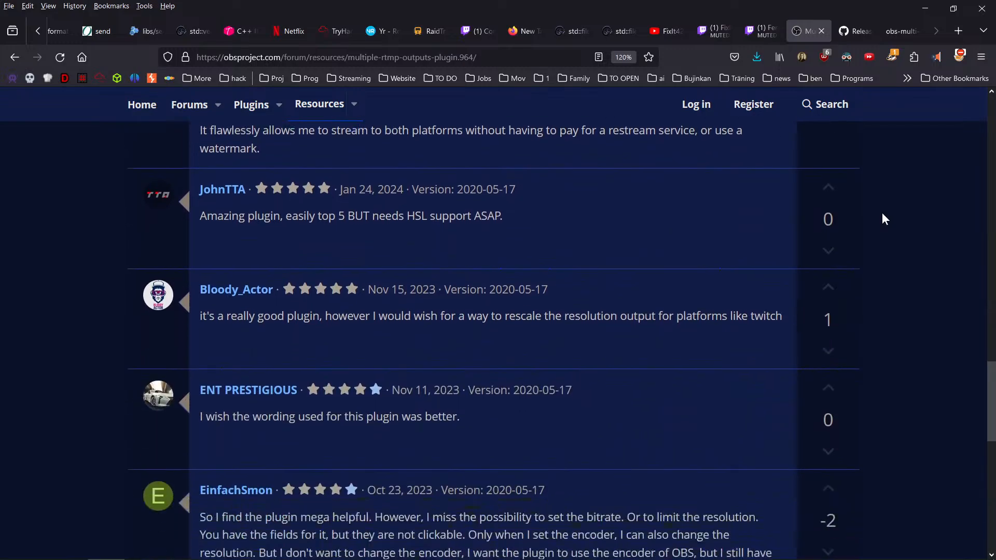
scroll(885, 218, down, 6)
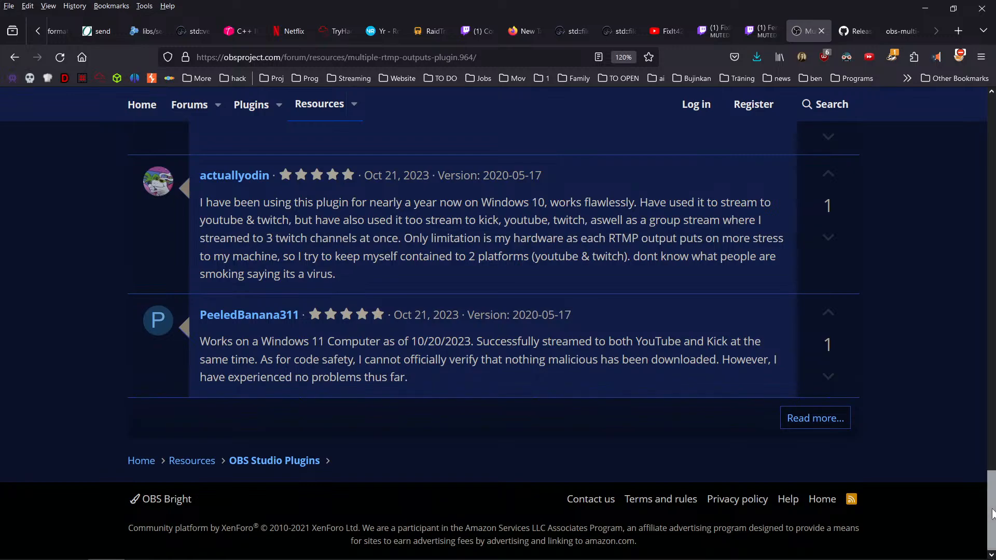
- Open the plugin's full reviews list and read through the most recent reviews
drag(993, 513, 994, 500)
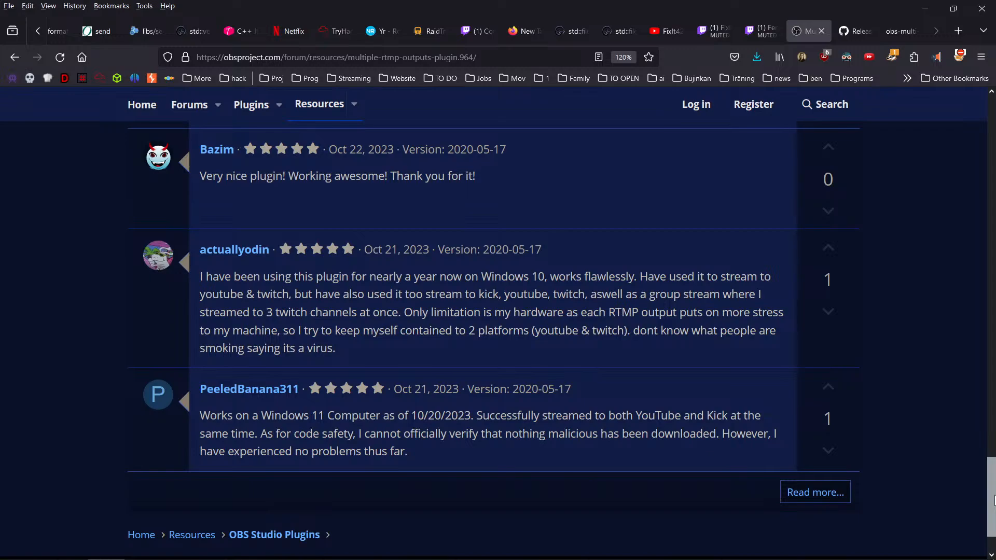
drag(994, 501, 995, 515)
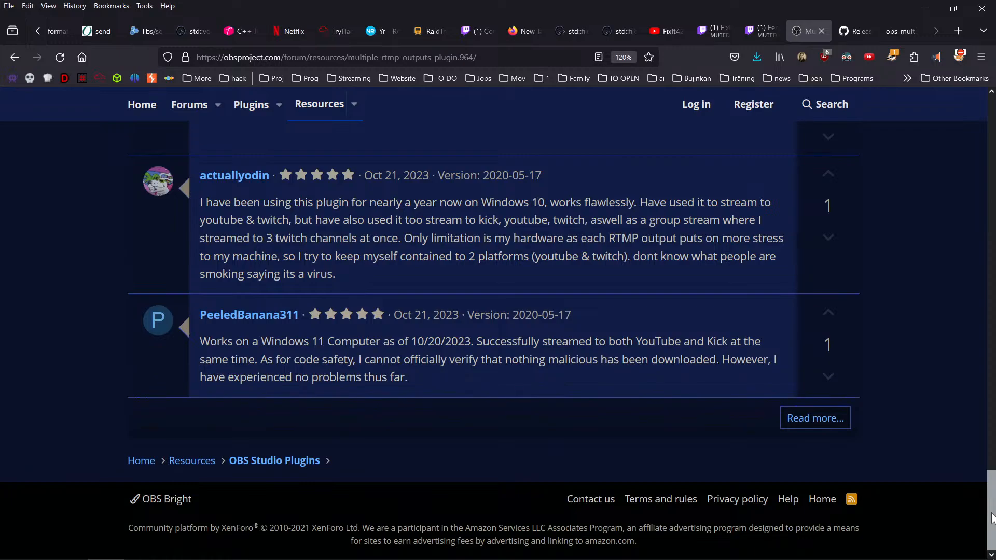
drag(992, 514, 995, 139)
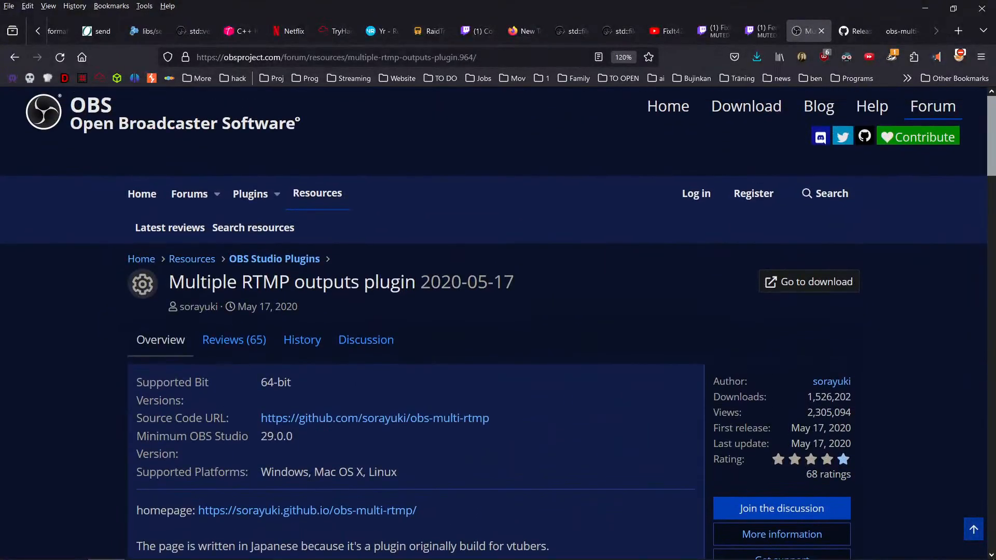
click(242, 345)
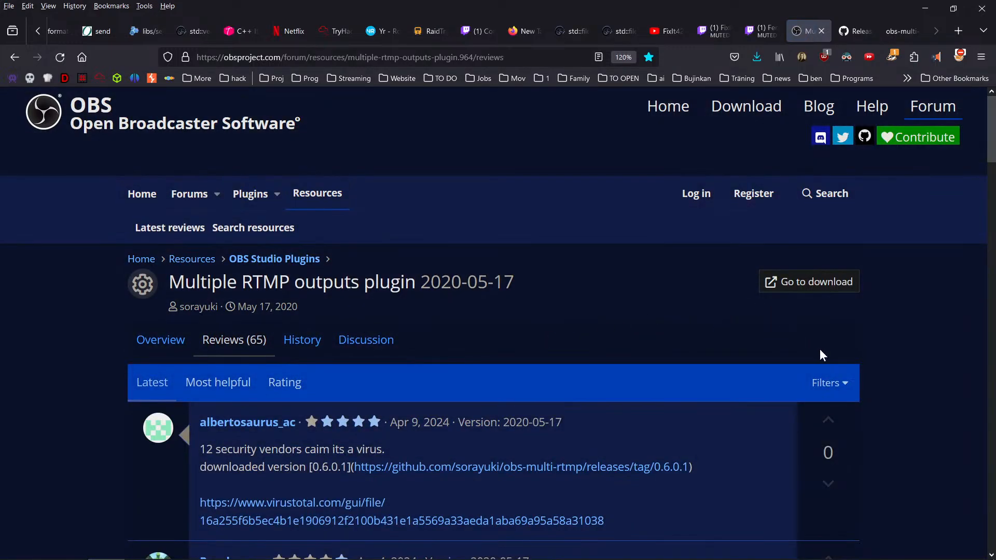
scroll(944, 368, down, 5)
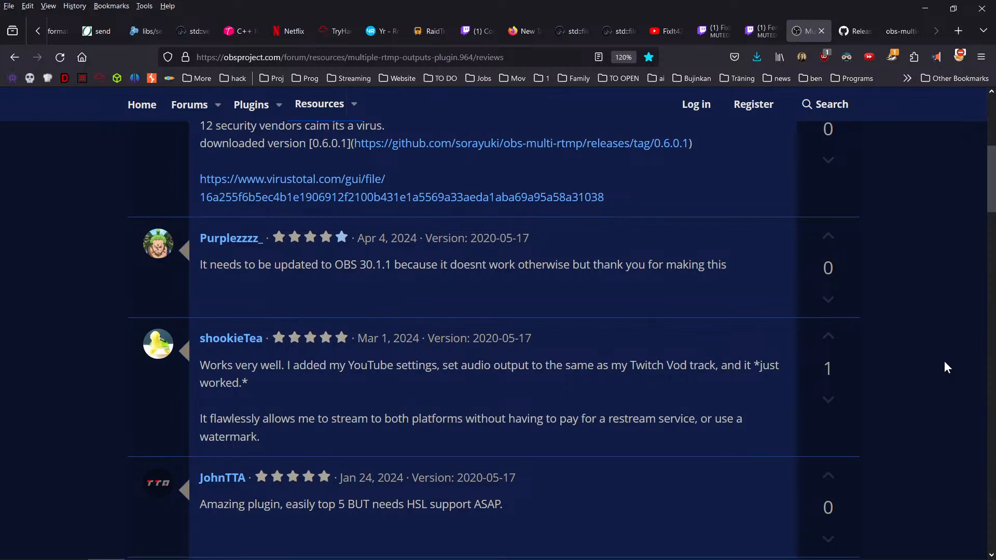
scroll(944, 362, down, 1)
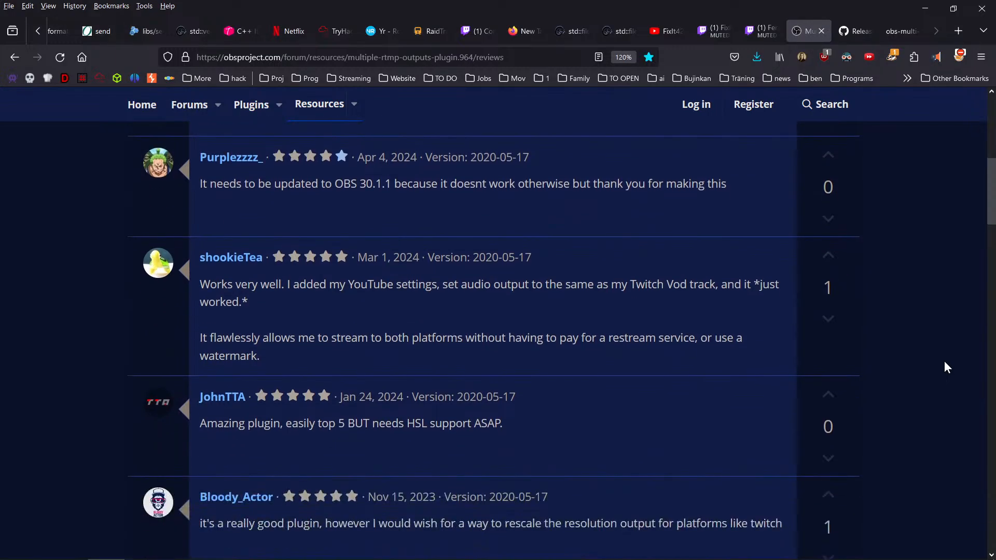
scroll(944, 367, down, 6)
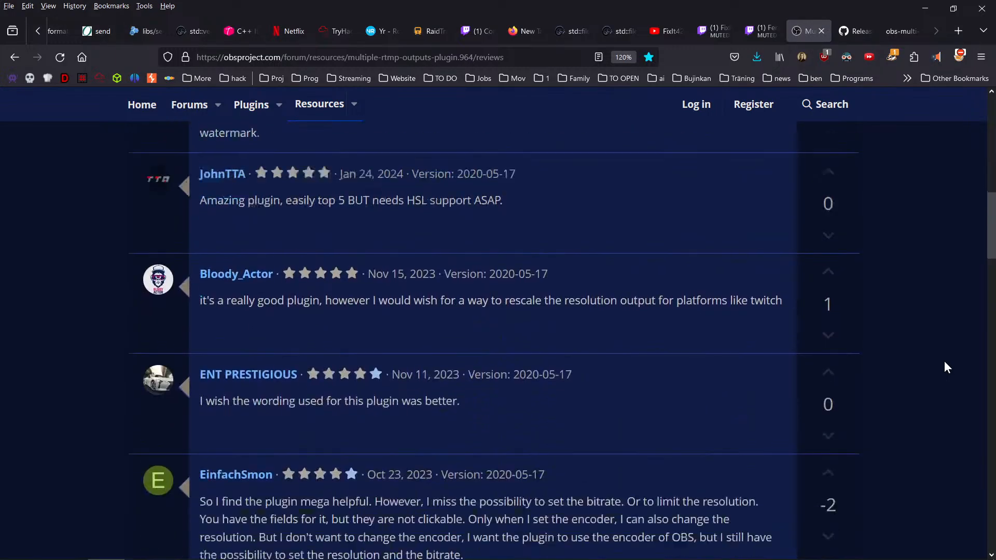
key(Home)
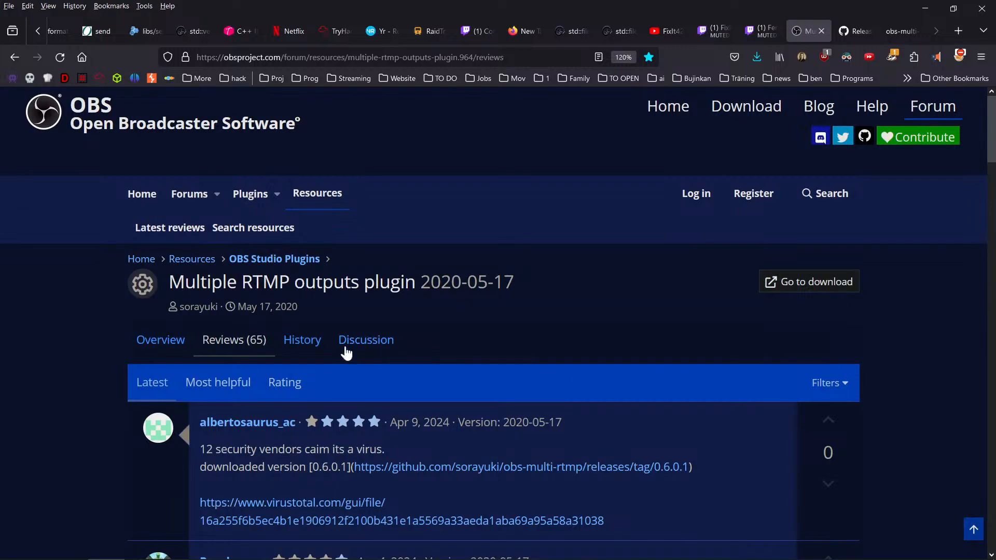
- View the plugin's version history, and read the opening posts of its discussion thread
click(301, 340)
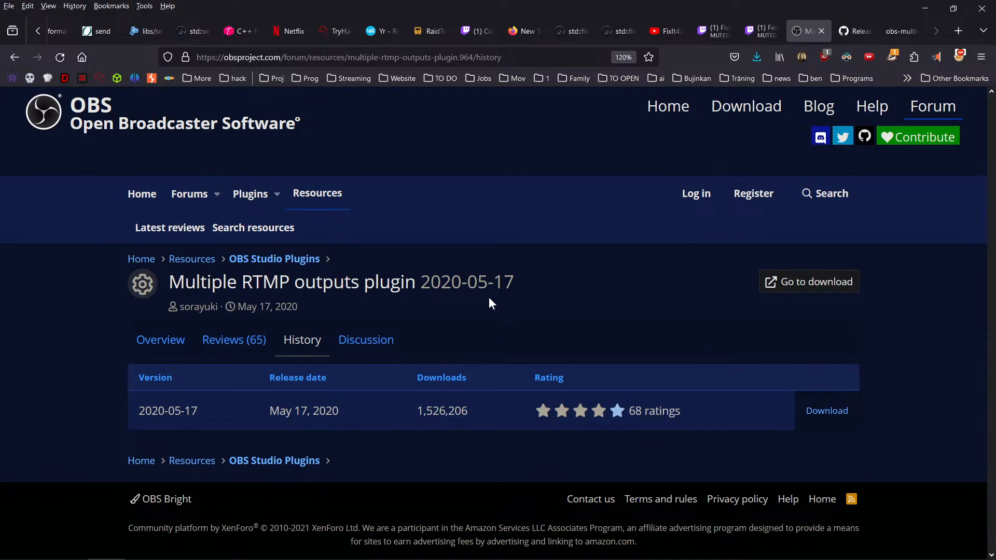
click(379, 348)
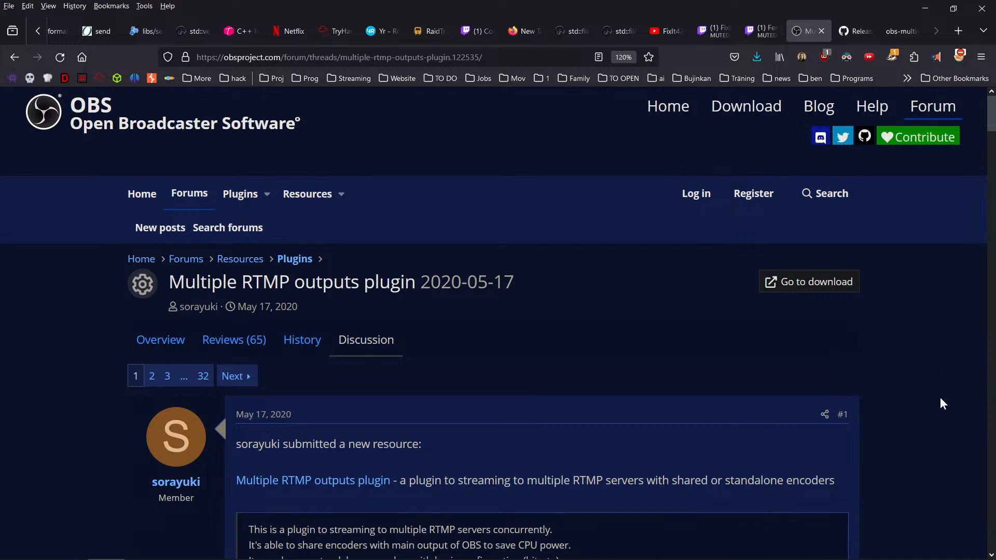
scroll(908, 385, down, 4)
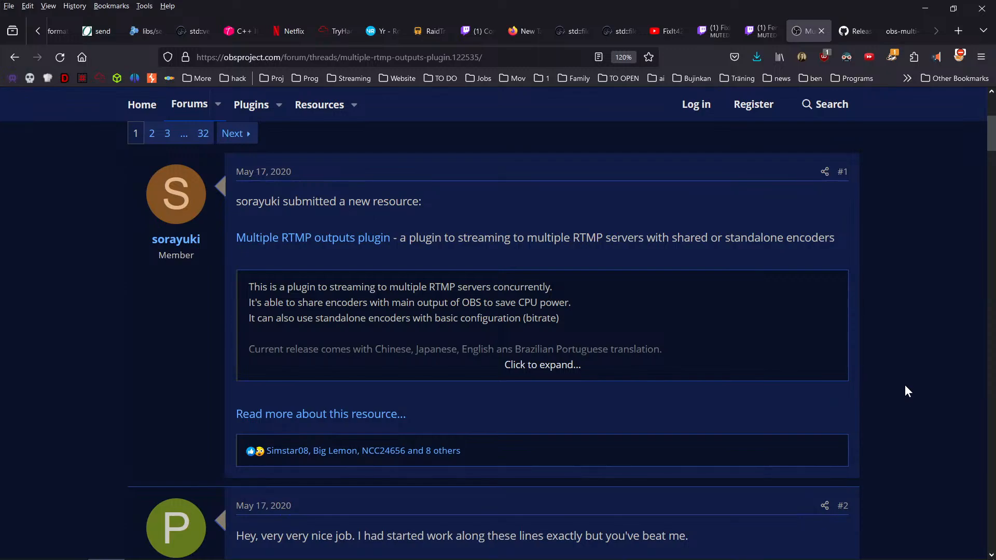
scroll(898, 382, up, 5)
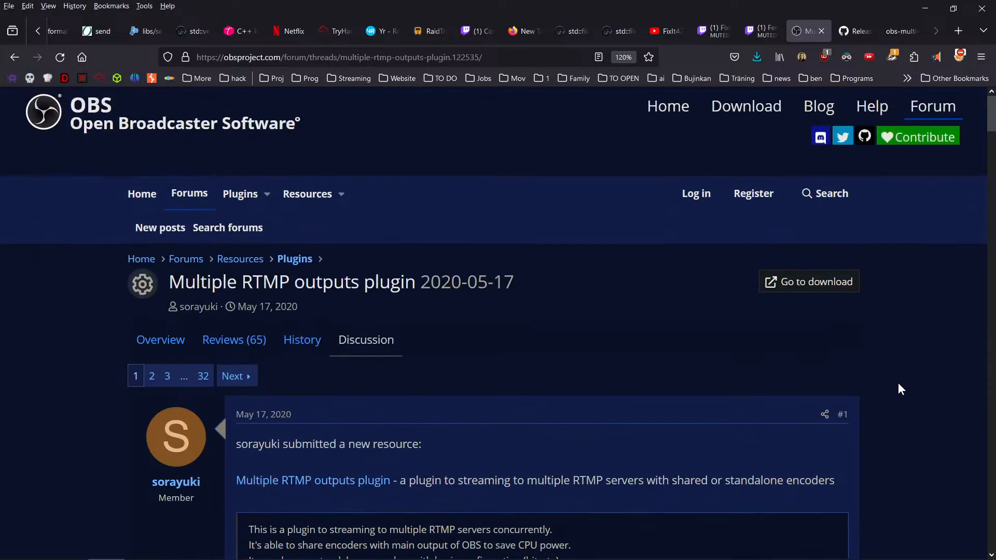
scroll(898, 382, down, 6)
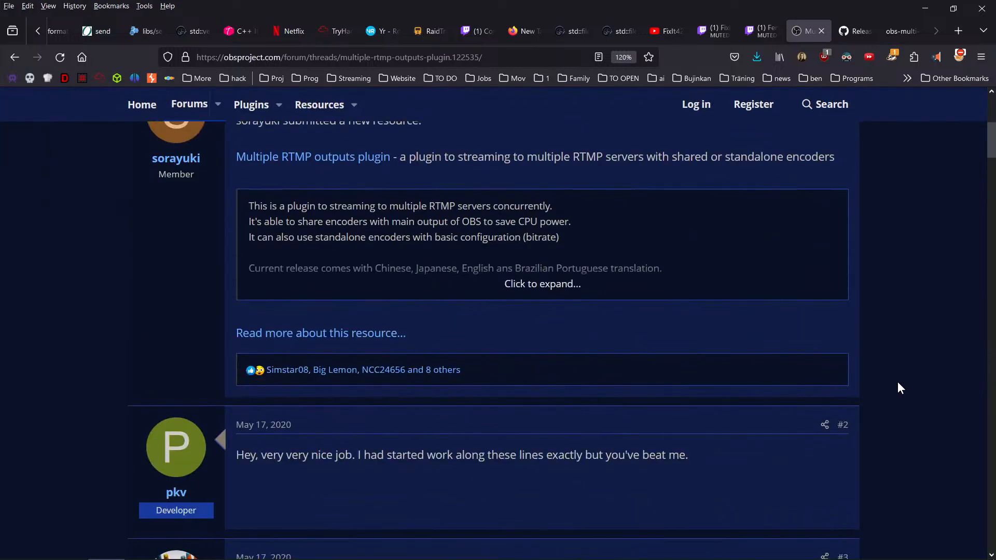
scroll(898, 382, up, 4)
scroll(900, 388, down, 1)
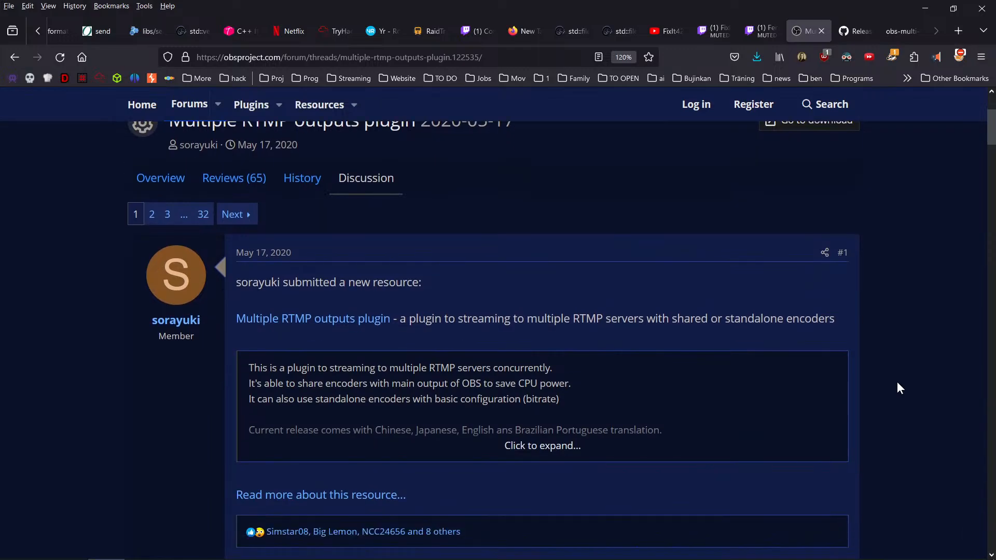
scroll(898, 388, down, 5)
scroll(895, 389, up, 8)
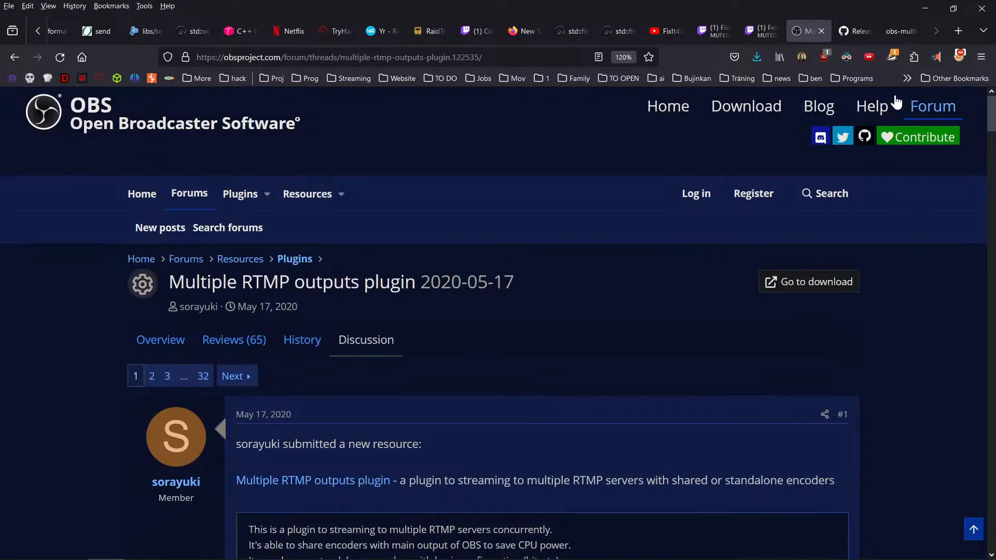
- Check the already opened GitHub releases page and skim the obs-multi-rtmp homepage
click(853, 31)
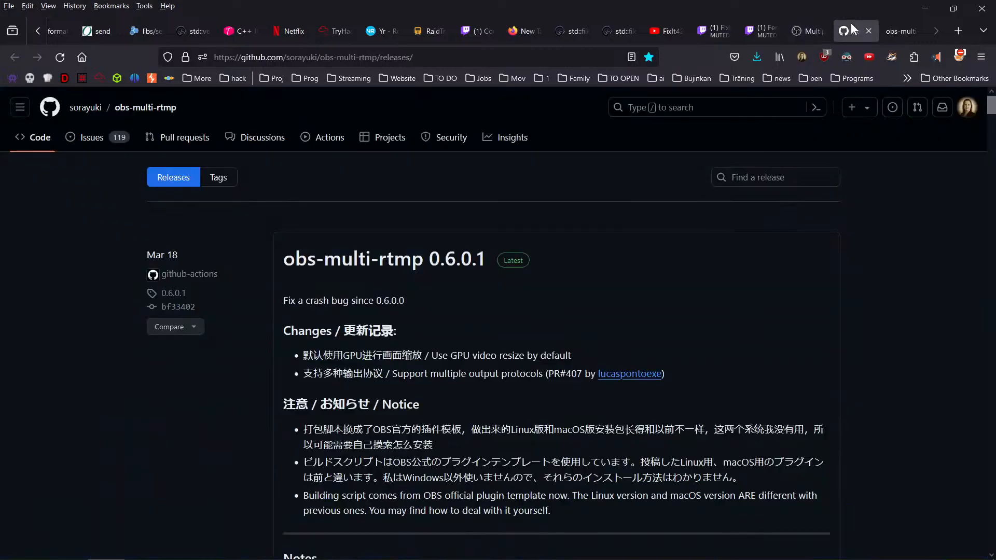
click(913, 30)
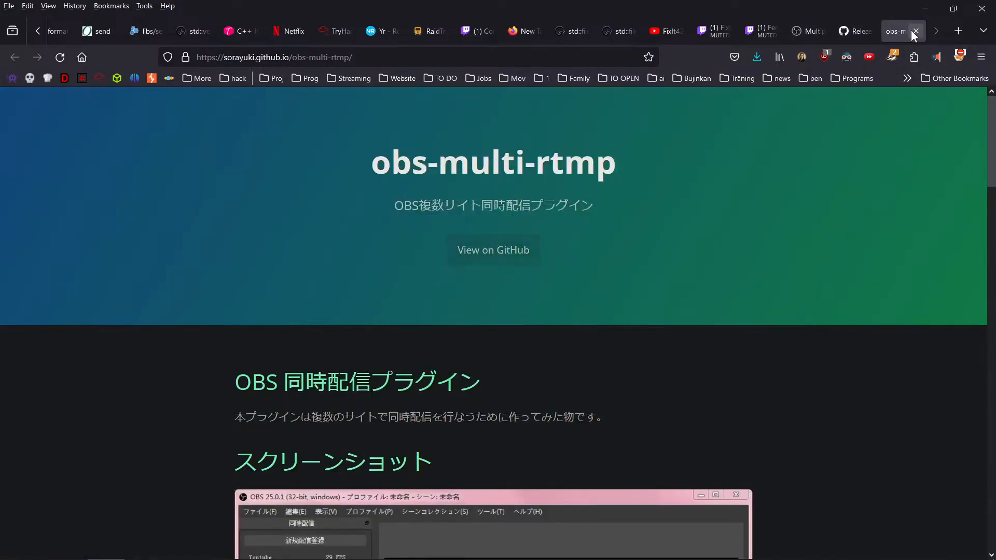
scroll(867, 379, down, 10)
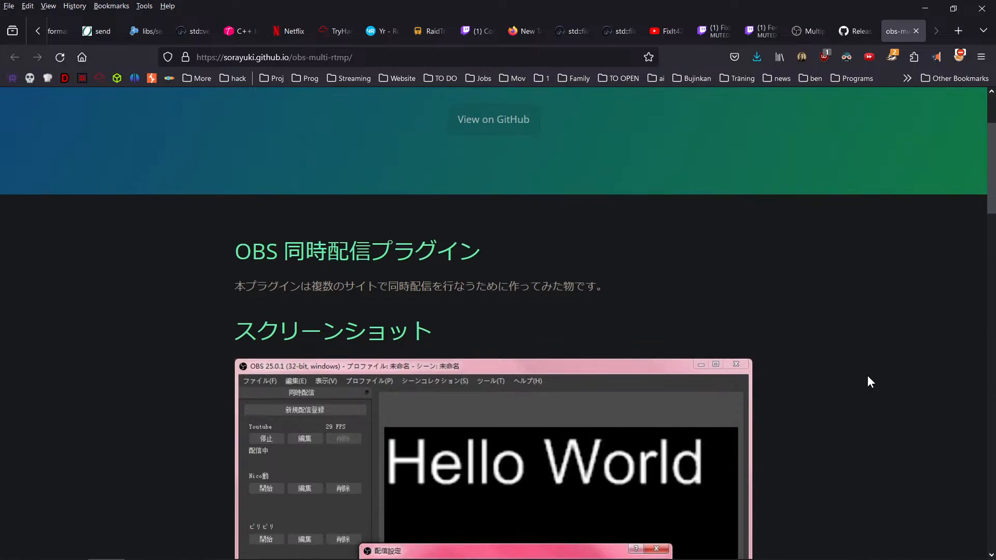
scroll(869, 382, down, 5)
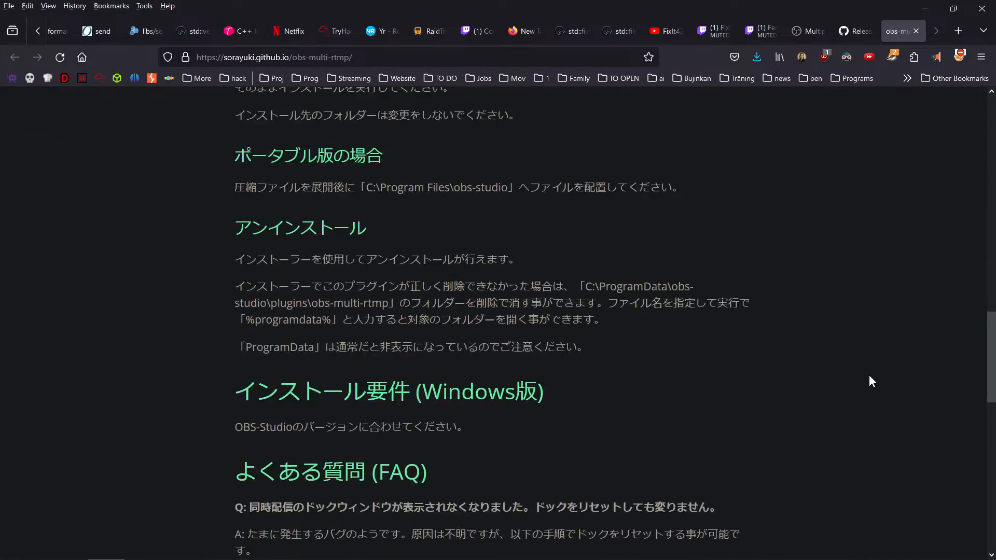
scroll(869, 376, up, 15)
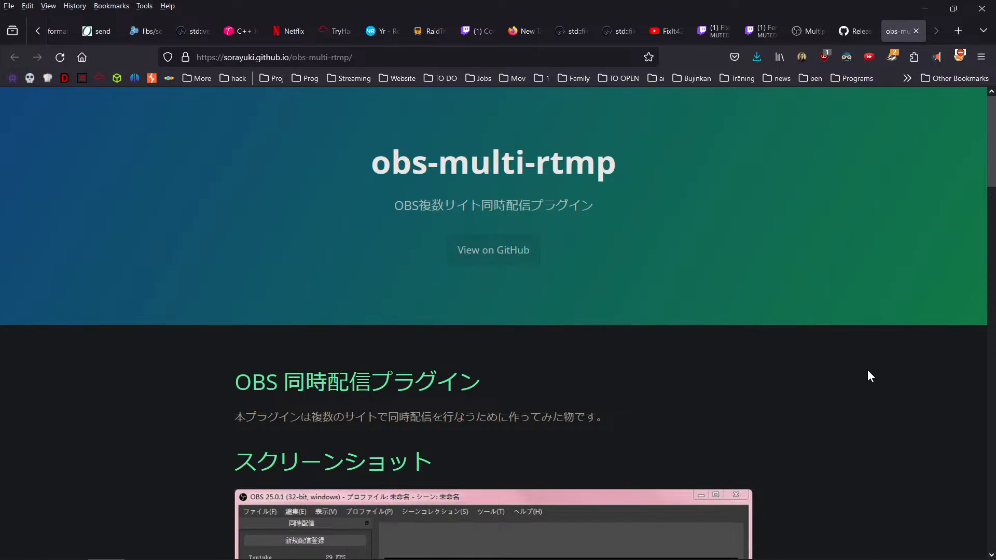
- Examine the homepage's plugin screenshot and its download, Windows installation, uninstall, FAQ and donation sections
scroll(870, 376, down, 5)
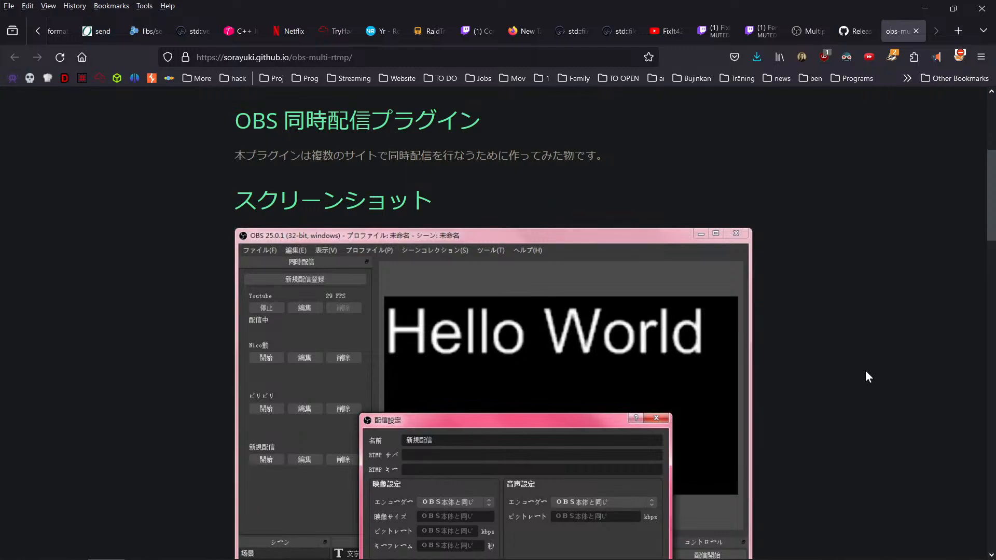
scroll(866, 371, down, 4)
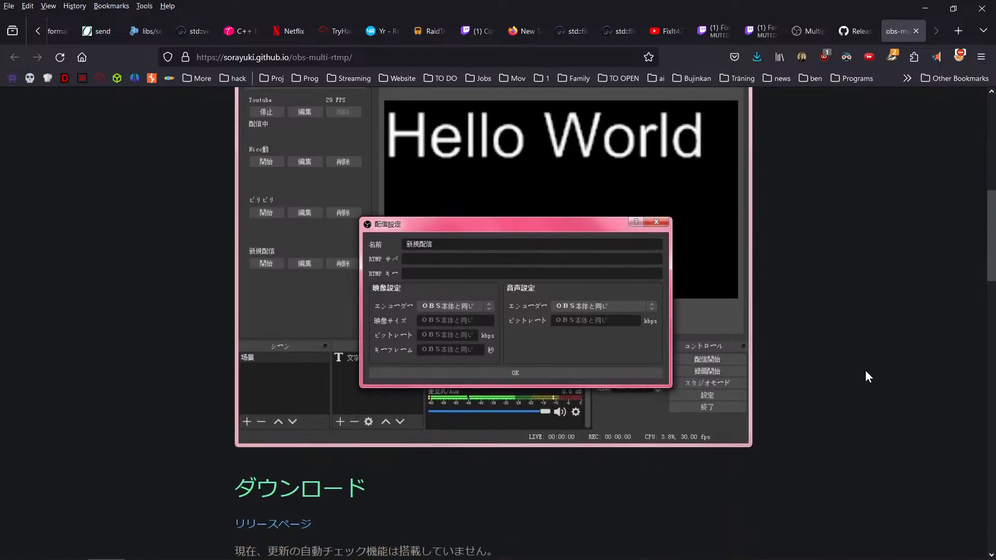
scroll(867, 376, up, 1)
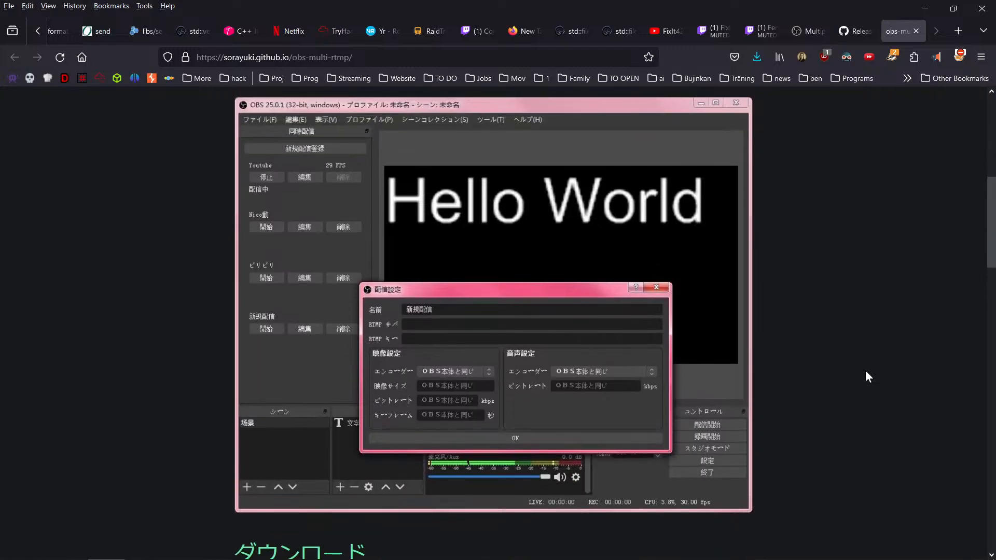
scroll(866, 371, down, 4)
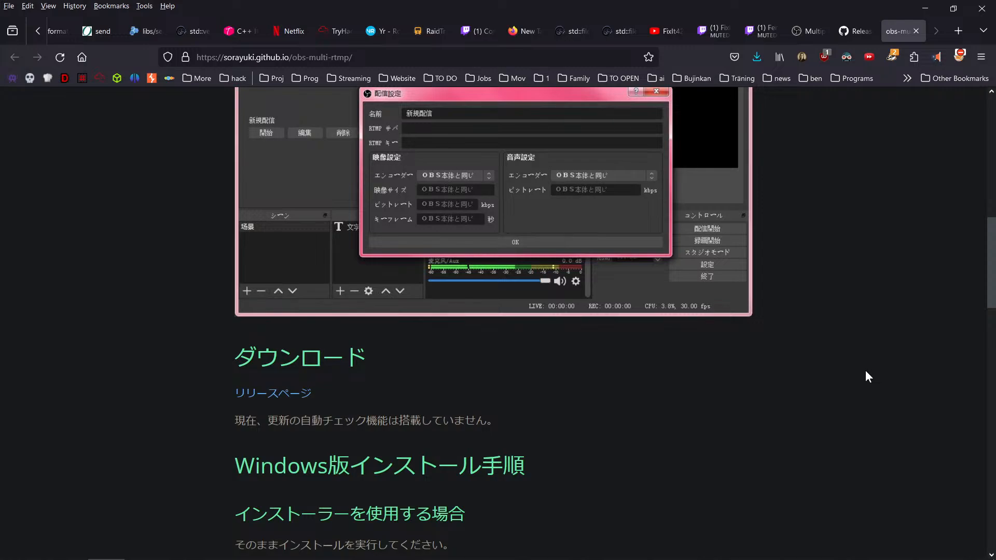
scroll(866, 370, down, 5)
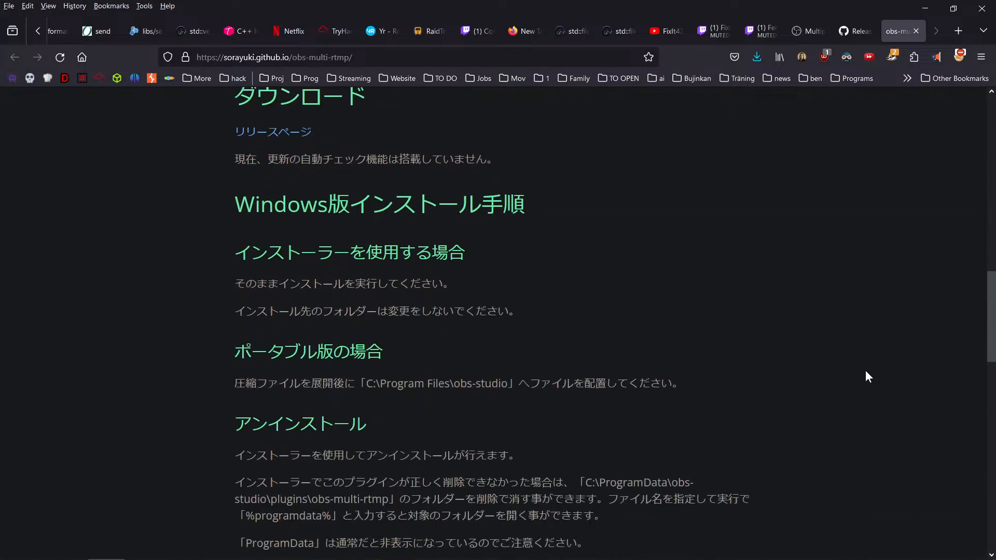
scroll(865, 370, down, 2)
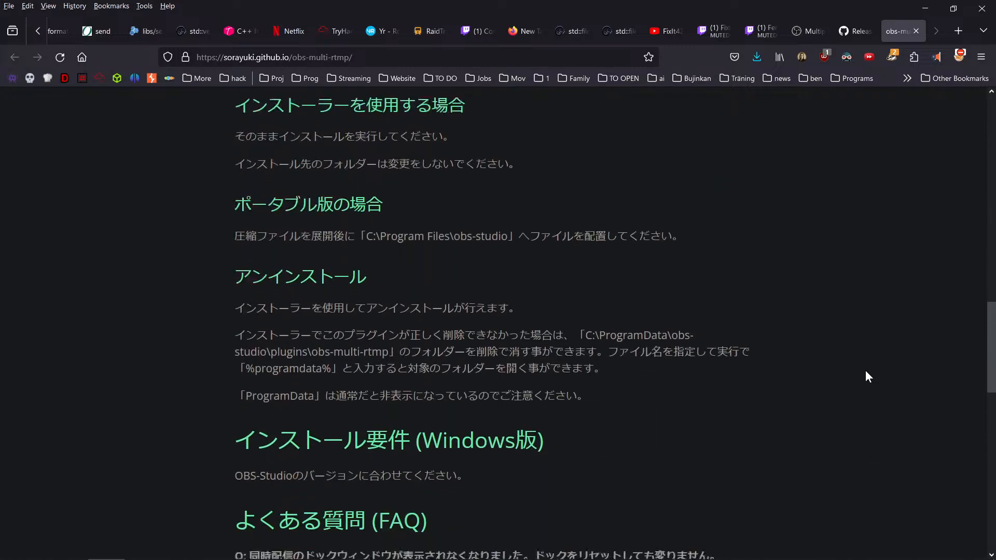
scroll(866, 369, down, 6)
scroll(865, 370, down, 6)
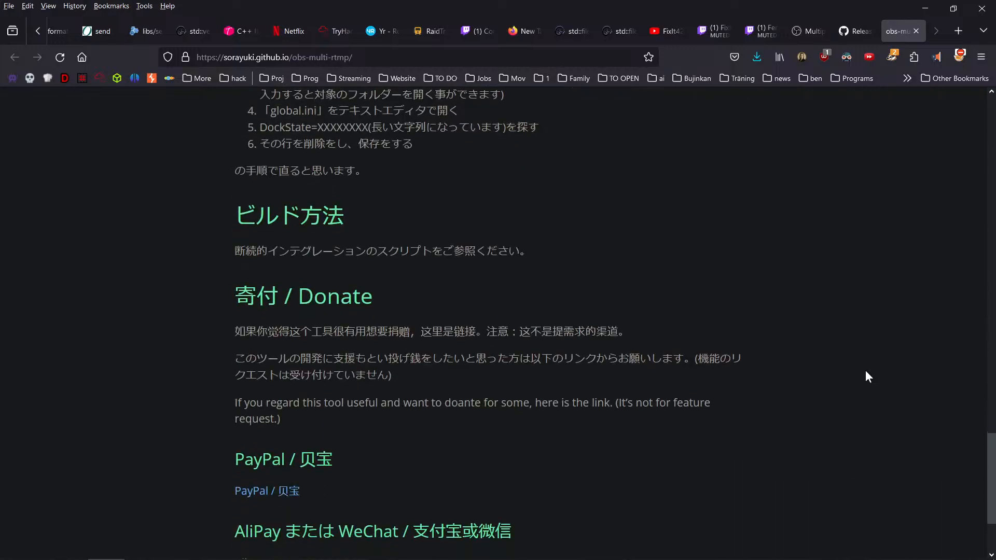
scroll(866, 369, down, 3)
scroll(865, 371, up, 15)
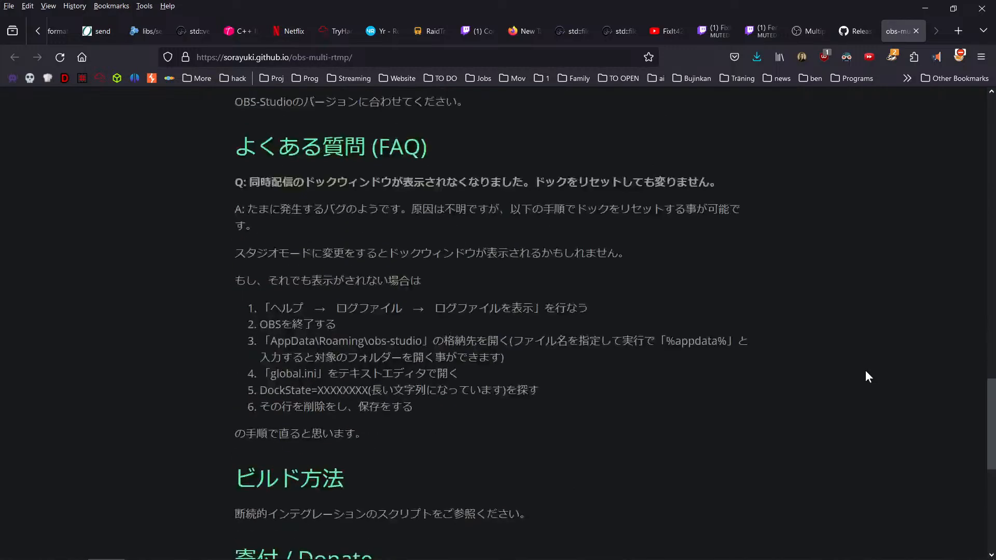
scroll(865, 369, up, 15)
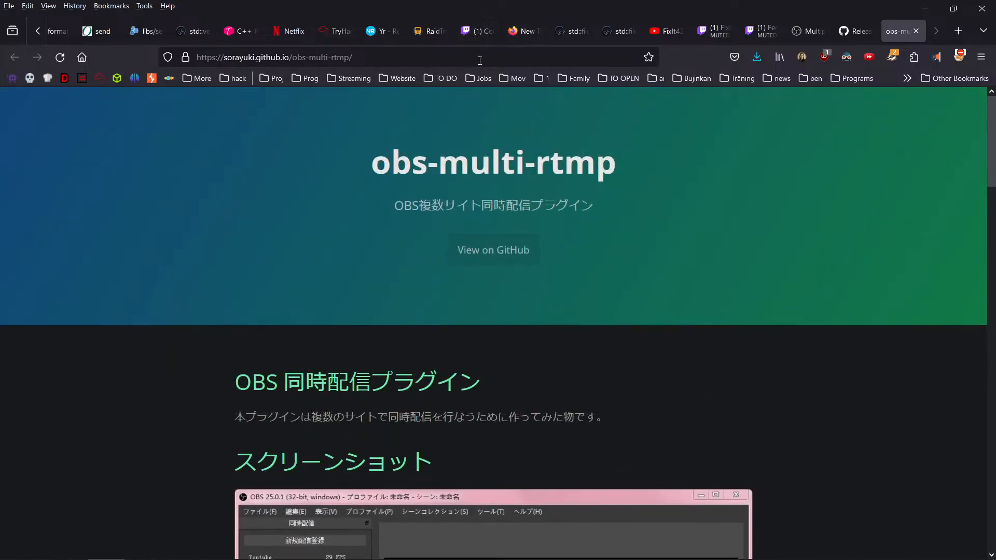
click(480, 61)
key(ctrl+c)
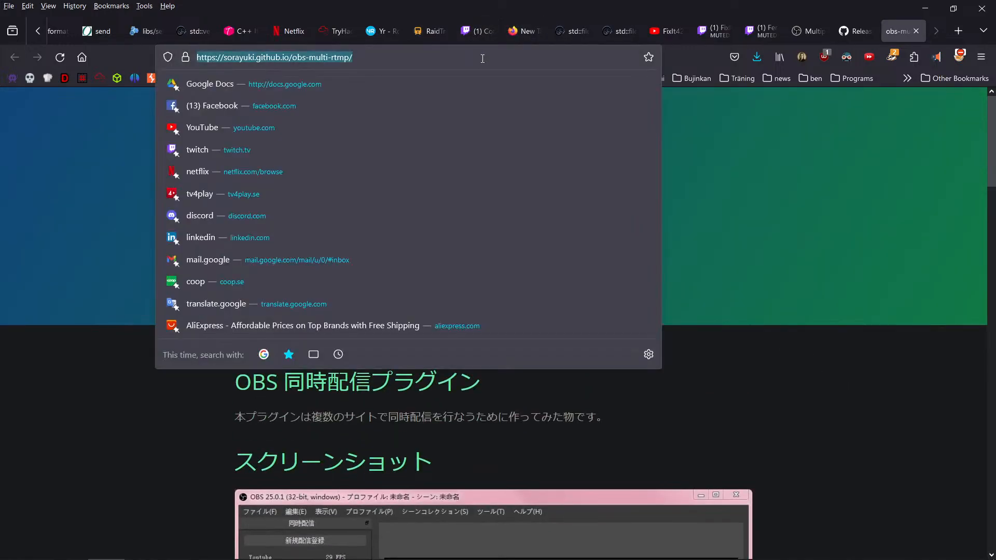
text(tans)
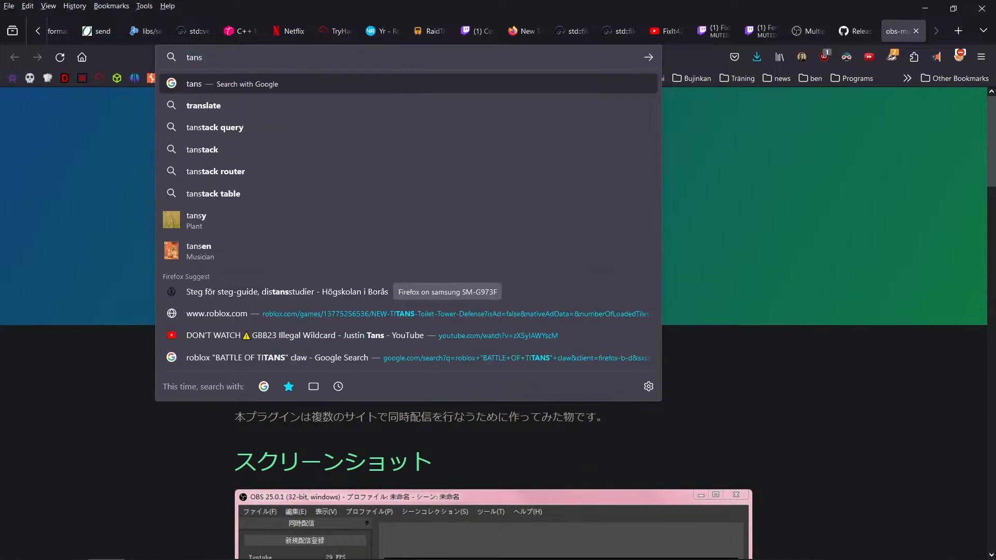
key(BackSpace)
key(BackSpace)
key(BackSpace)
text(ran)
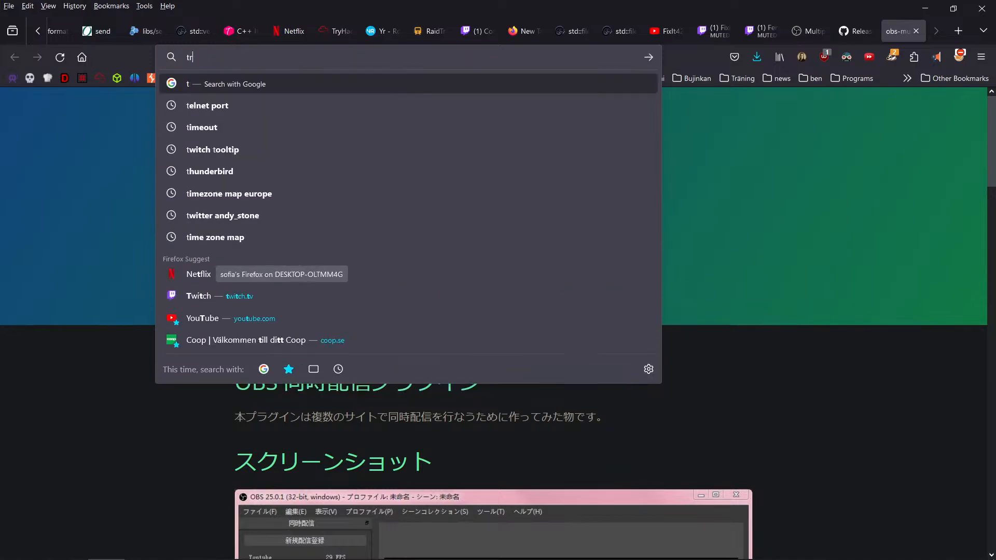
text(s)
key(Return)
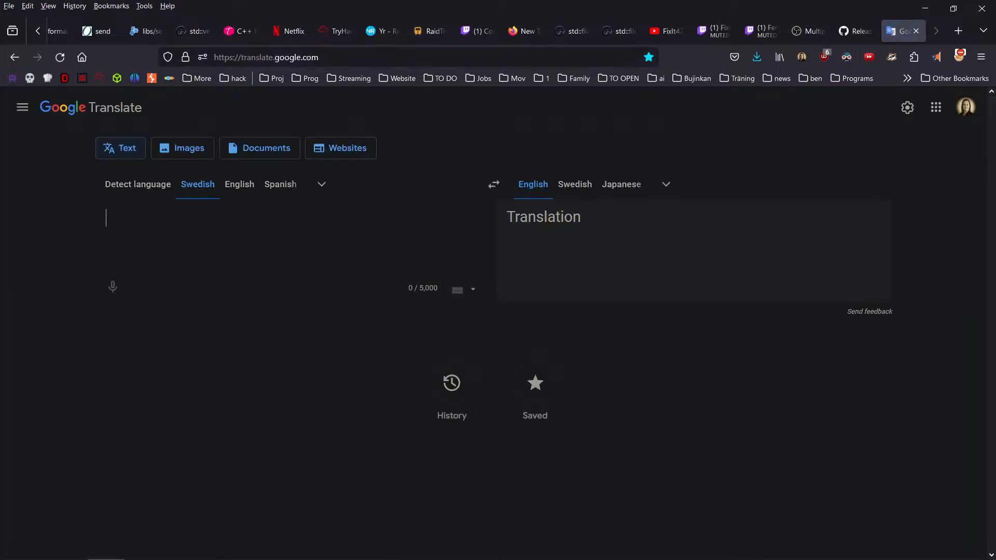
key(ctrl+v)
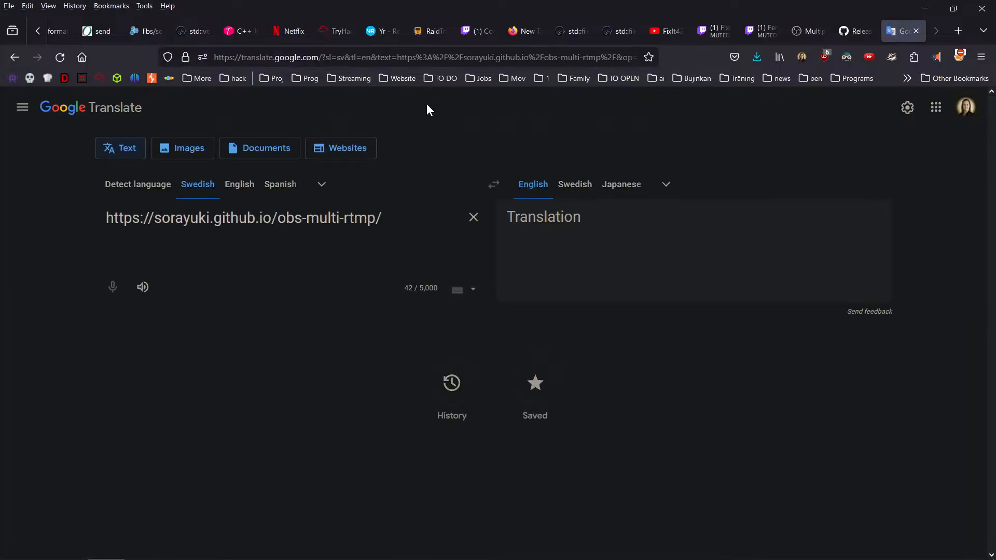
click(142, 185)
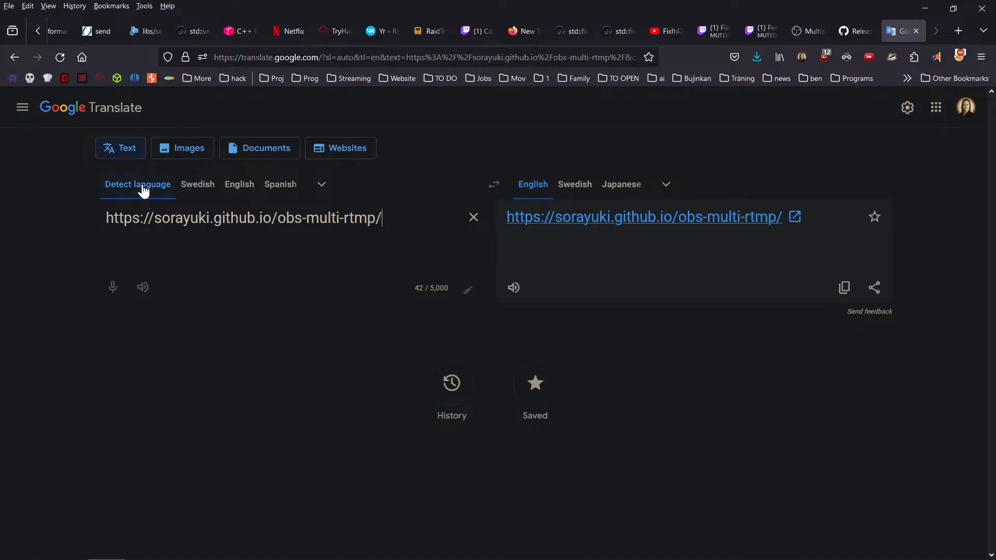
- Open the English translation of the obs-multi-rtmp homepage and read its introduction, screenshot, download and Windows installation sections
click(666, 223)
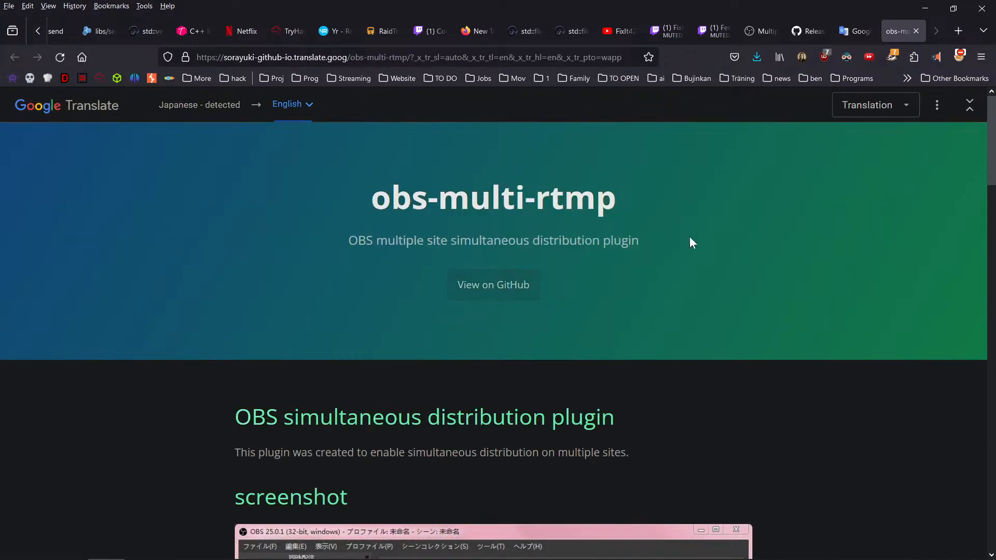
scroll(824, 382, down, 4)
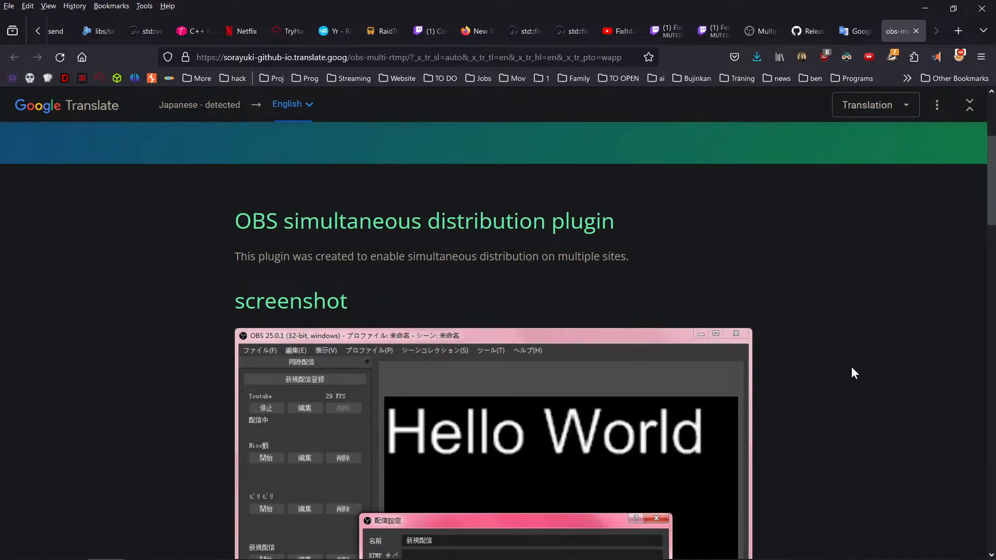
scroll(852, 366, down, 4)
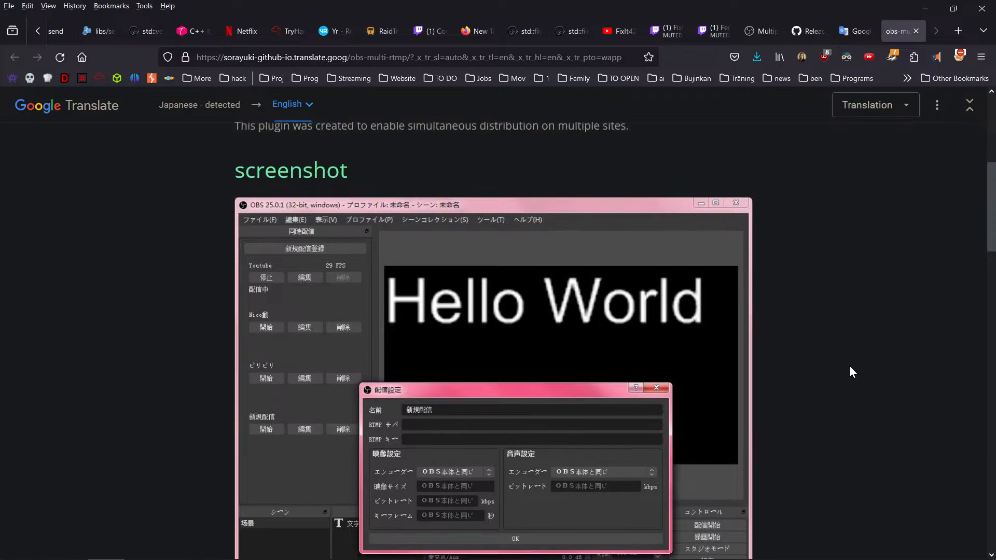
scroll(850, 367, down, 5)
scroll(849, 367, down, 4)
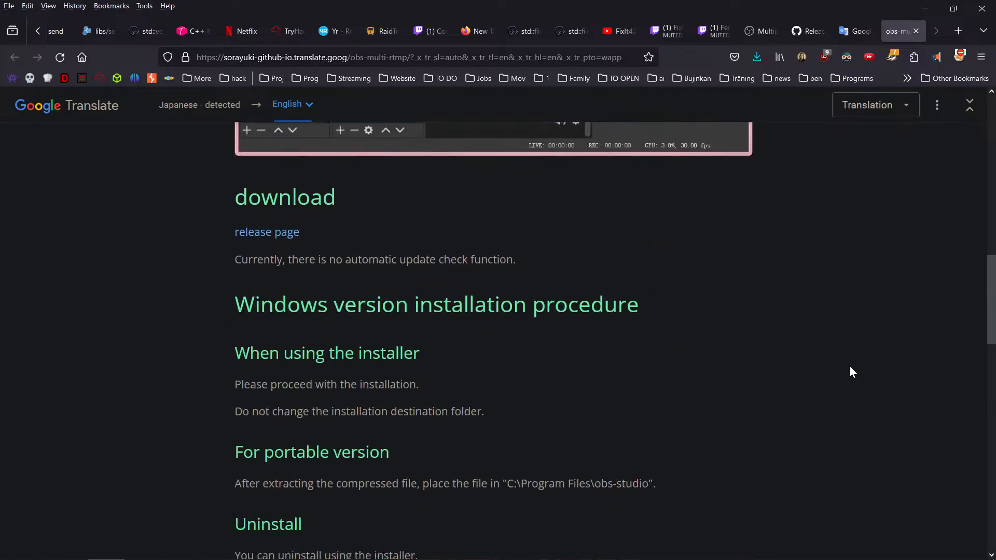
scroll(850, 371, down, 1)
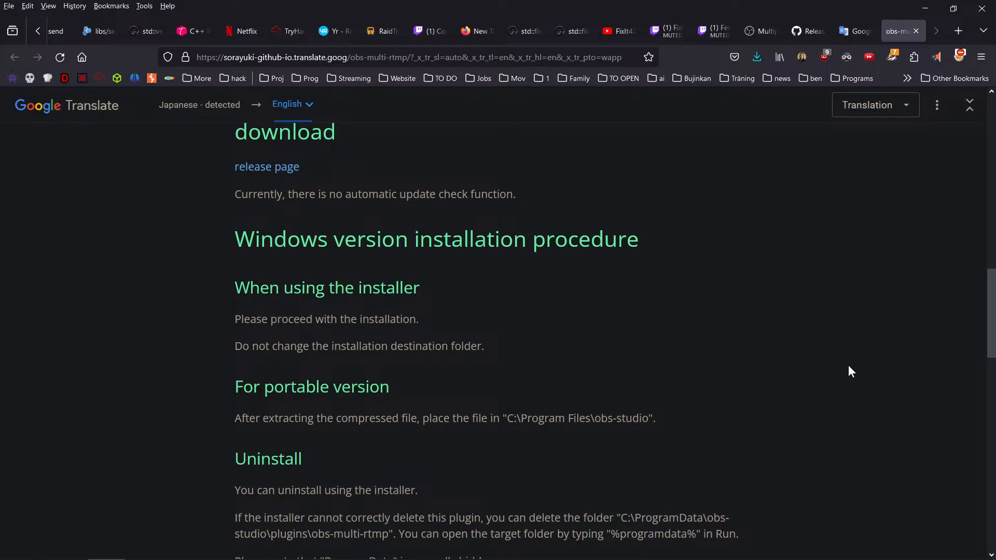
scroll(848, 366, down, 1)
scroll(851, 372, down, 1)
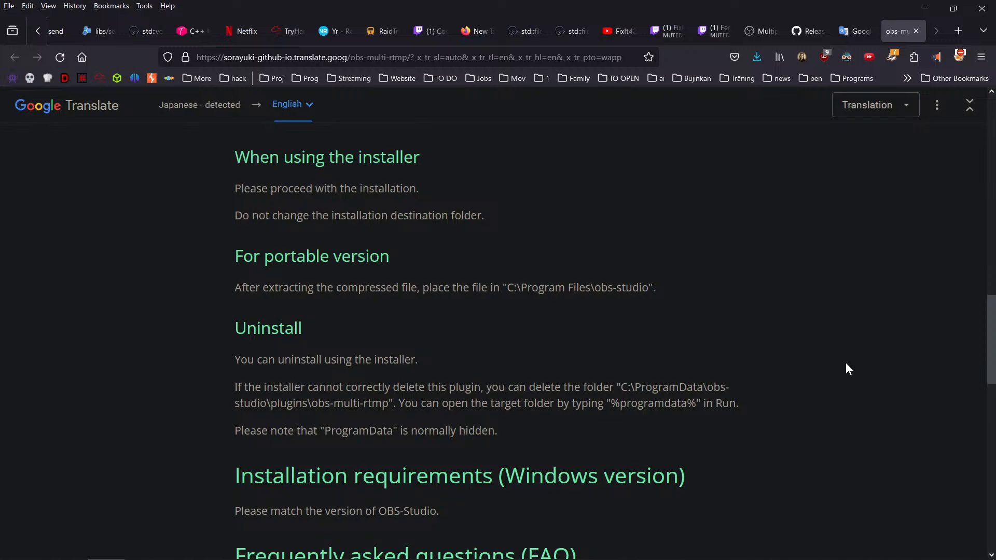
- Read the translated homepage's uninstall instructions, Windows installation requirements, FAQ on the missing dock window, and donation section
scroll(843, 364, down, 1)
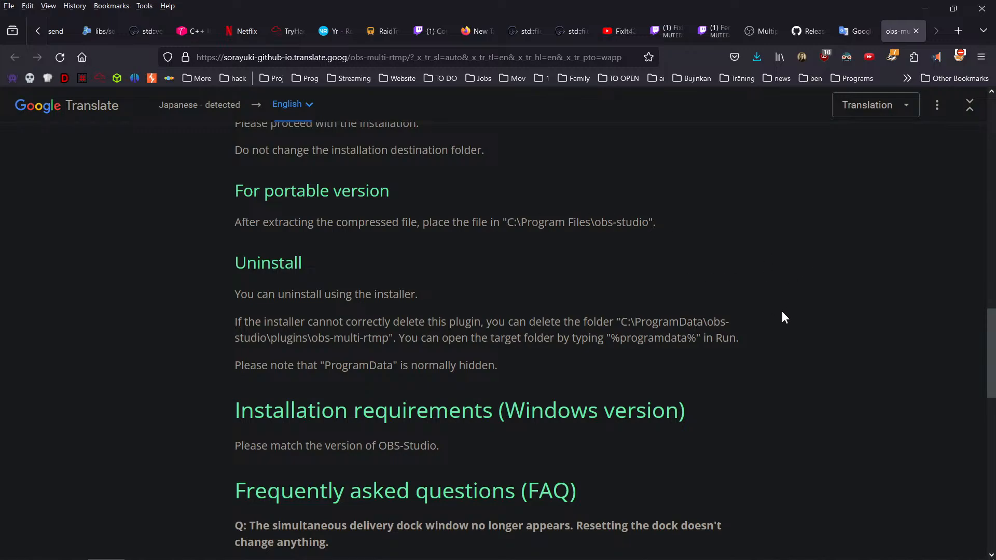
scroll(782, 311, down, 2)
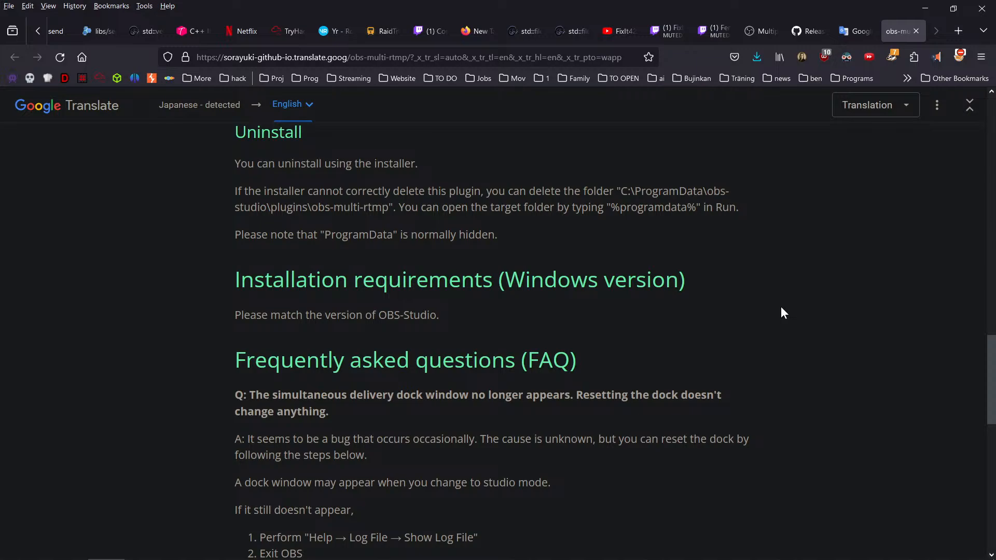
scroll(782, 311, down, 2)
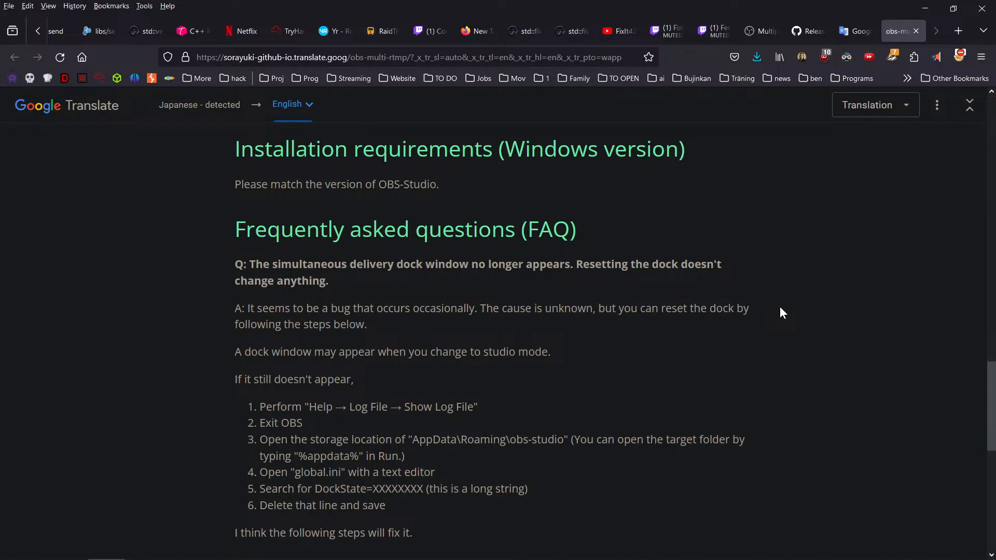
scroll(780, 307, down, 2)
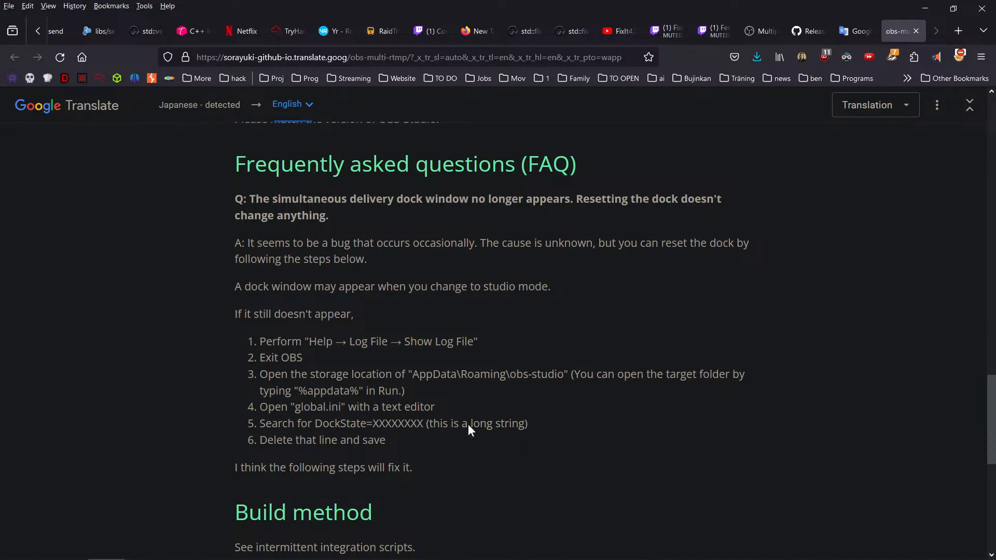
scroll(776, 448, down, 5)
scroll(783, 447, down, 3)
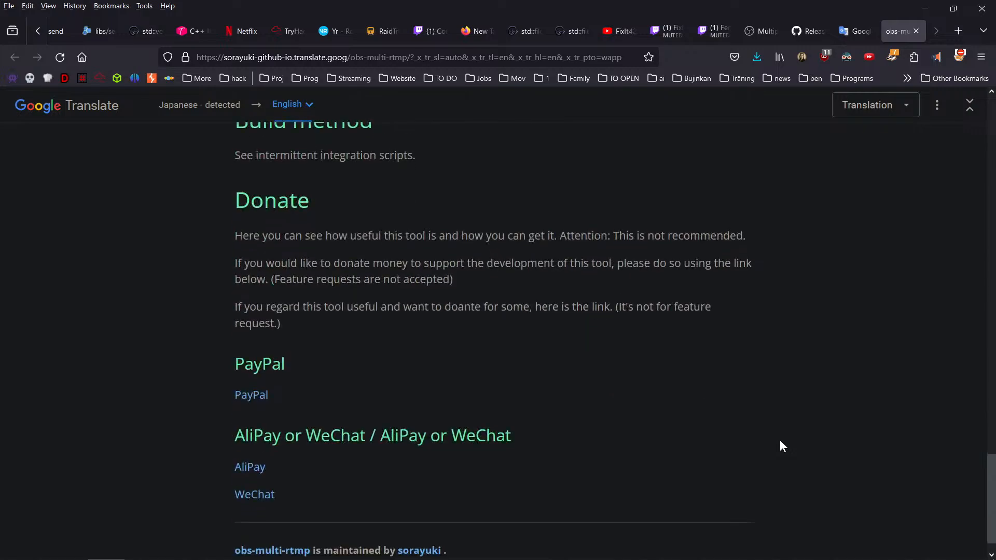
scroll(784, 441, down, 1)
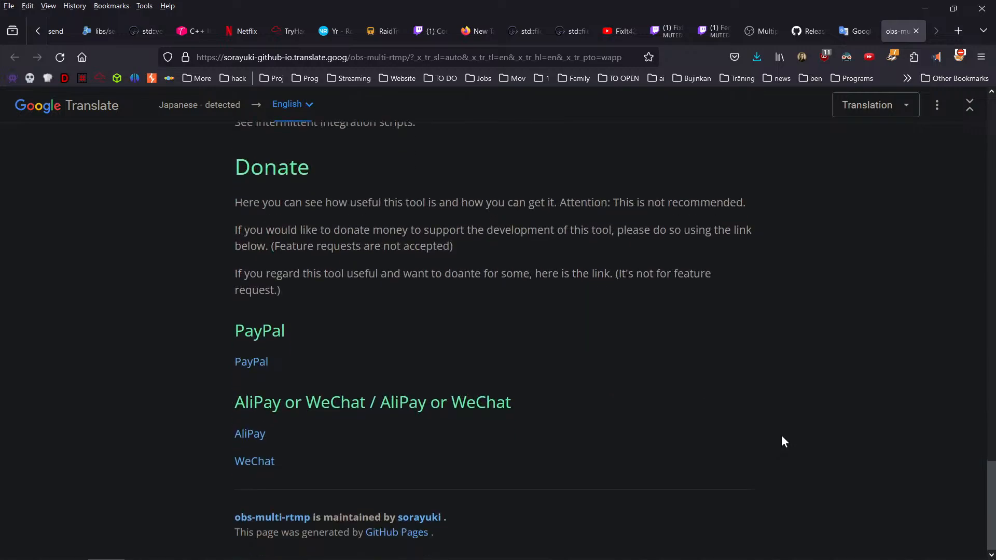
- Close the translated homepage and Google Translate tabs, and skim the obs-multi-rtmp 0.6.0.1 release notes and download tables on GitHub
click(916, 30)
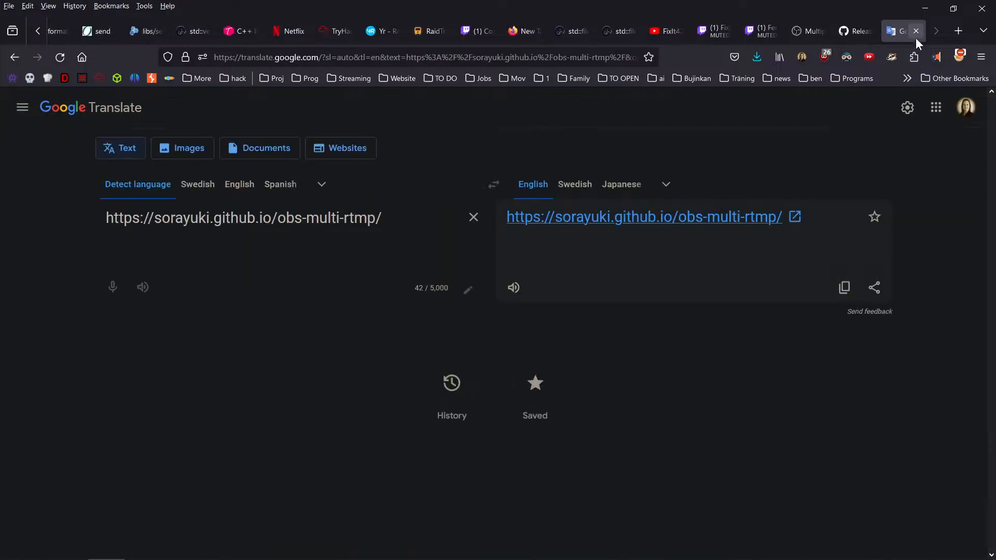
click(916, 30)
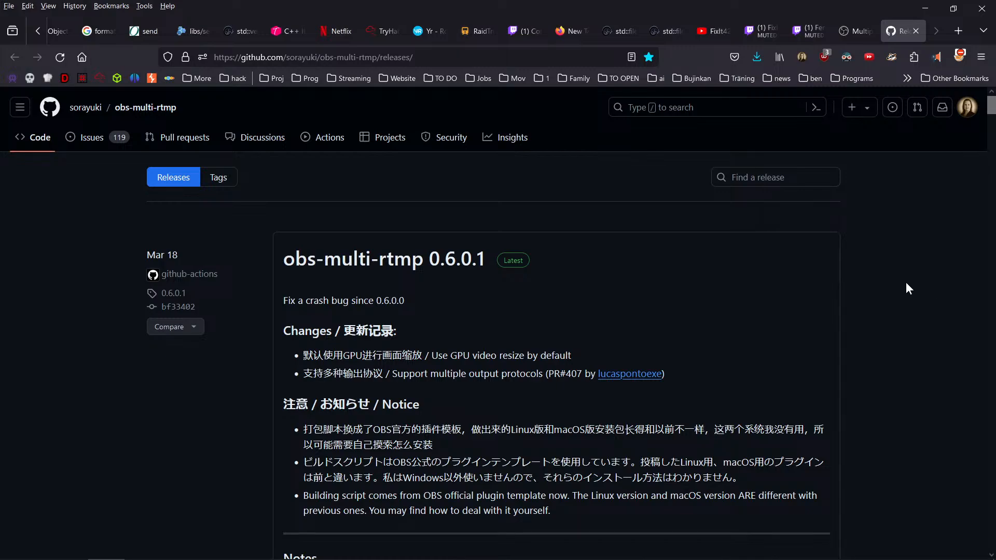
scroll(892, 291, down, 7)
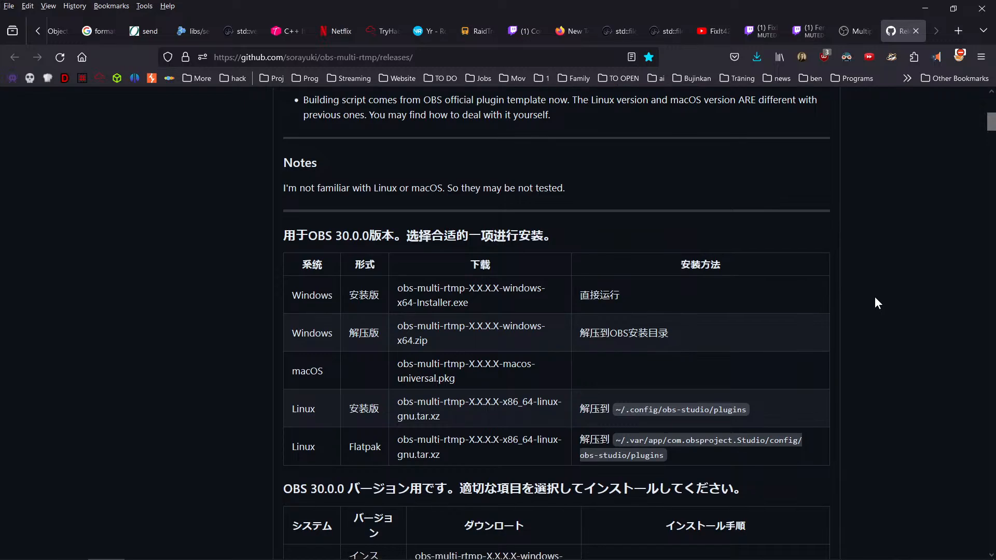
scroll(875, 298, down, 13)
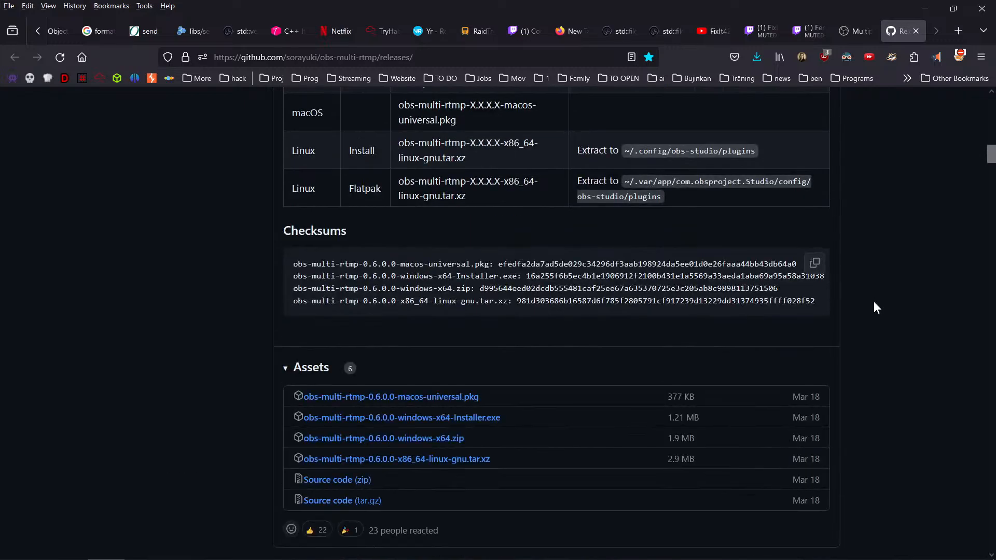
scroll(874, 306, down, 14)
scroll(872, 304, down, 7)
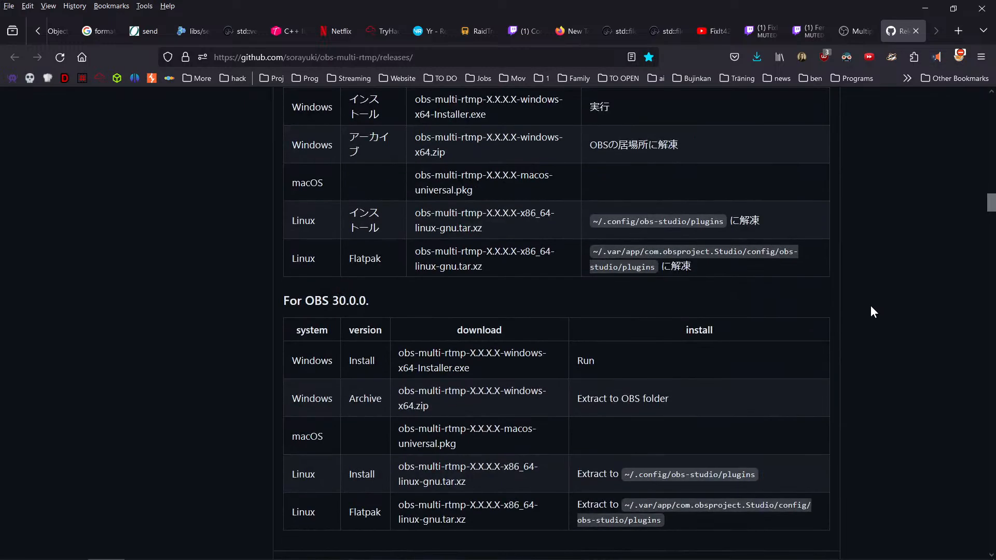
scroll(871, 306, up, 15)
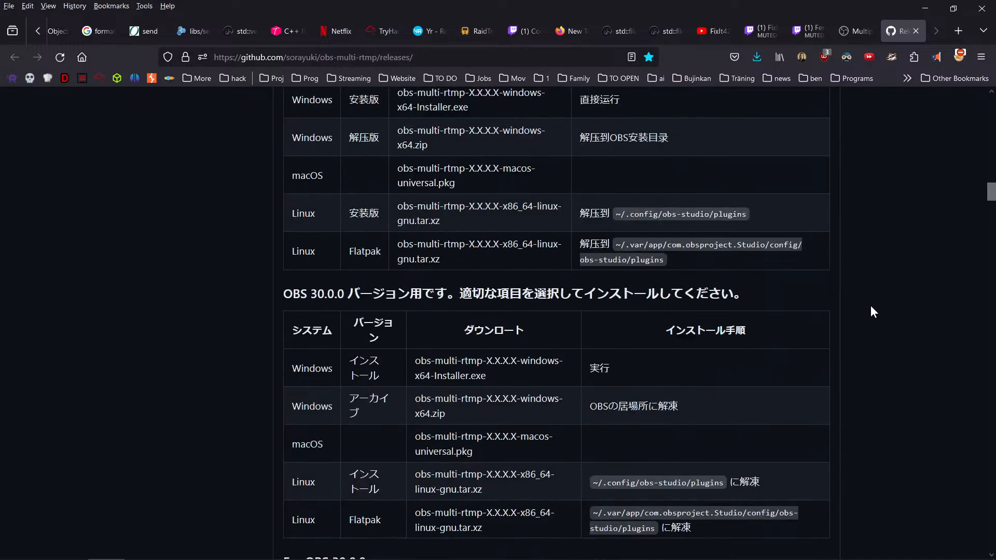
scroll(871, 306, up, 18)
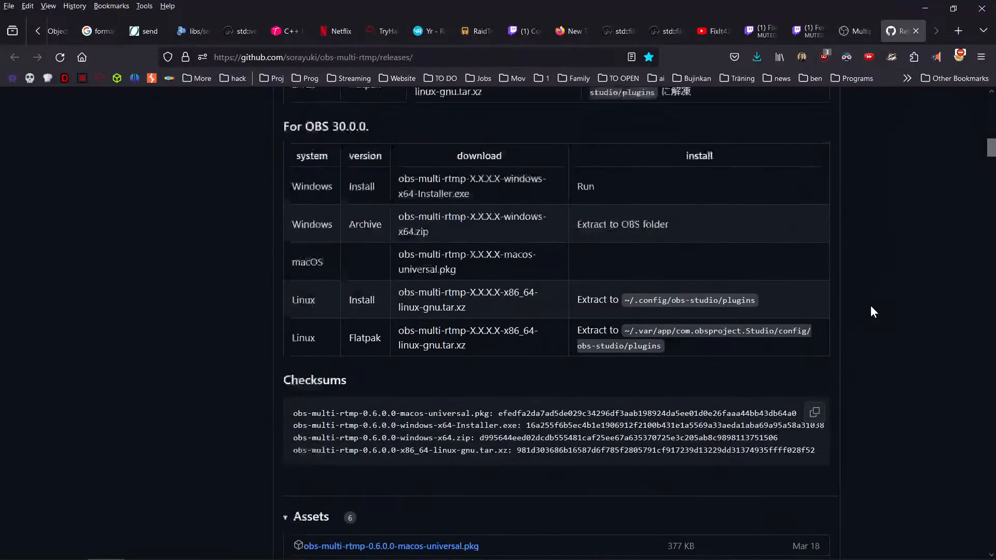
scroll(869, 308, up, 7)
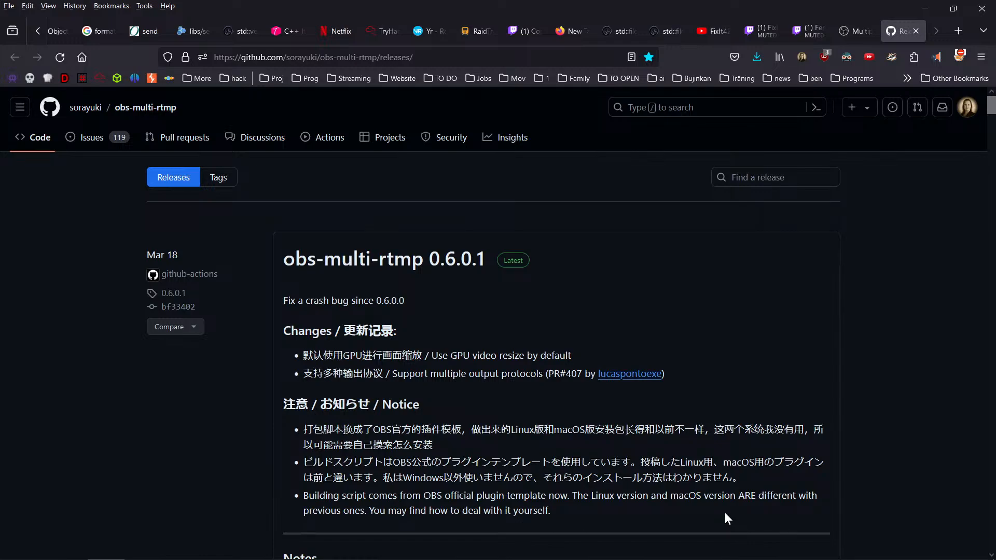
- Translate the Chinese paragraph of the 0.6.0.1 release's Notice section into English in the reopened Google Translate tab, and return to the releases page
scroll(725, 513, down, 2)
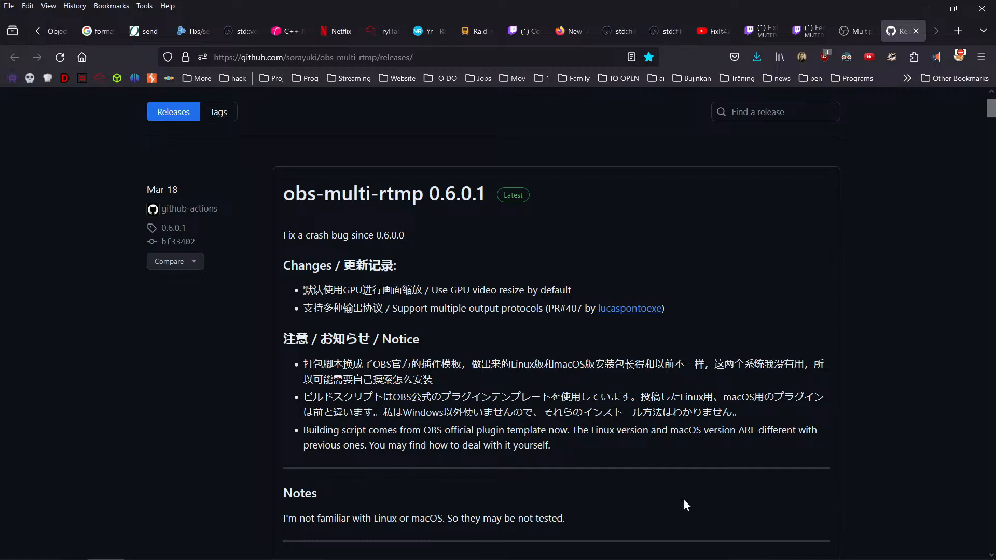
drag(446, 381, 305, 365)
key(ctrl+c)
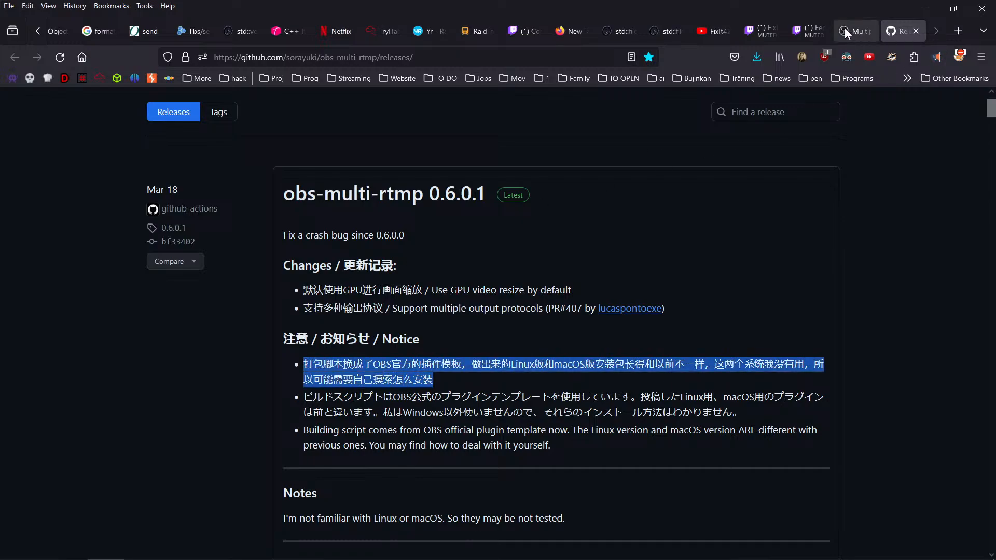
right_click(911, 32)
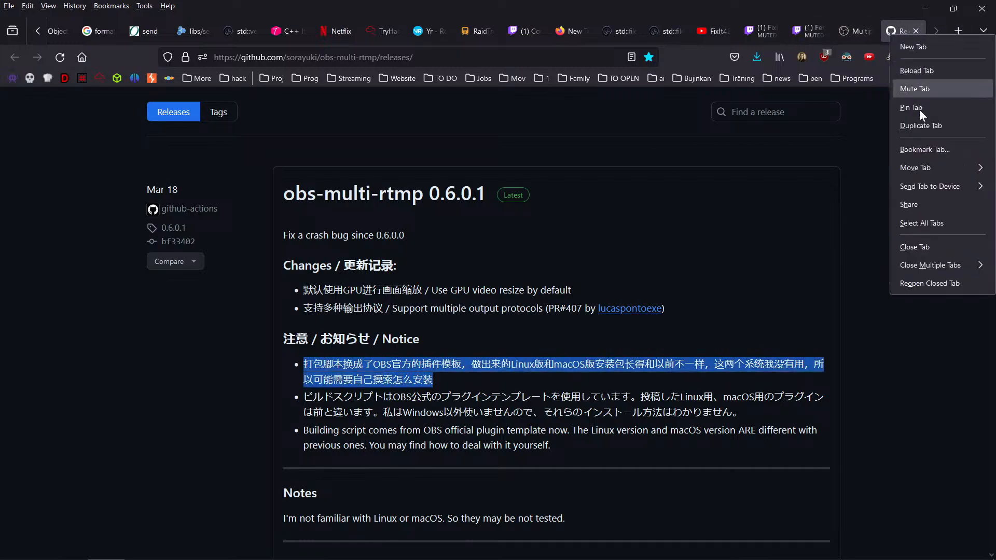
click(916, 281)
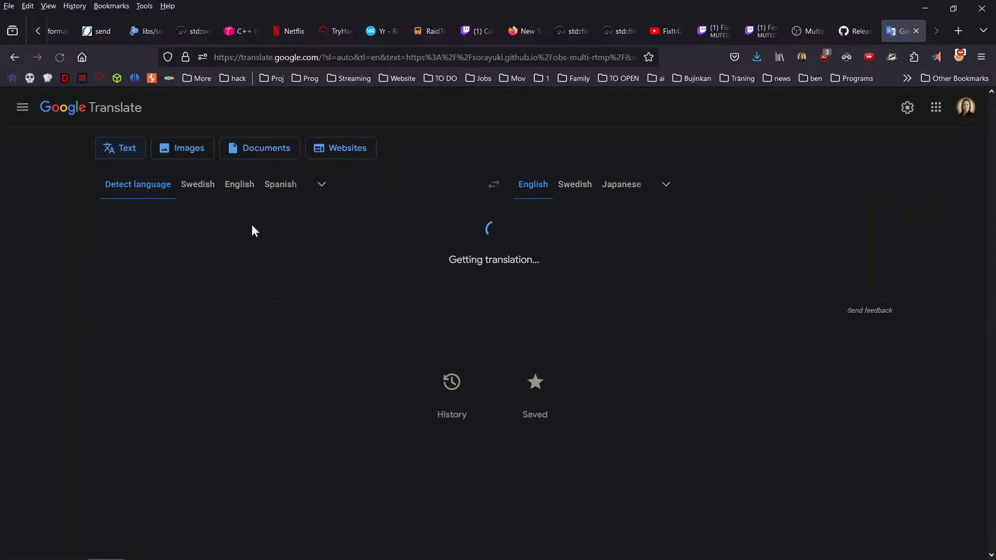
key(ctrl+a)
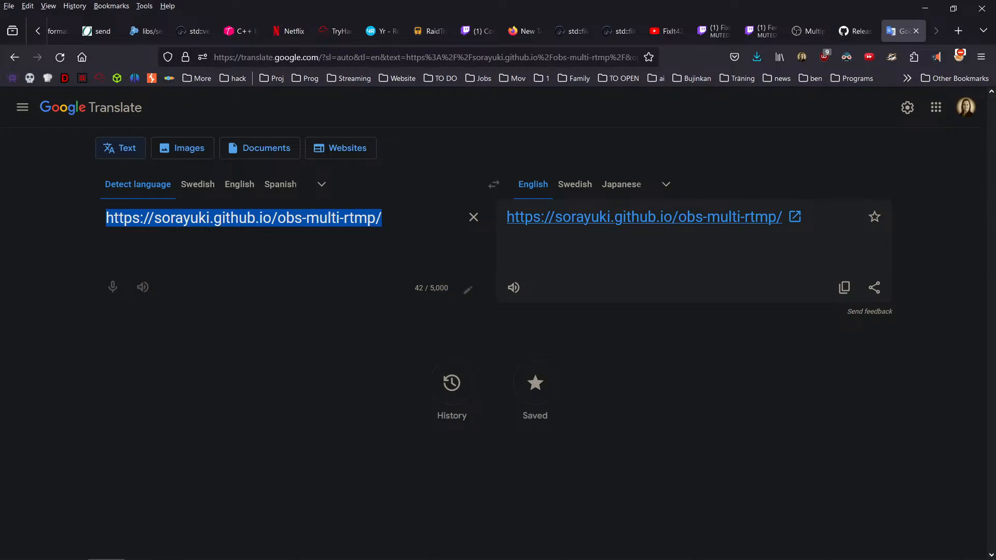
key(ctrl+v)
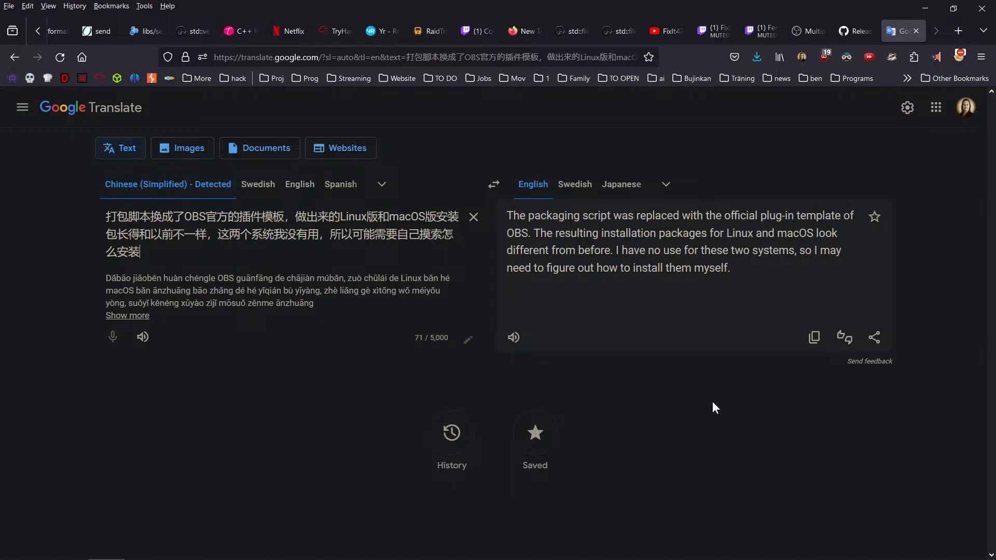
click(919, 30)
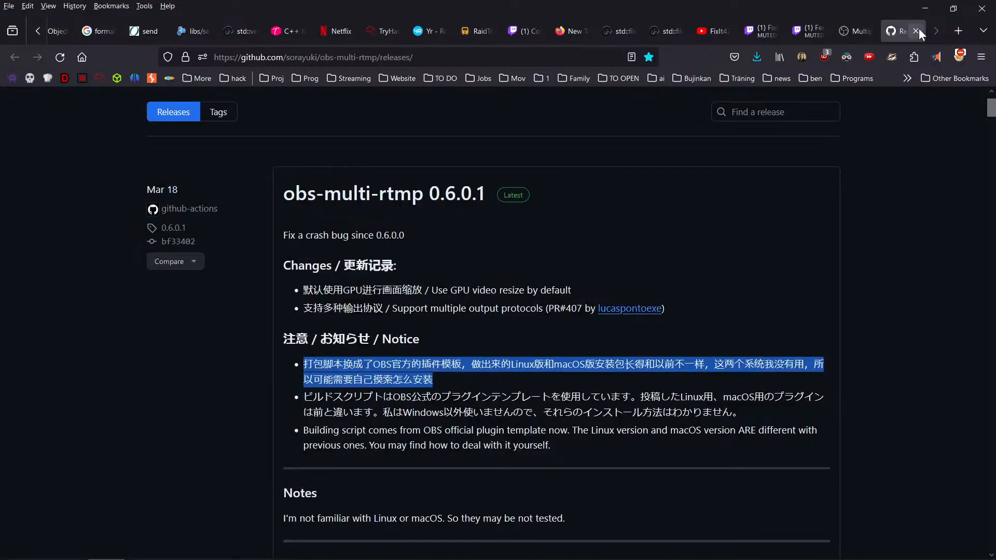
click(743, 457)
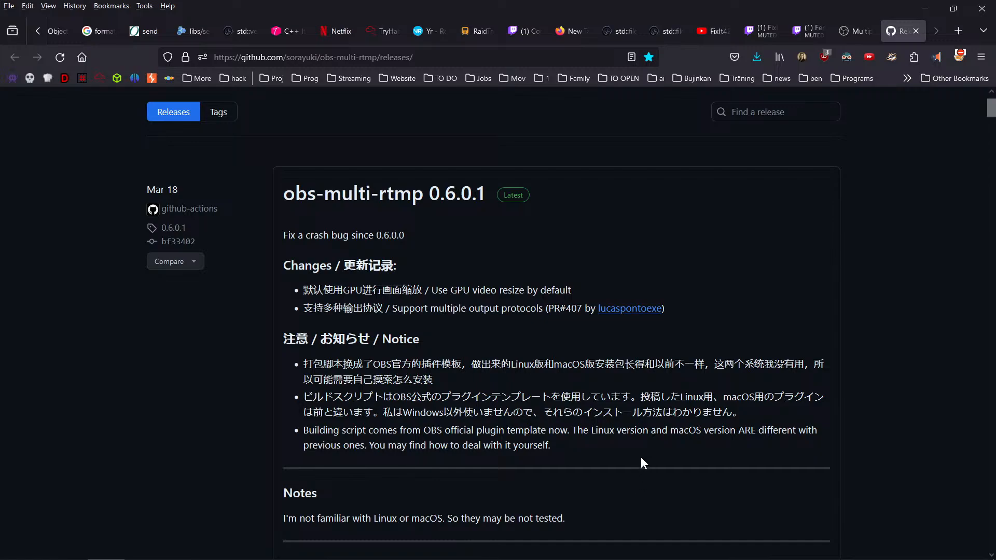
- Examine the latest release's notes, OBS 30.0.0 installation tables, checksums and downloadable assets
scroll(643, 457, down, 3)
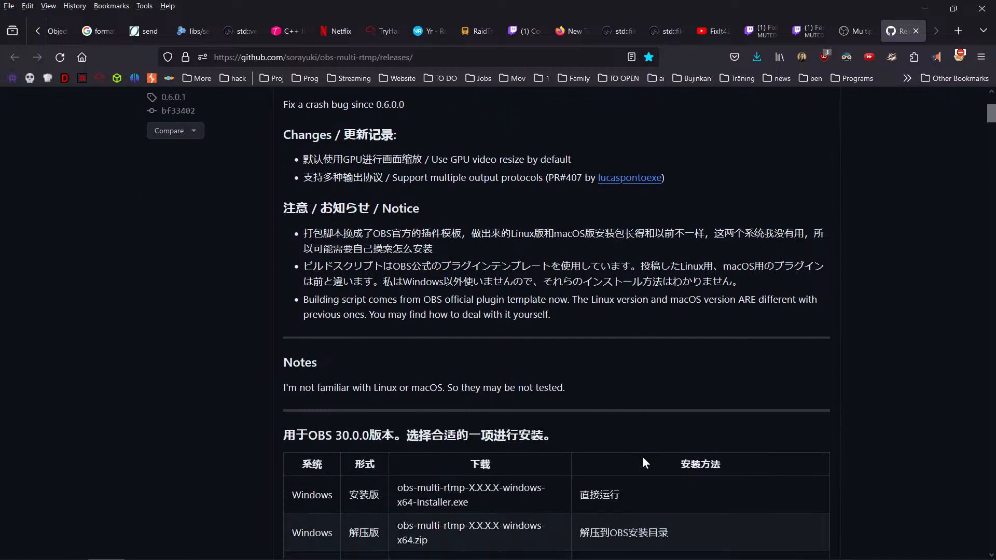
scroll(642, 456, down, 5)
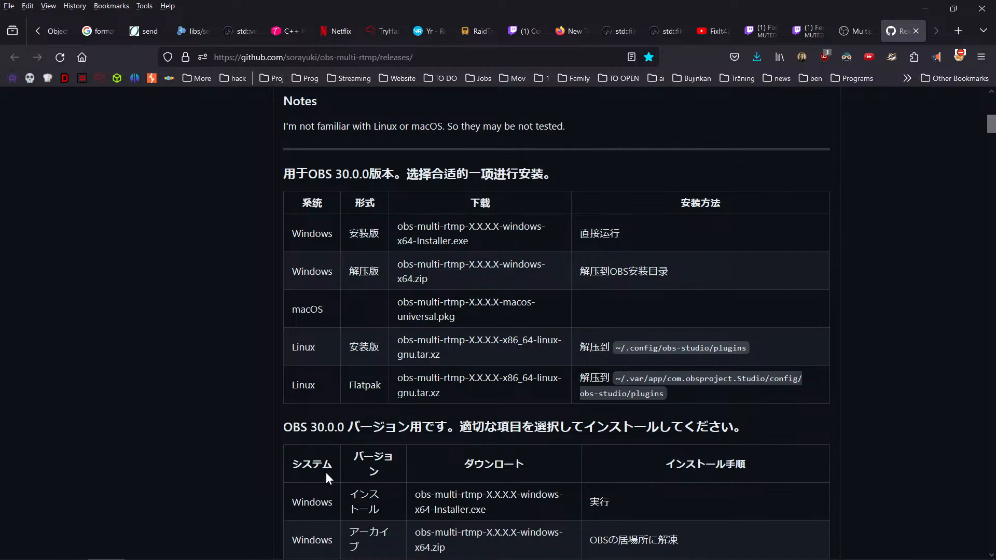
scroll(201, 465, down, 1)
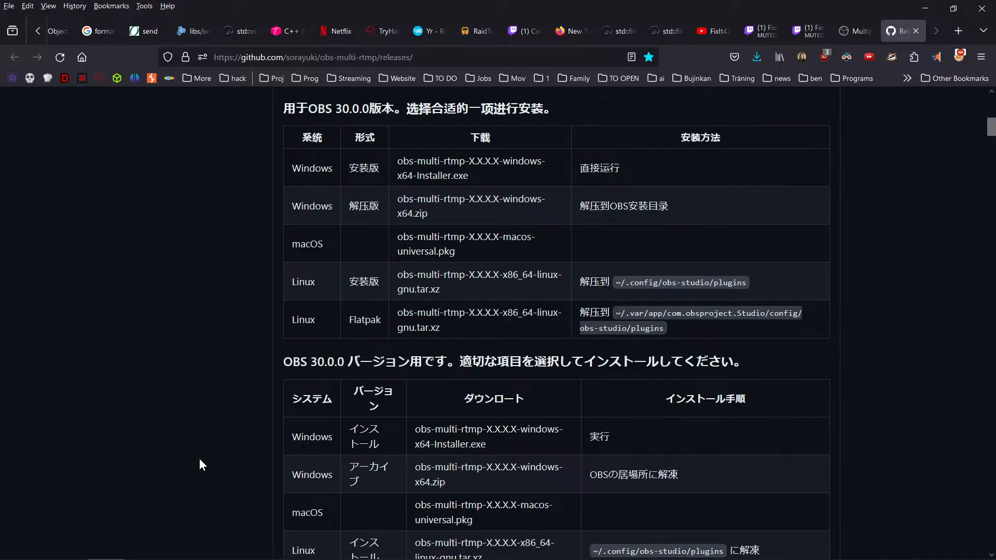
scroll(199, 458, down, 4)
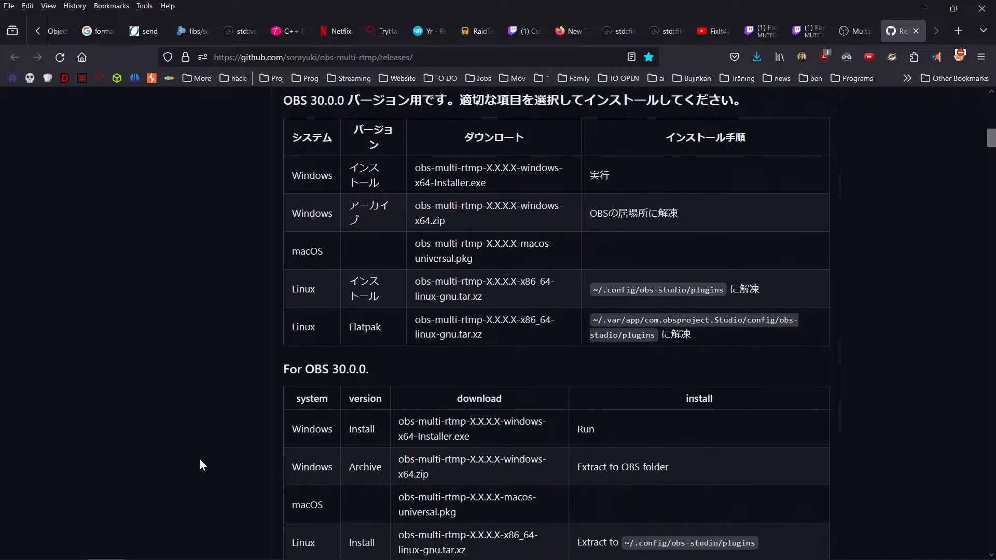
scroll(200, 465, down, 5)
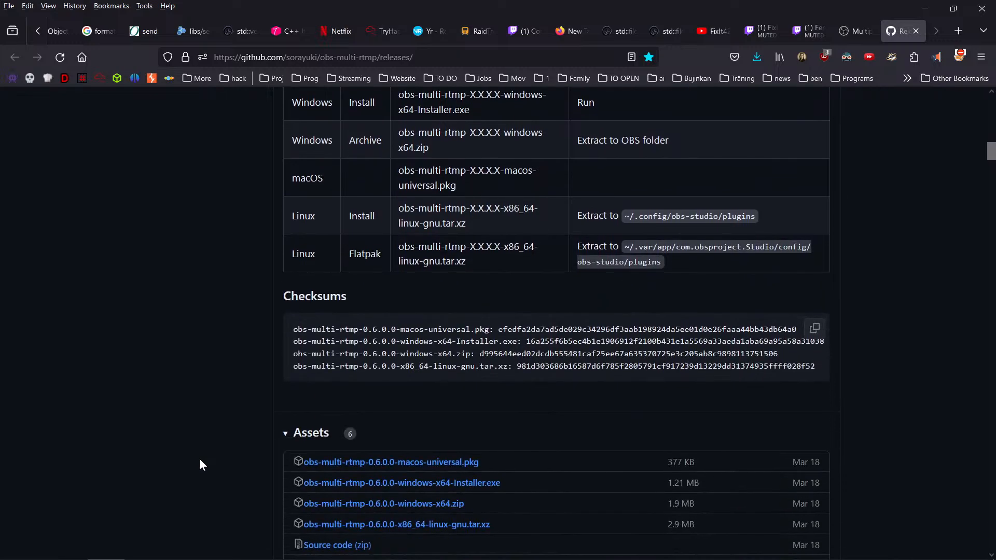
scroll(199, 459, down, 2)
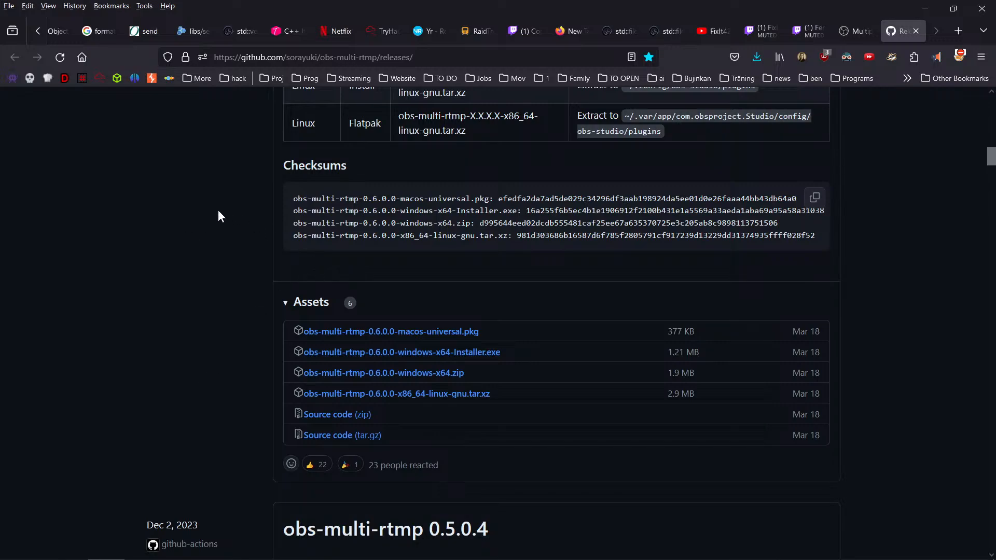
scroll(228, 208, up, 4)
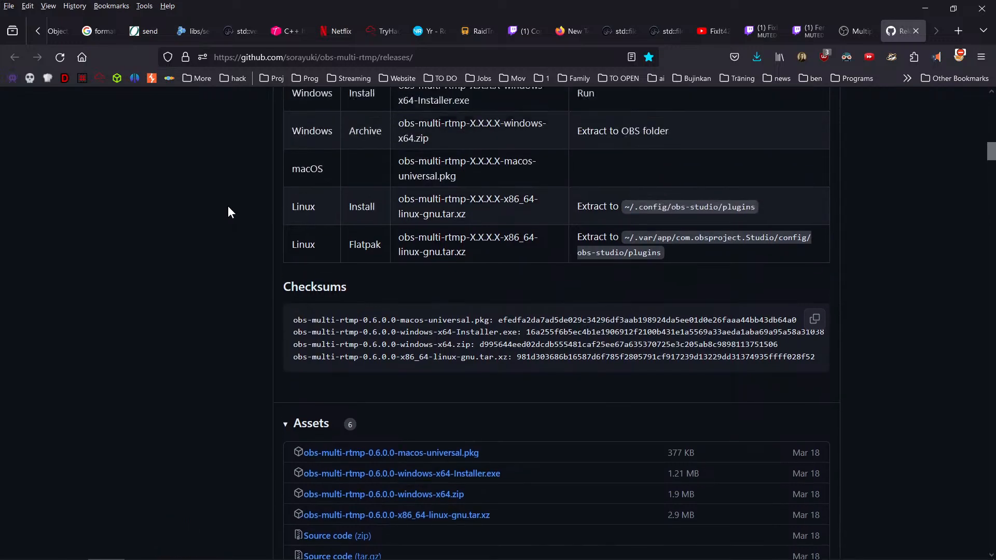
- Review the obs-multi-rtmp 0.6.0.1 release and download its obs-multi-rtmp-0.6.0.0-windows-x64.zip asset
scroll(227, 207, down, 7)
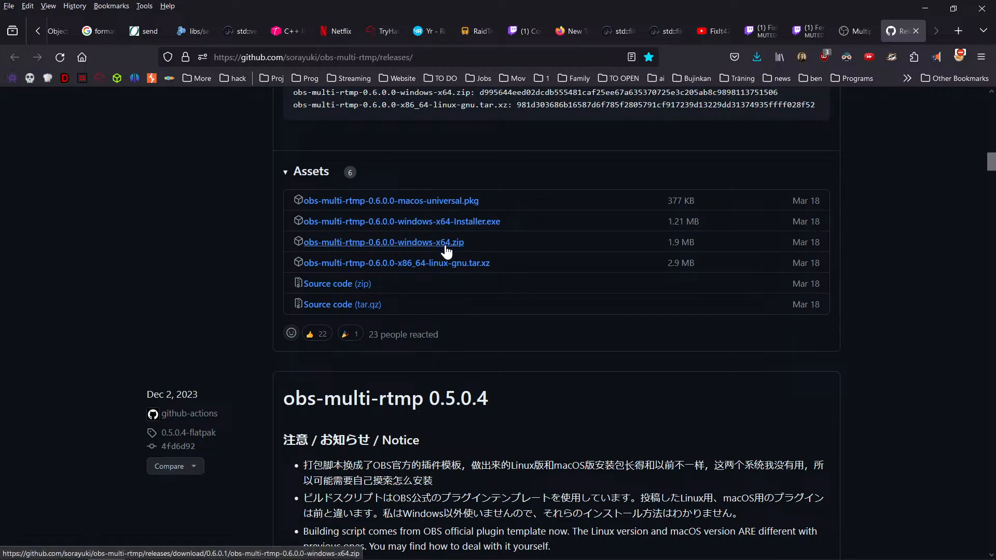
scroll(446, 251, up, 10)
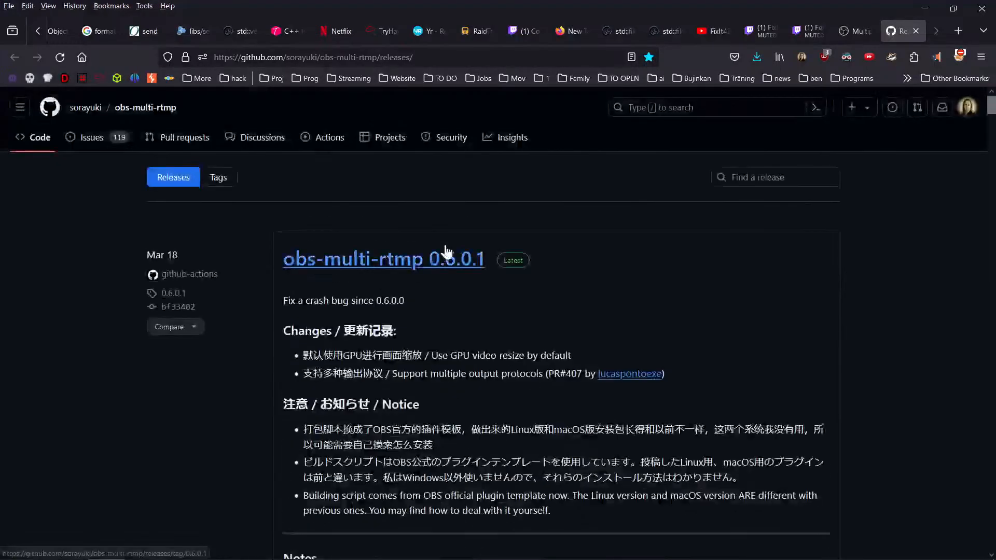
scroll(445, 249, down, 10)
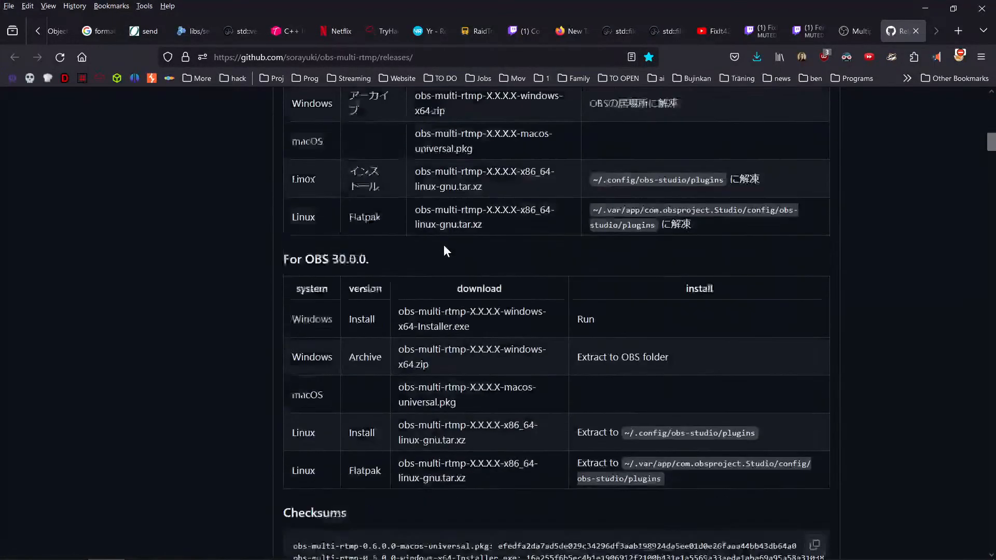
scroll(444, 245, down, 4)
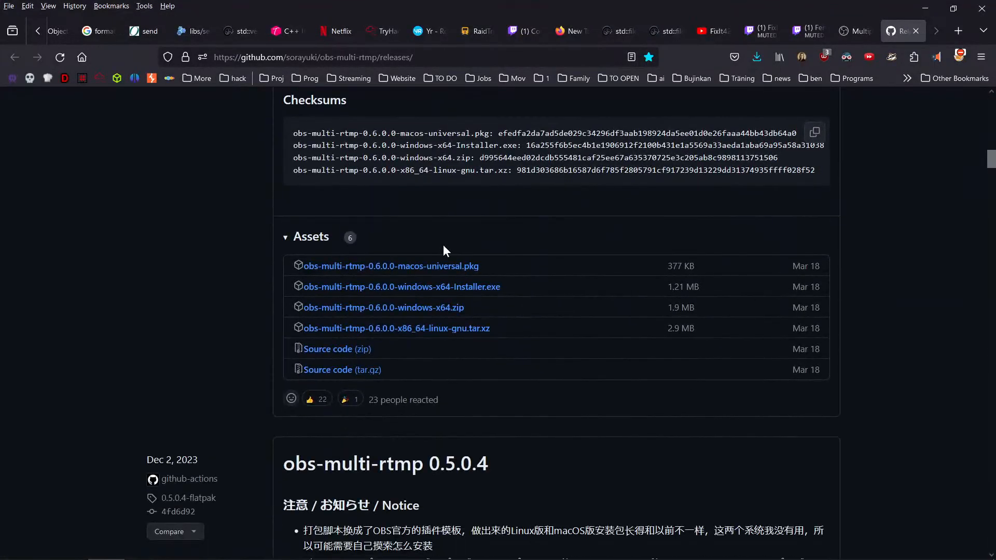
click(442, 309)
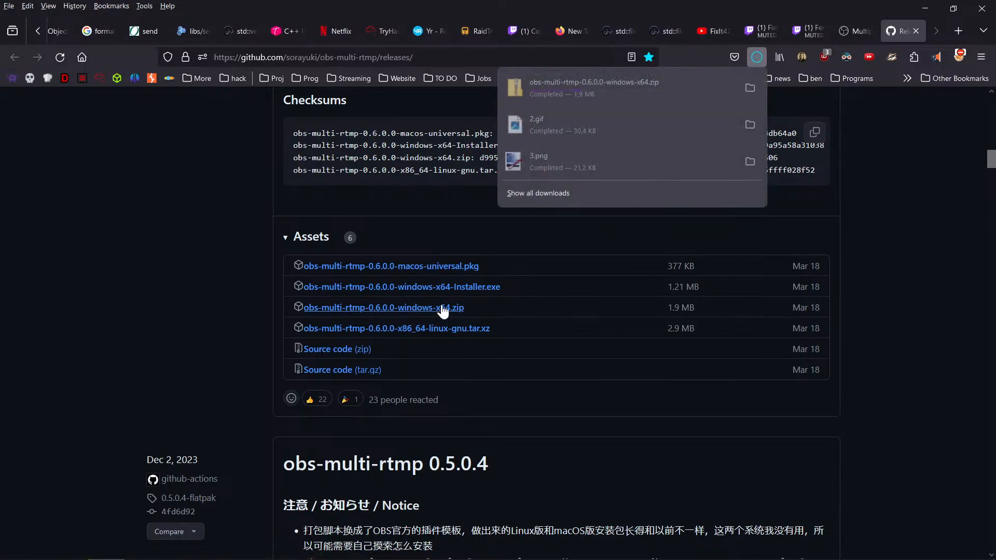
- Extract the downloaded zip with 7-Zip into a folder of the same name in Downloads, and open that folder
click(750, 88)
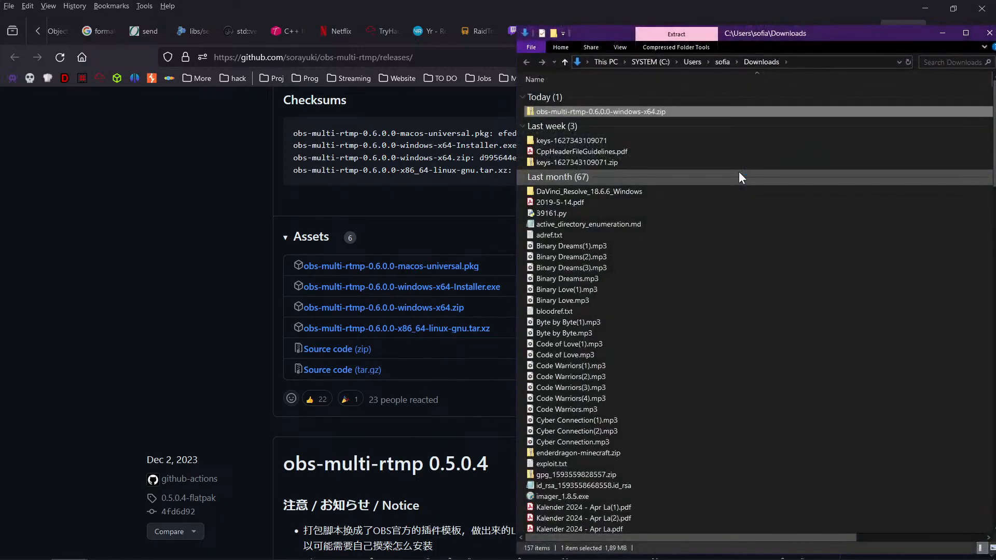
right_click(590, 114)
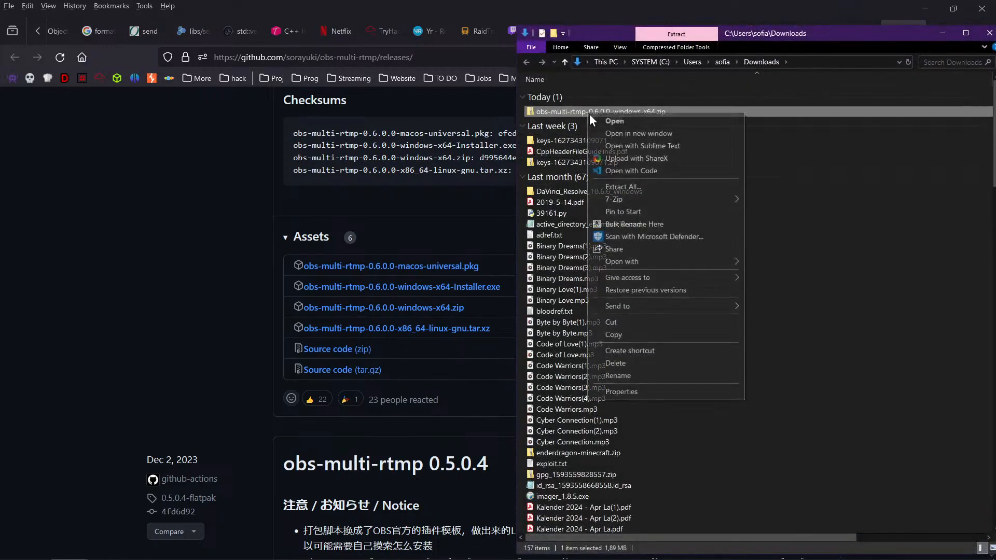
mouse_move(730, 199)
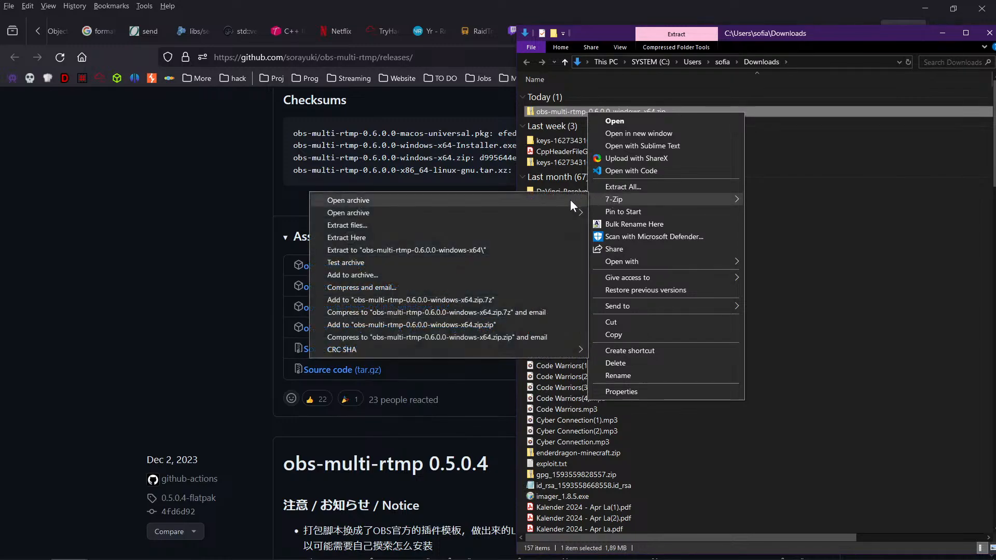
click(489, 250)
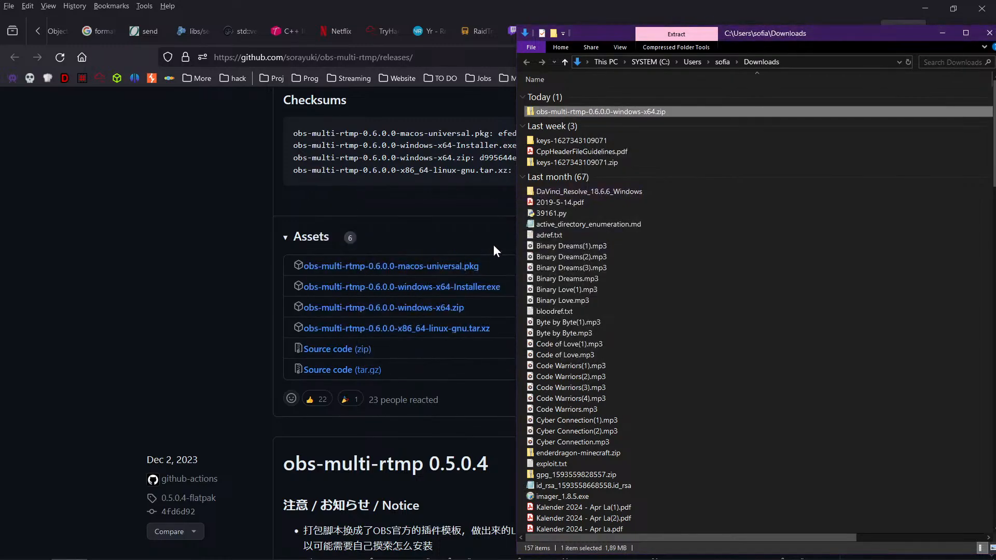
double_click(615, 109)
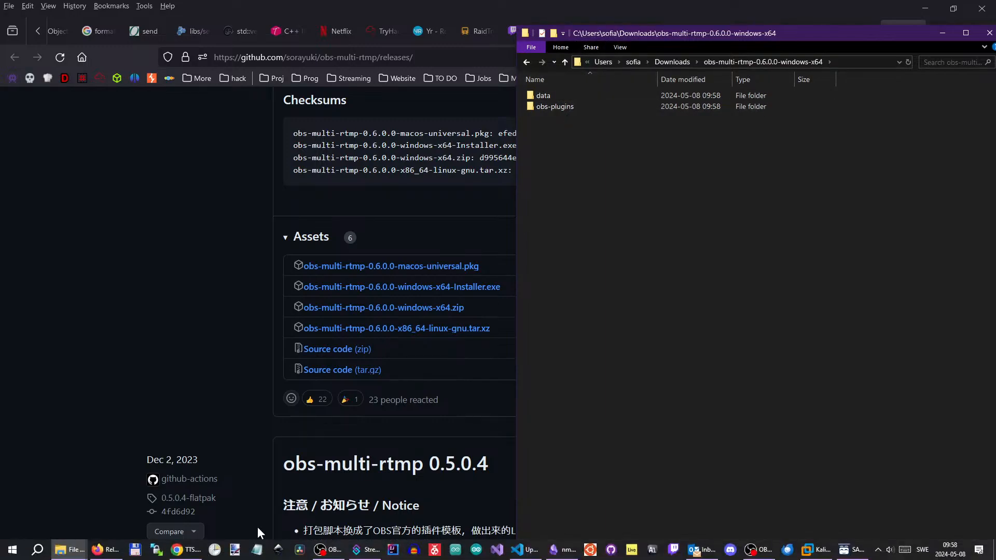
- Bring up the C:\VIDEO\obs-studio\config\obs-studio\basic\scenes folder window and place it beside the extracted plugin folder
mouse_move(77, 556)
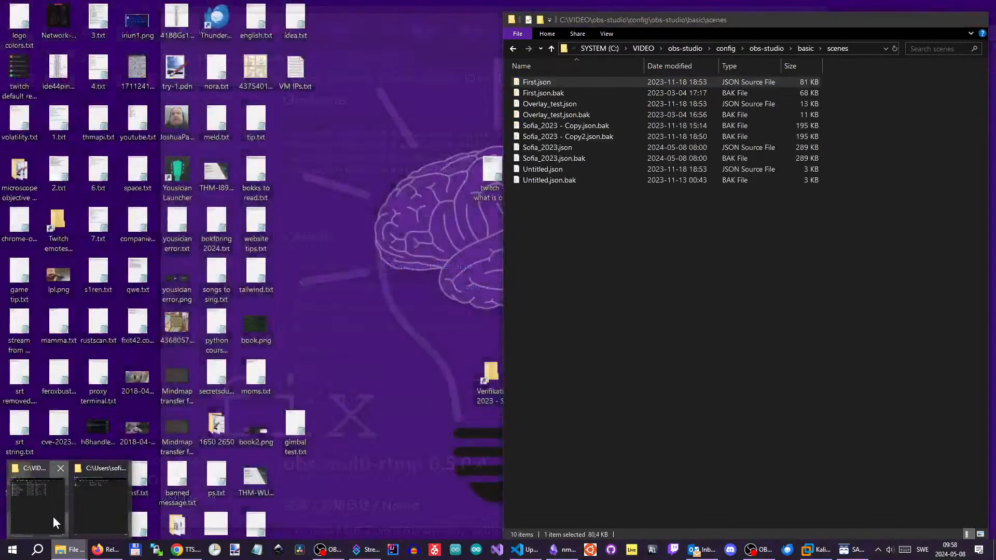
click(53, 516)
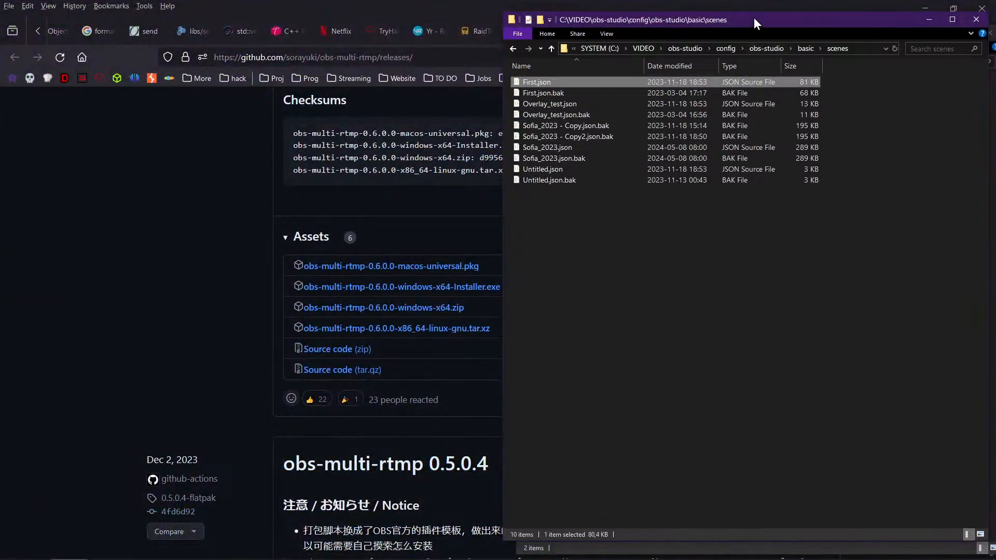
drag(754, 18, 275, 20)
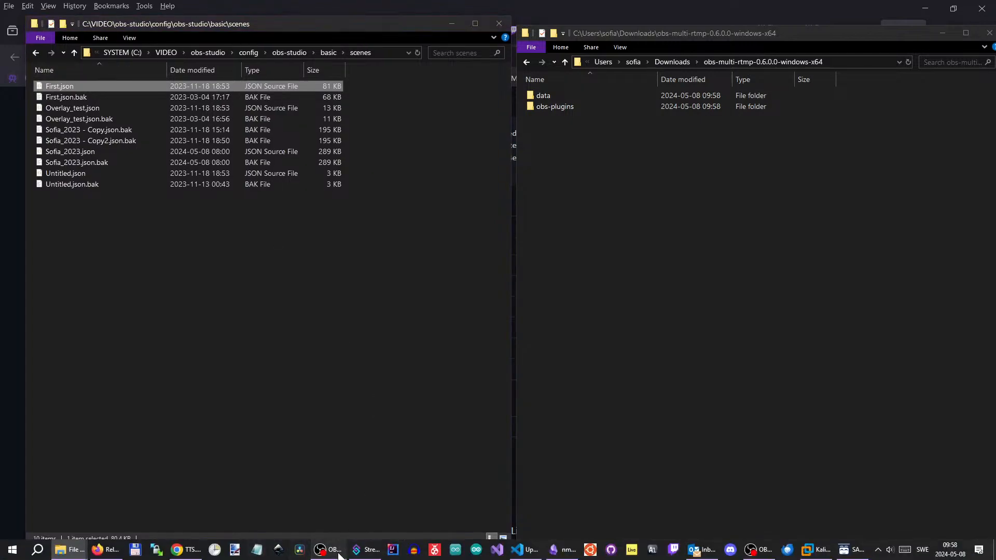
click(332, 550)
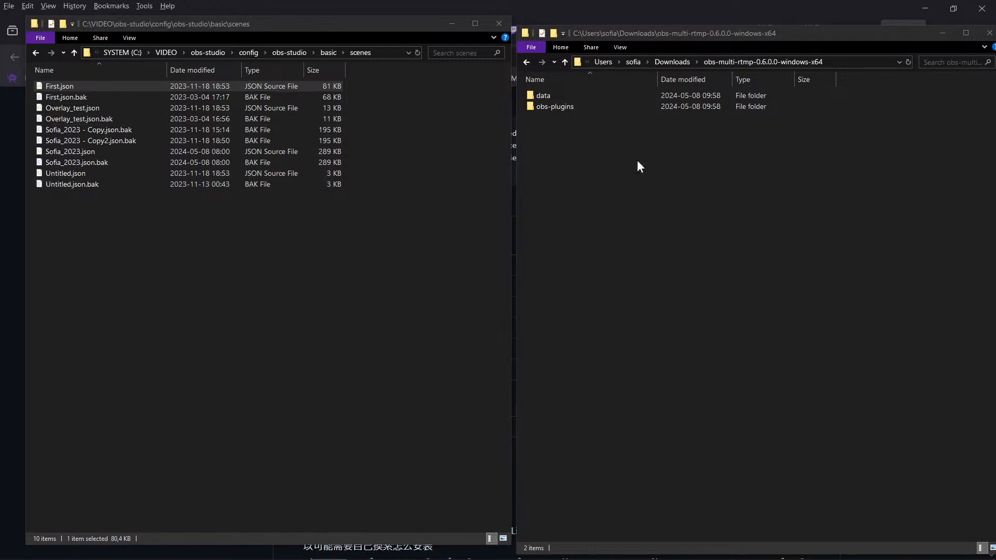
- Examine the contents of the extracted data and obs-plugins folders down to their locale and 64bit subfolders, and return to the plugin's root folder
double_click(554, 98)
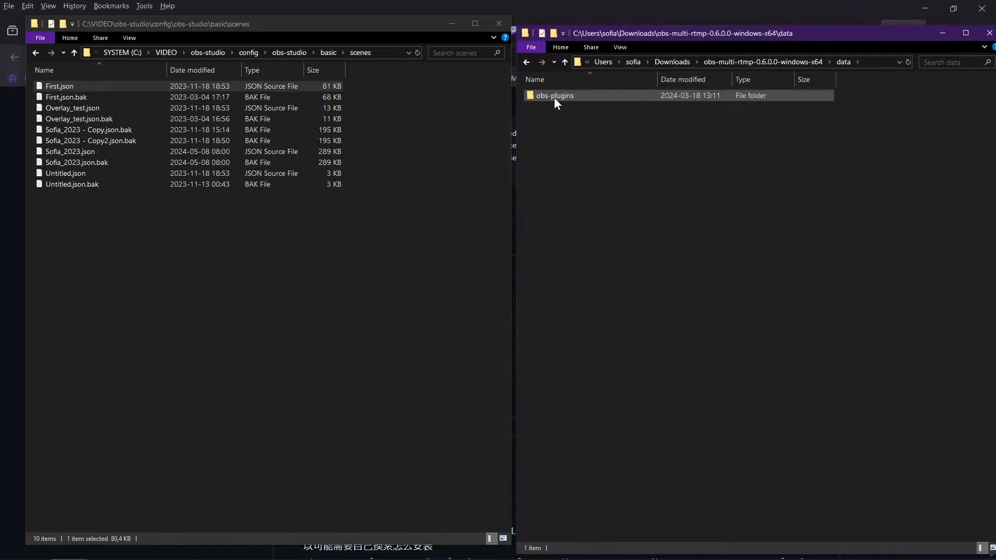
double_click(554, 98)
double_click(554, 97)
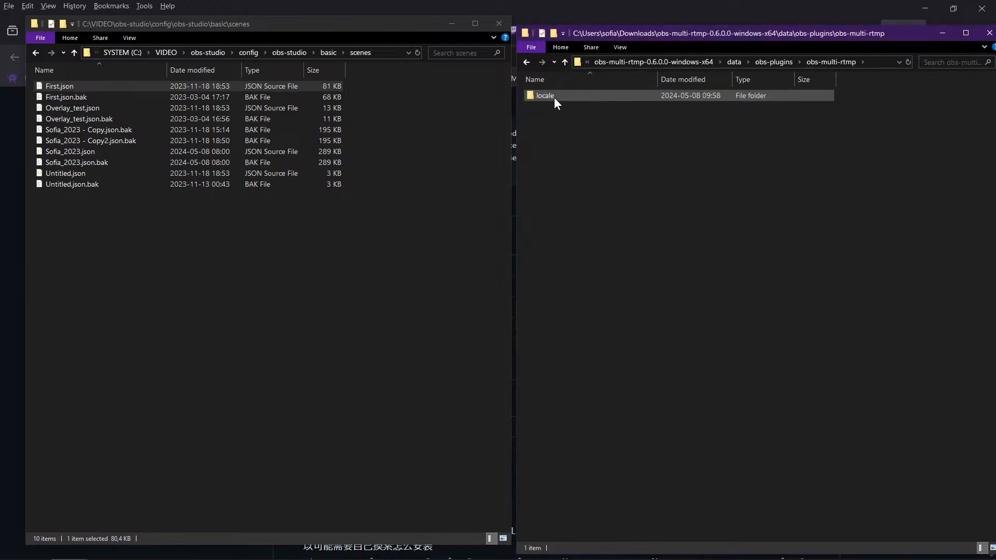
double_click(554, 98)
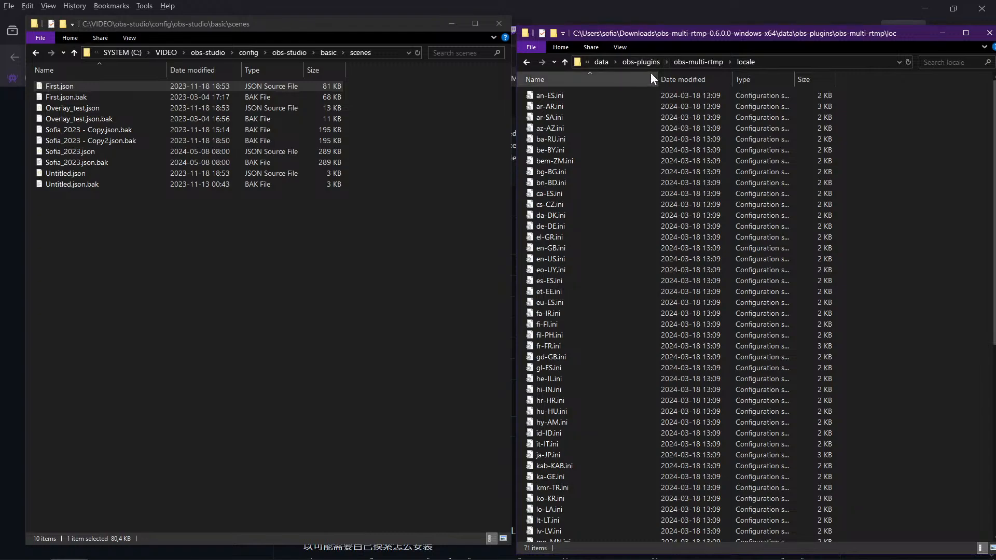
key(BackSpace)
key(BackSpace)
key(BackSpace)
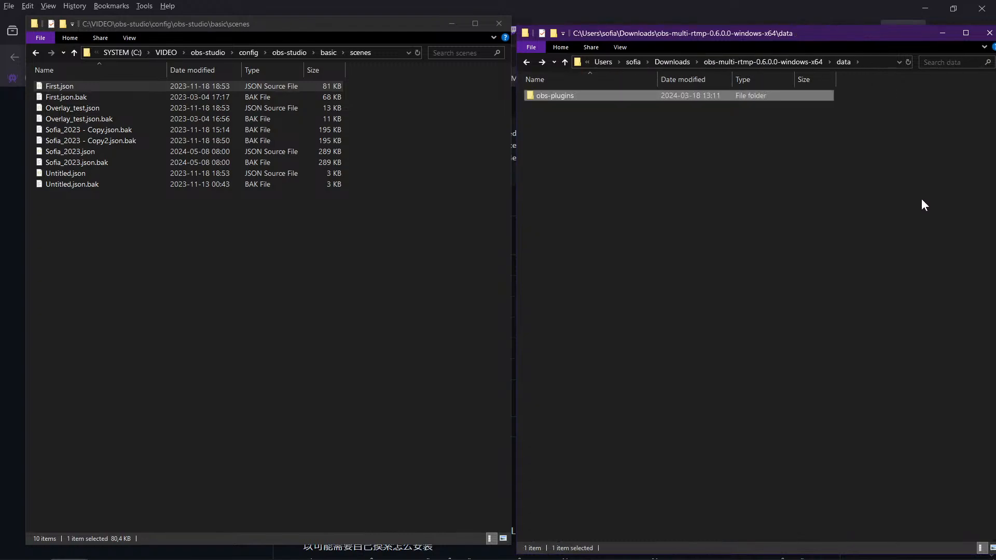
key(BackSpace)
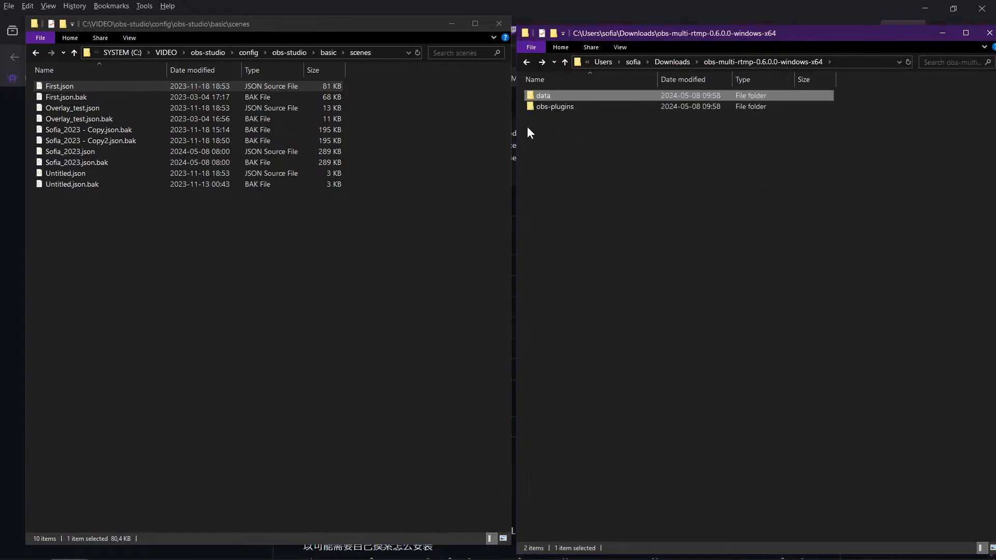
double_click(549, 107)
double_click(549, 97)
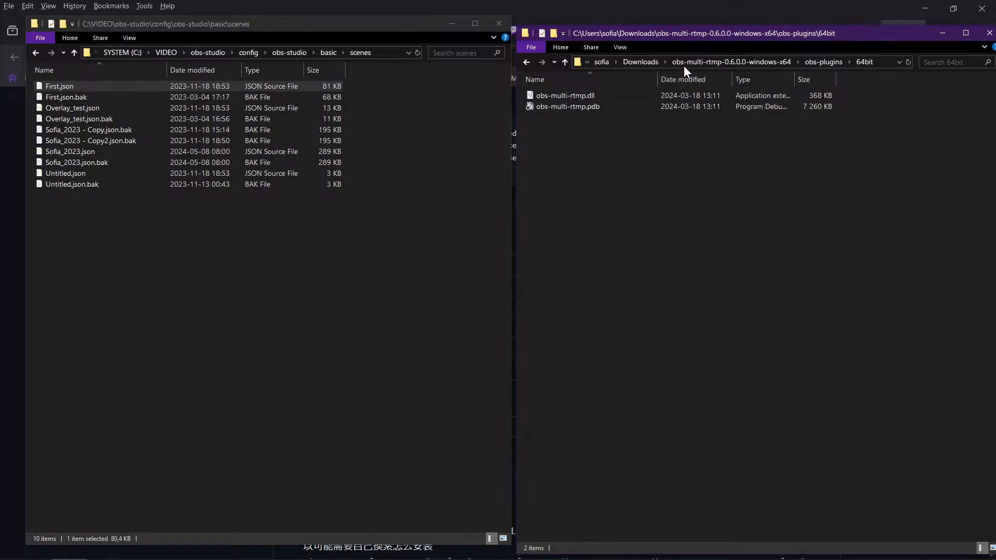
click(695, 58)
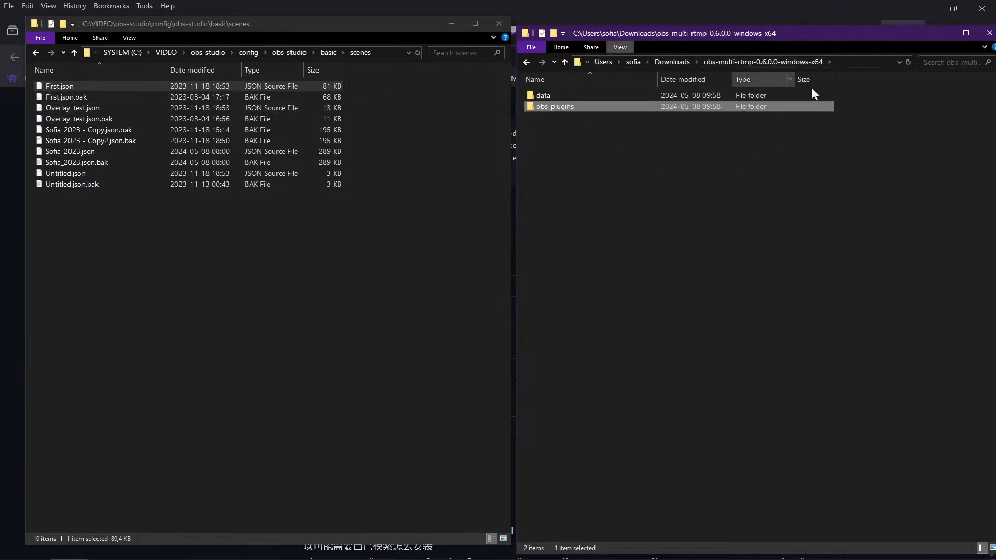
- Copy the plugin's data and obs-plugins folders into C:\VIDEO\obs-studio, merging them with the existing folders
click(207, 51)
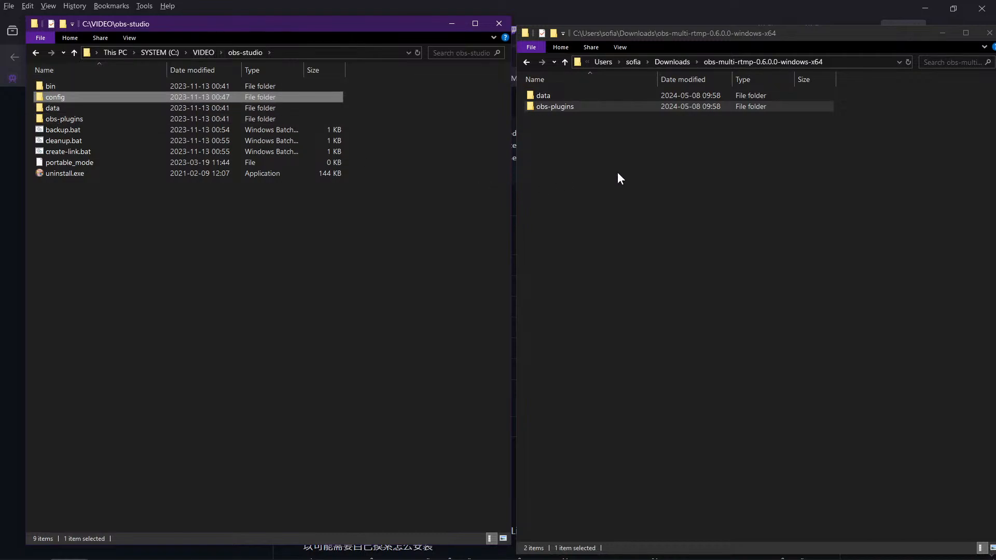
drag(611, 160, 271, 253)
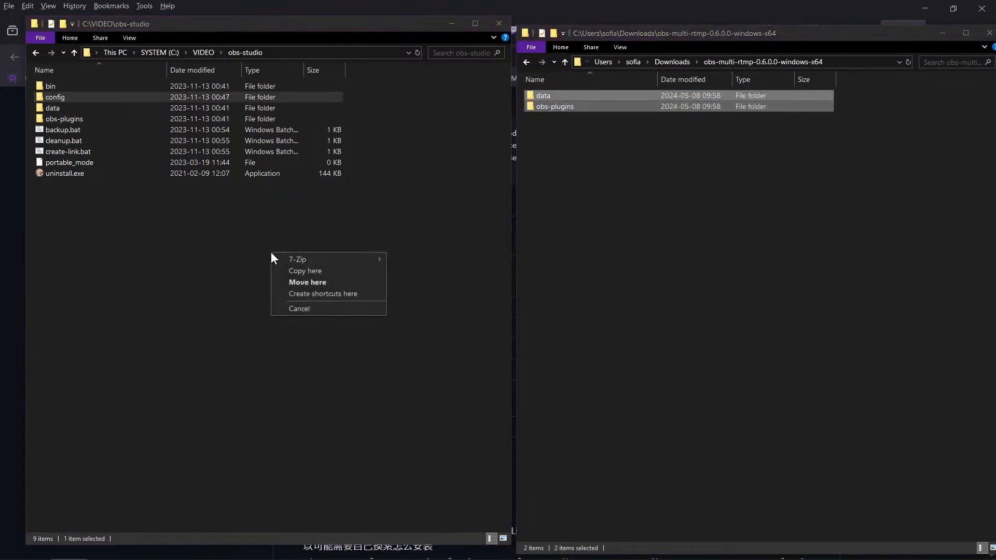
click(318, 272)
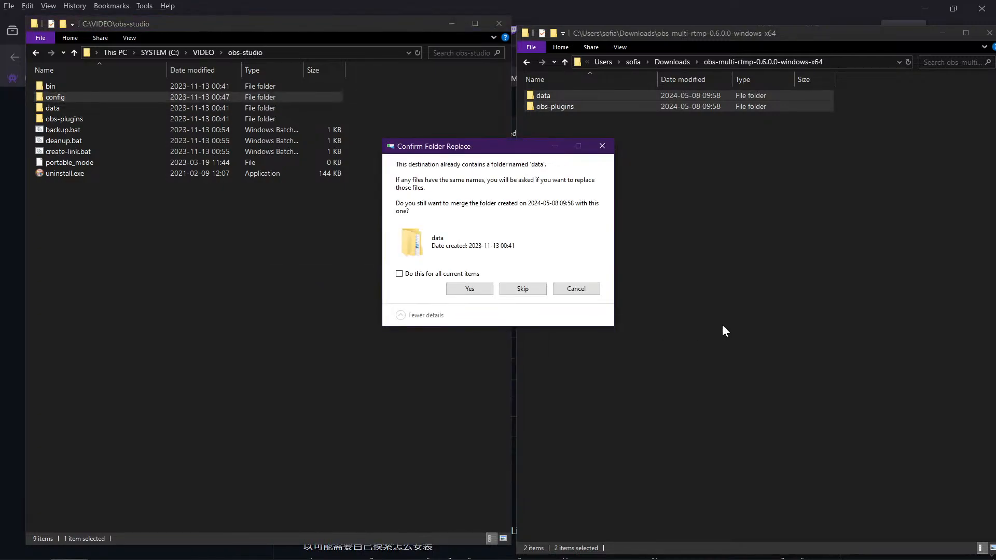
click(467, 294)
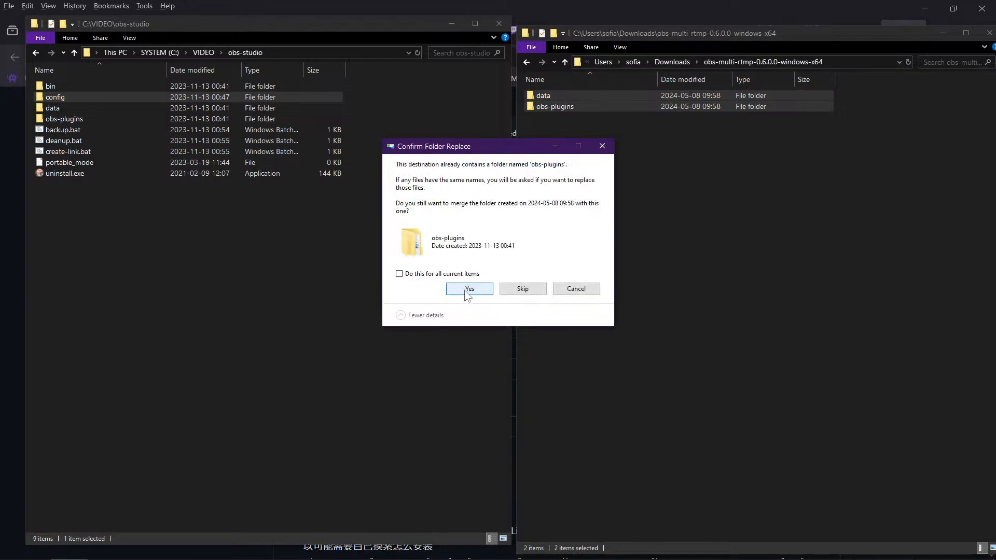
click(467, 292)
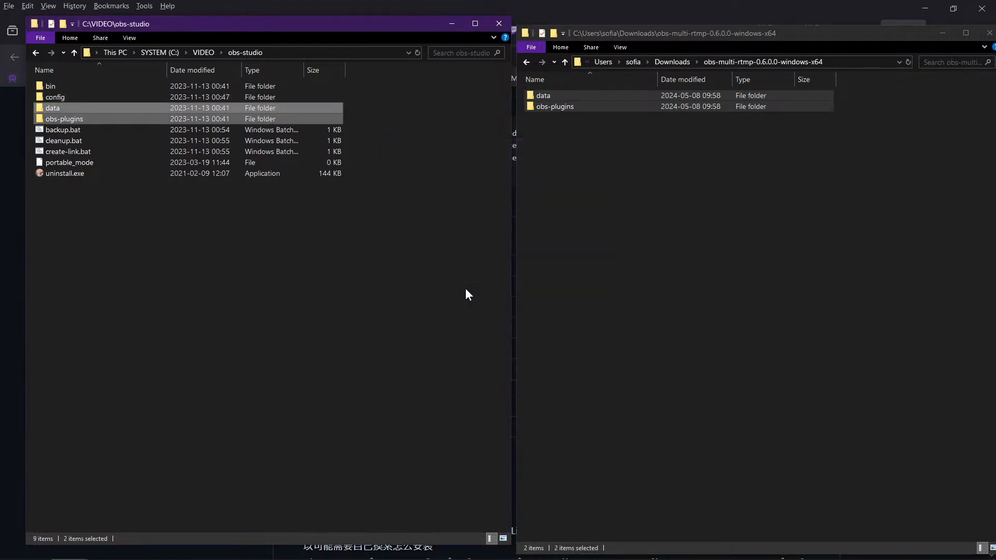
click(465, 294)
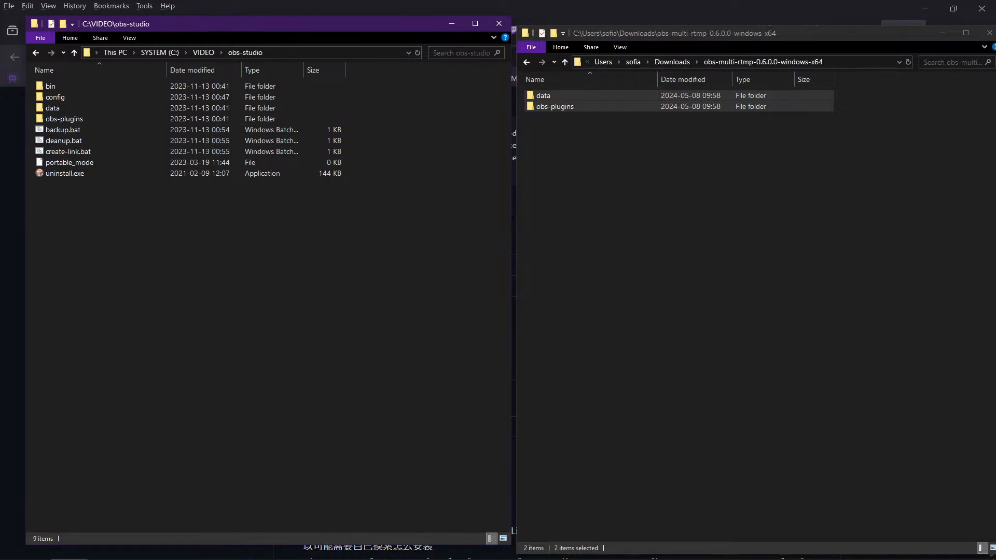
- Exit OBS, accepting the shutdown of the active stream and recording, and relaunch it
drag(0, 234, 630, 15)
double_click(630, 14)
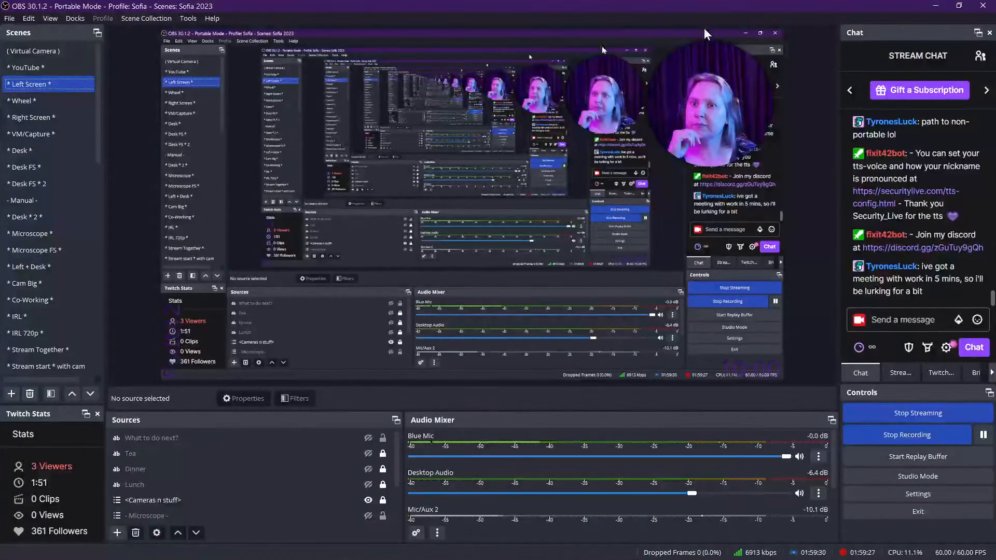
click(983, 6)
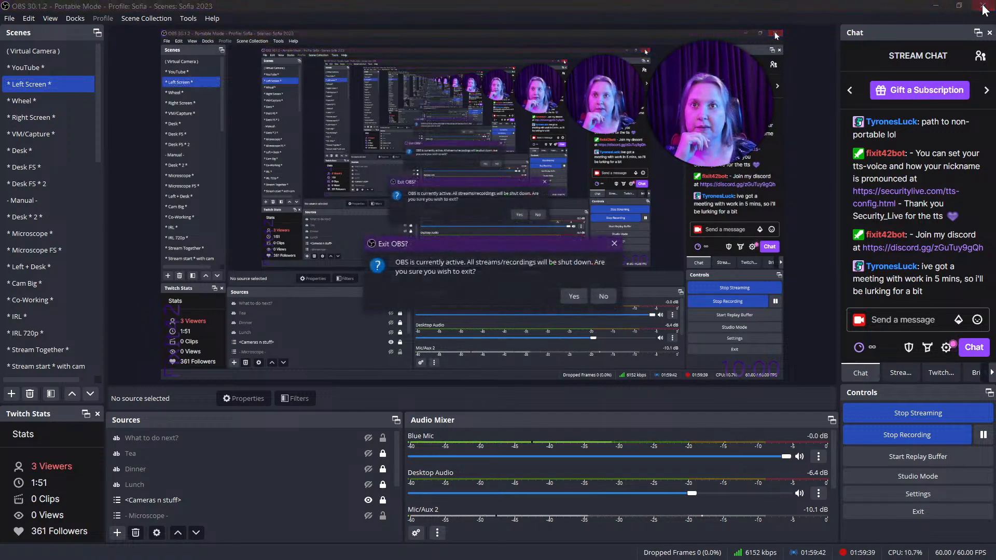
click(569, 297)
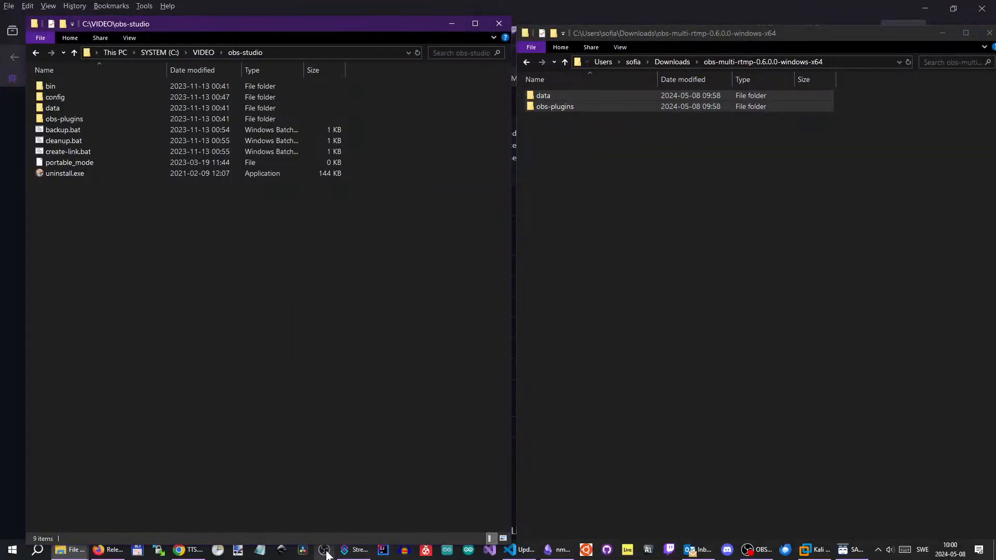
click(323, 551)
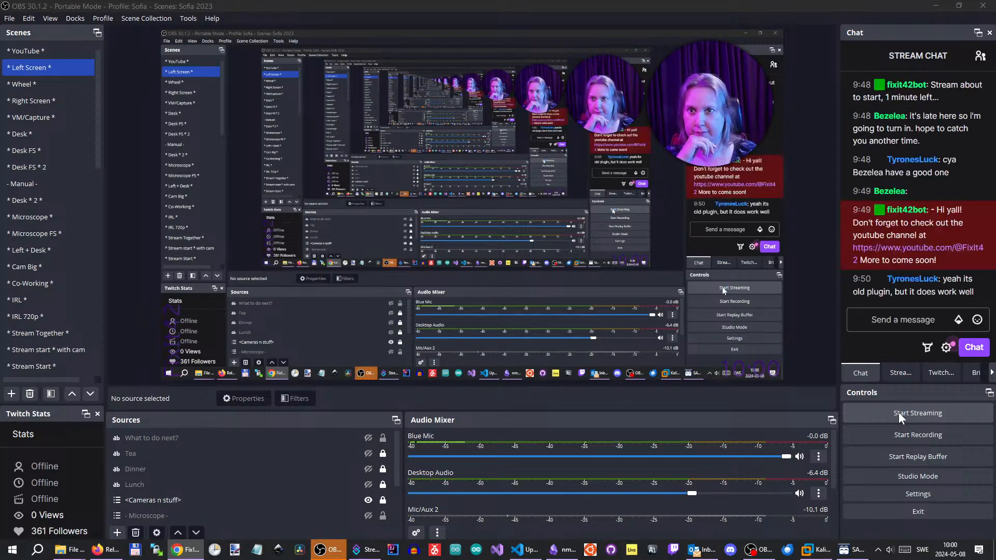
- Start streaming and recording again in OBS, and switch to Streamer.bot
click(898, 412)
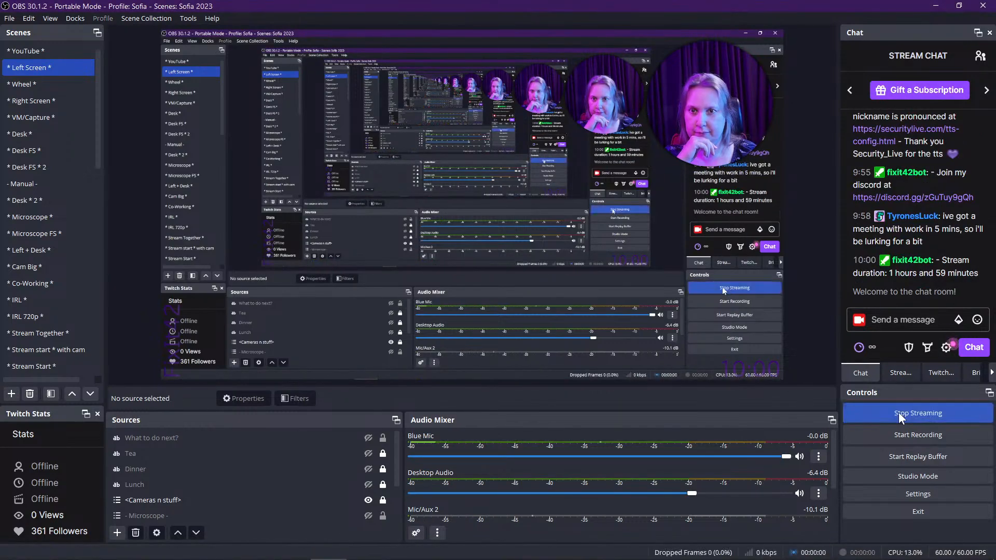
click(933, 433)
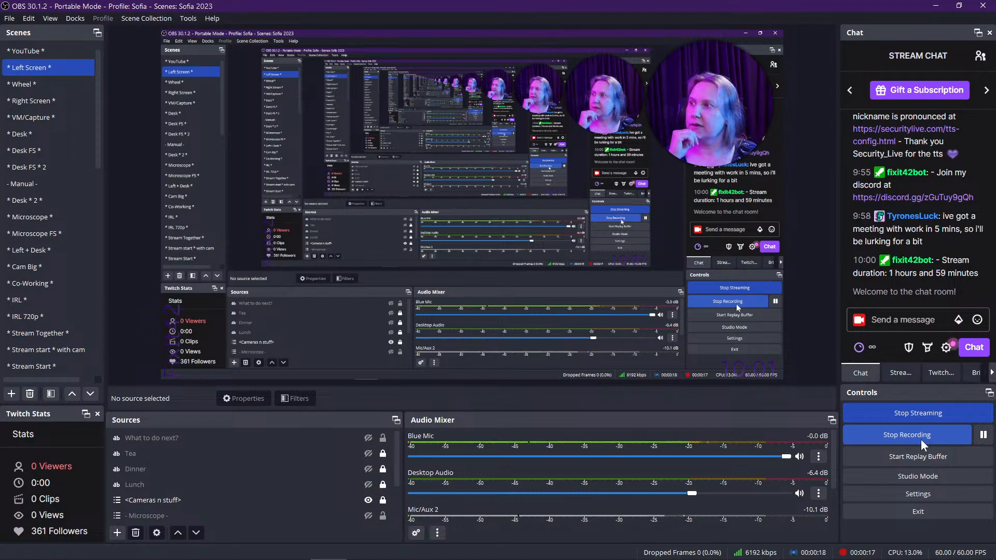
mouse_move(346, 556)
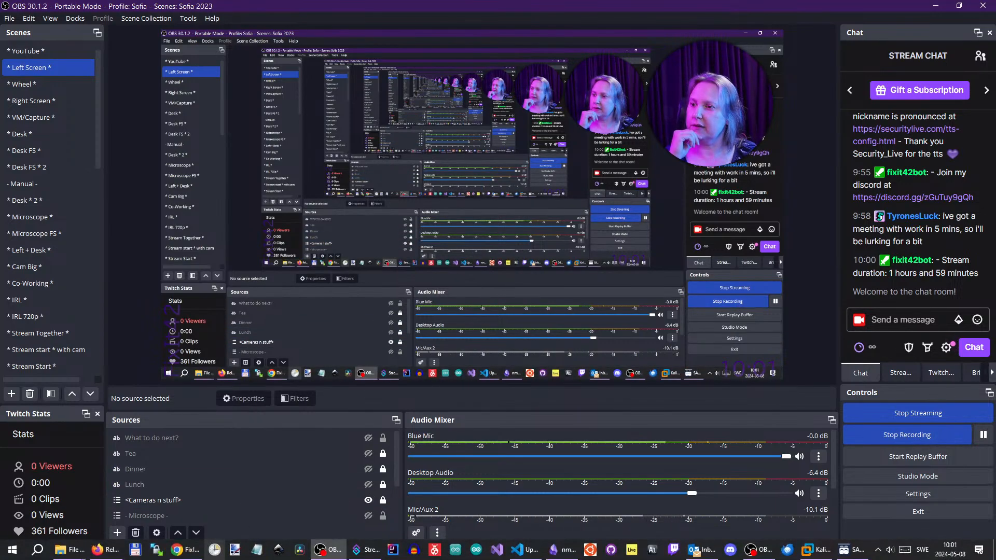
click(359, 555)
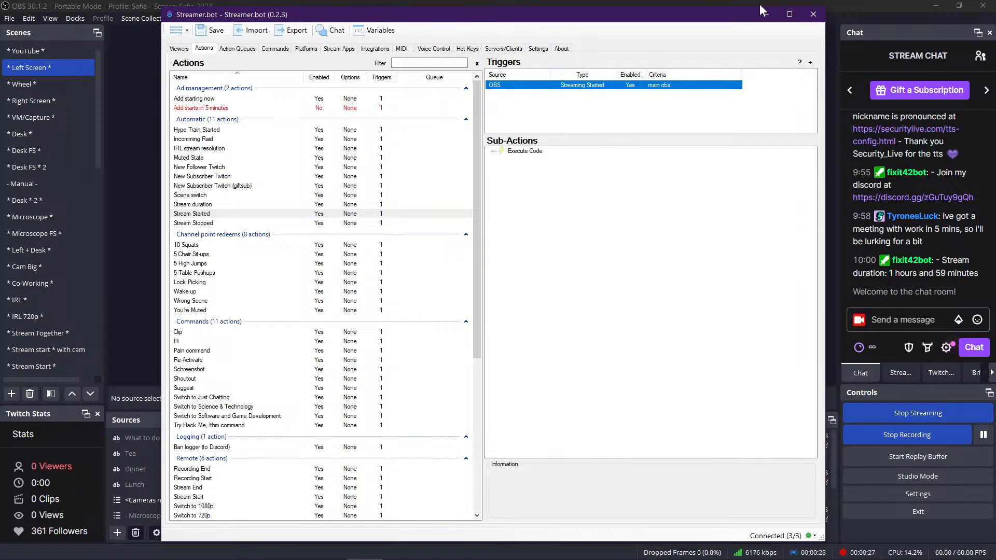
- Inspect the OBS instance choices of the Stream Started action's Streaming Started trigger, and close it without changing anything
drag(724, 16, 727, 14)
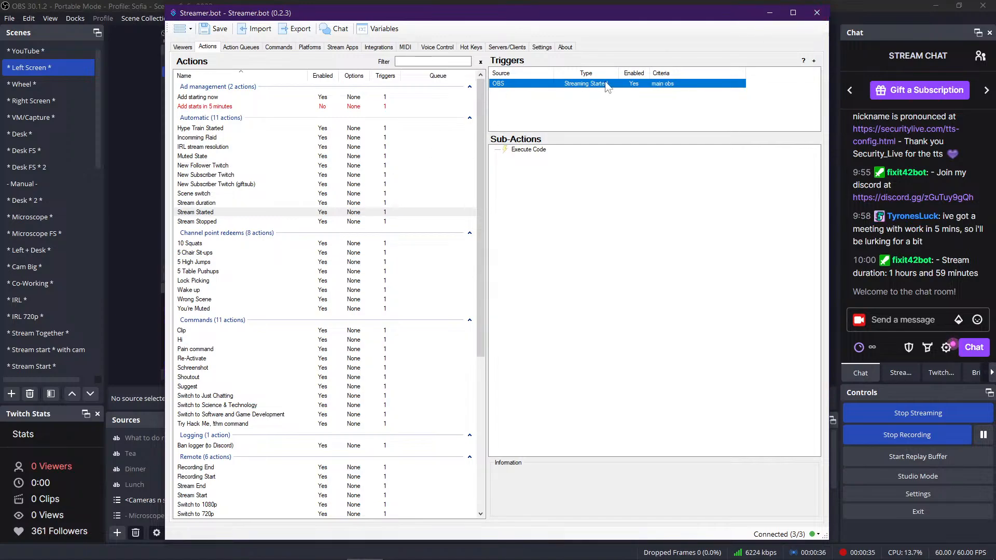
double_click(622, 85)
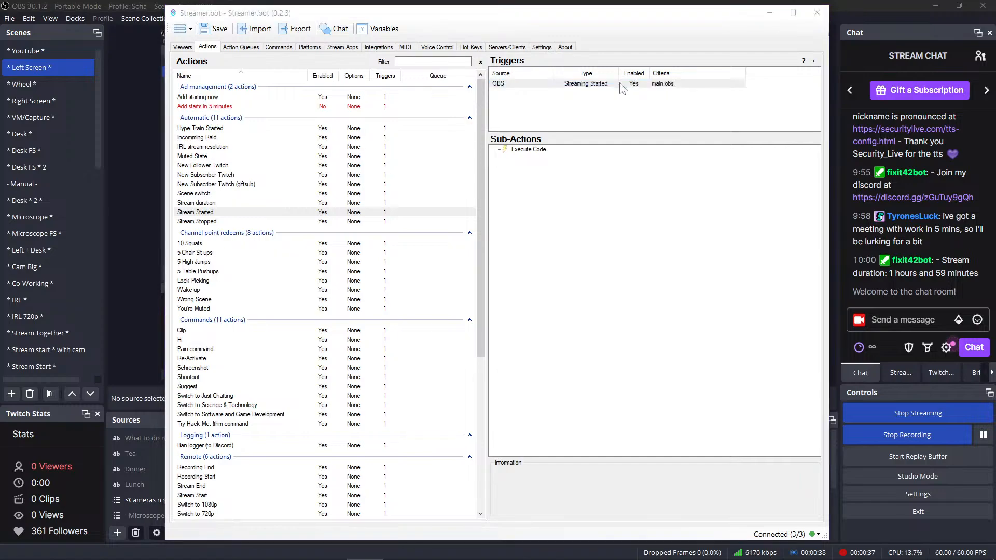
click(569, 270)
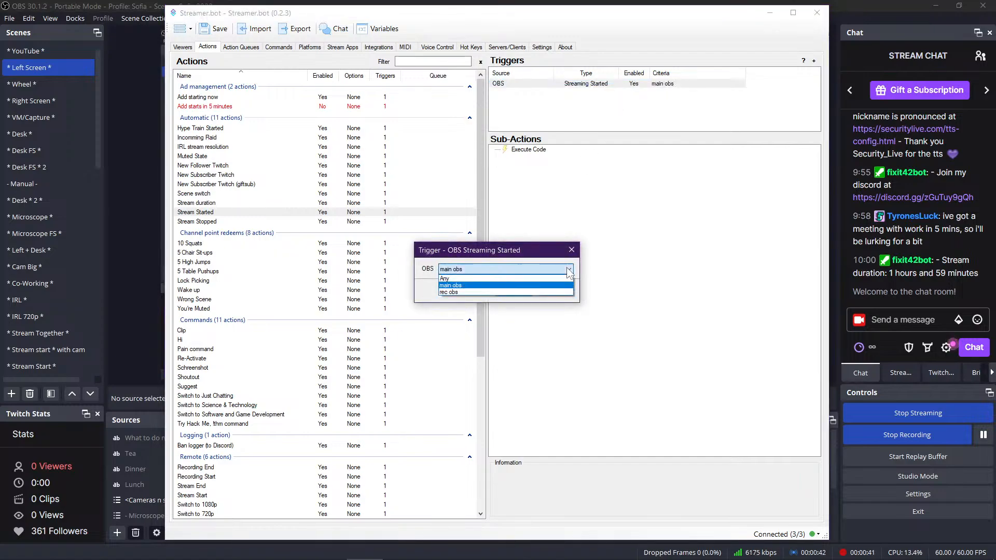
click(571, 250)
click(572, 250)
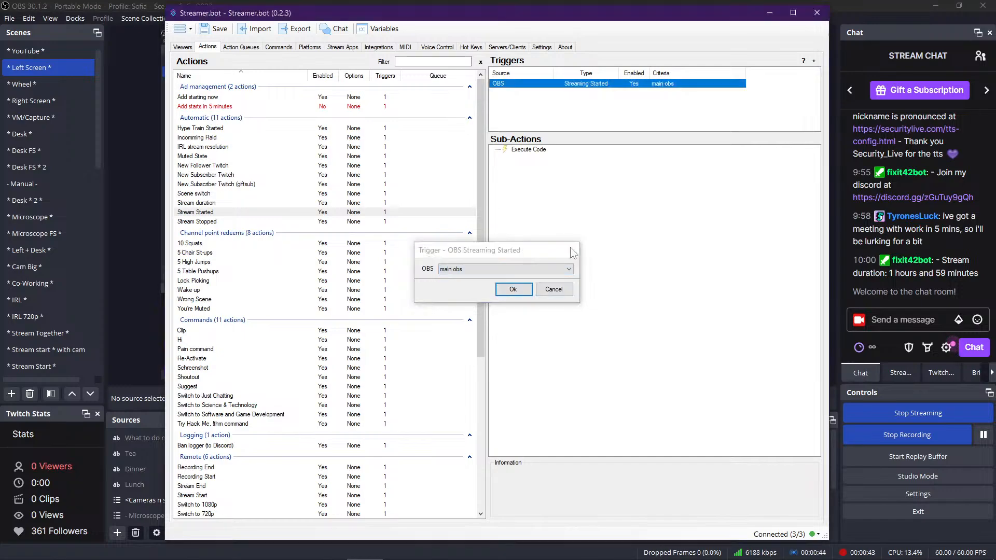
- Look through the Twitch account, websocket server and Twitch platform settings, and show the connection information for rec obs
click(310, 48)
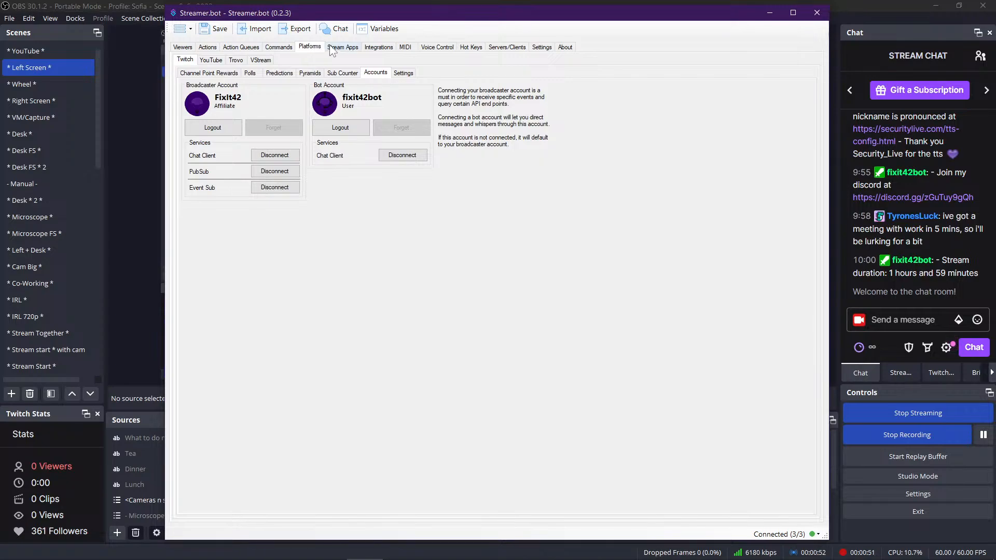
click(510, 48)
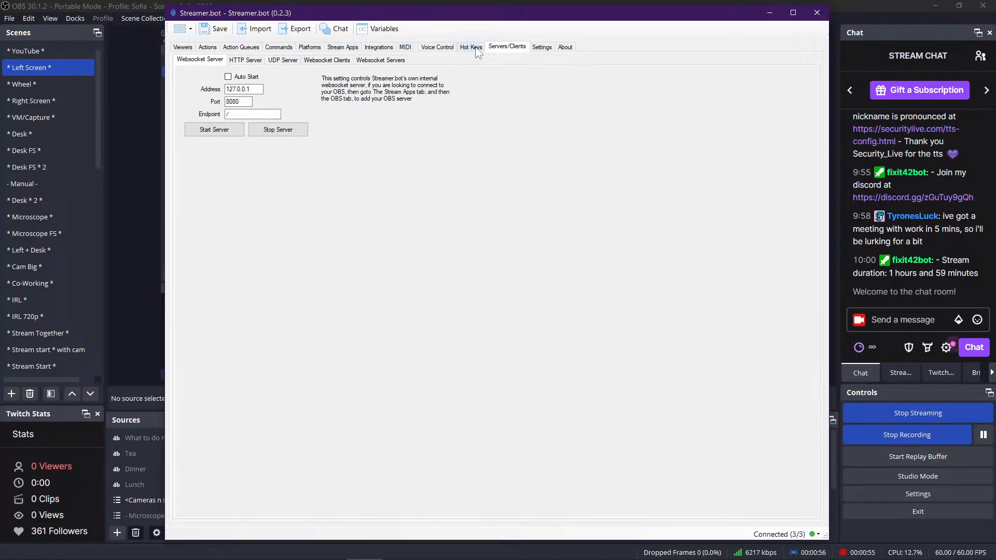
click(287, 50)
click(304, 53)
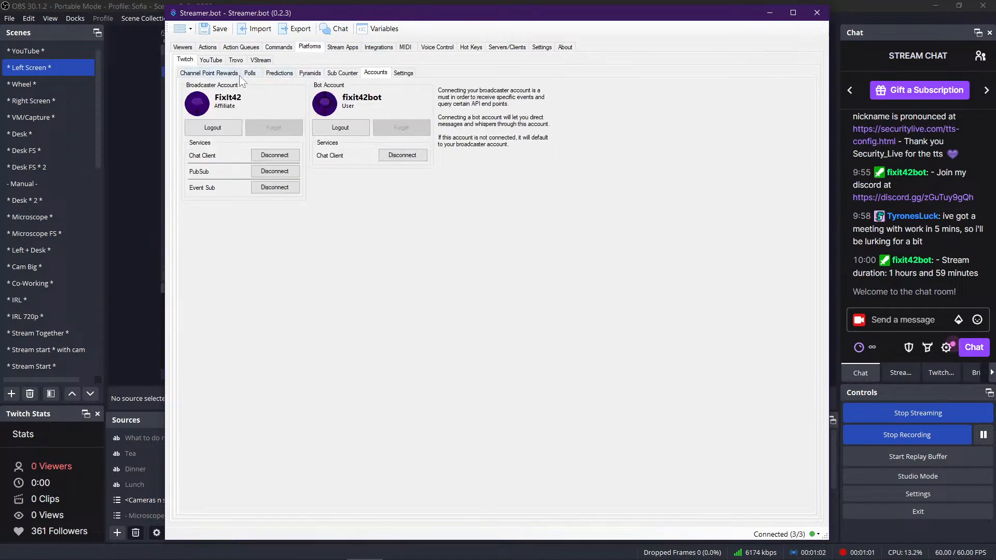
click(405, 73)
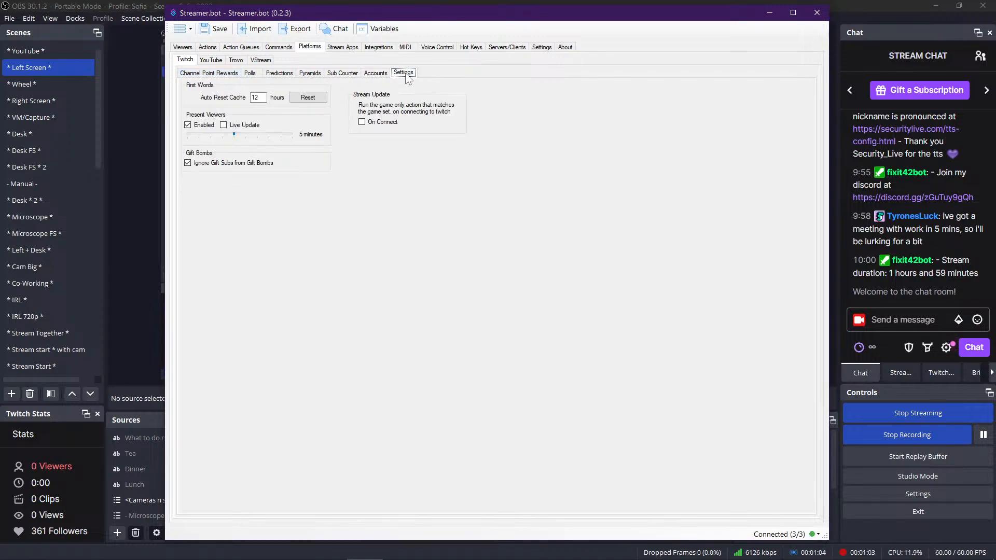
click(341, 48)
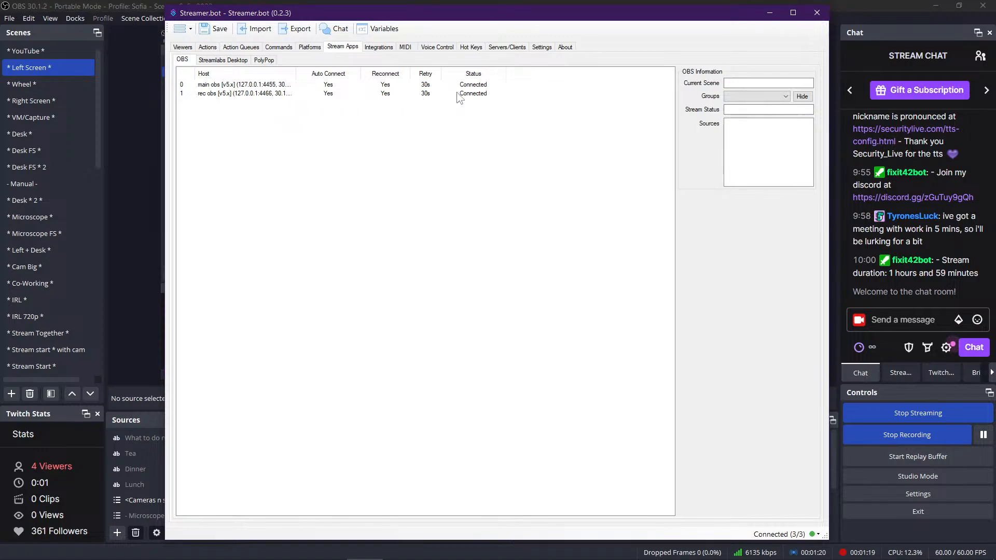
click(478, 95)
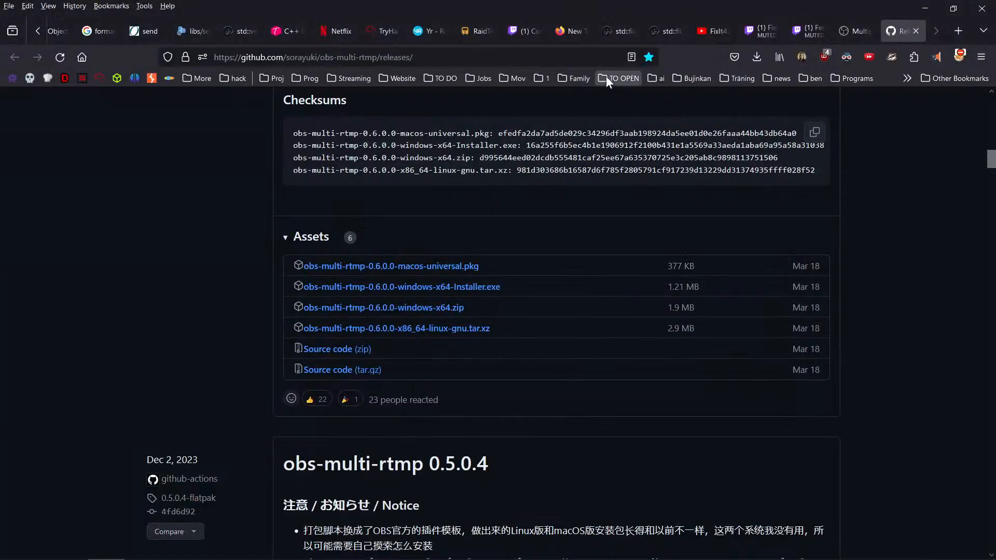
- Switch to the Twitch Video Producer page in the browser and check the My Channel and My Twitch notifications
drag(814, 31, 766, 31)
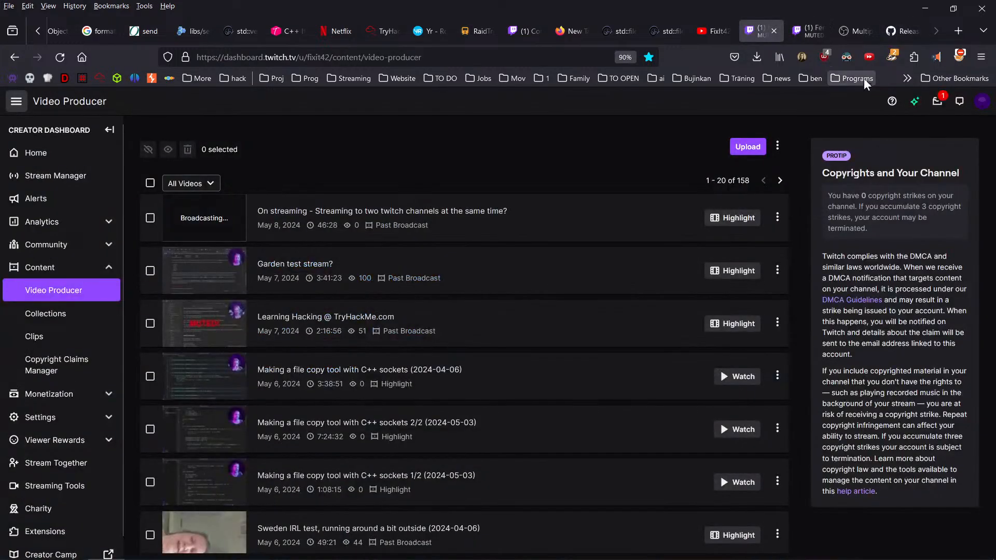
click(981, 104)
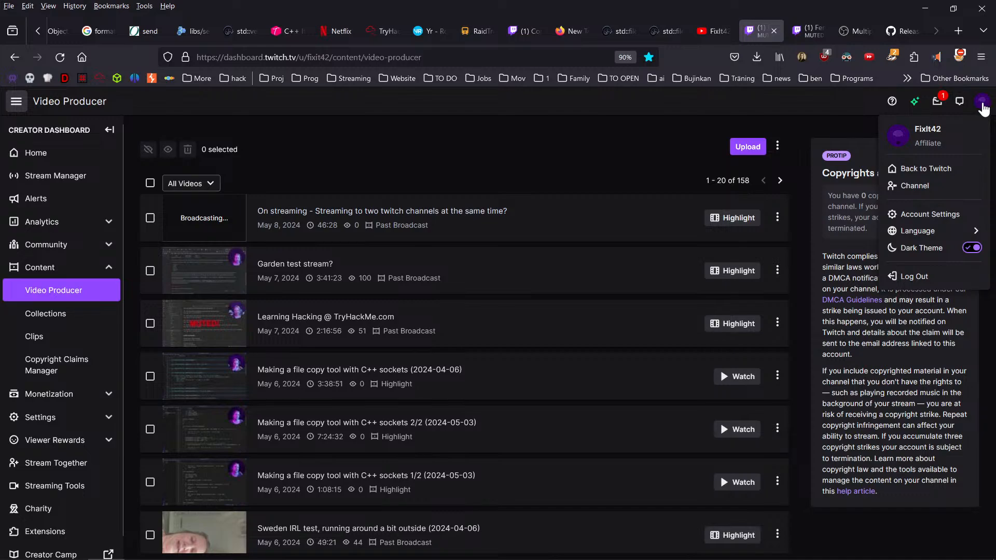
click(937, 101)
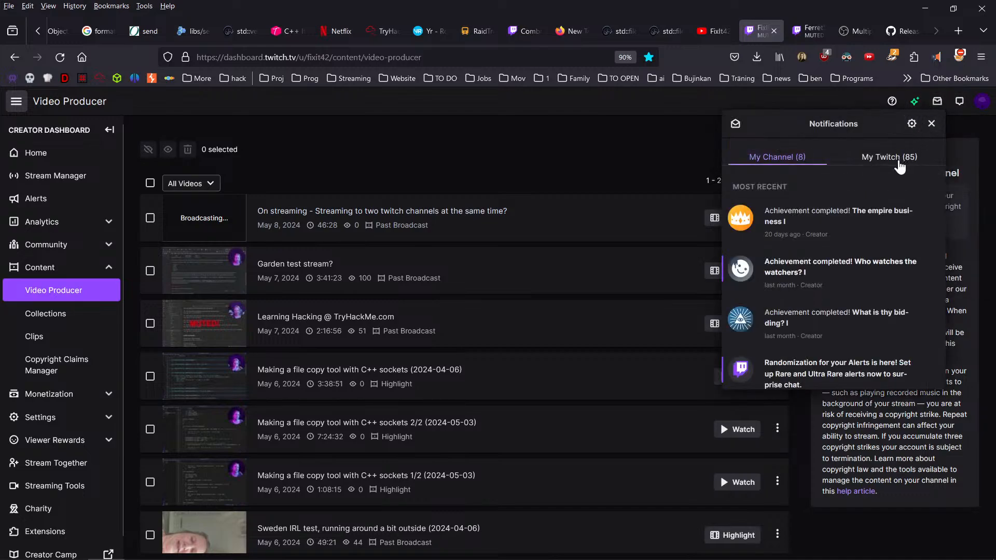
click(903, 161)
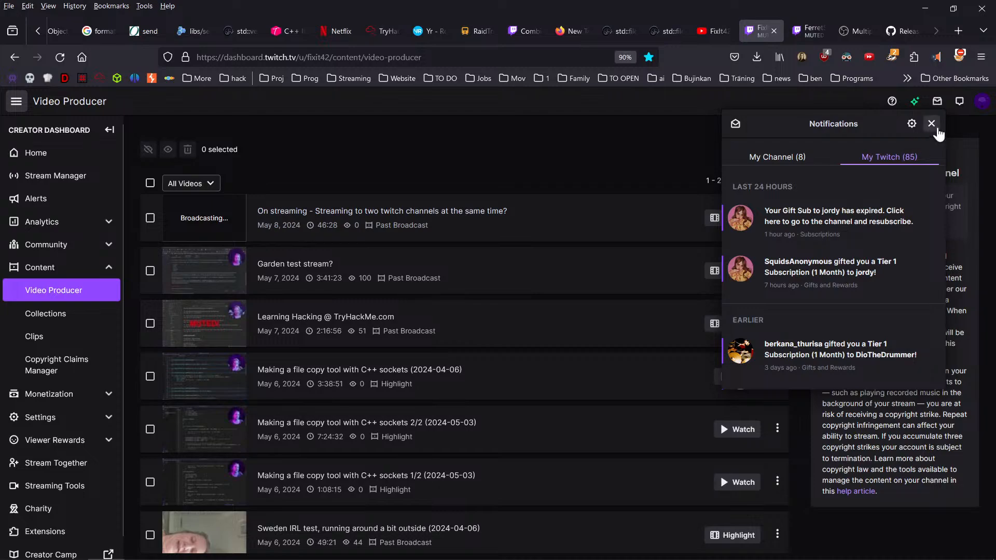
click(932, 125)
- Bring in the other browser window, switch it to the TTS.bot page, and move it back off this screen
click(983, 107)
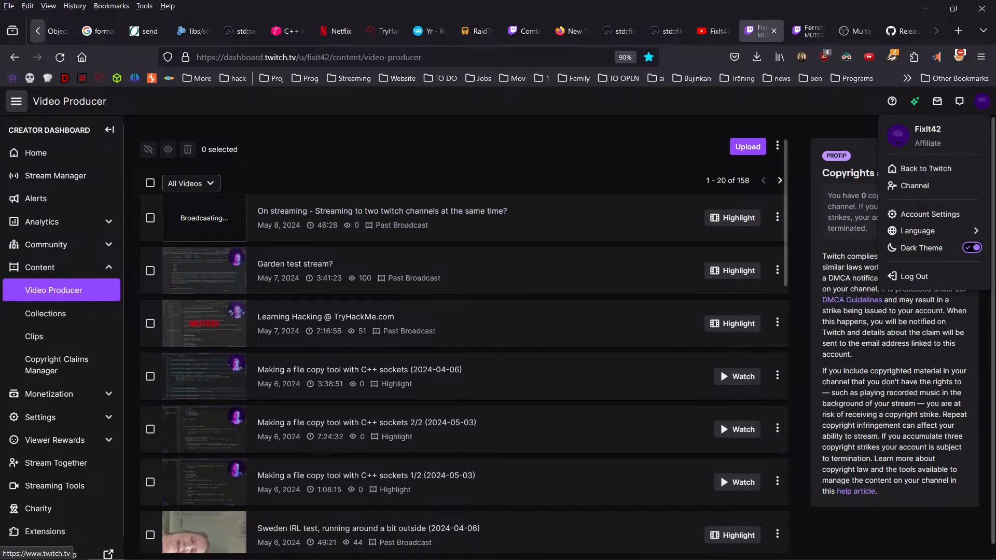
drag(0, 112, 751, 79)
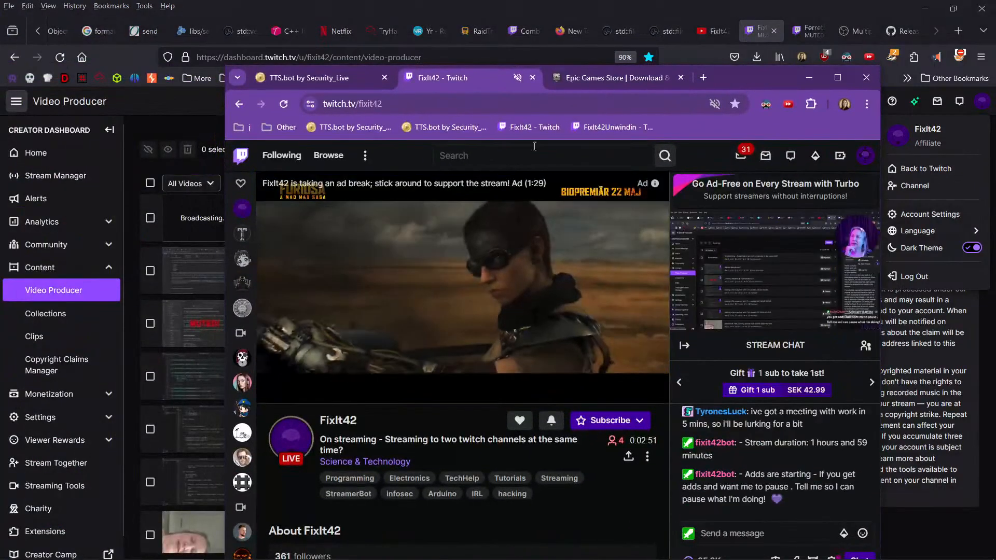
click(322, 75)
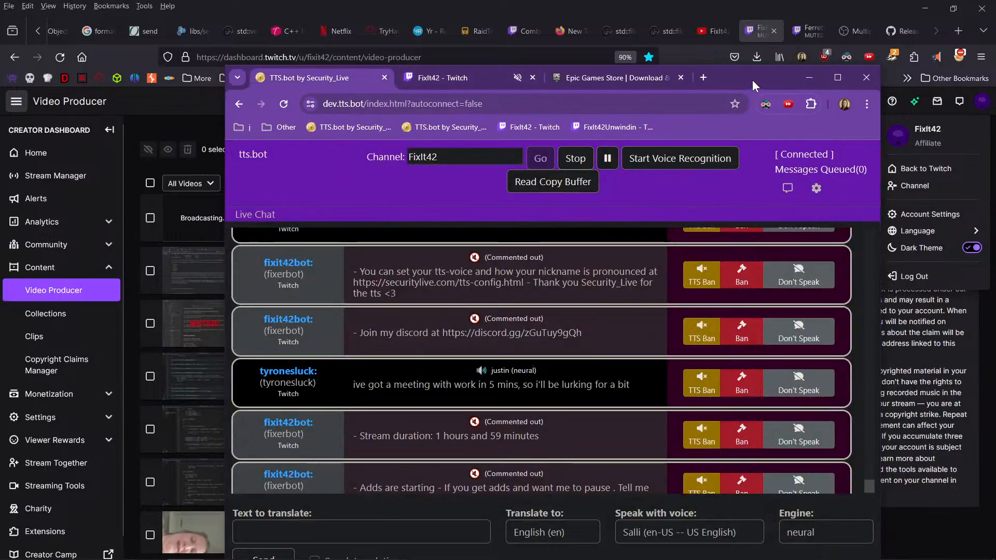
drag(753, 83, 0, 135)
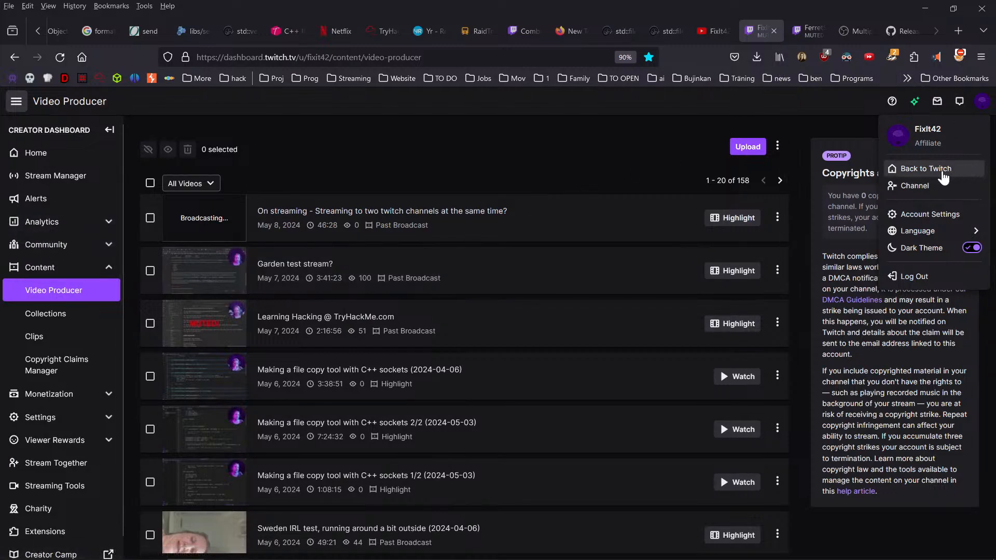
- View the live FixIt42 Twitch channel page, briefly unmuting its sound, and return to Video Producer
click(937, 189)
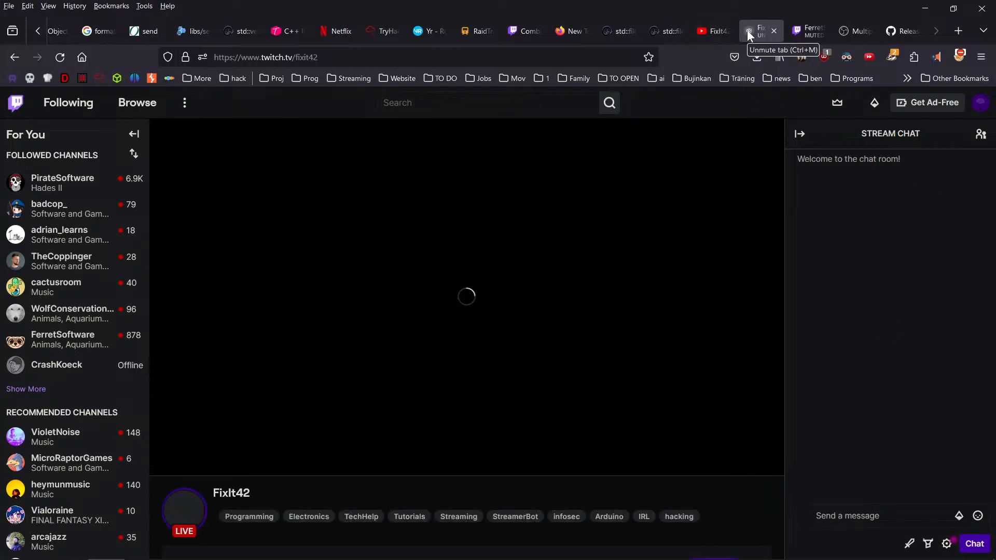
click(747, 31)
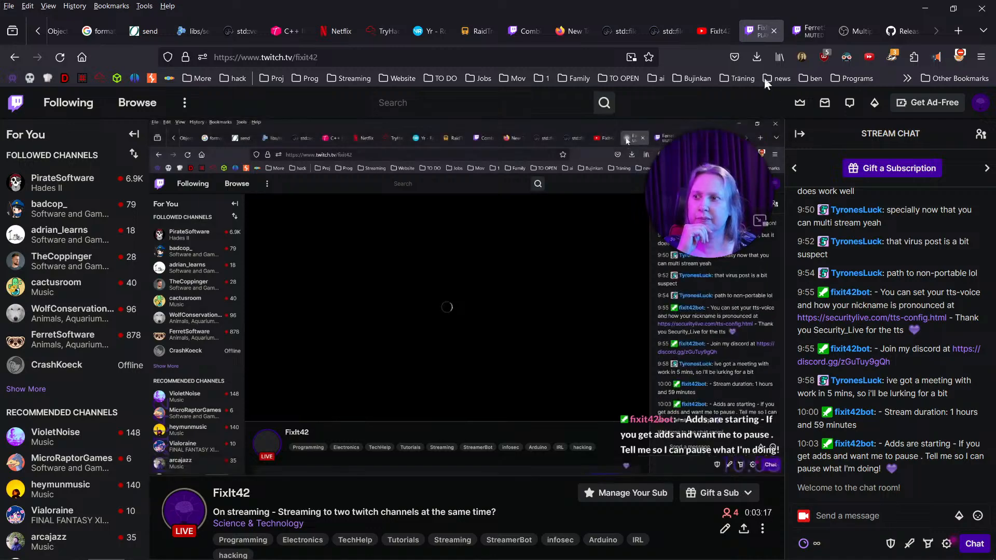
click(749, 31)
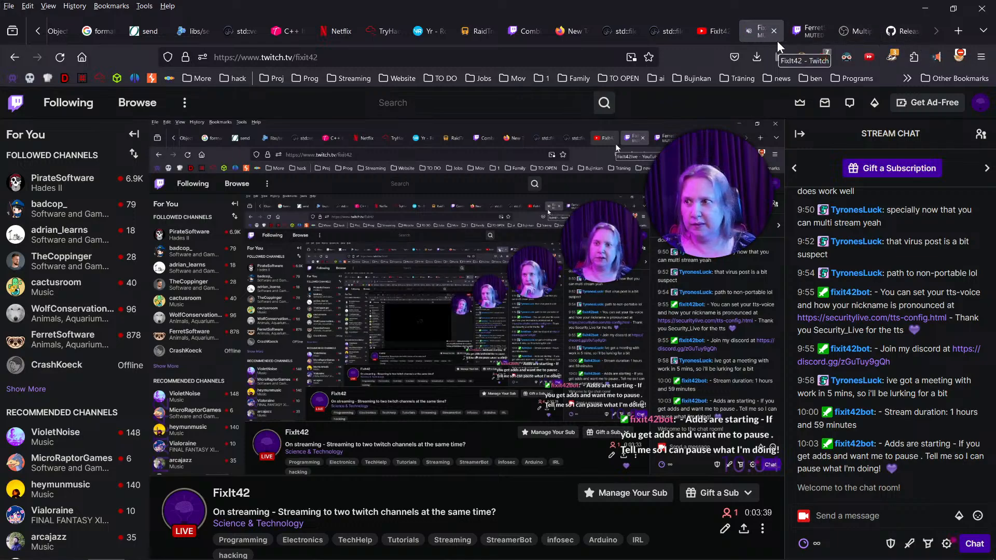
click(14, 57)
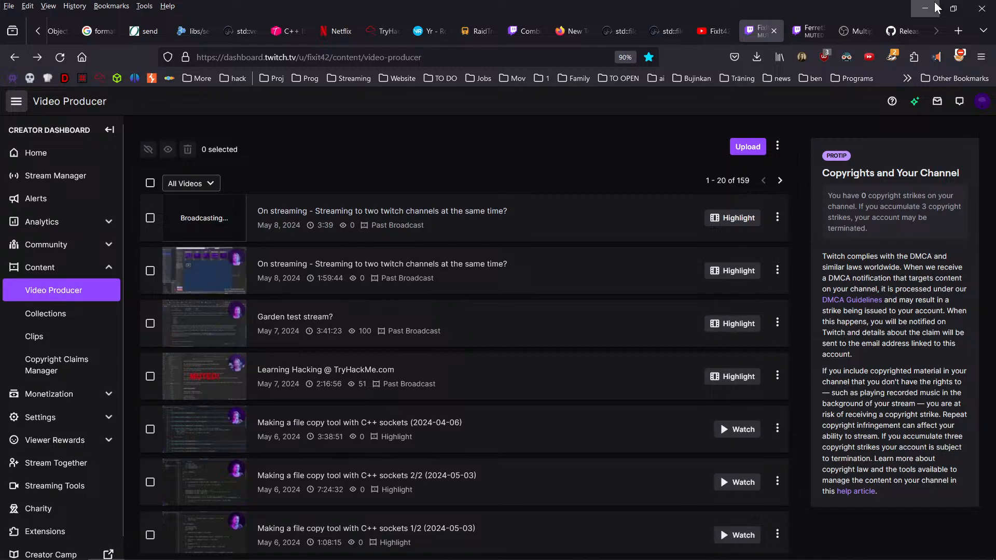
- Close the FerretSoftware Twitch stream page, check the rec obs information in Streamer.bot, and return to the browser
click(816, 32)
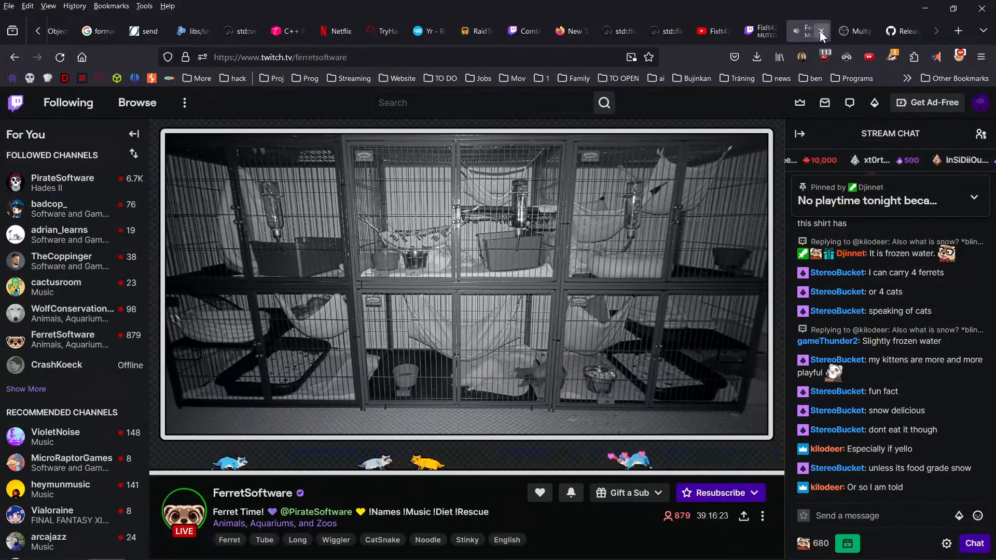
click(821, 31)
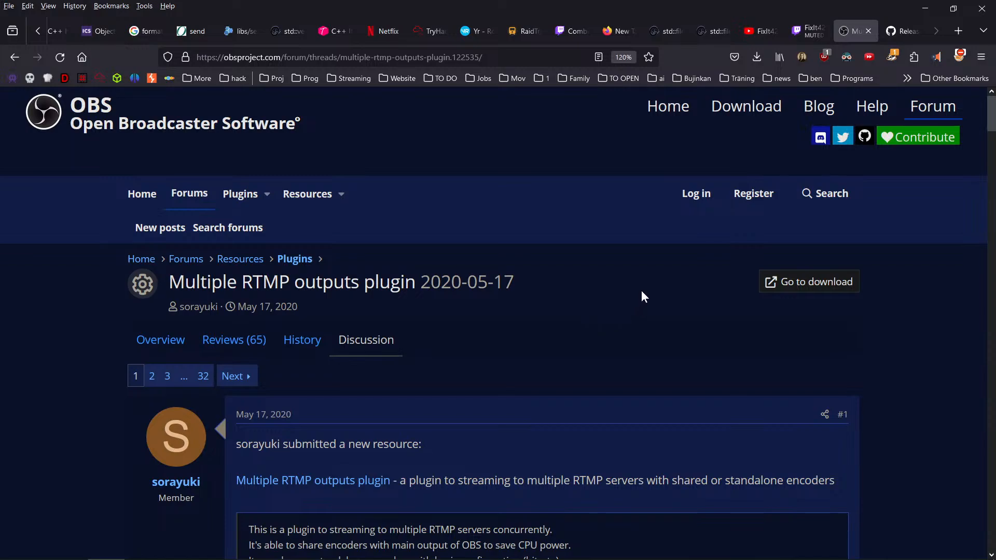
click(926, 8)
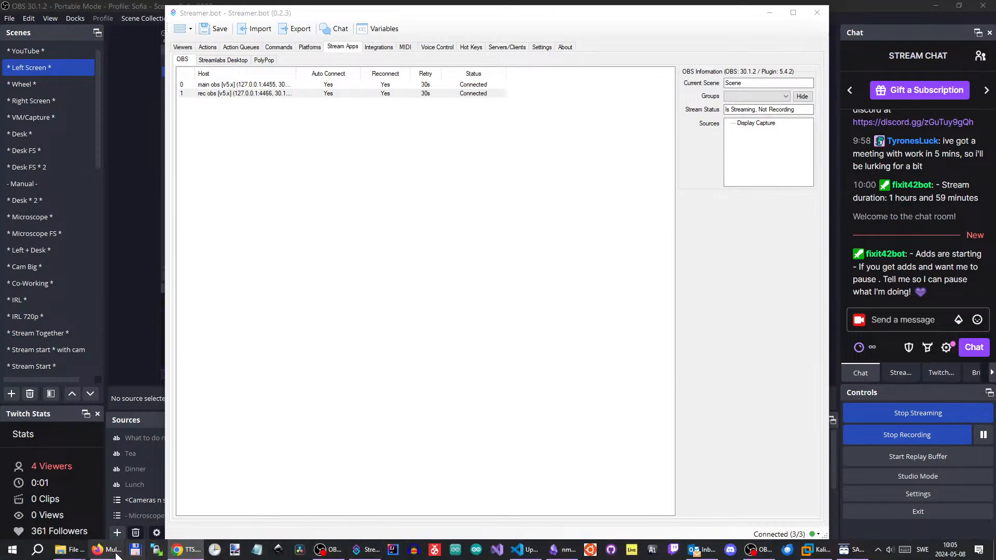
click(105, 556)
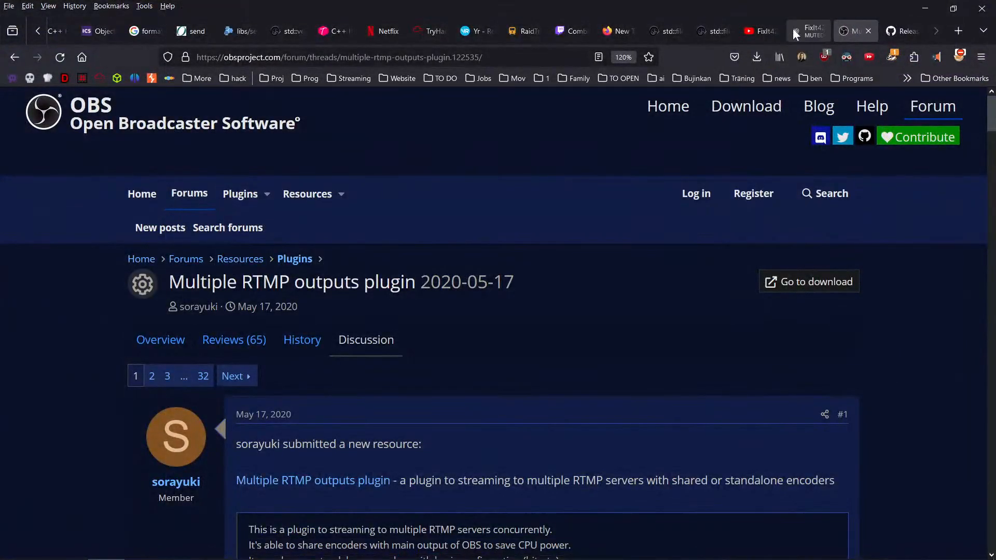
- Go to the live streams of the FixIt42live YouTube channel and open the broadcast "On streaming - Streaming to two twitch channels at the same time?"
click(761, 31)
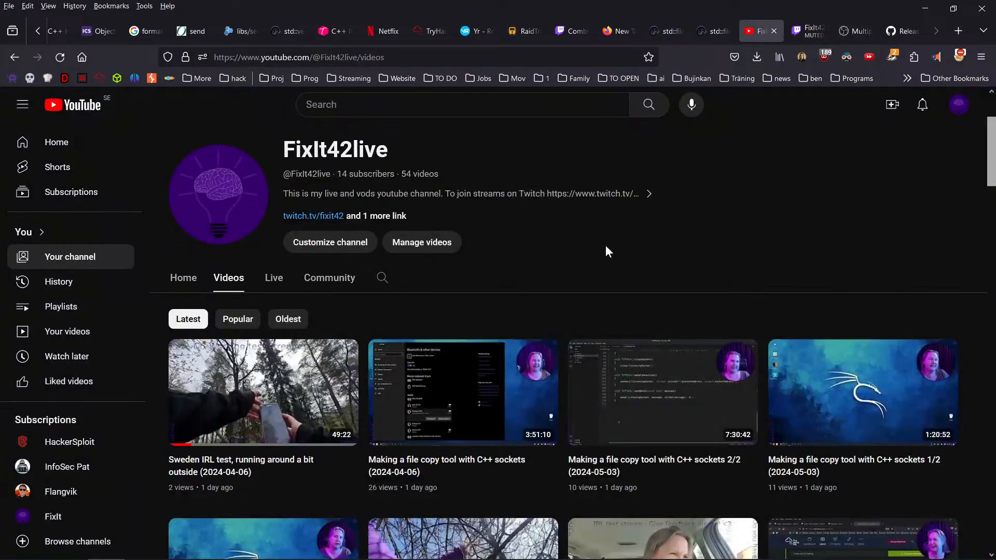
click(283, 287)
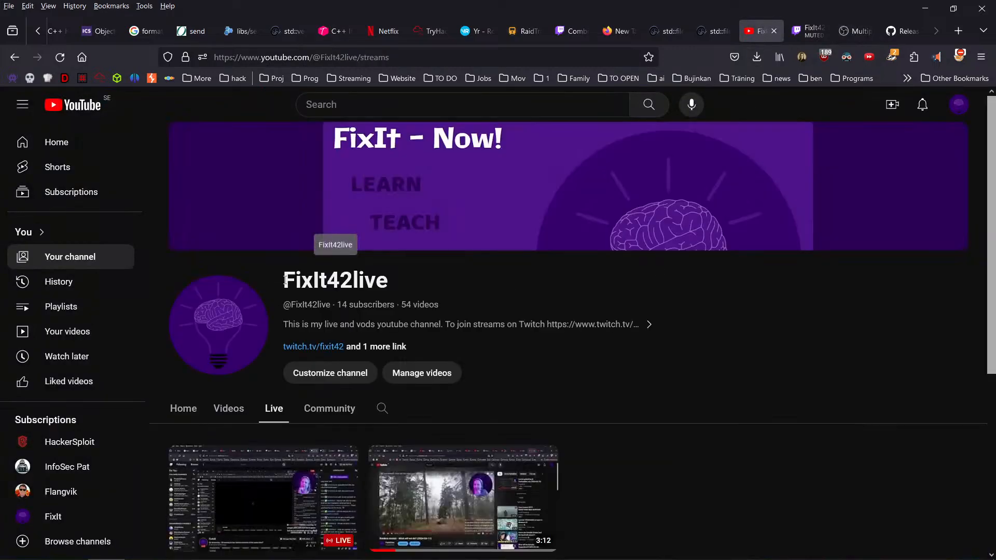
scroll(685, 418, down, 5)
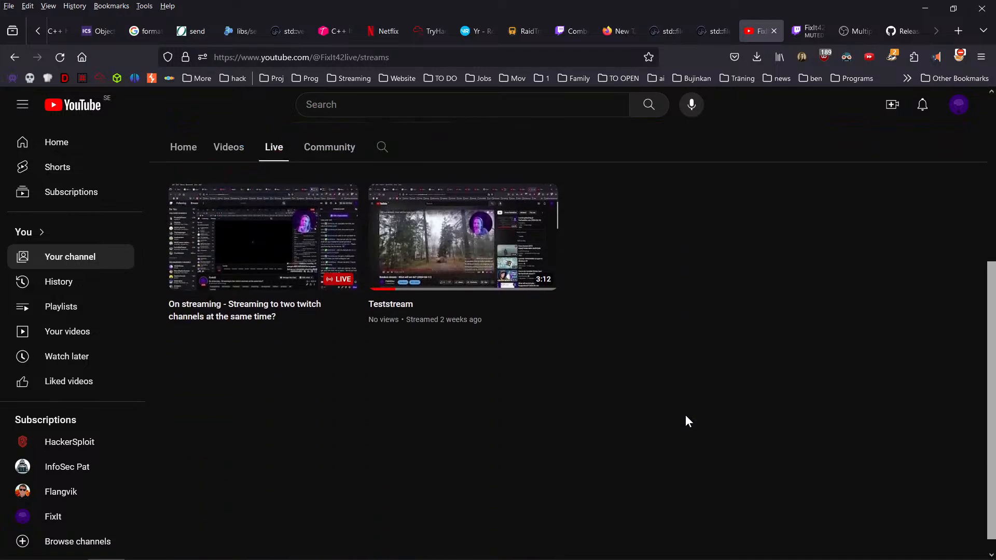
scroll(310, 437, up, 1)
click(283, 325)
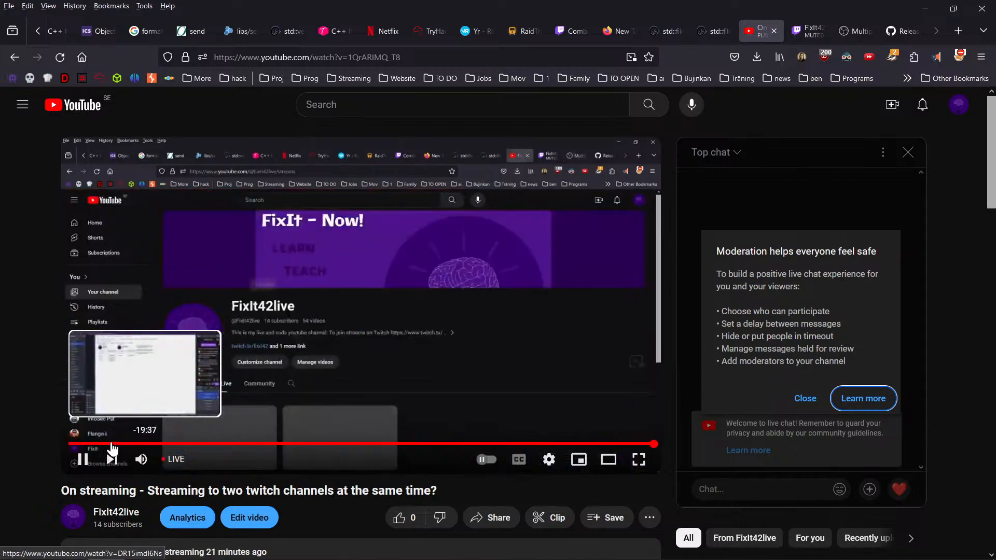
- Review earlier points of the YouTube live stream by skipping along its timeline, and dismiss the chat moderation notice
click(113, 445)
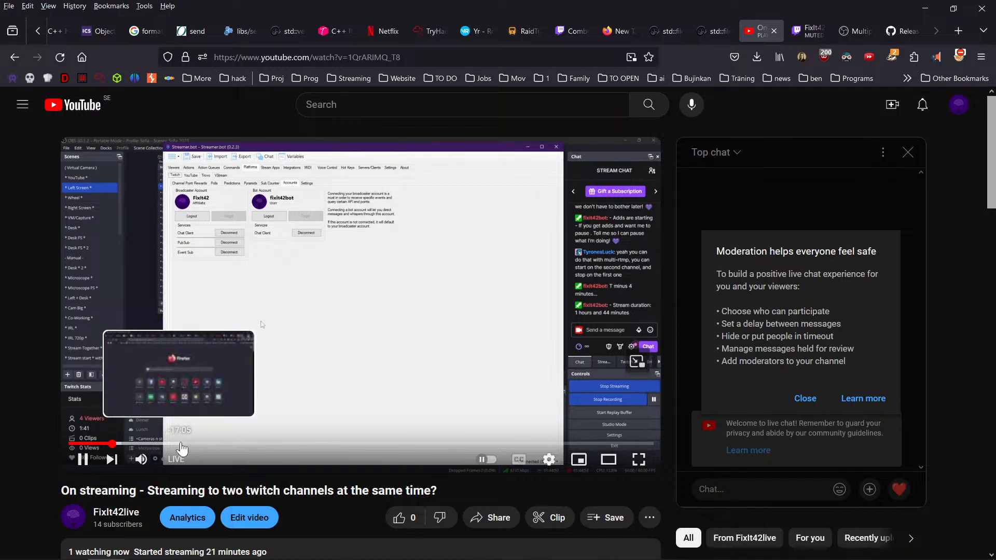
click(256, 445)
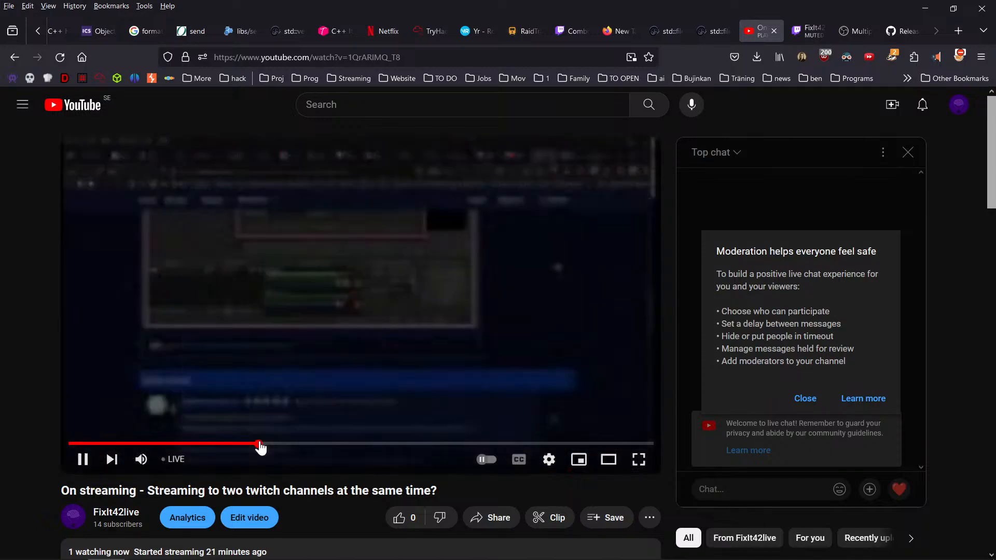
click(310, 445)
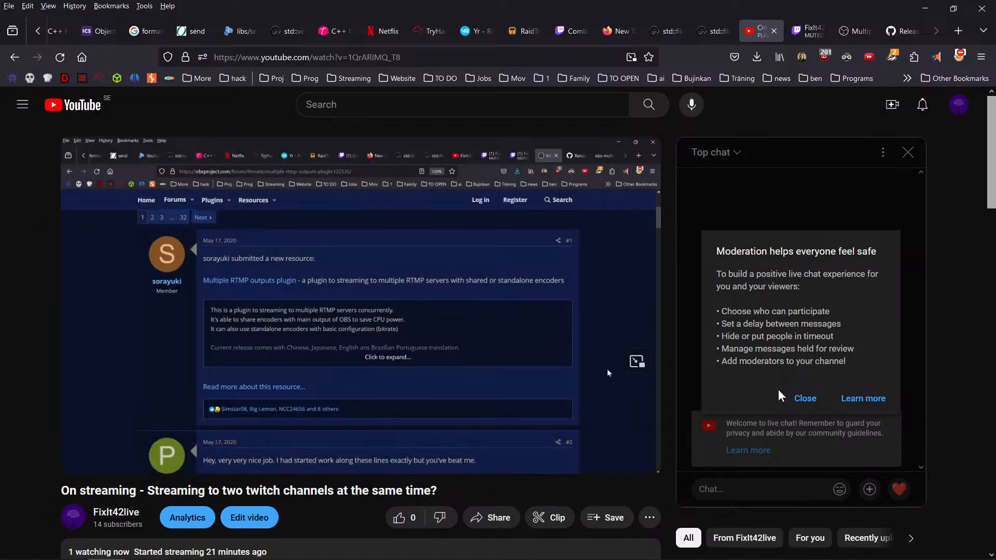
click(806, 398)
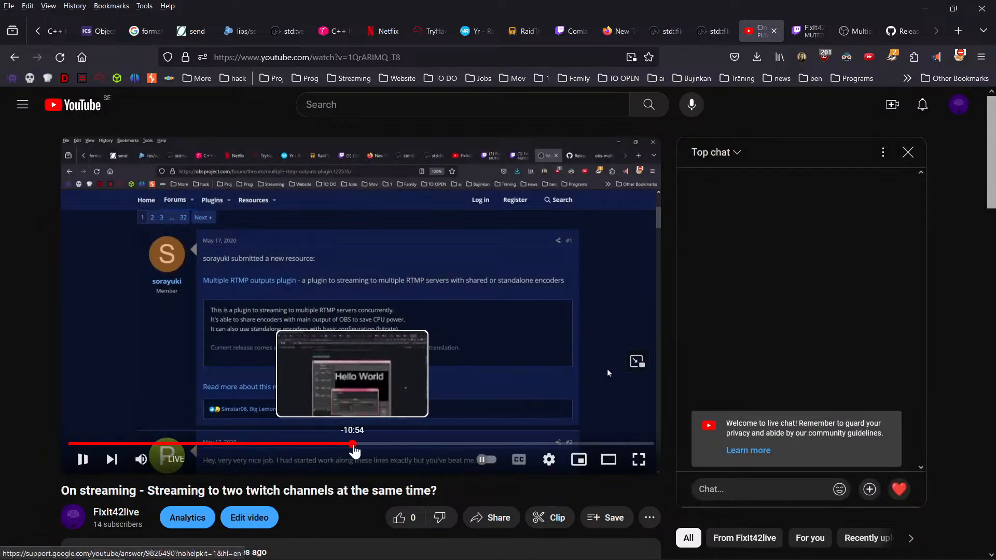
click(351, 444)
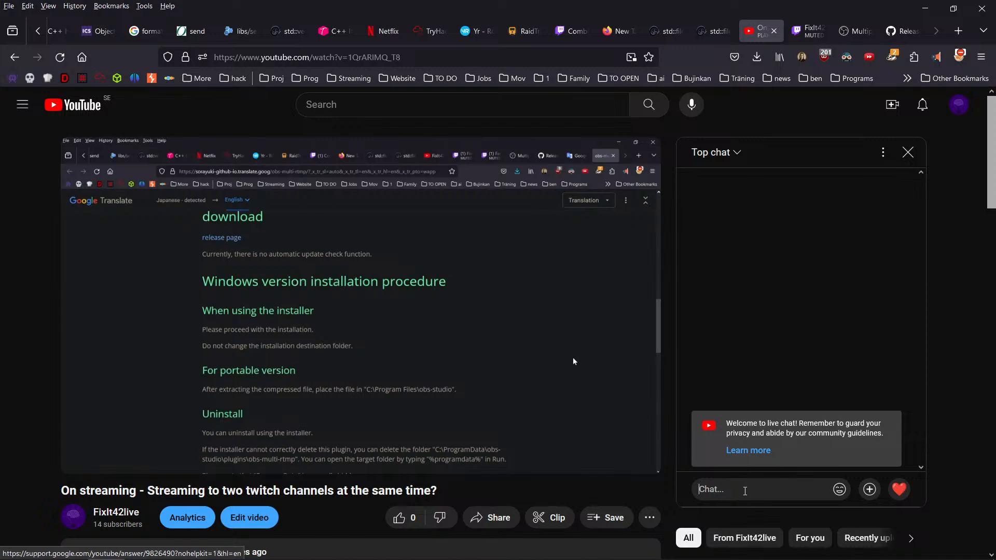
- Post the message "test" in the live chat of the YouTube stream
click(745, 489)
text(test)
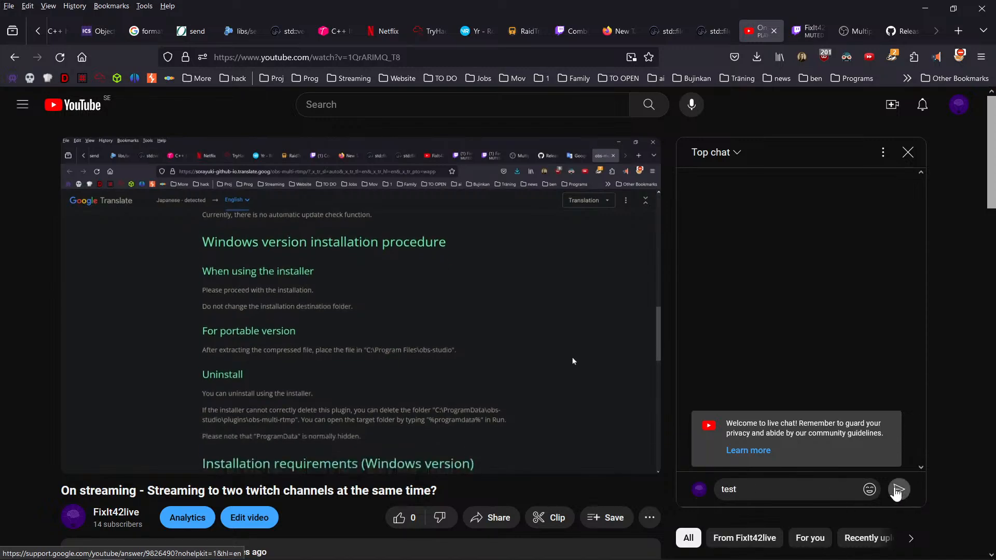
click(898, 490)
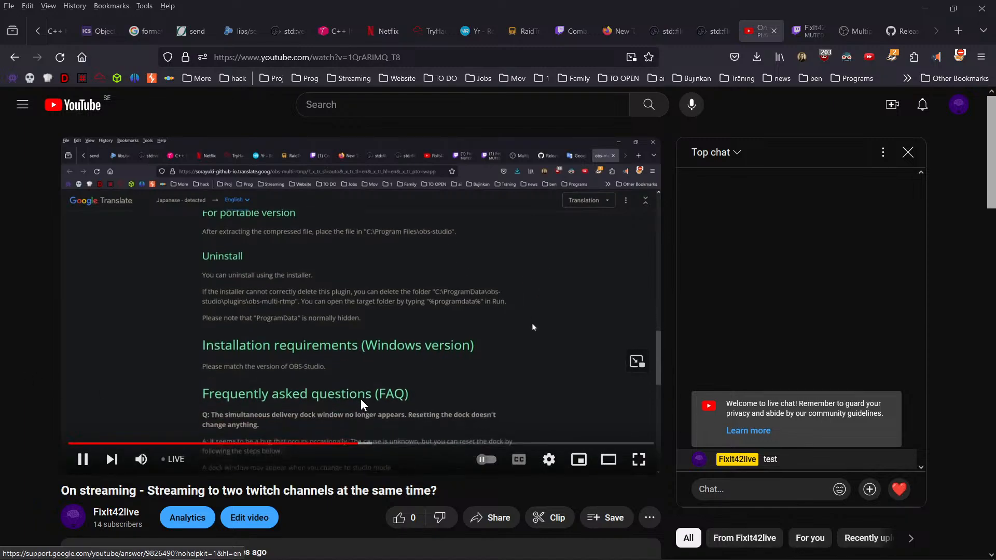
- Skip the YouTube stream forward to its latest part, look over the stream's details and comments, and pause playback
click(629, 444)
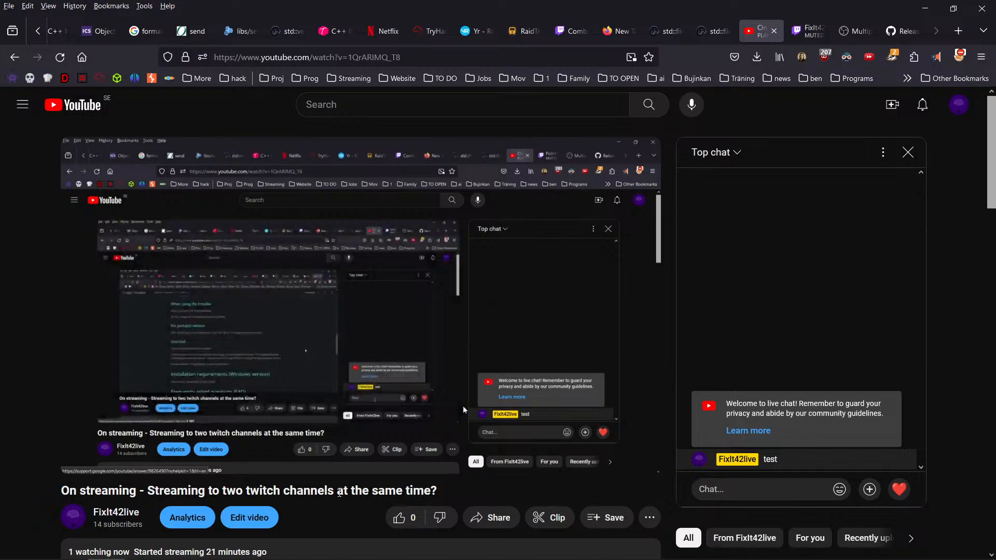
scroll(339, 493, down, 5)
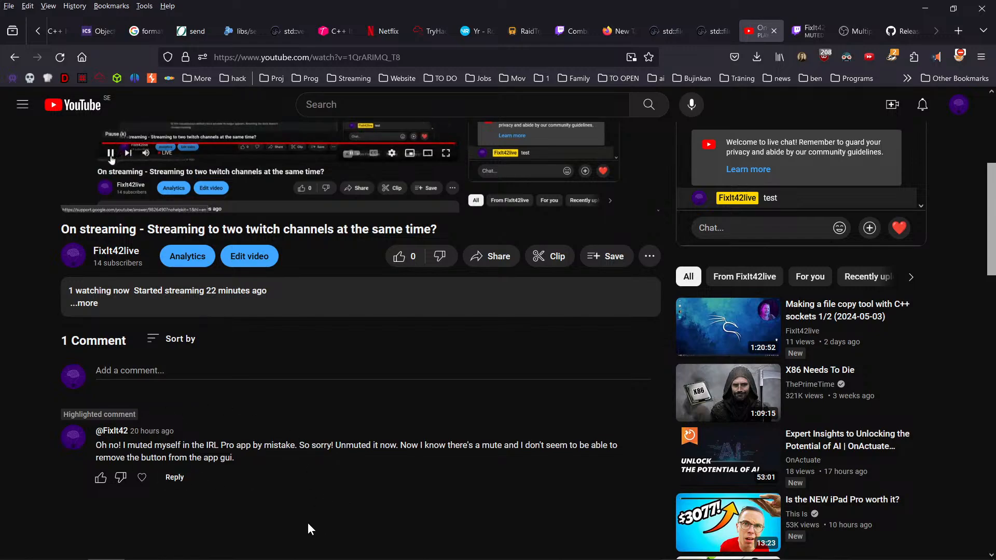
scroll(307, 522, up, 5)
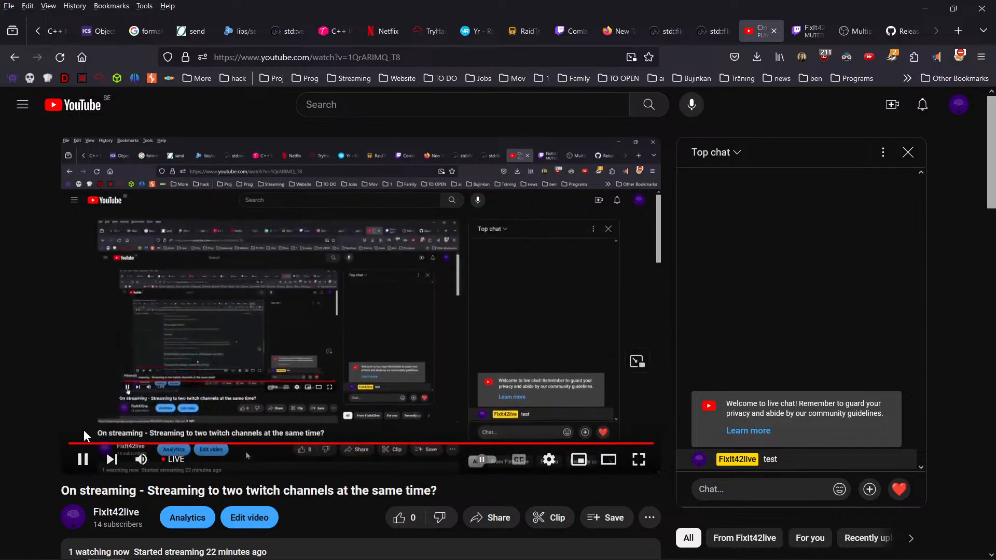
click(83, 459)
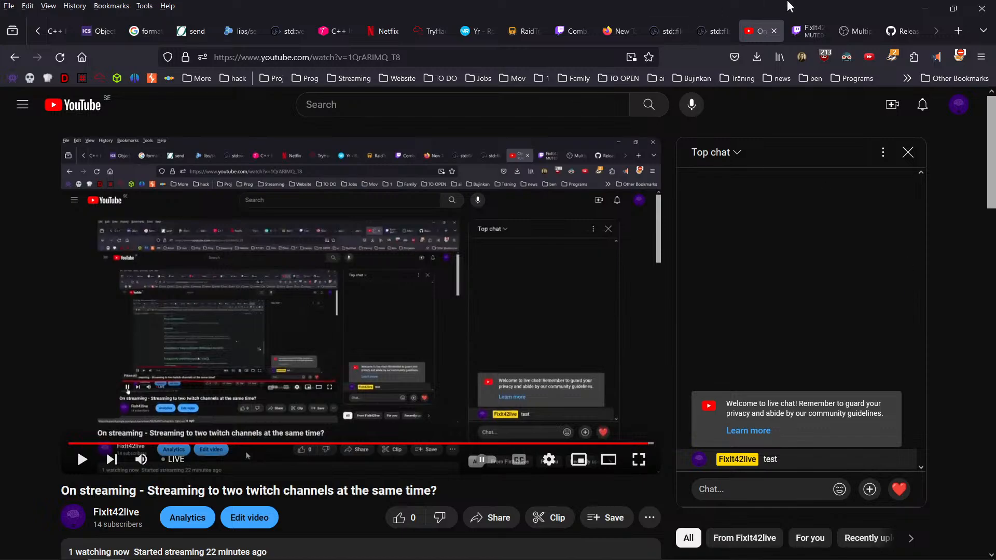
- Return to Twitch Video Producer and check which options are offered for the broadcast still in progress
click(809, 32)
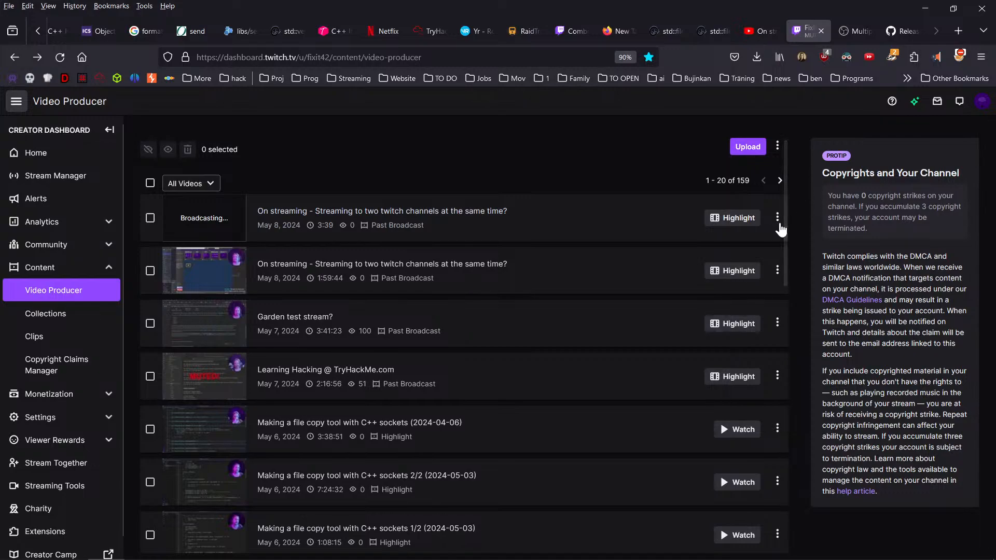
click(778, 223)
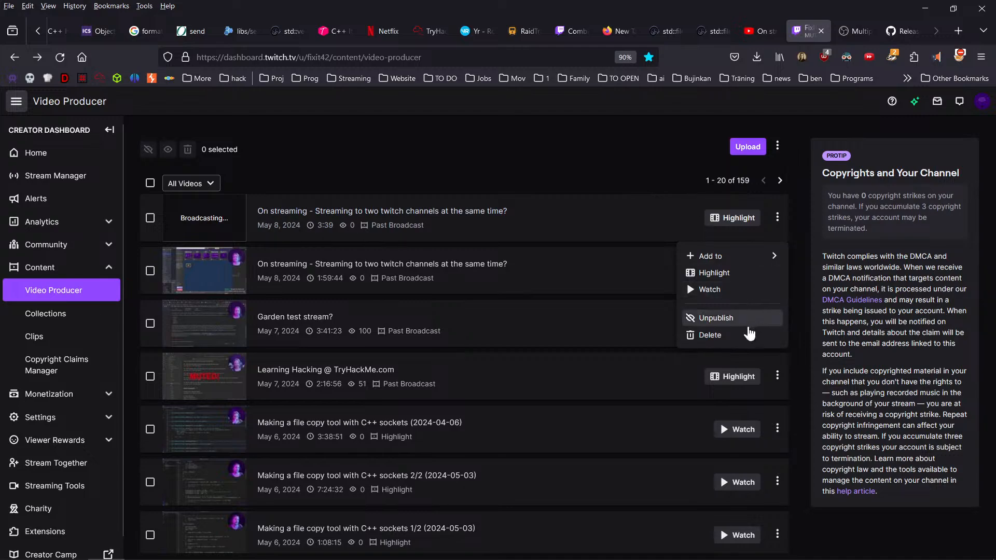
click(613, 167)
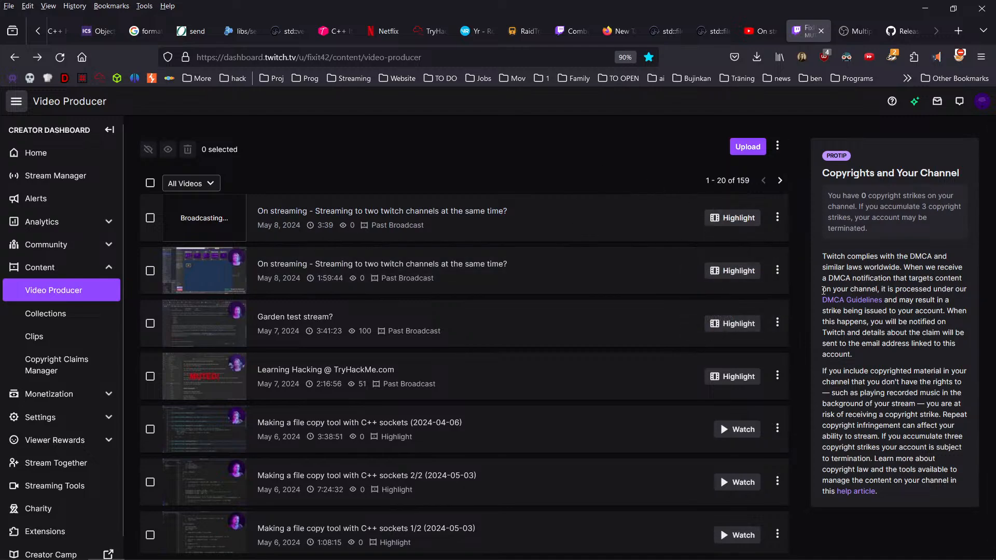
- Examine the YouTube export form for the finished 1:59:44 broadcast, trying Public visibility, and close it without exporting
click(778, 270)
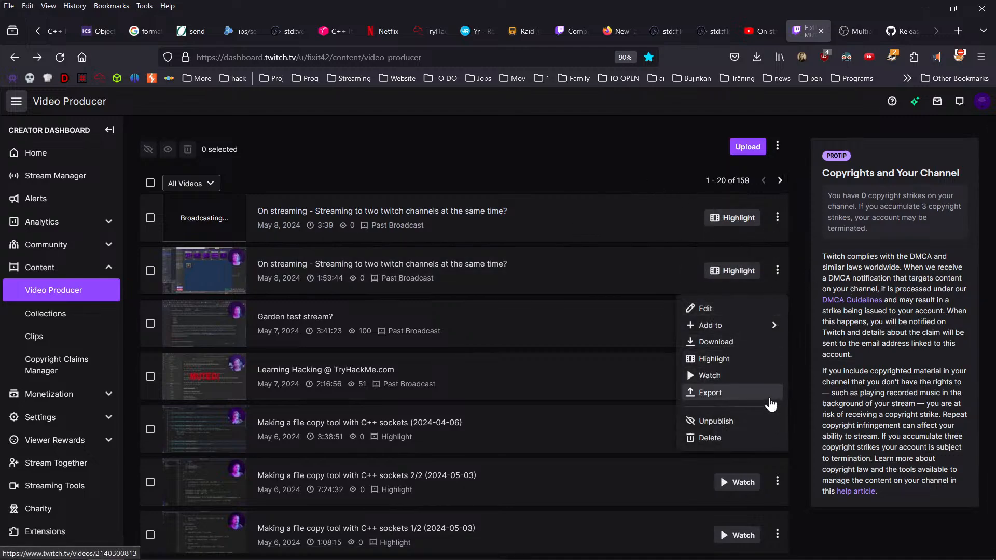
click(739, 403)
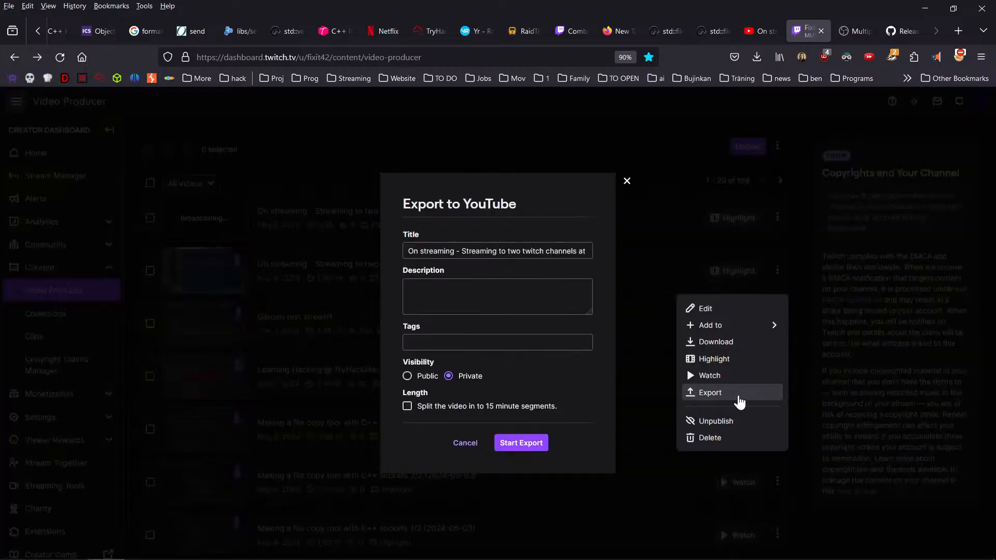
click(407, 377)
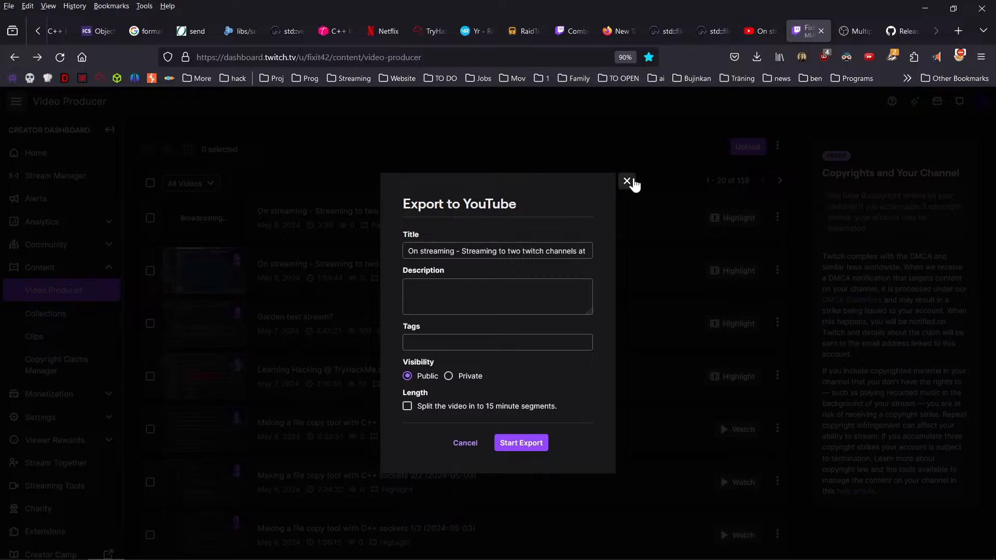
click(628, 181)
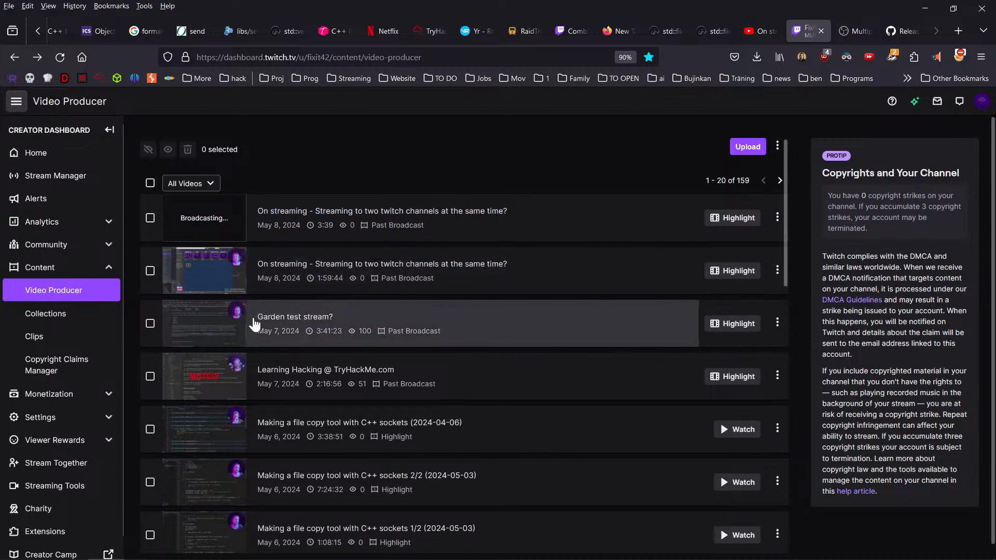
- Revisit the Multiple RTMP outputs plugin thread and the obs-multi-rtmp GitHub releases up to version 0.6.0.1, and minimise the browser
click(859, 33)
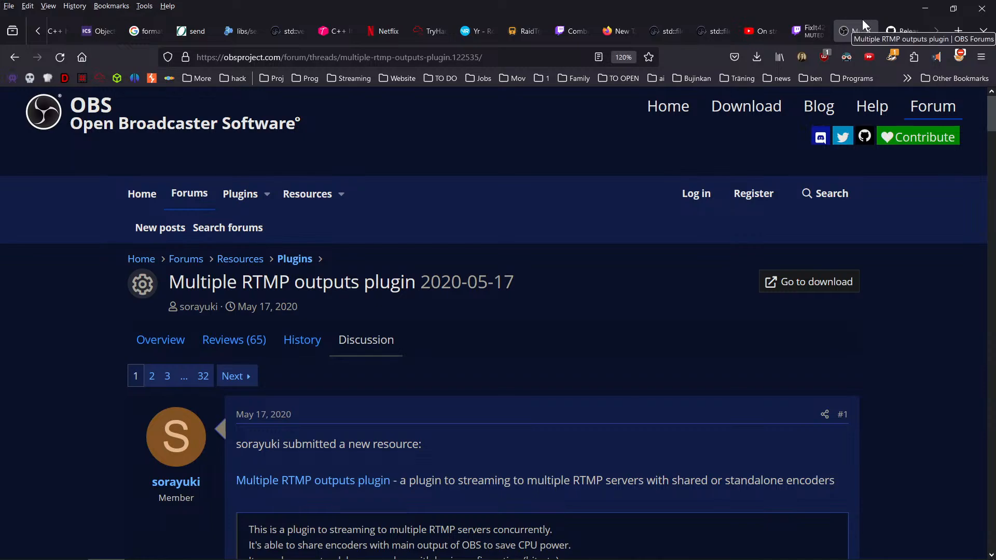
click(898, 30)
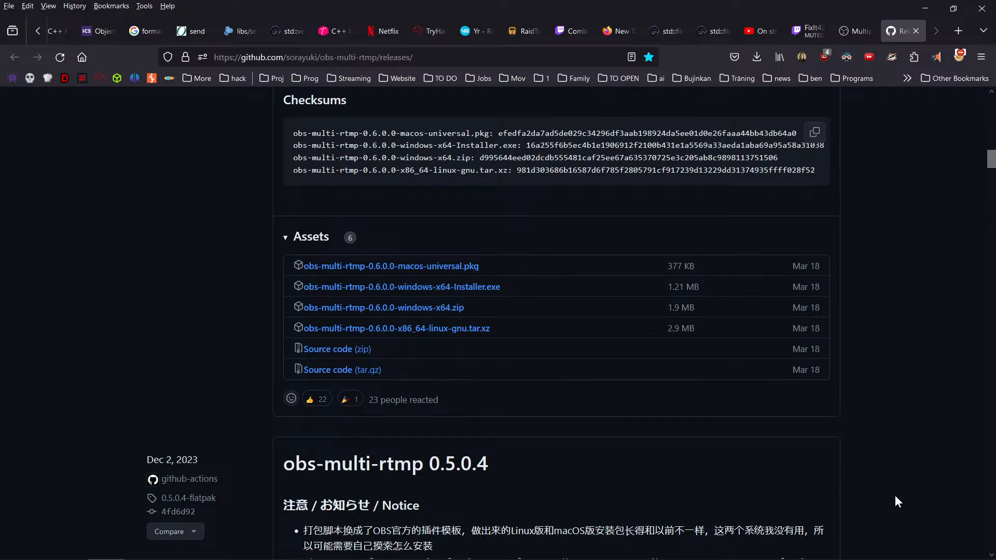
scroll(903, 500, up, 12)
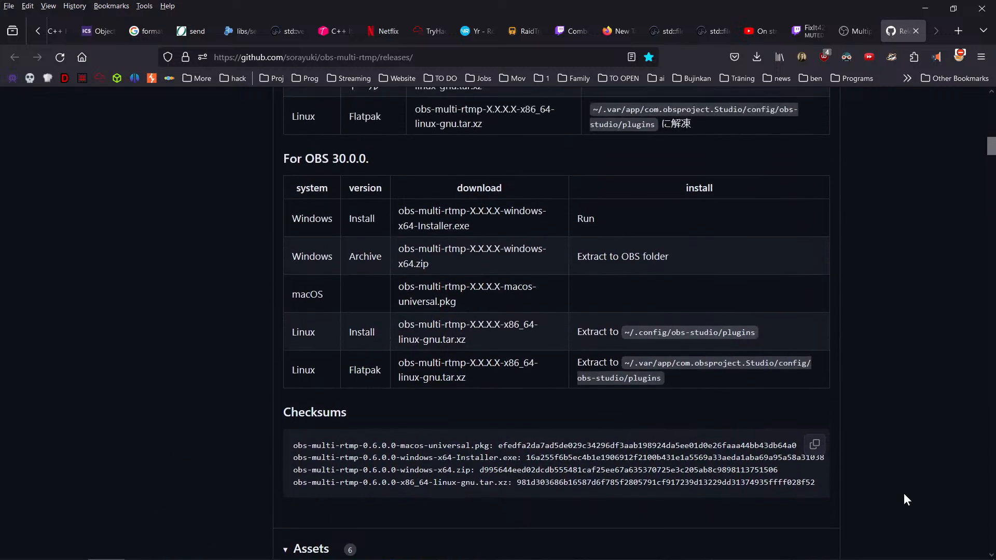
scroll(908, 490, up, 10)
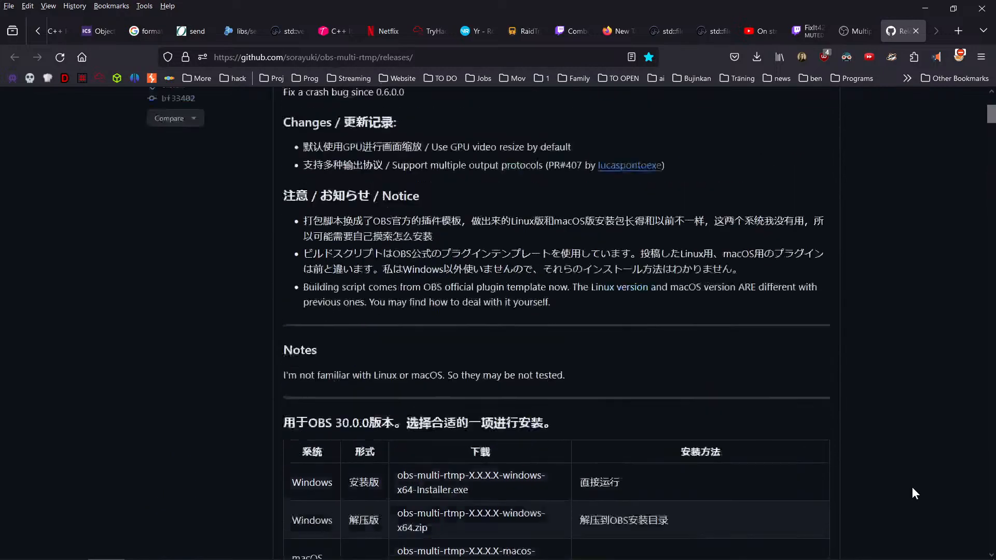
click(922, 9)
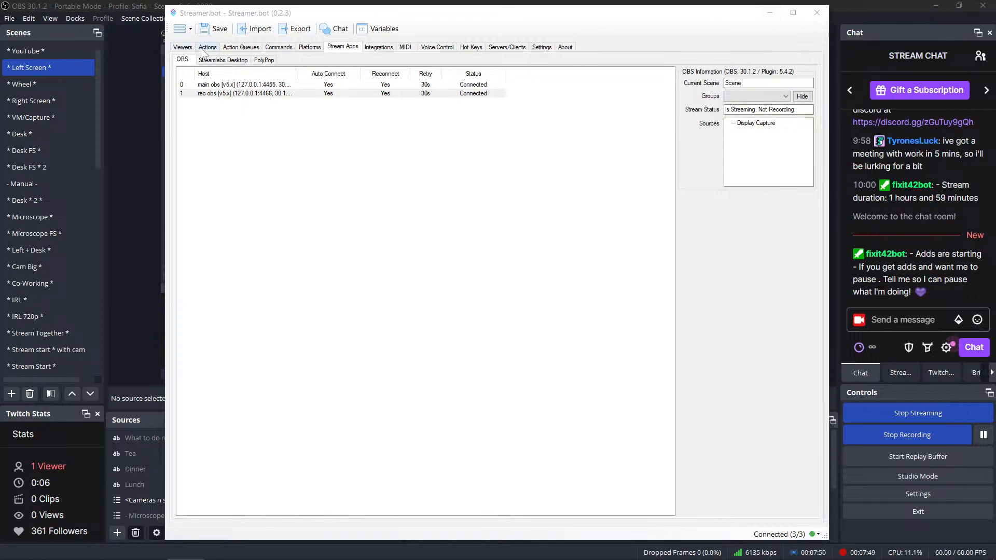
- In Streamer.bot, set the Stream Started action's OBS Streaming Started trigger to respond to Any OBS connection, and minimise Streamer.bot
click(206, 48)
double_click(608, 84)
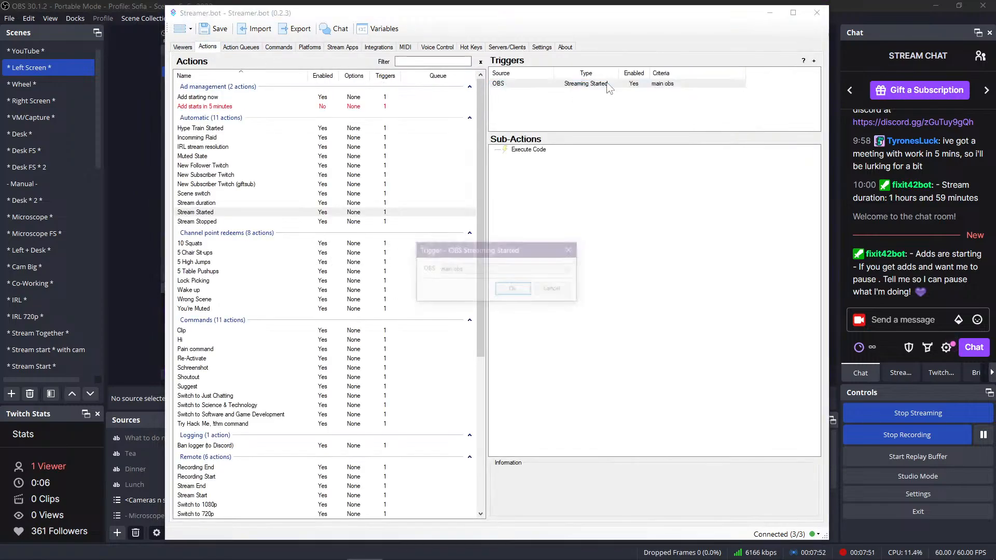
click(550, 268)
click(537, 279)
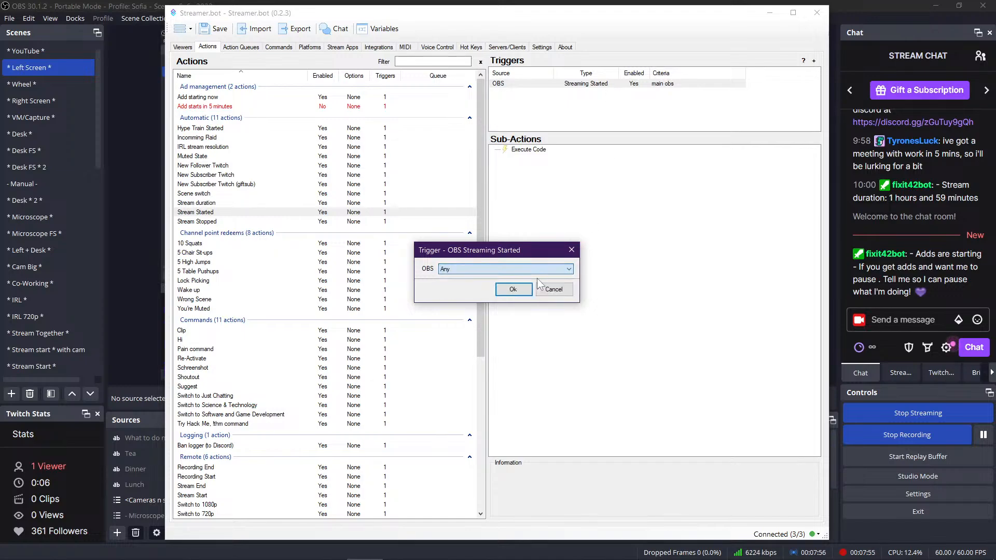
click(512, 289)
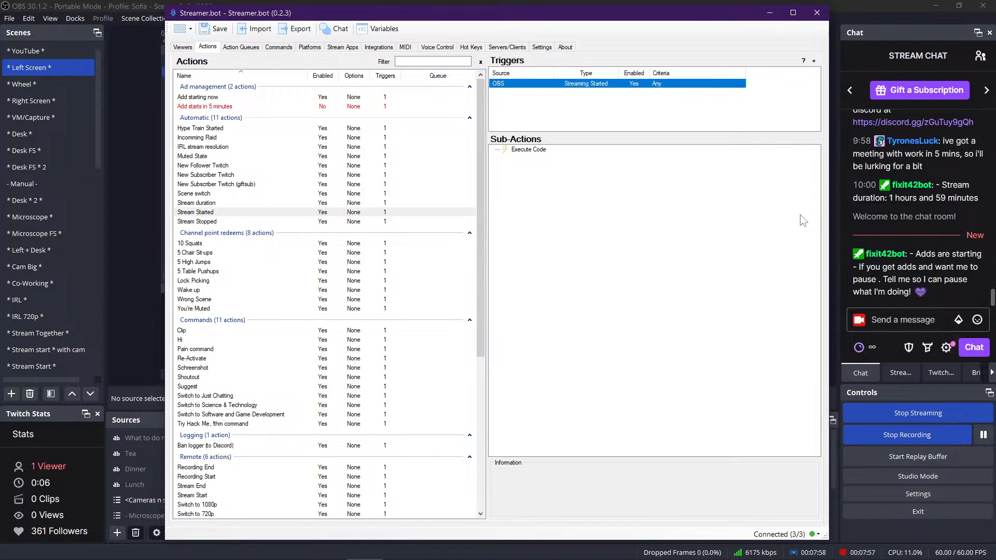
click(769, 12)
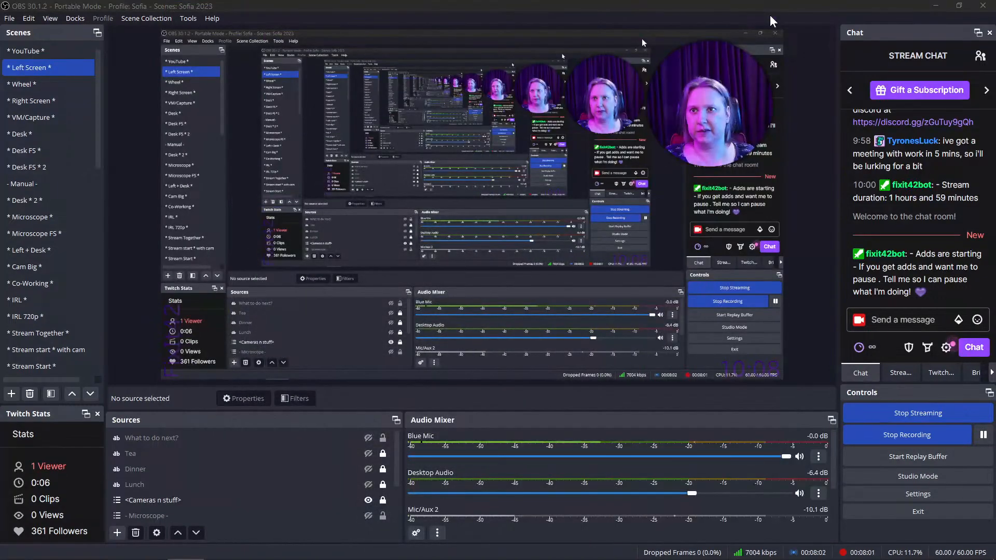
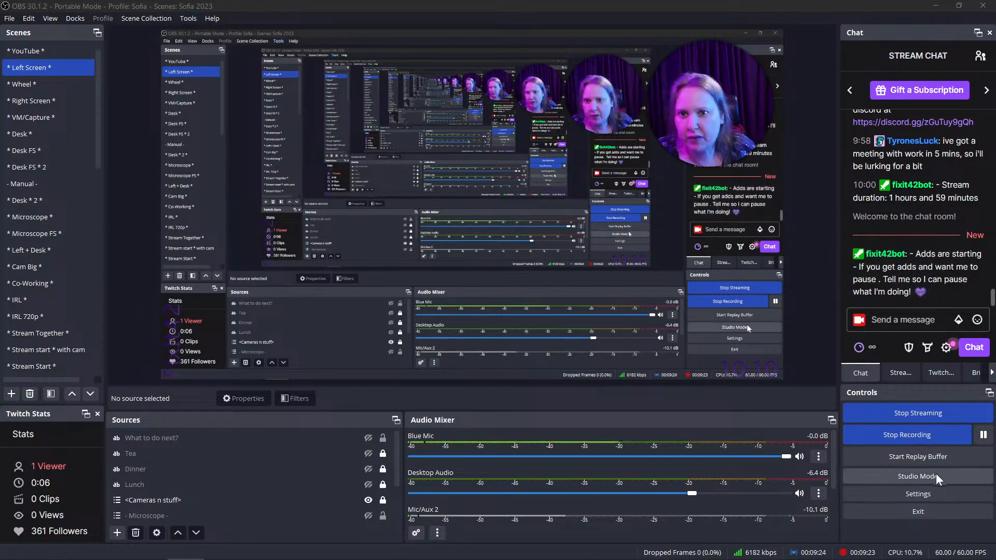
- Examine the Stream service settings and the Output streaming settings of OBS, and close the settings without changing anything
click(909, 494)
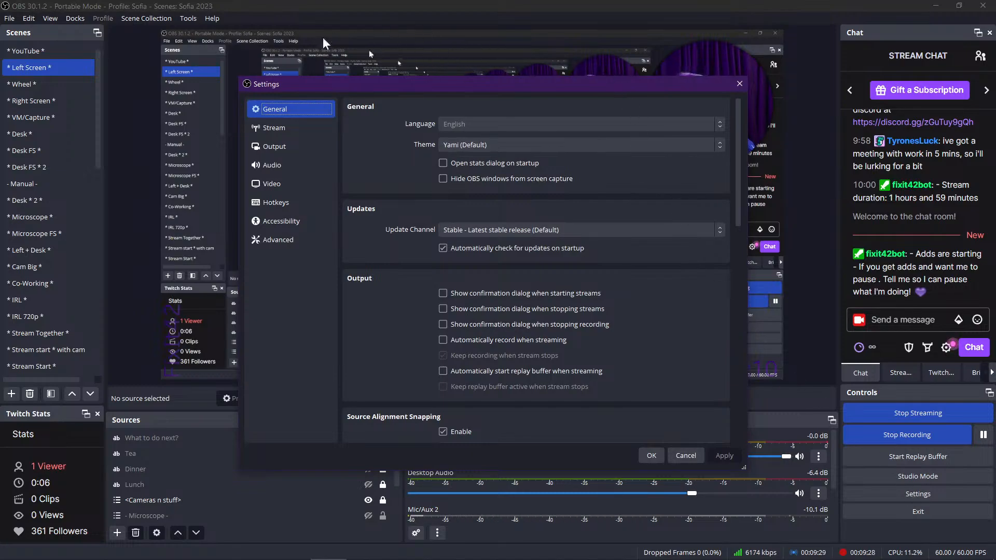
click(281, 131)
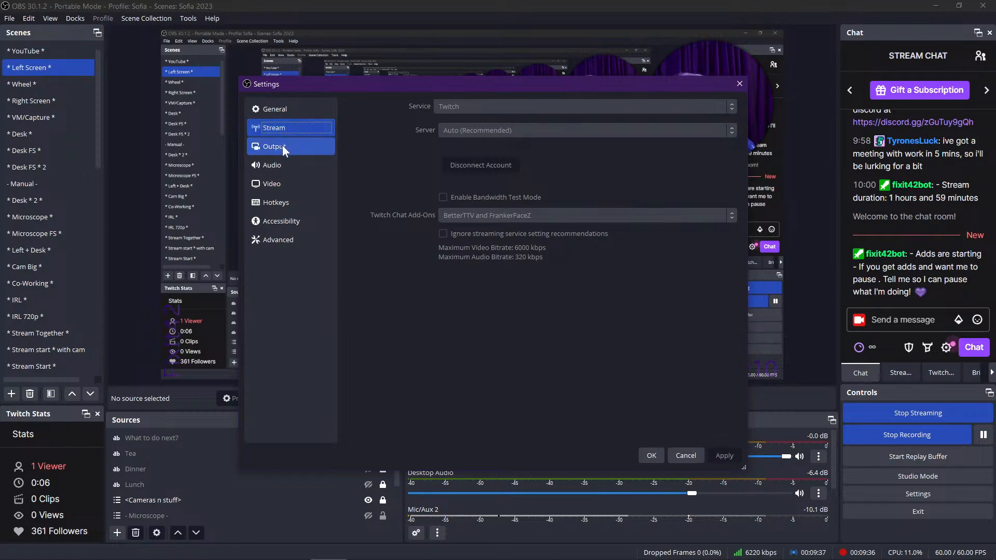
click(282, 147)
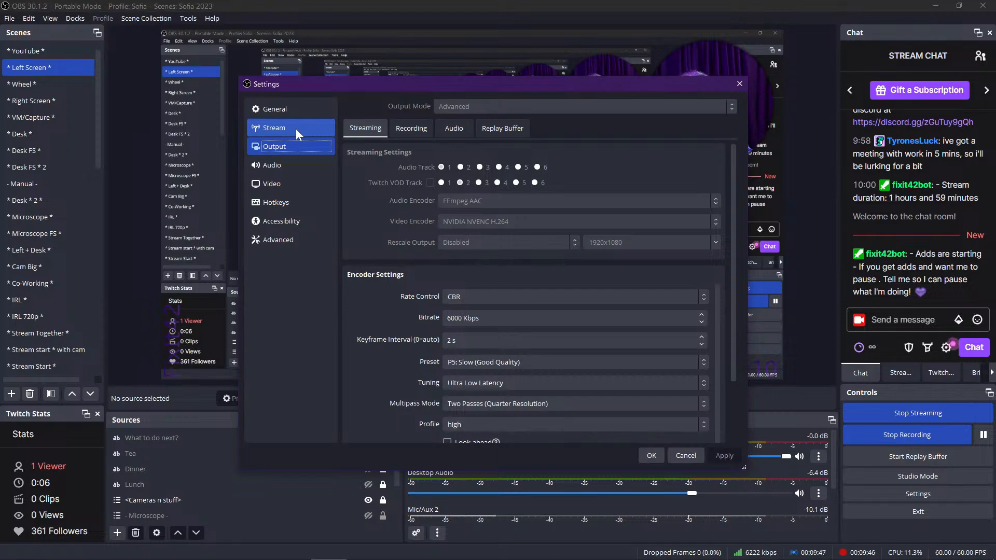
click(296, 133)
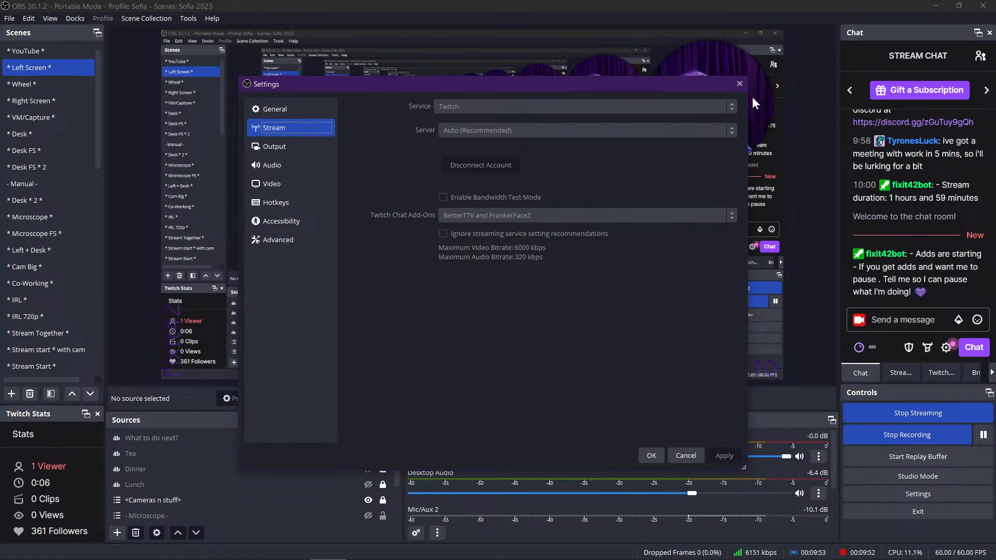
click(739, 83)
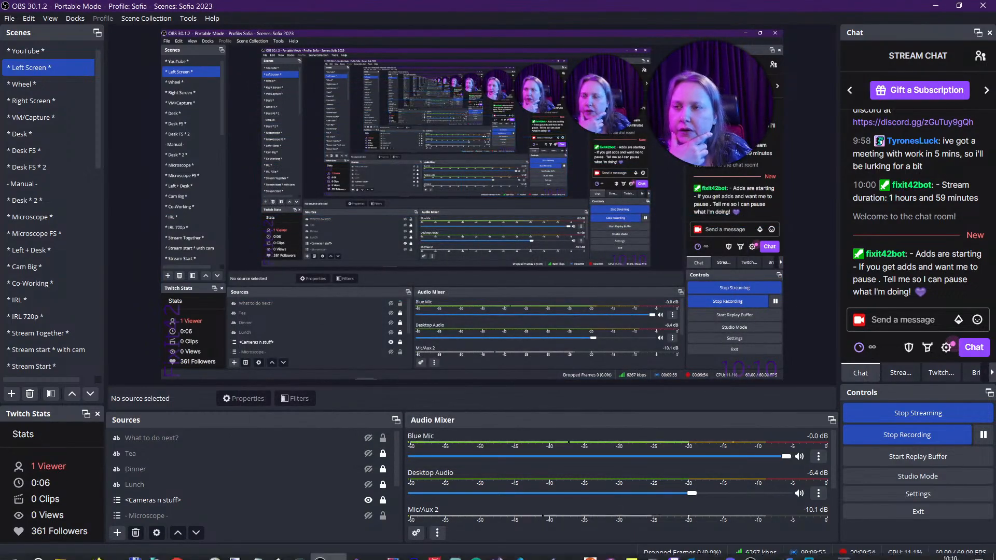
- Minimise OBS, search Google for "multi rtmp obs" in a new Firefox page, and look through the results
click(936, 5)
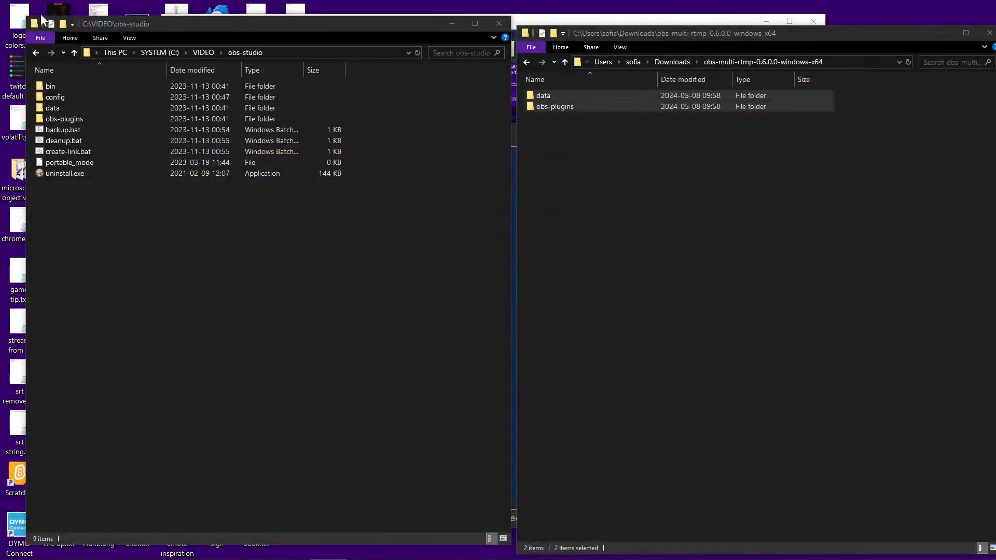
click(98, 551)
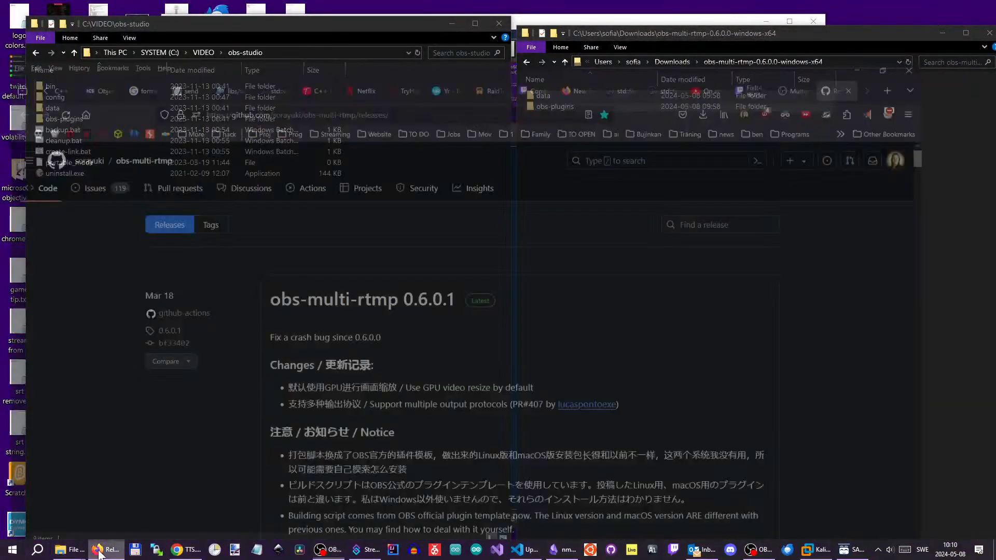
click(960, 30)
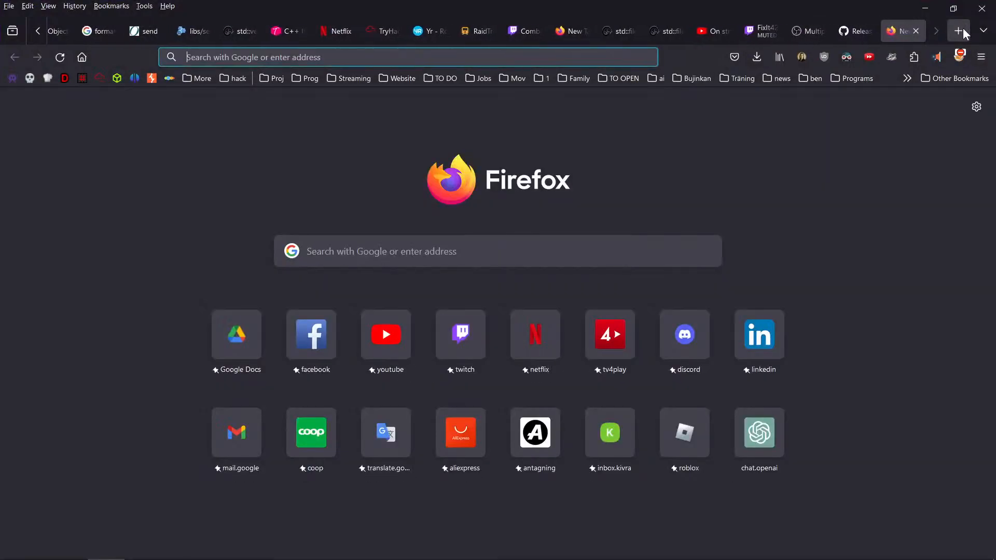
text(l)
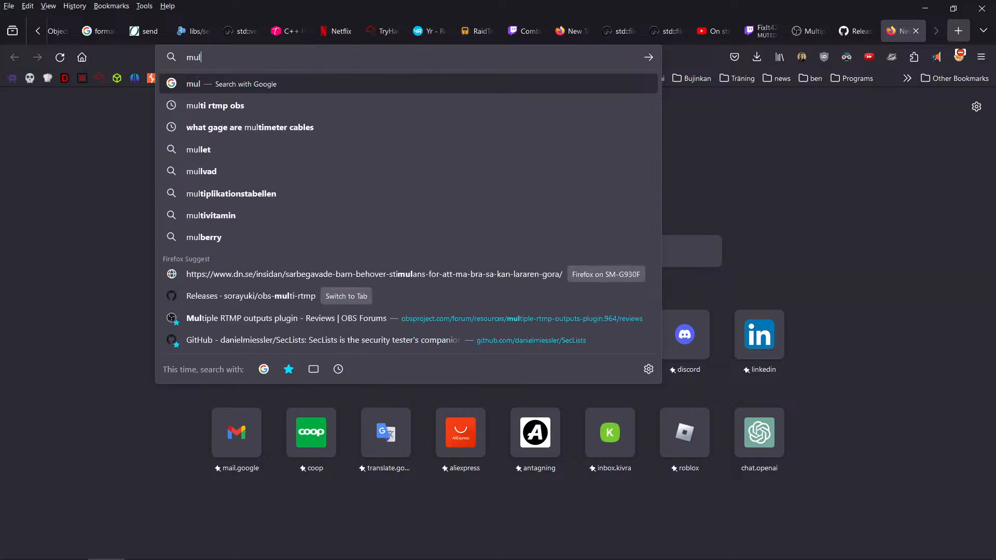
text(ti rtmp)
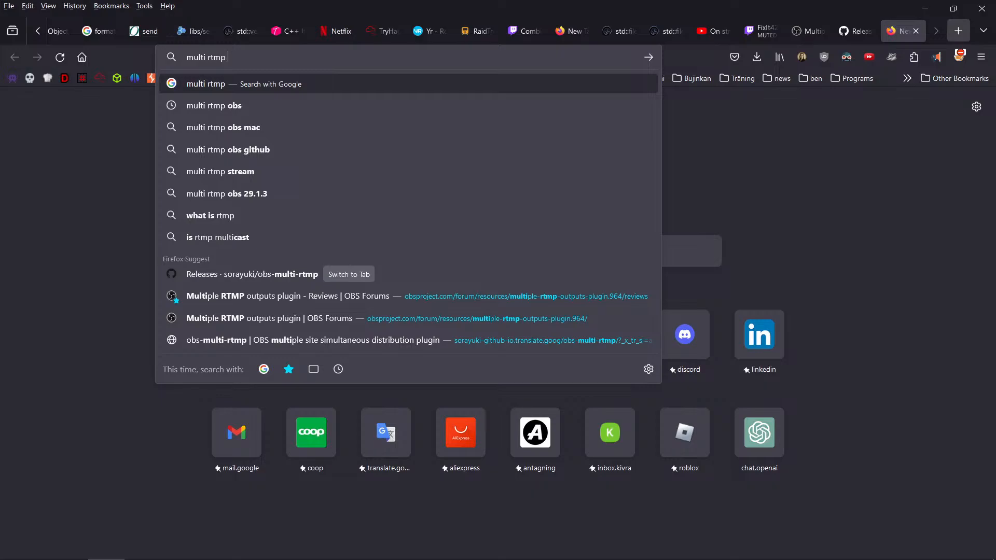
text( obs)
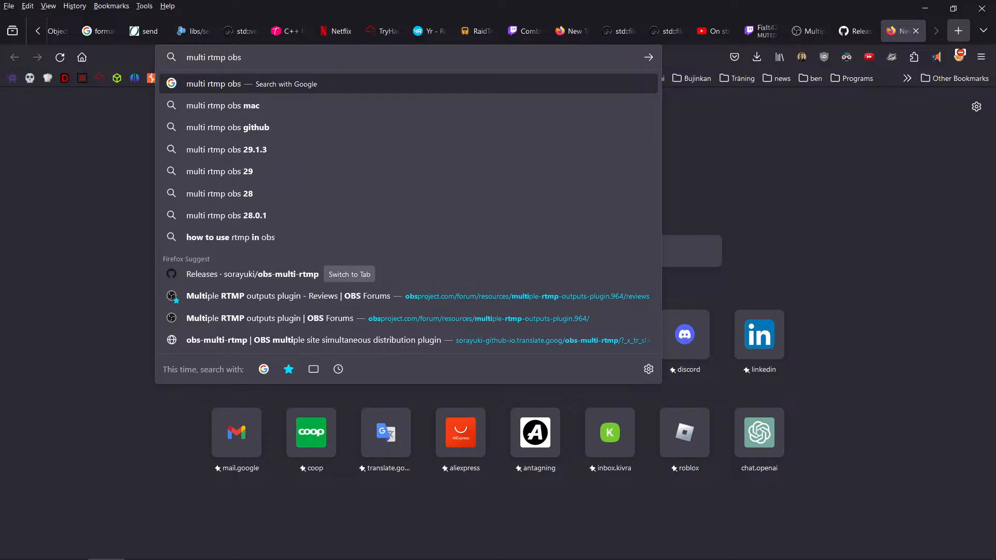
key(Return)
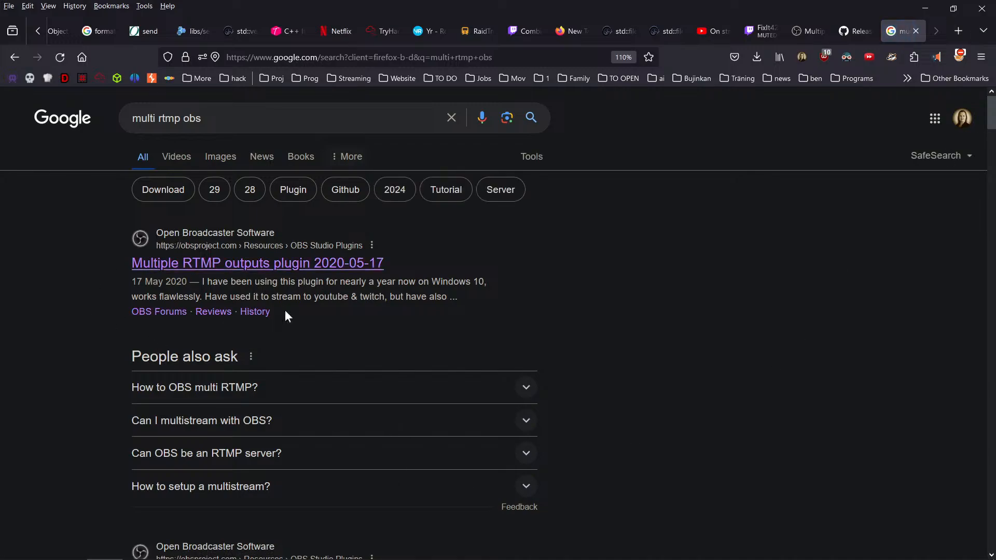
scroll(78, 228, down, 3)
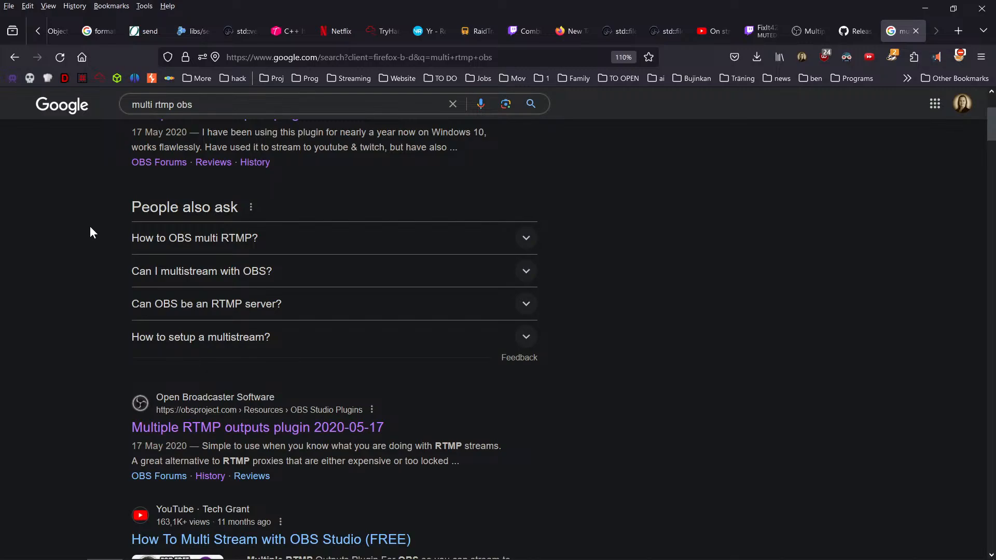
scroll(92, 232, up, 3)
scroll(93, 232, down, 6)
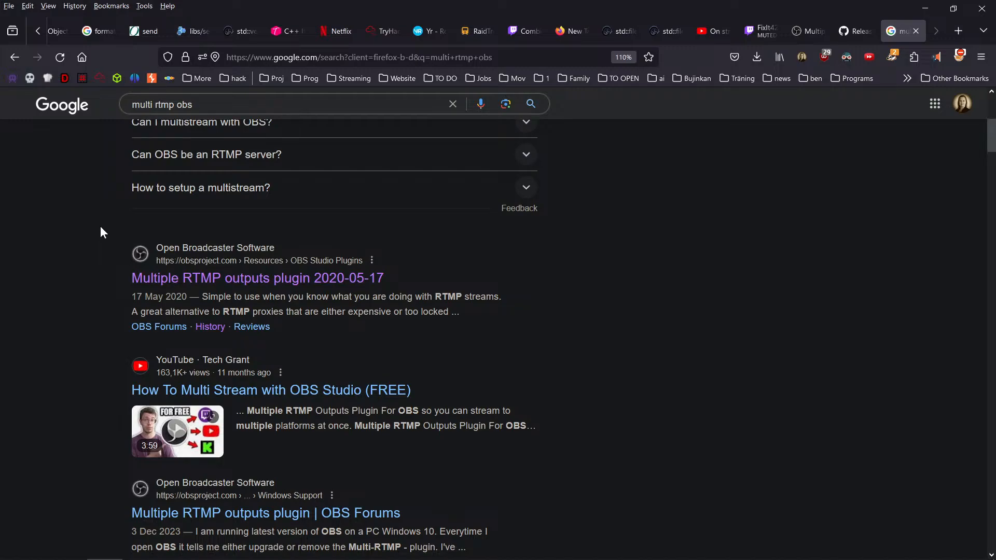
scroll(102, 227, down, 5)
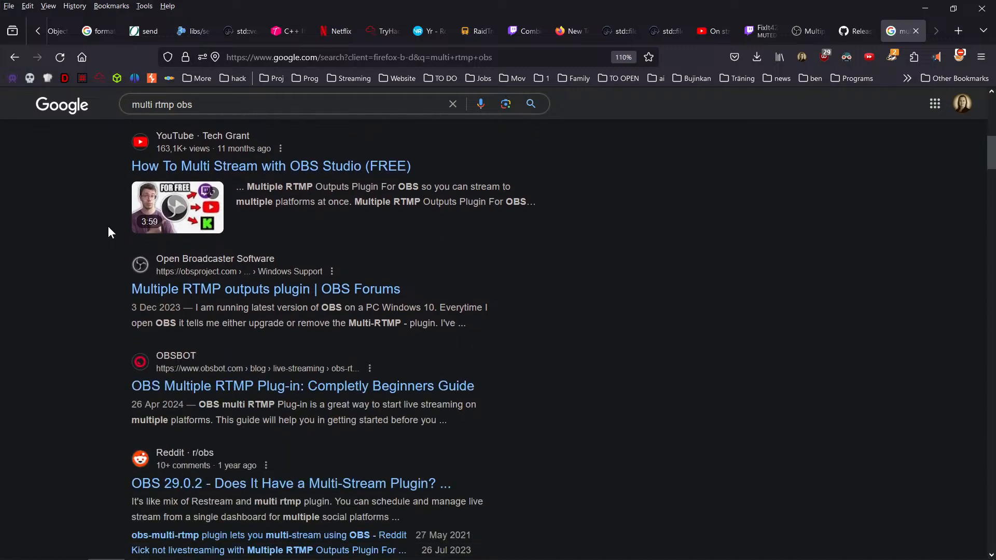
scroll(109, 232, up, 10)
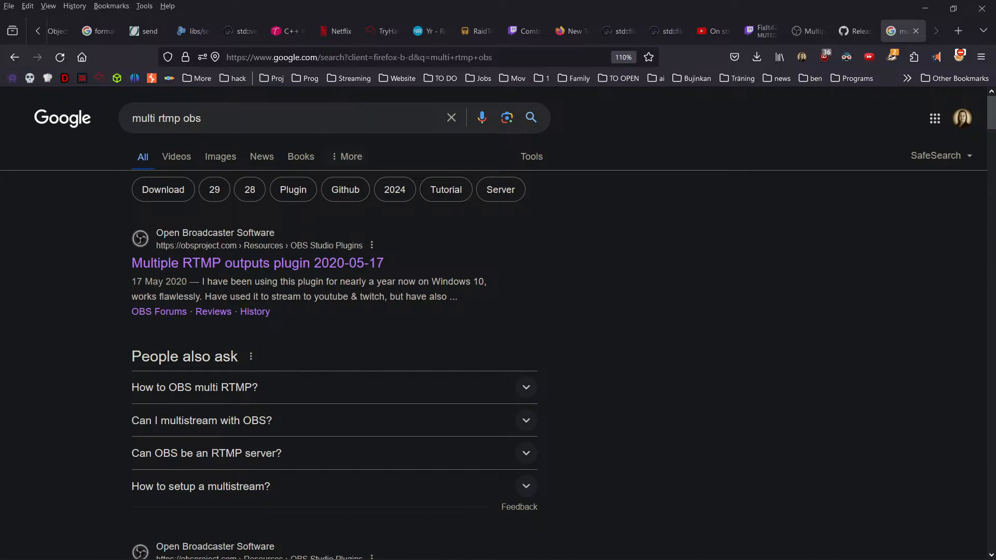
- Return to OBS, maximise its window, and show the Multiple output dock
drag(0, 93, 572, 13)
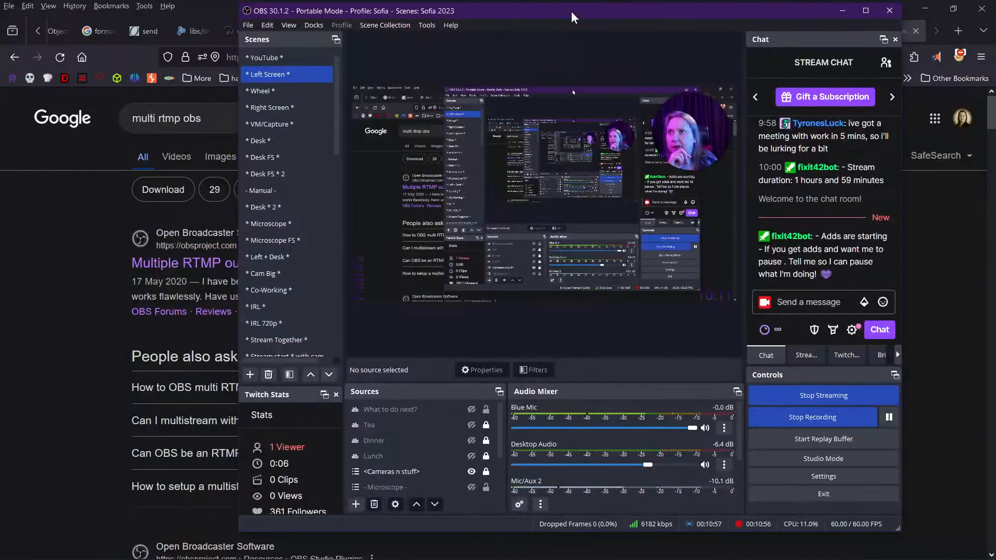
double_click(572, 14)
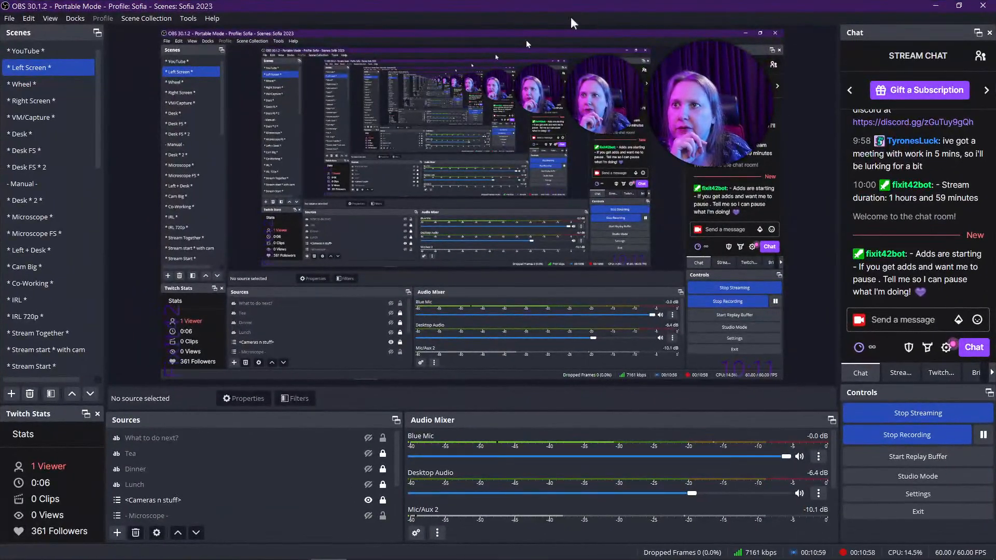
click(76, 19)
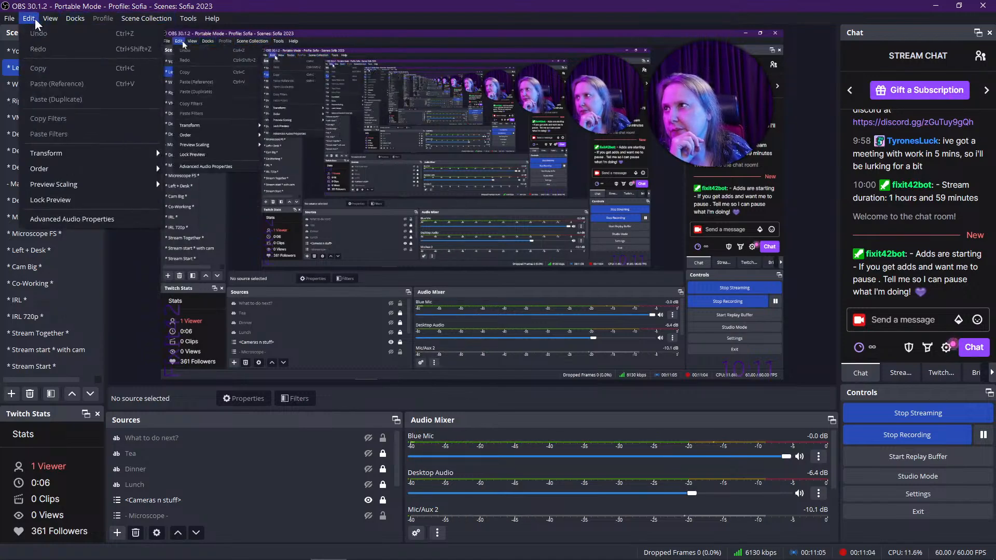
mouse_move(52, 21)
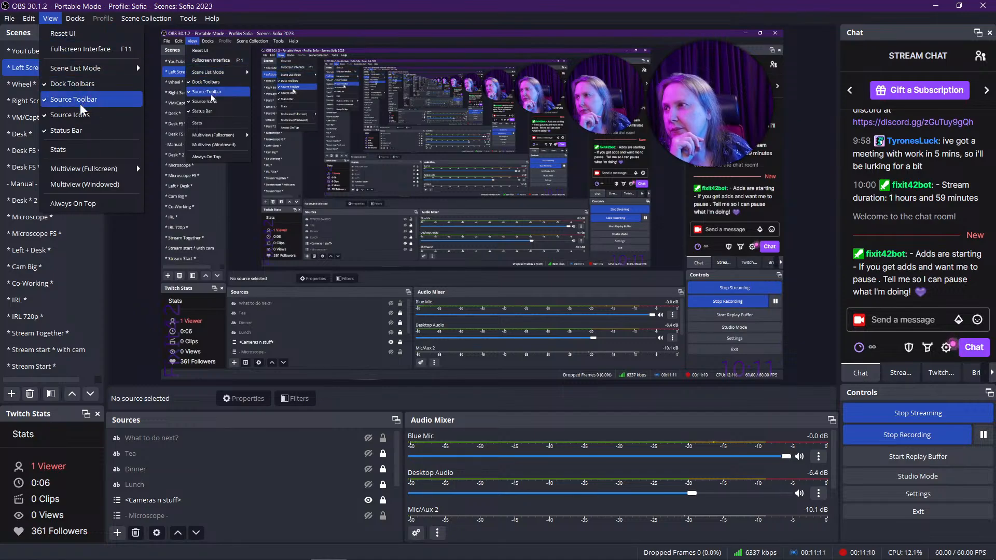
mouse_move(93, 173)
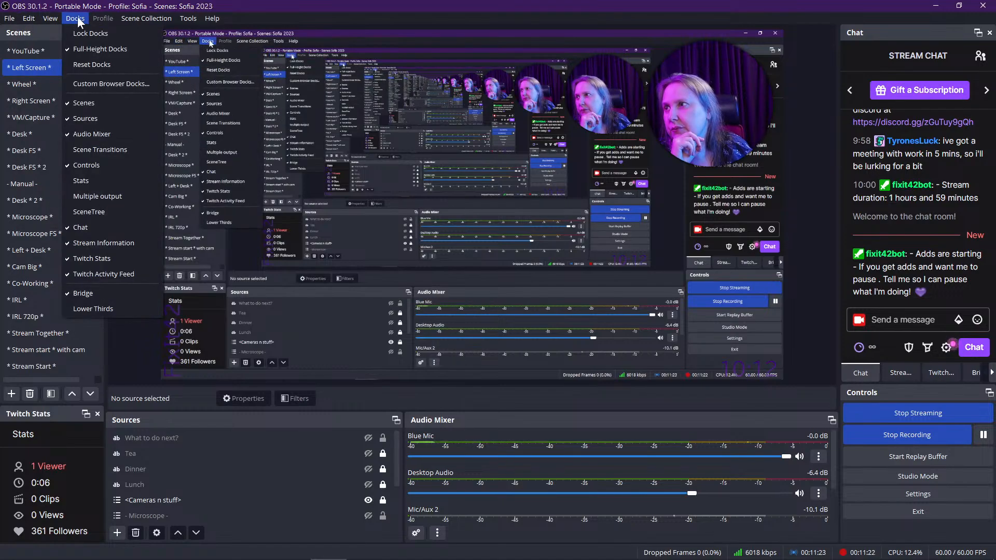
click(99, 196)
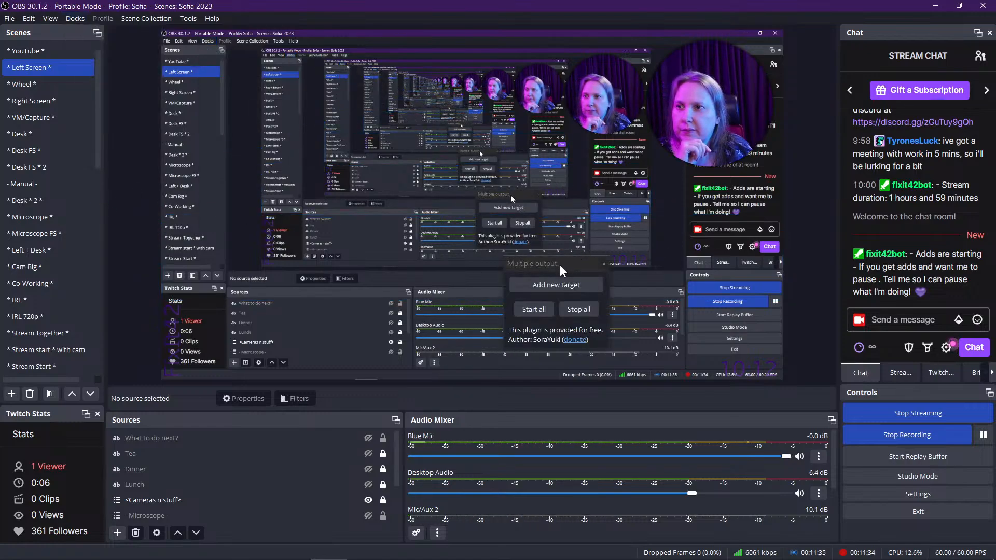
- Try the Multiple output dock grouped with Controls, and place it in the same group as the Audio Mixer
drag(559, 265, 923, 415)
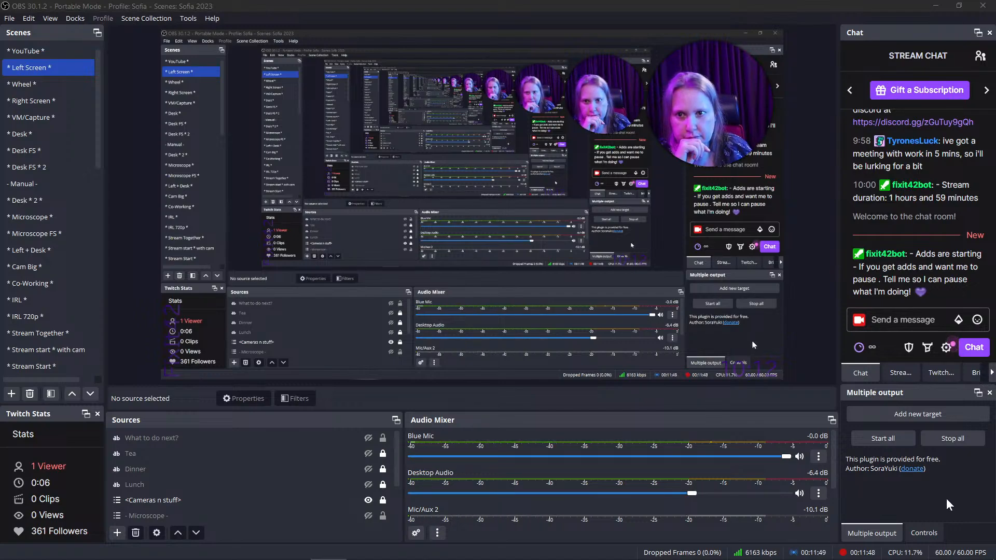
click(921, 532)
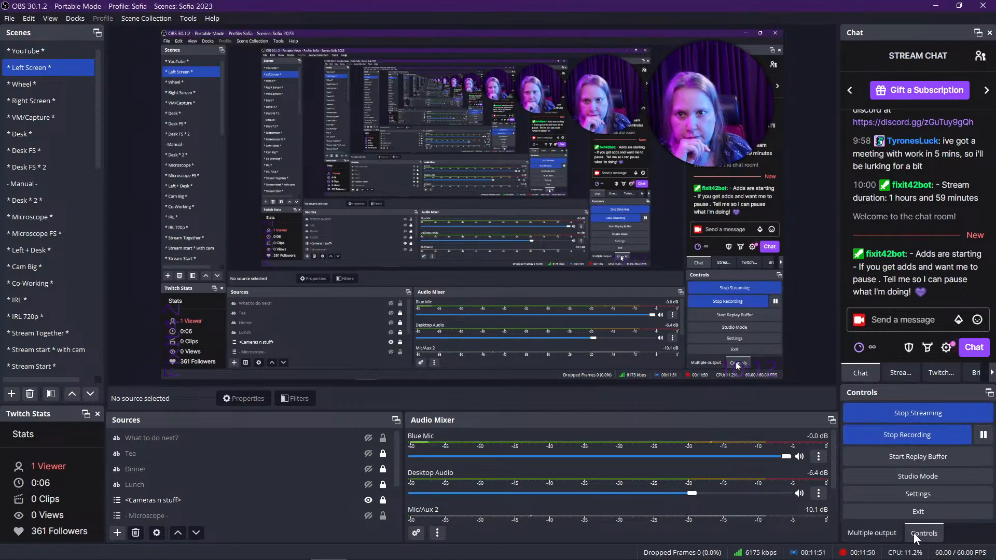
click(893, 533)
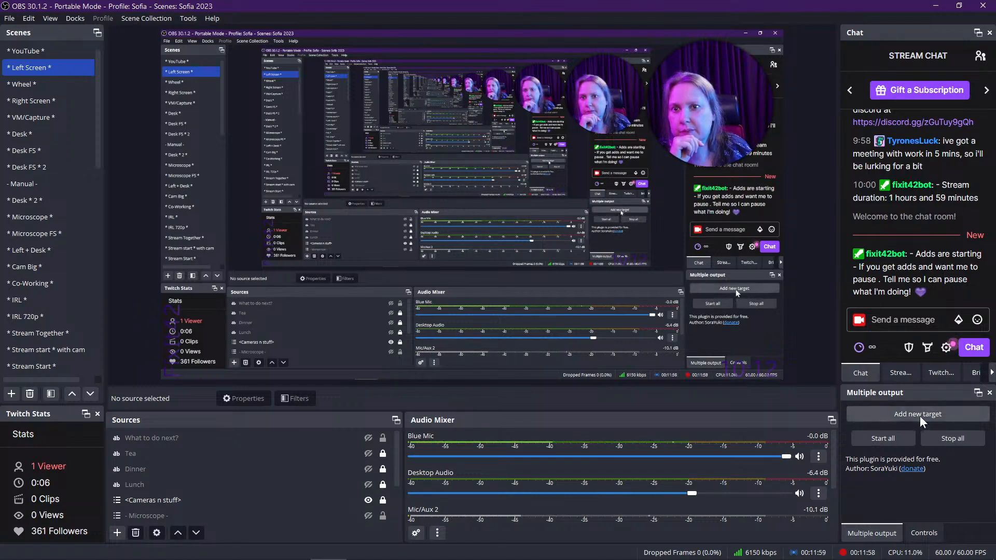
drag(925, 390, 633, 443)
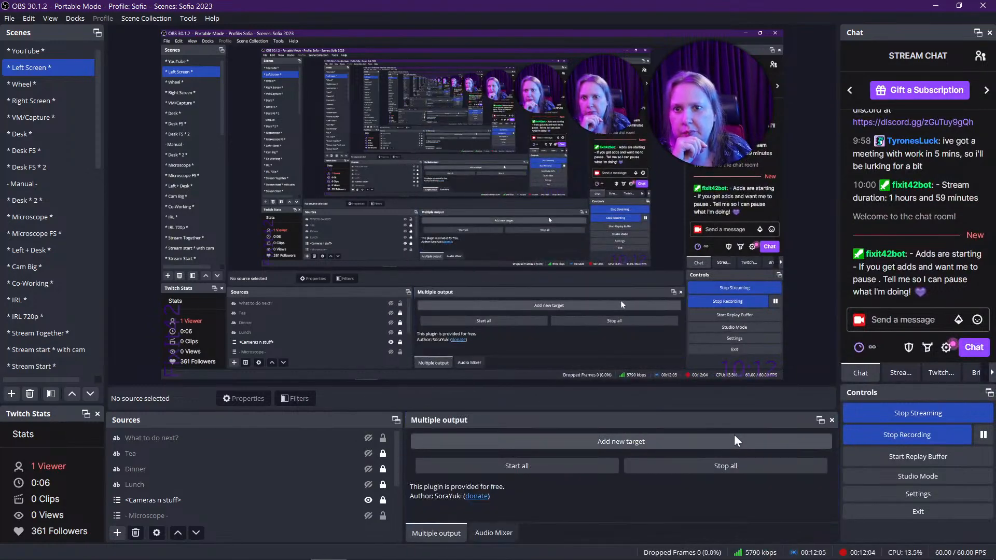
- Add a new output target named "Twitch FixIt42Unwindin" and keep RTMP as its protocol
click(663, 442)
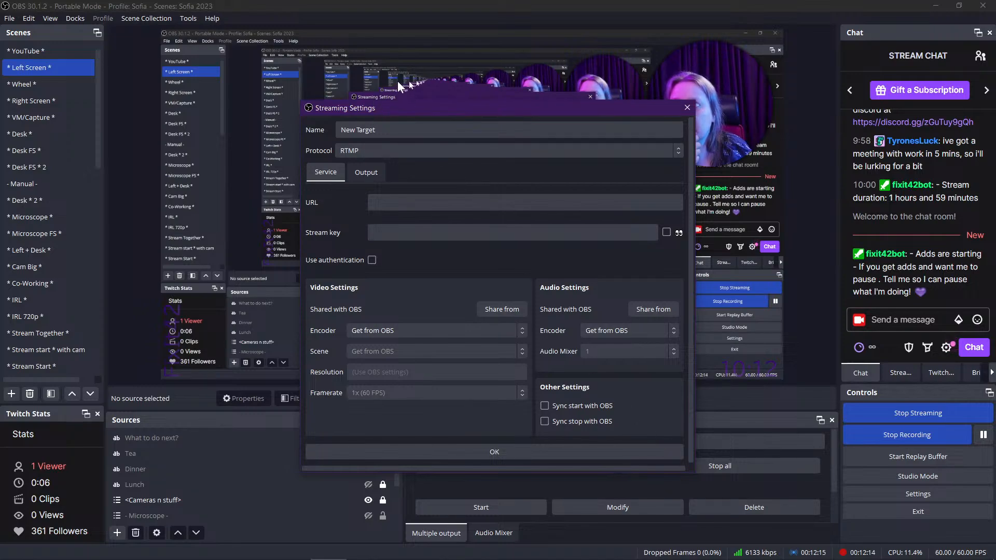
drag(395, 133, 226, 134)
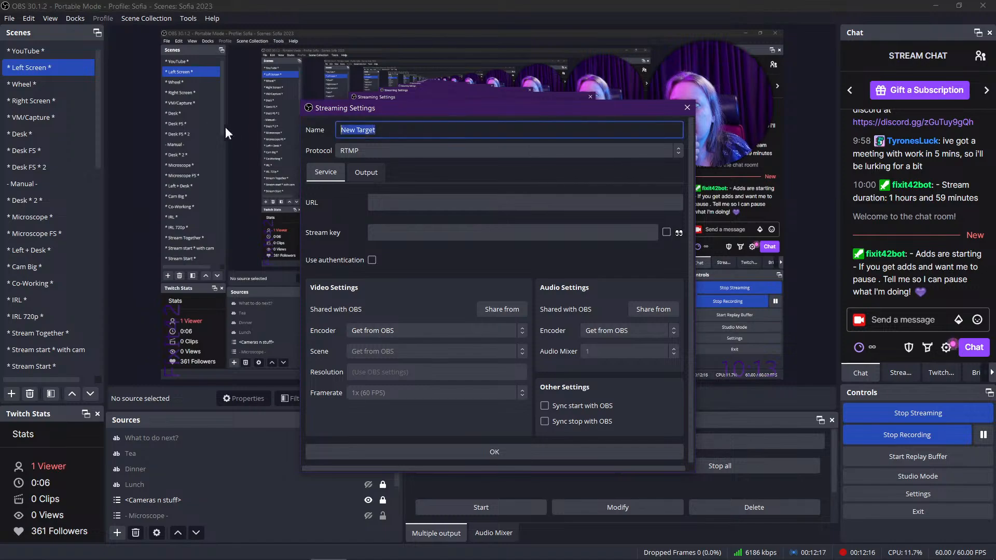
text(T)
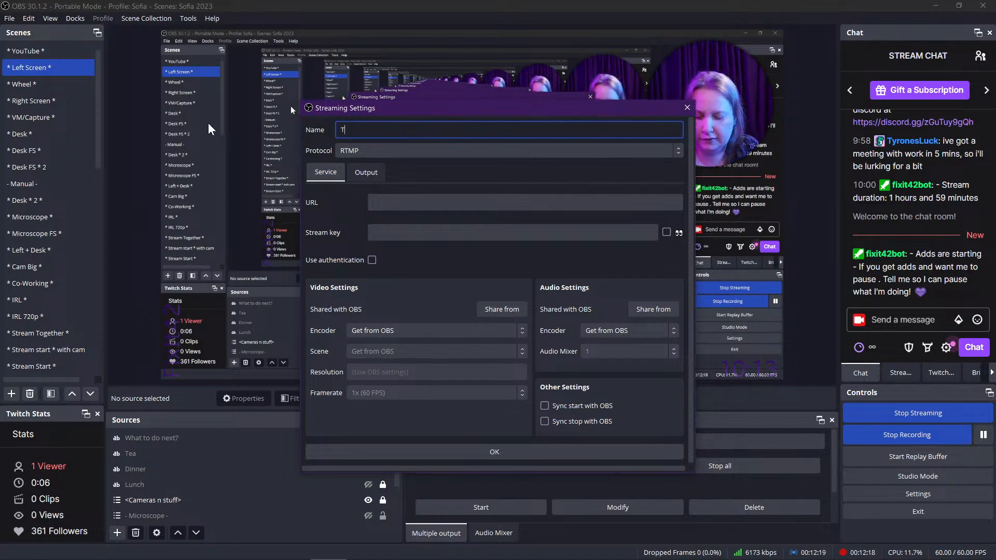
text(witch)
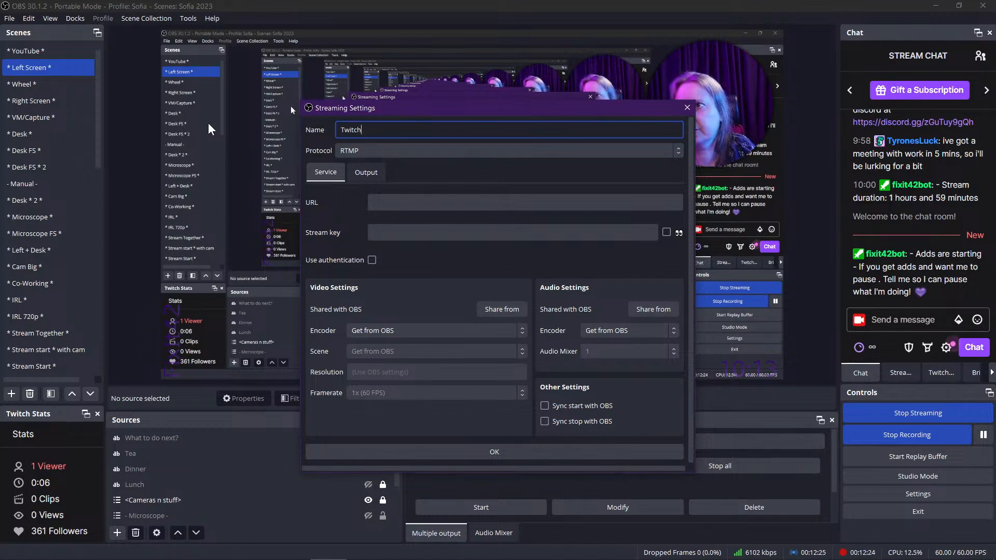
key(BackSpace)
text(h)
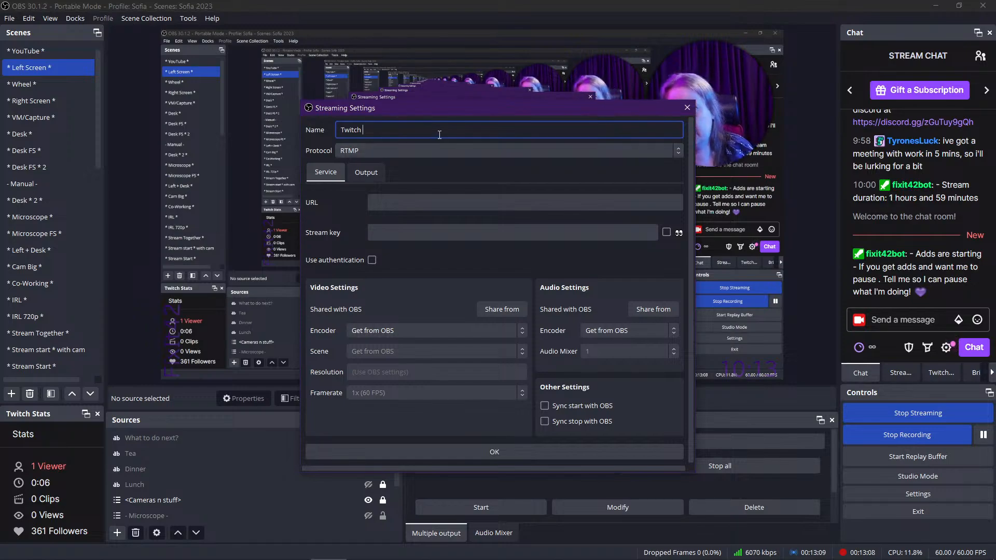
text(F)
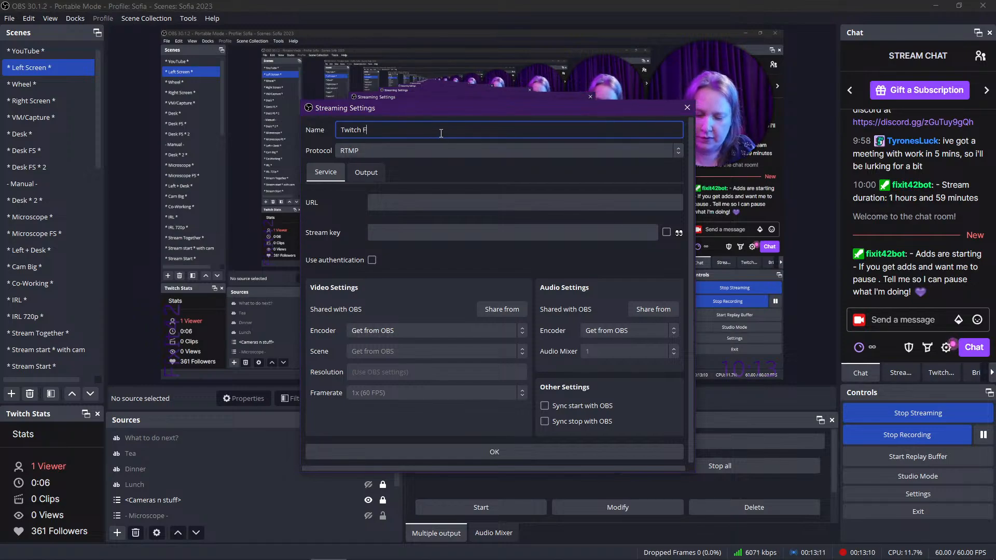
text(ixit)
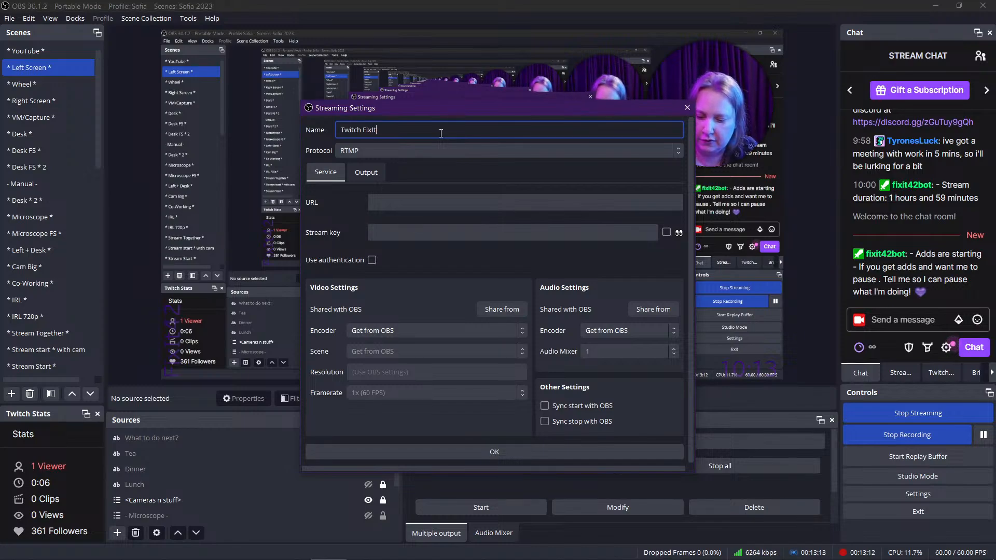
text(42)
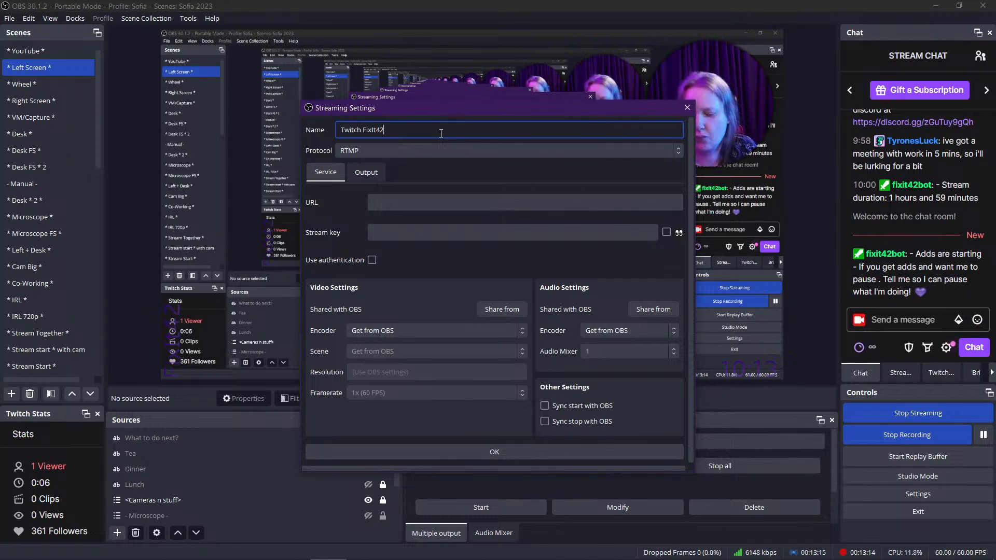
text(Unwin)
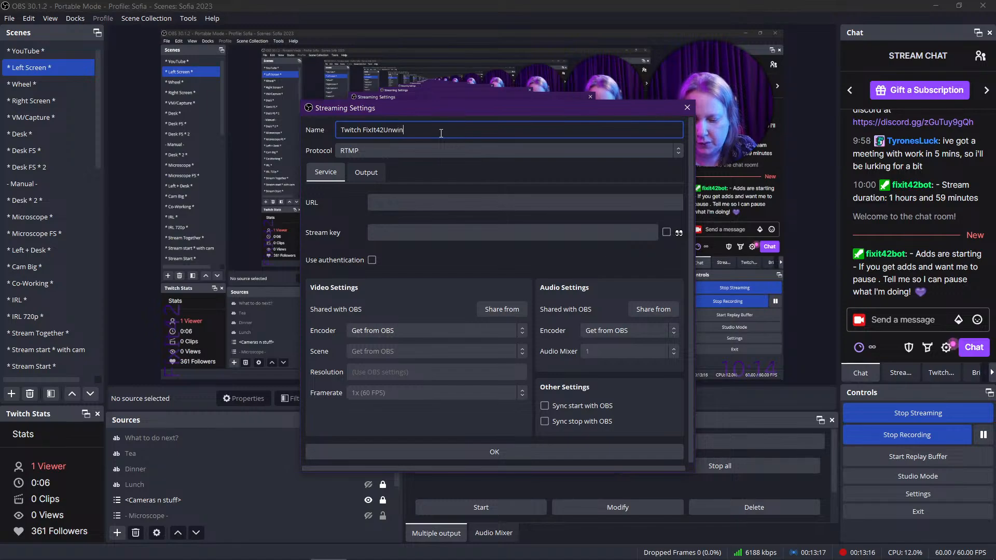
text(din)
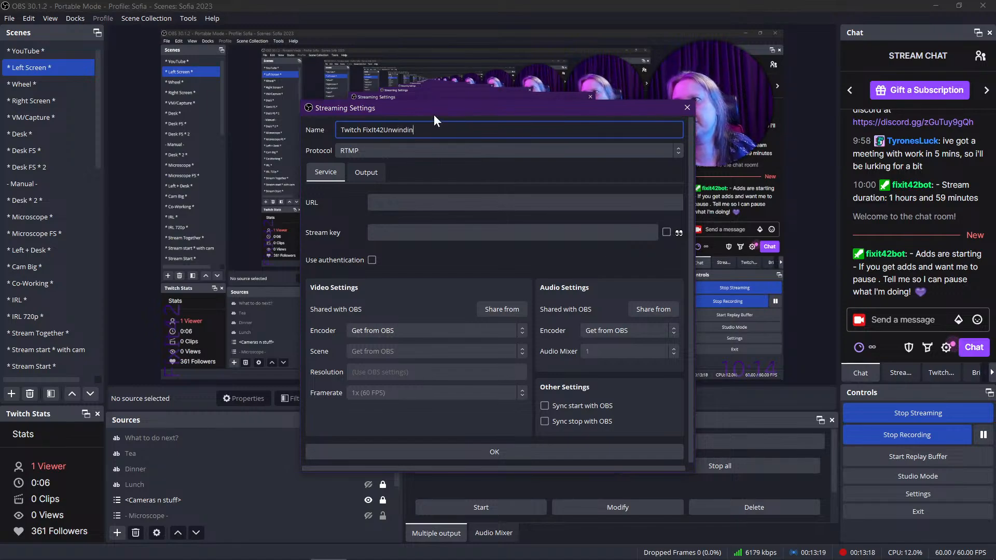
click(434, 148)
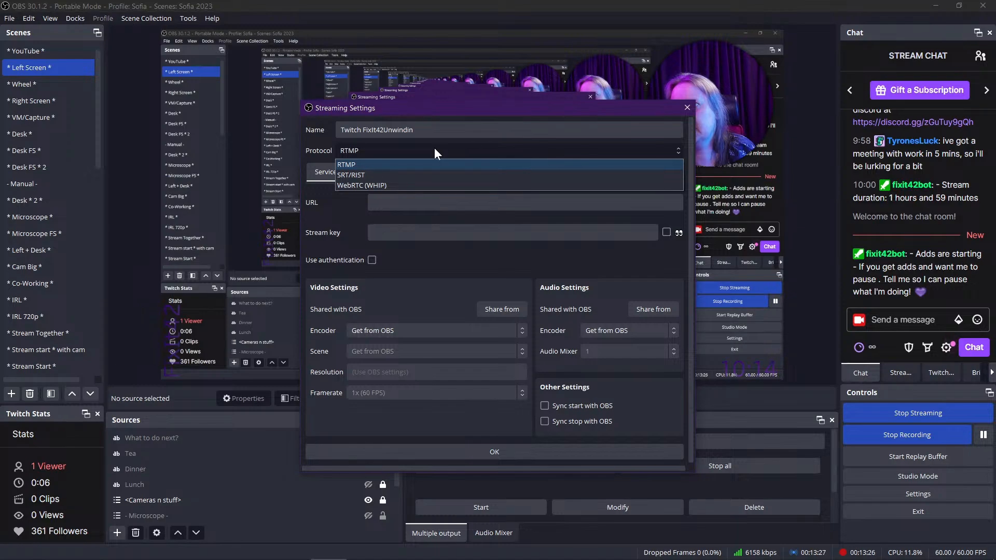
click(434, 147)
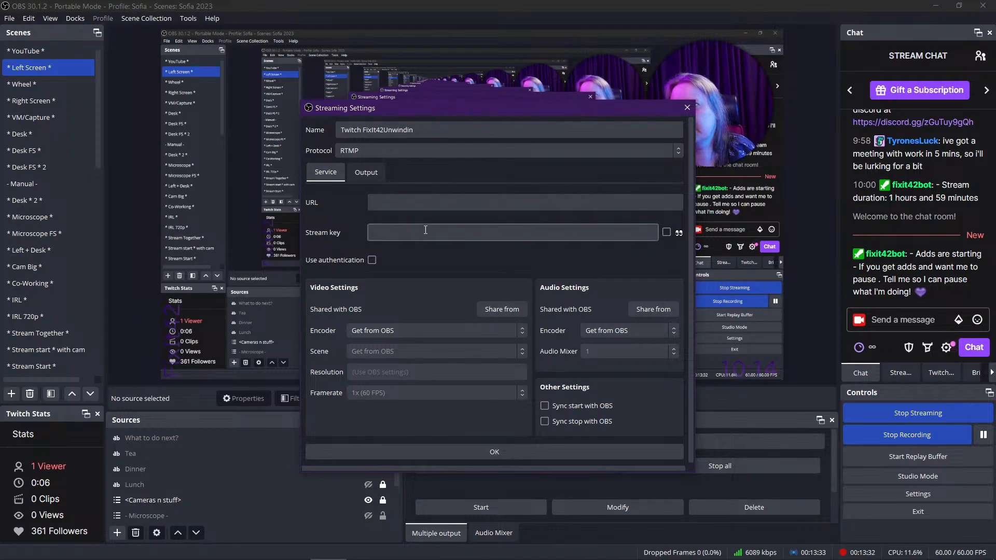
- Try a dummy stream key with the key shown and hidden, and clear the Stream key field
click(666, 233)
click(630, 232)
text(qwe)
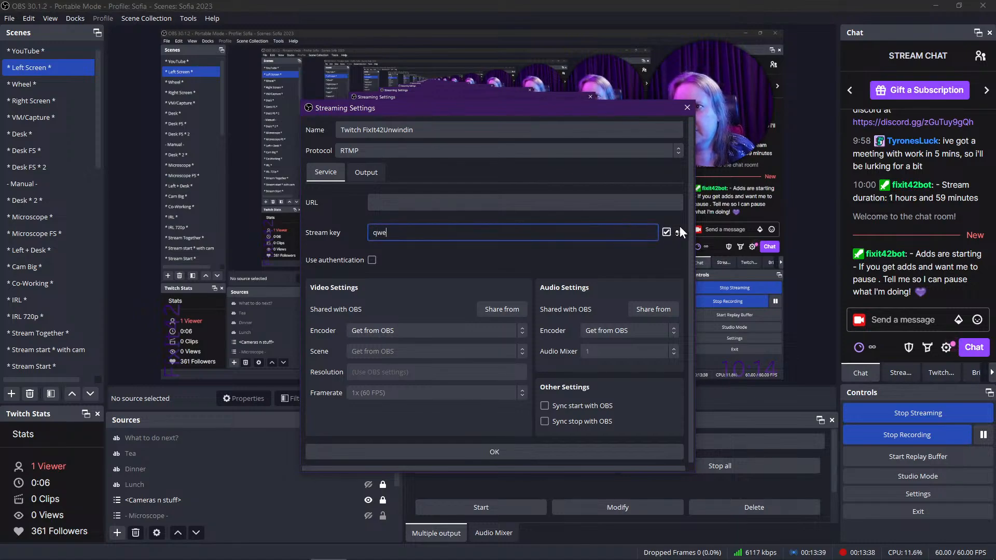
click(668, 232)
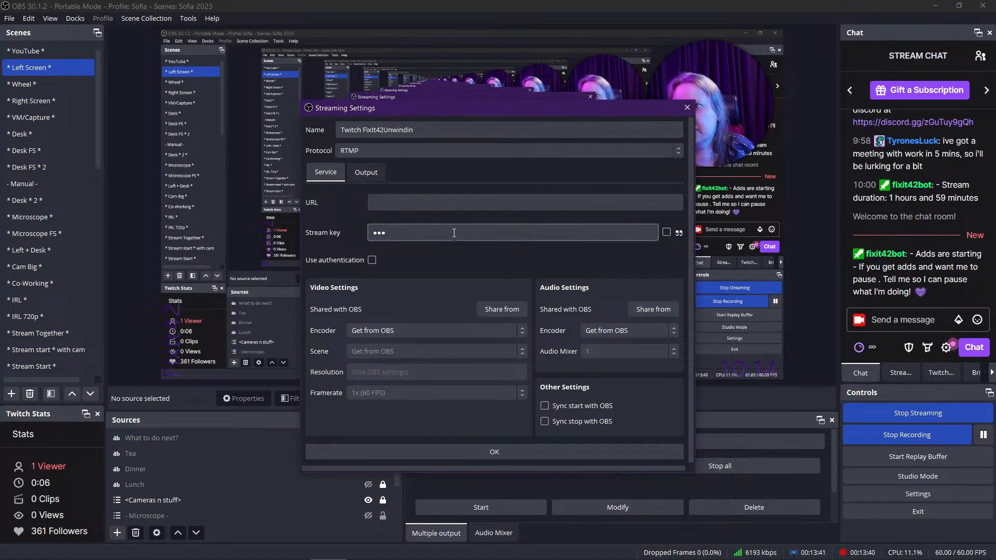
drag(517, 232, 294, 233)
key(BackSpace)
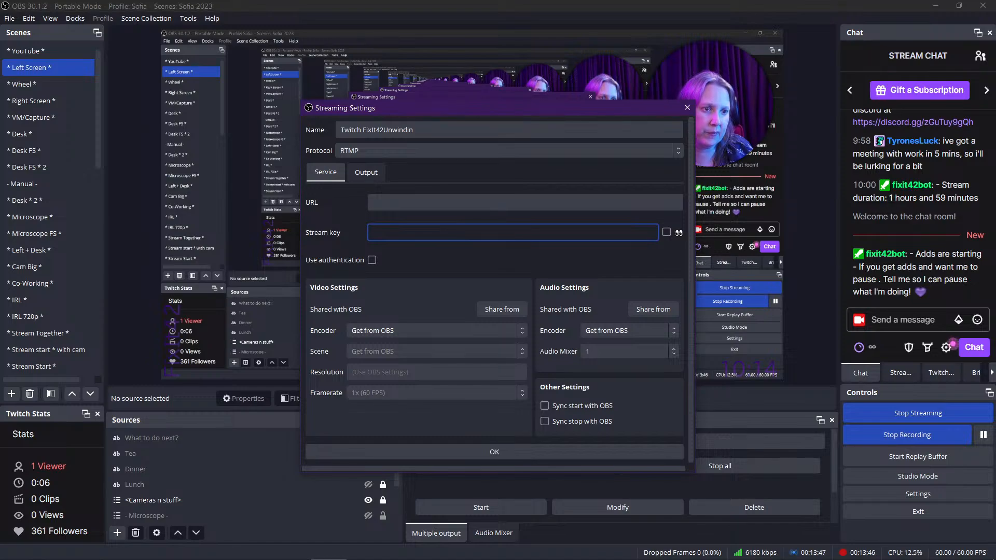
- Write a dummy stream key in Notepad, copy it into the target's Stream key field with Notepad closed, and clear the field
key(alt+Tab)
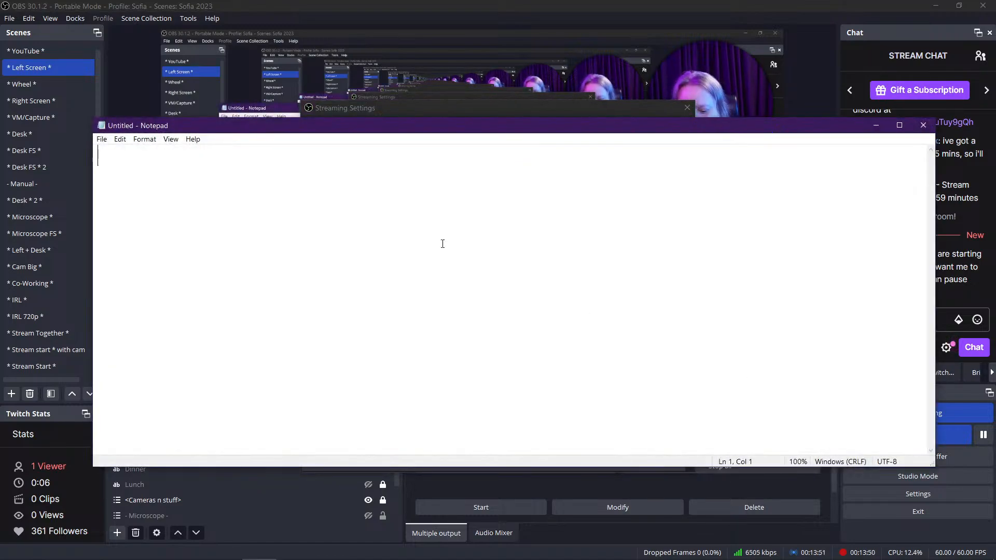
key(ctrl+a)
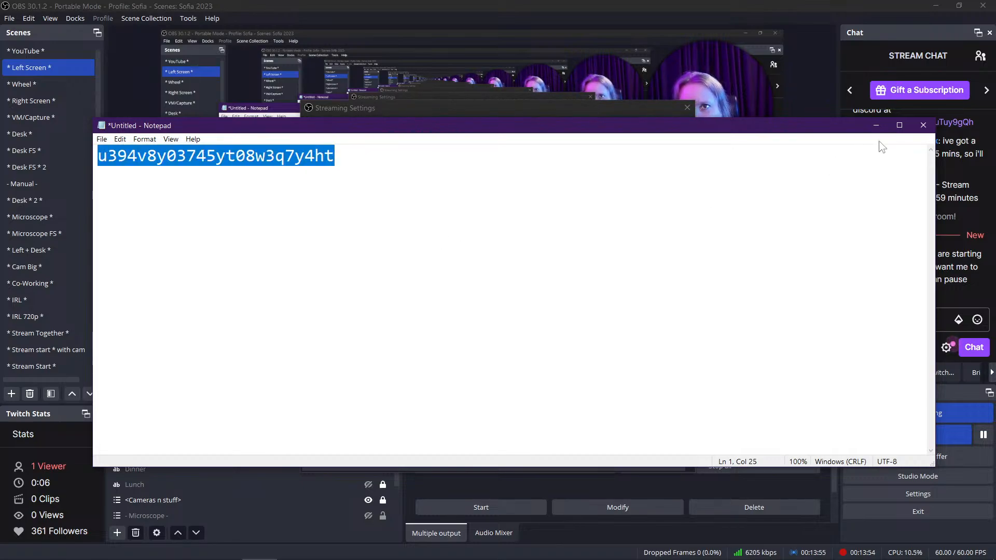
click(924, 125)
click(522, 288)
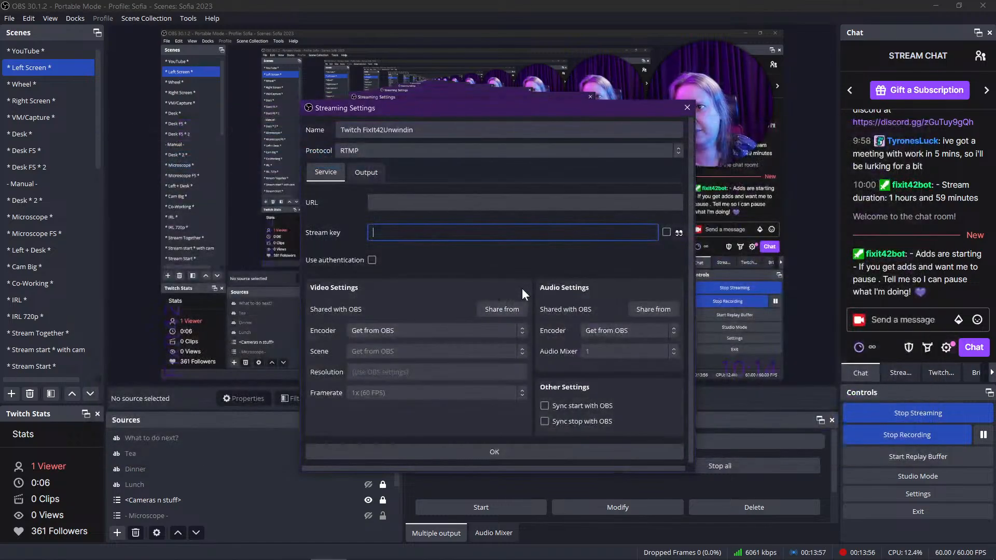
key(ctrl+v)
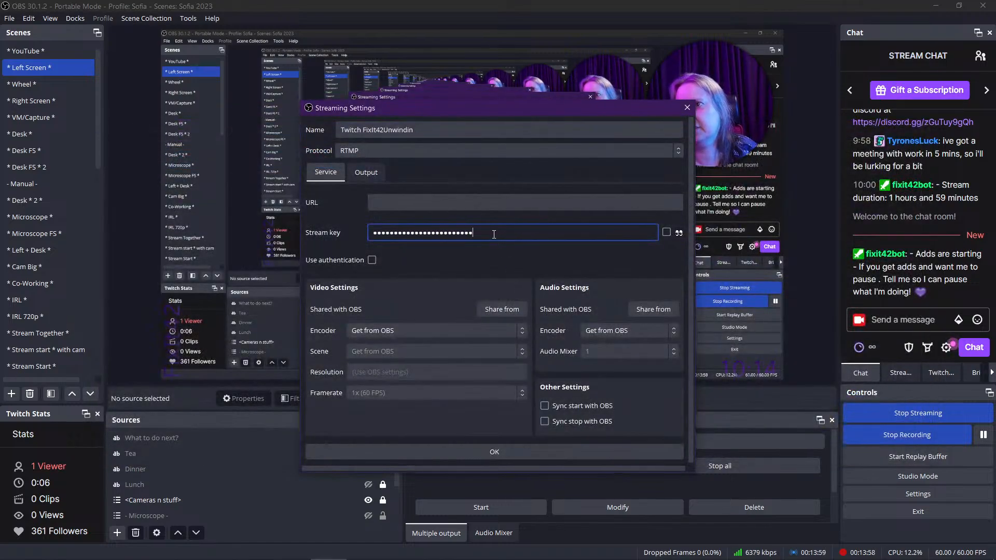
key(ctrl+a)
key(BackSpace)
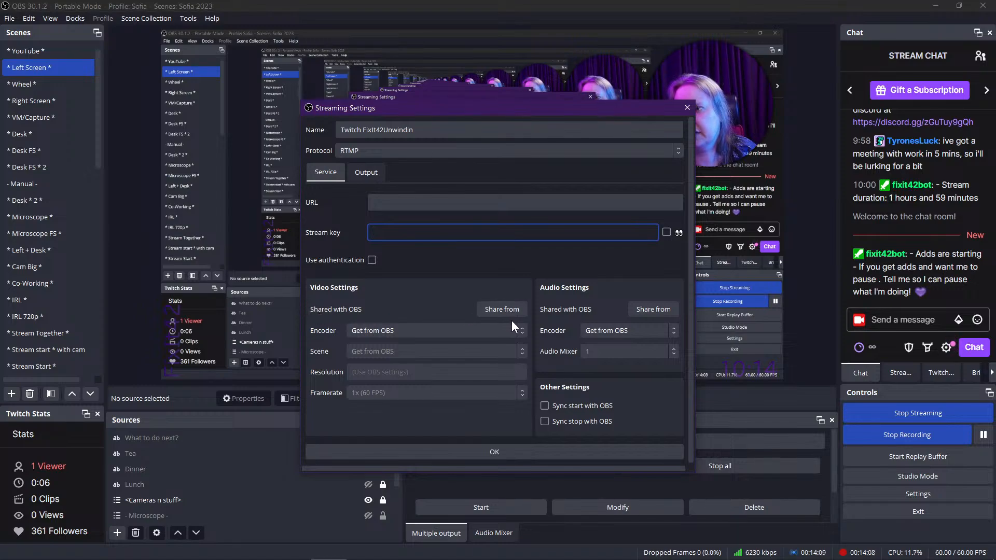
- Look through the target's video encoder options without changing them, and check the other OBS window
click(405, 334)
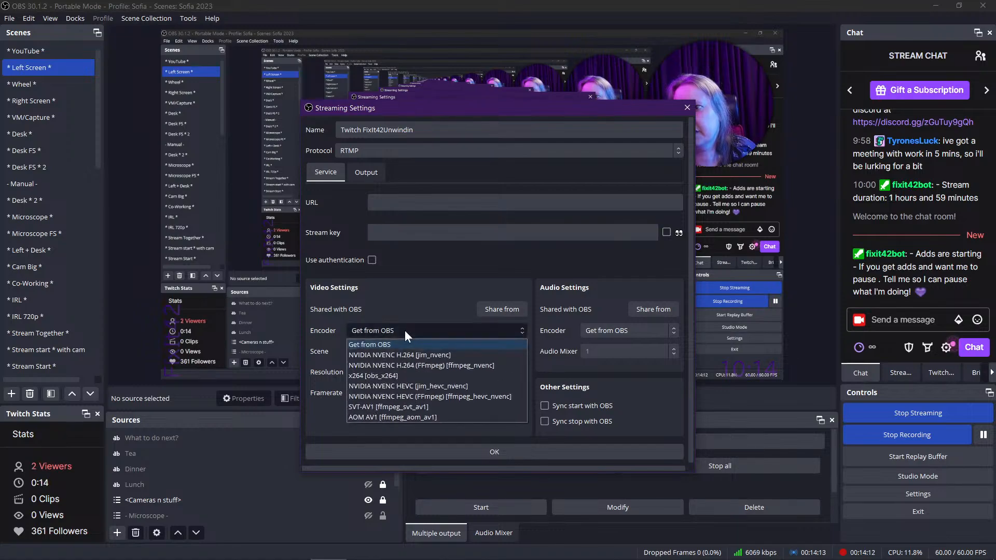
click(405, 331)
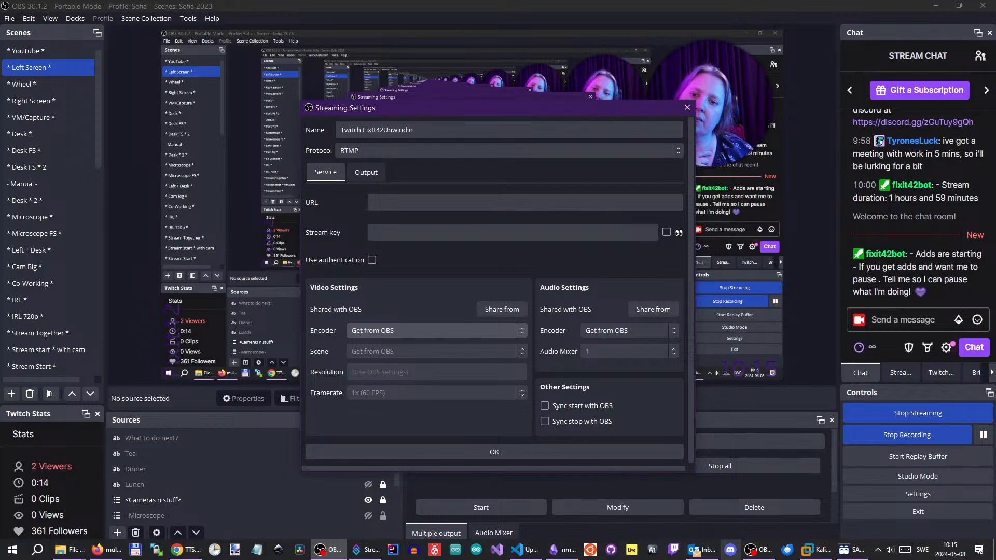
mouse_move(758, 550)
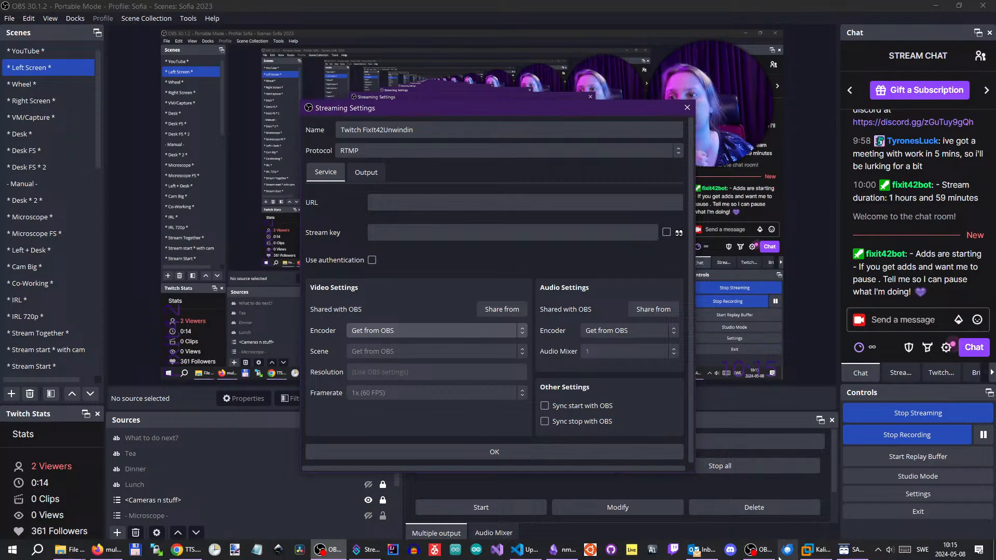
mouse_move(798, 523)
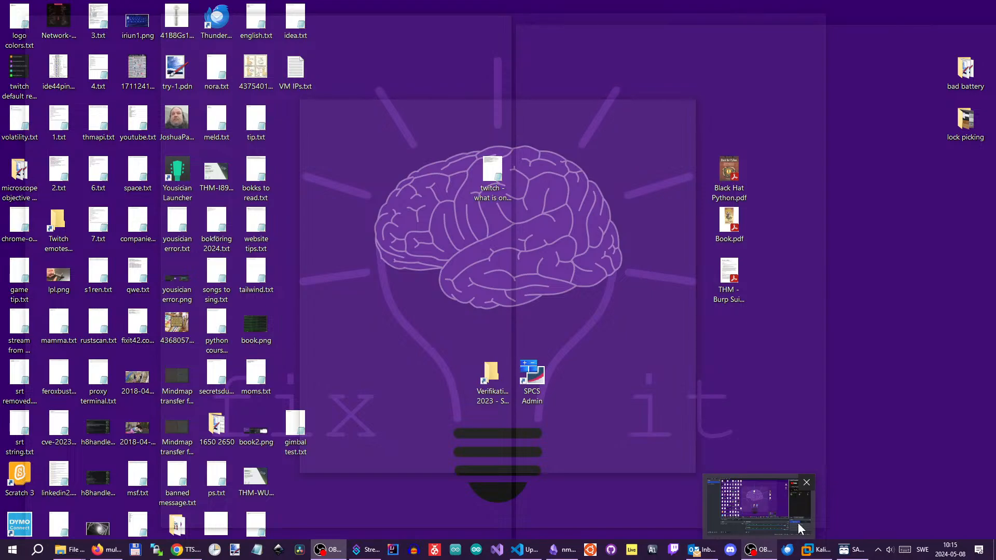
click(798, 523)
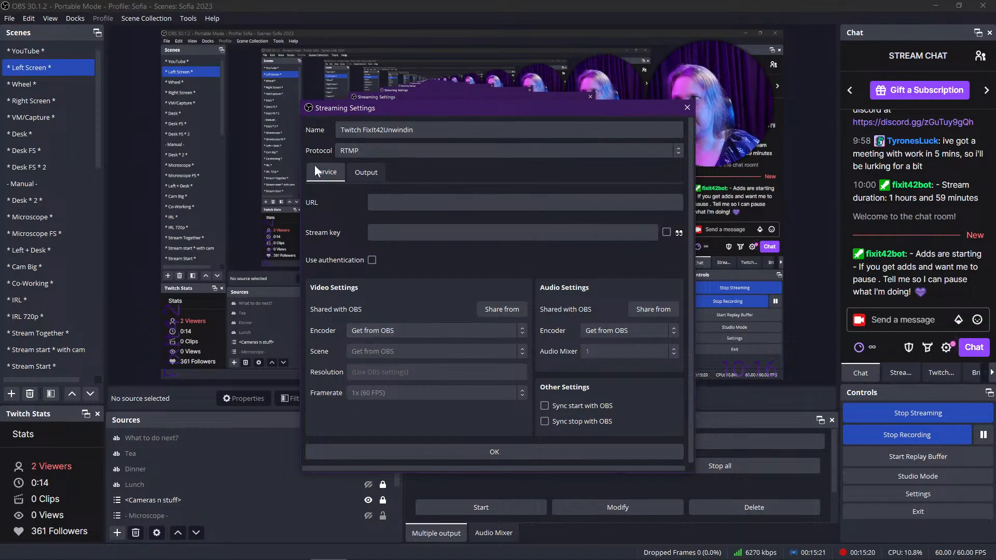
- Set the target's IP Address Family to IPv4 Only in its output settings, and return to the service settings
click(365, 173)
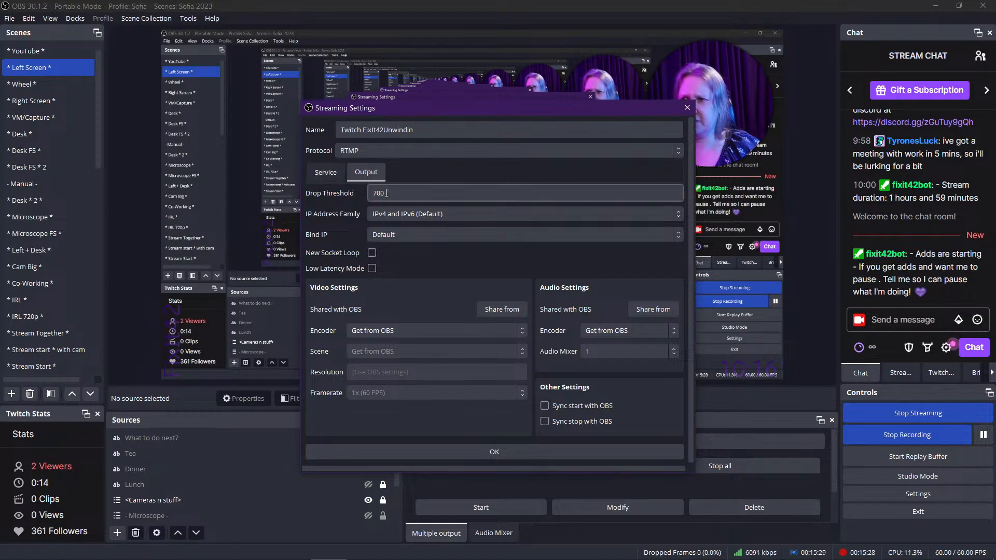
click(437, 213)
click(437, 213)
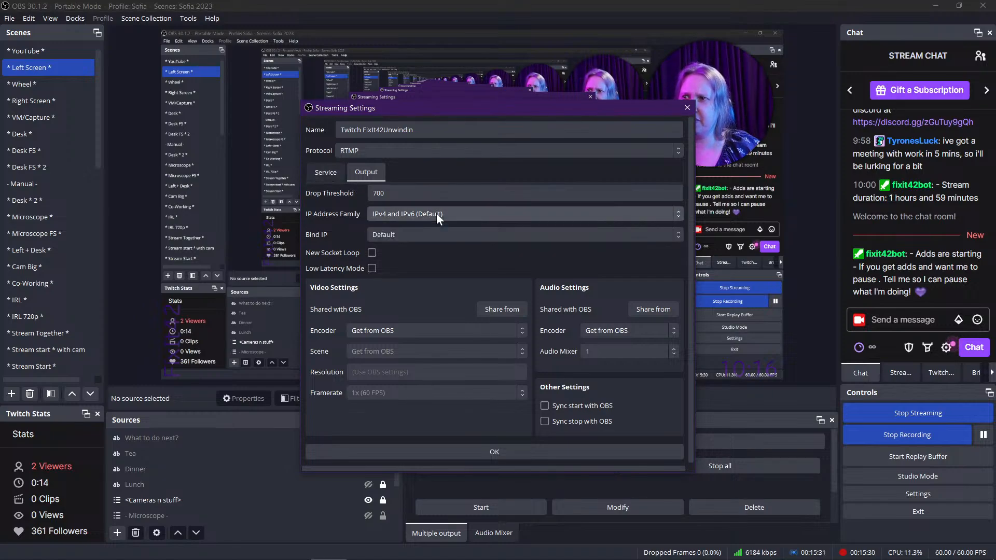
click(402, 213)
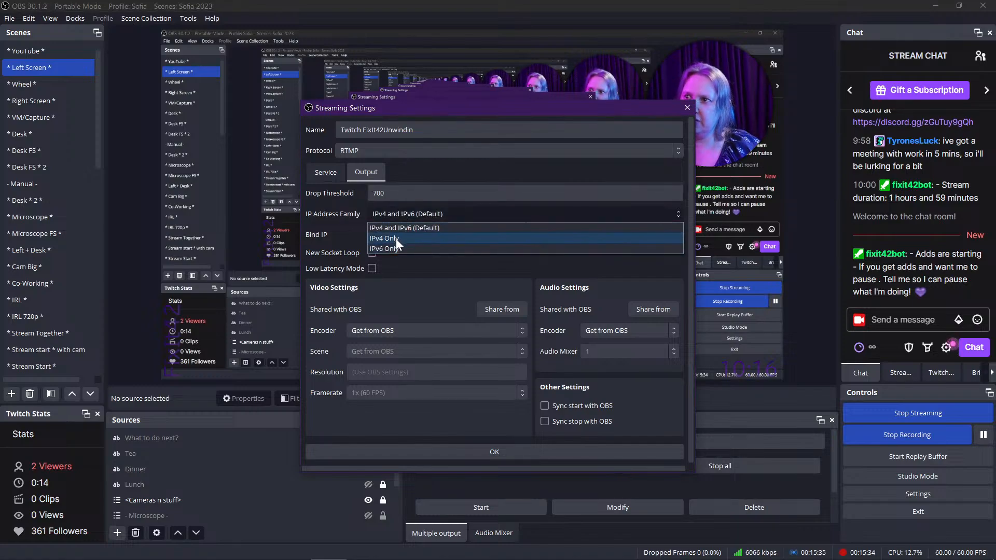
click(396, 239)
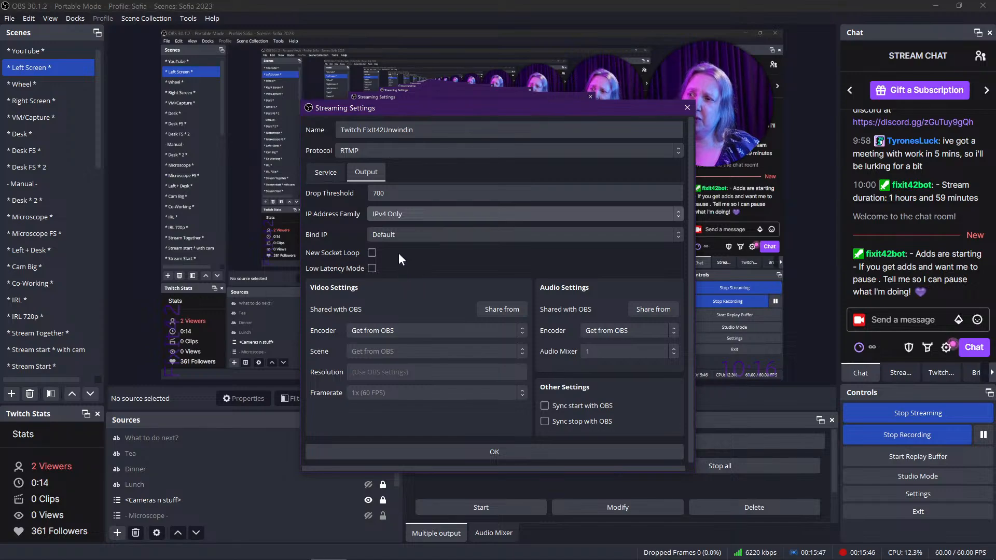
click(397, 218)
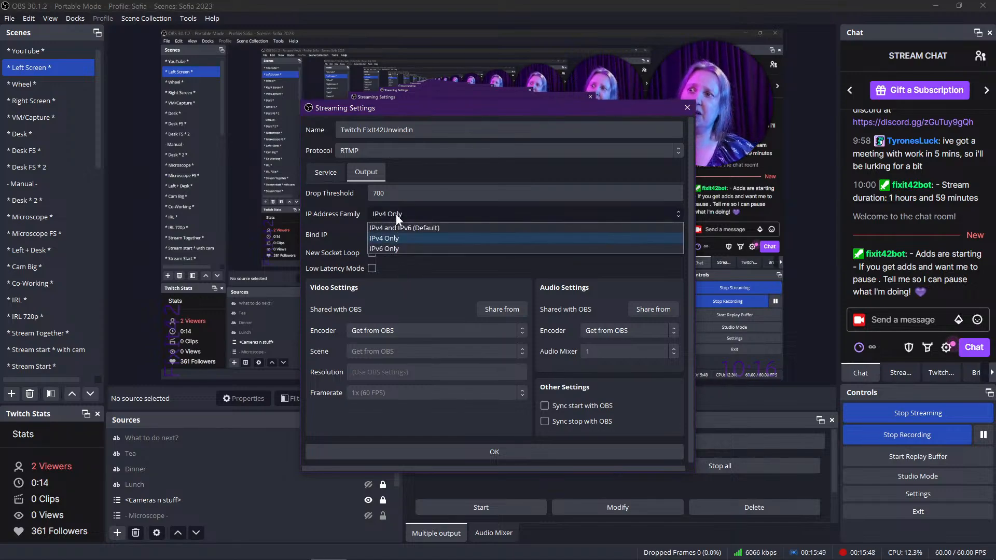
click(395, 214)
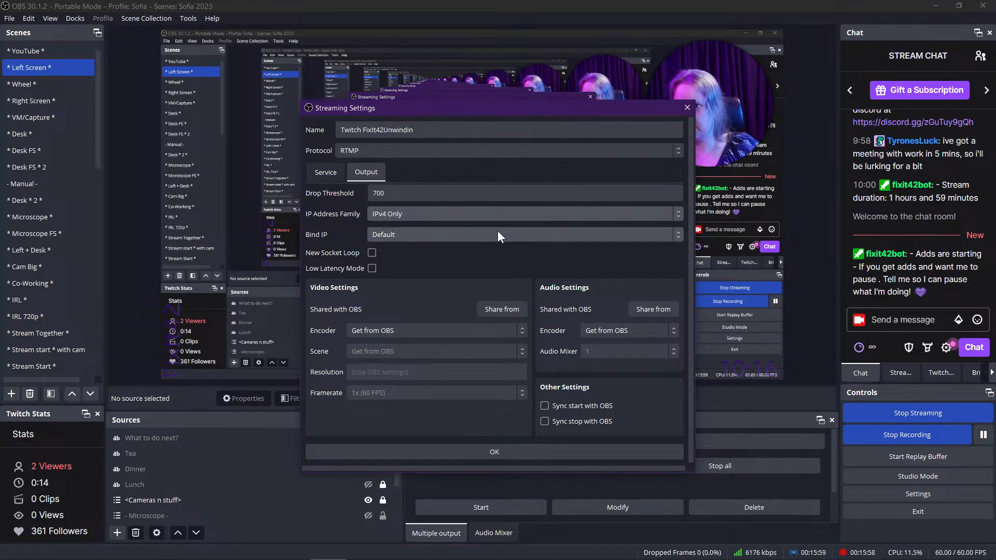
click(330, 172)
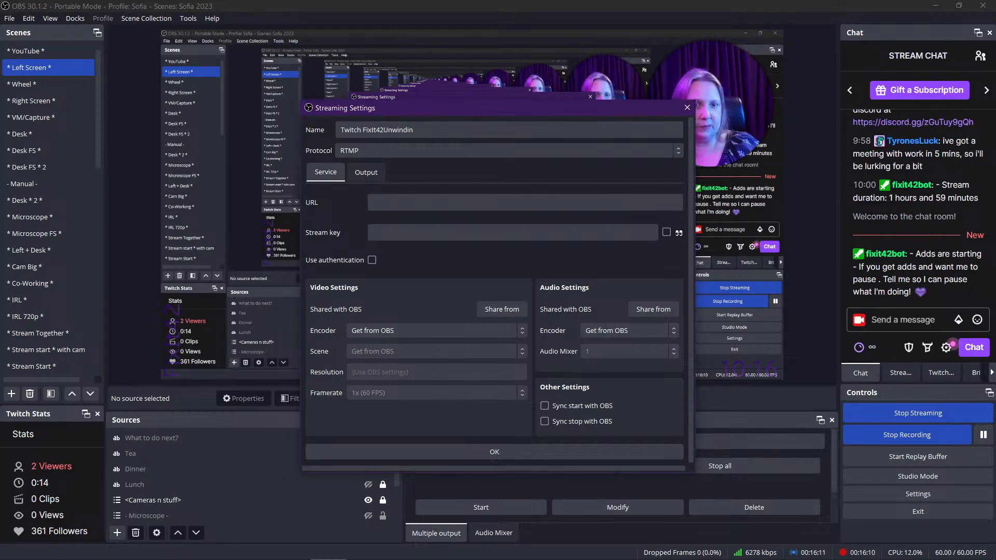
key(alt+Tab)
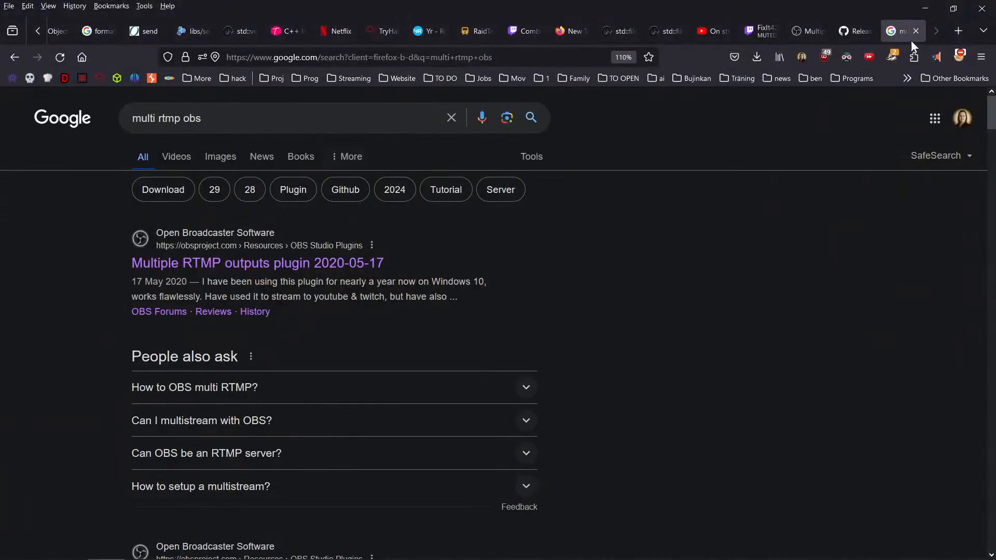
click(957, 30)
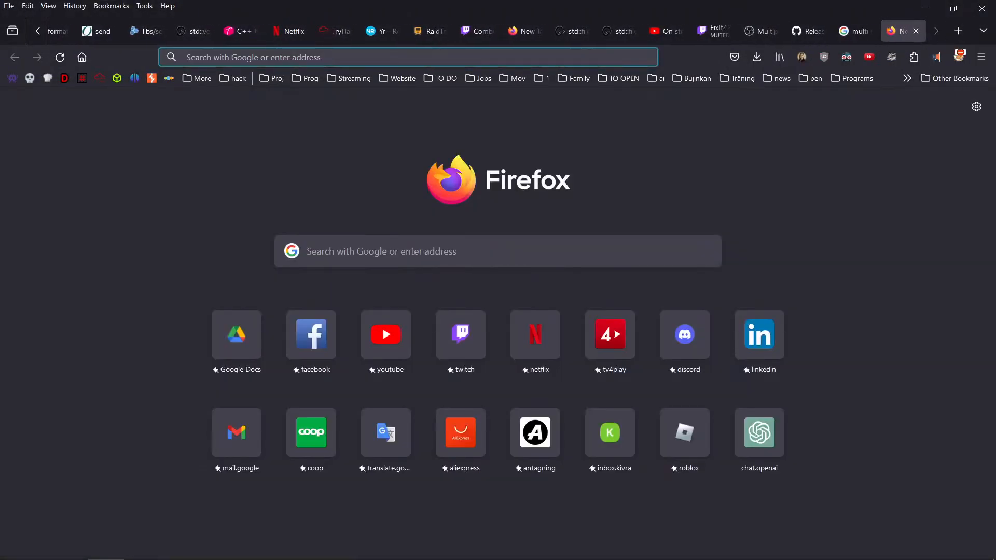
key(ctrl+w)
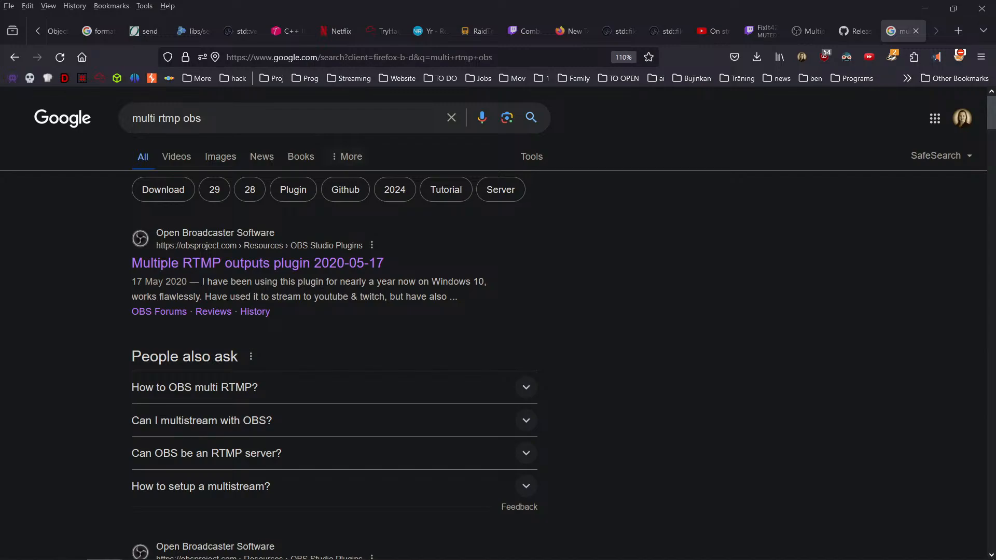
- Return to OBS, bring over the Twitch home page window, pause its featured live stream, and move the window away again
click(929, 3)
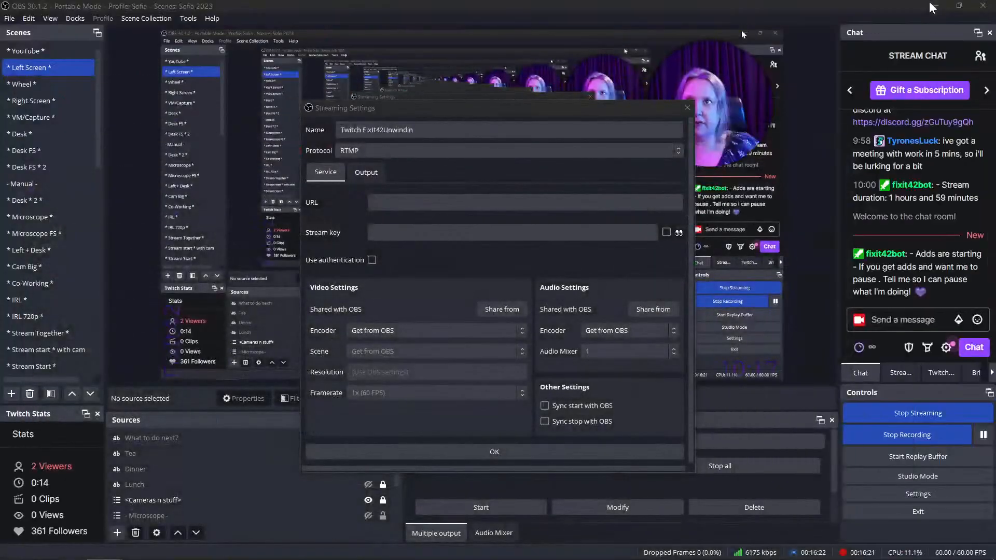
click(614, 112)
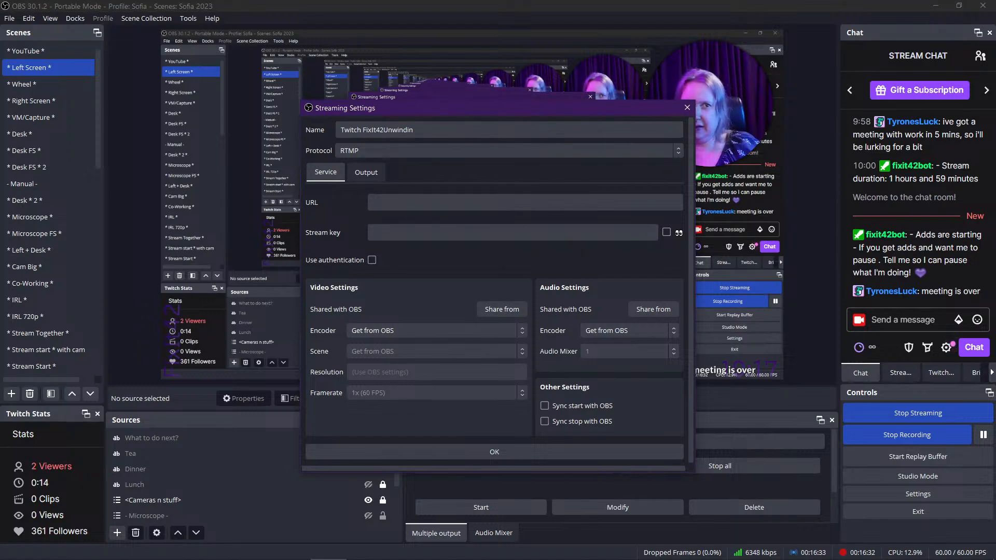
key(alt+Tab)
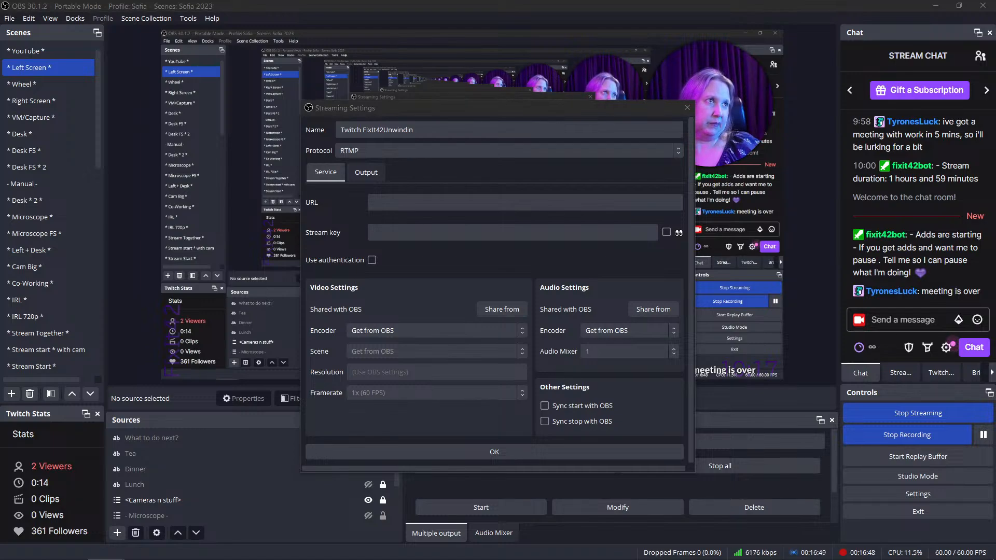
drag(995, 98, 623, 73)
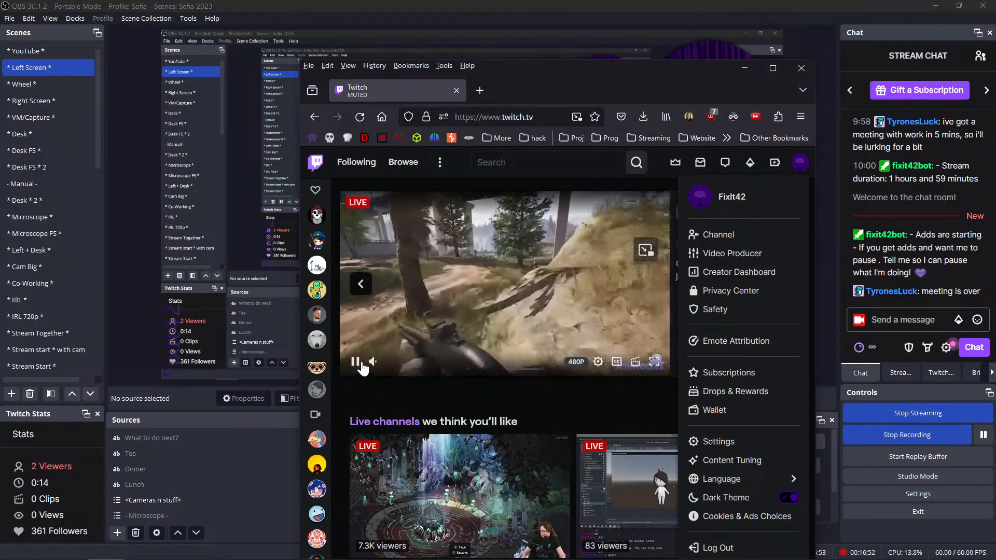
click(356, 362)
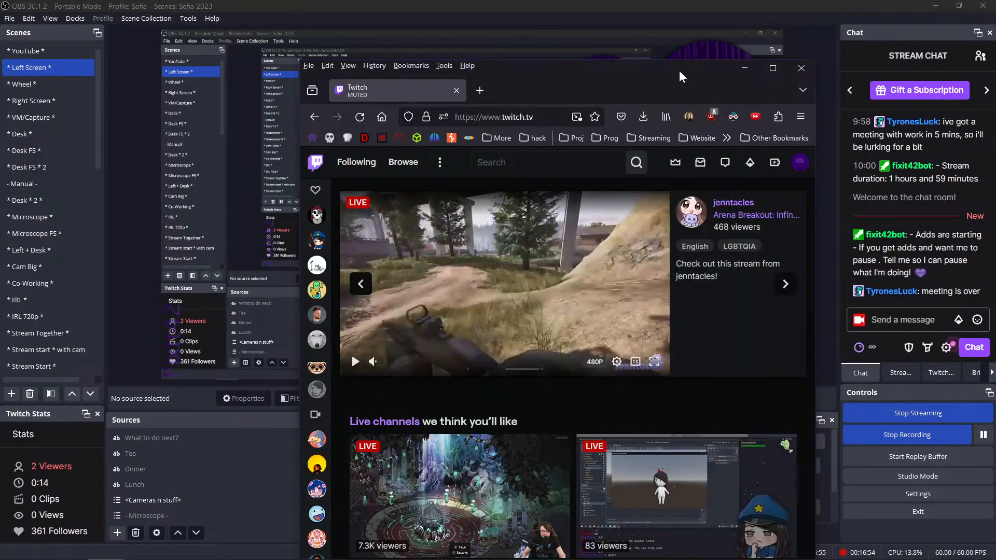
drag(679, 70, 995, 77)
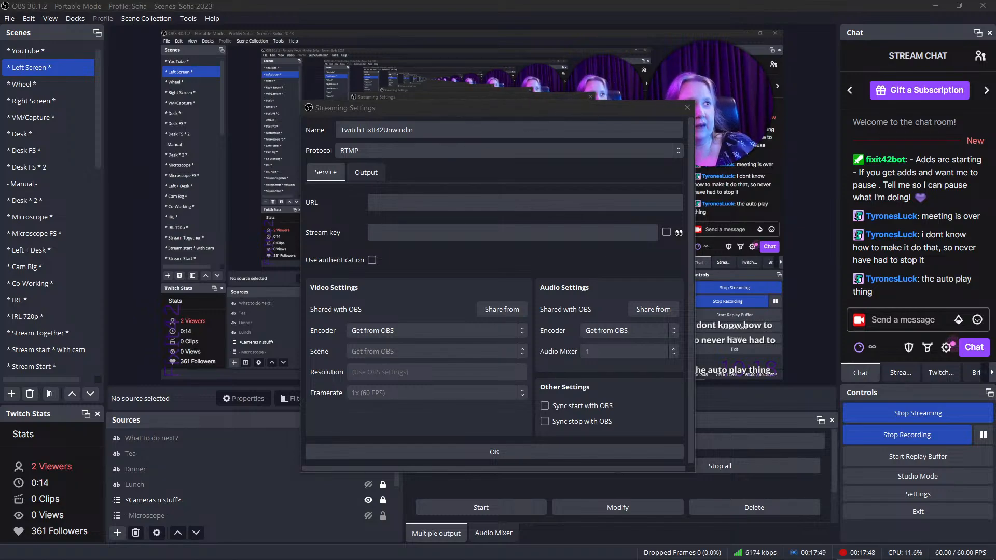
- View the second Twitch channel's Channel settings in the Creator Dashboard and move the browser window out of the way
drag(995, 205, 995, 124)
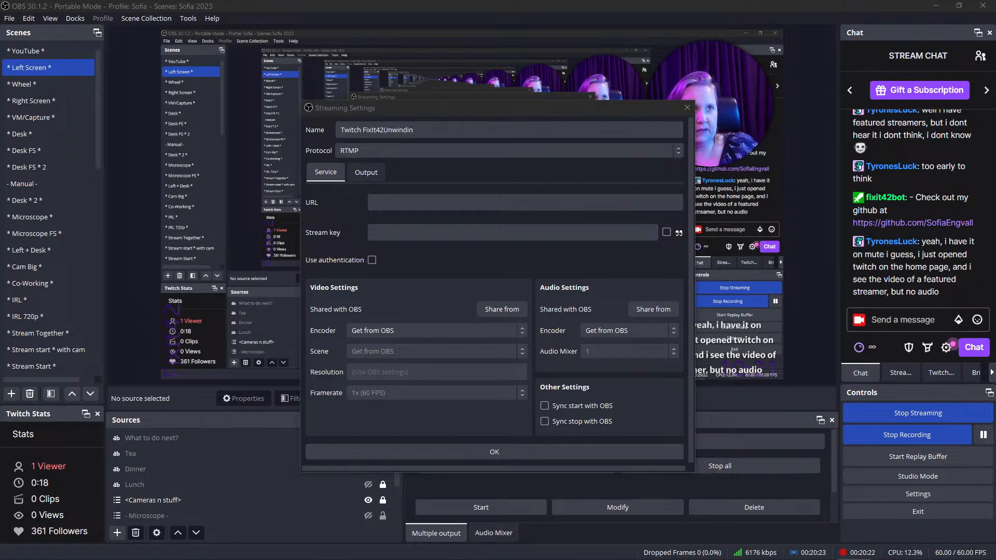
drag(995, 87, 466, 57)
double_click(466, 57)
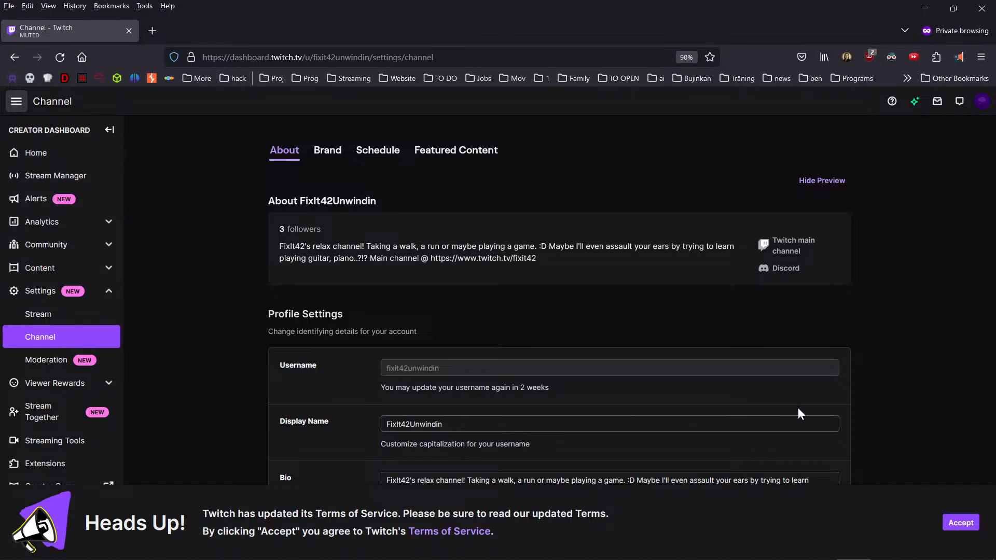
drag(654, 7, 995, 10)
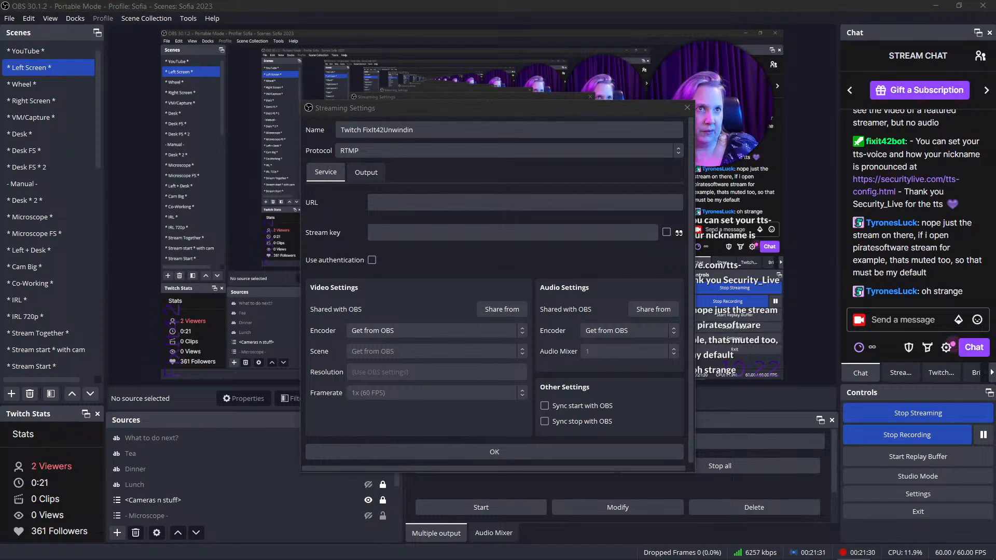
- Enter the Twitch channel's stream key in the new target's Stream key field, leave the URL empty, and save the target
click(458, 199)
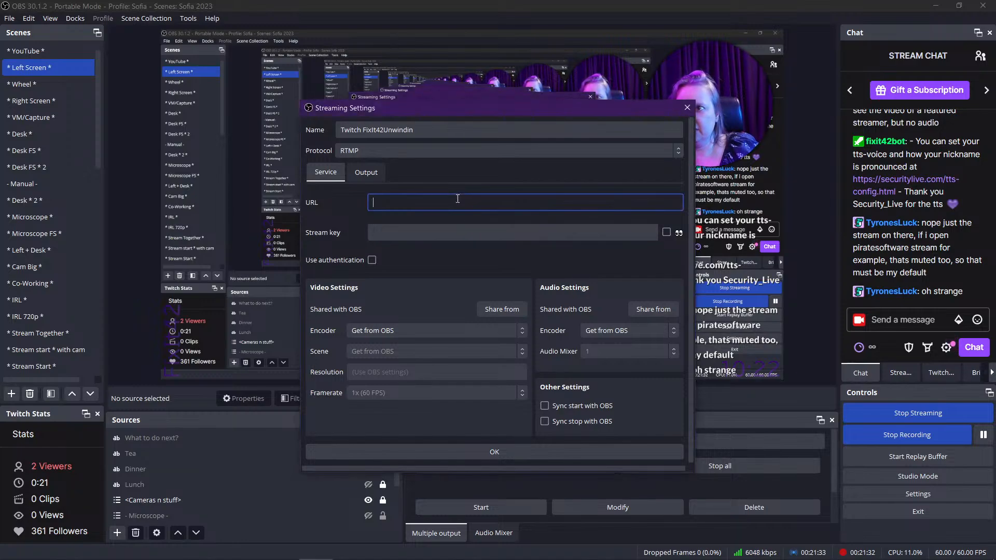
click(507, 233)
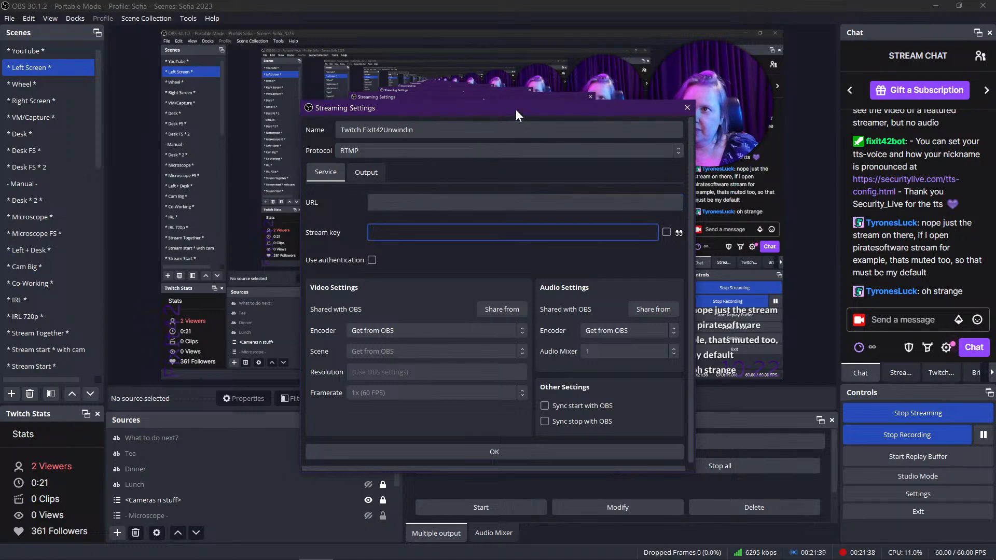
key(Escape)
drag(995, 118, 464, 119)
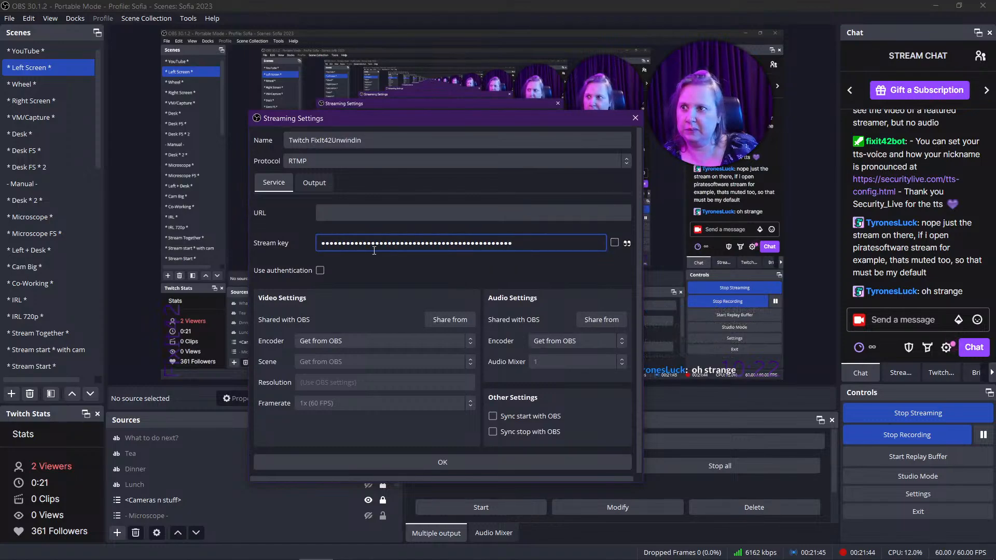
click(345, 207)
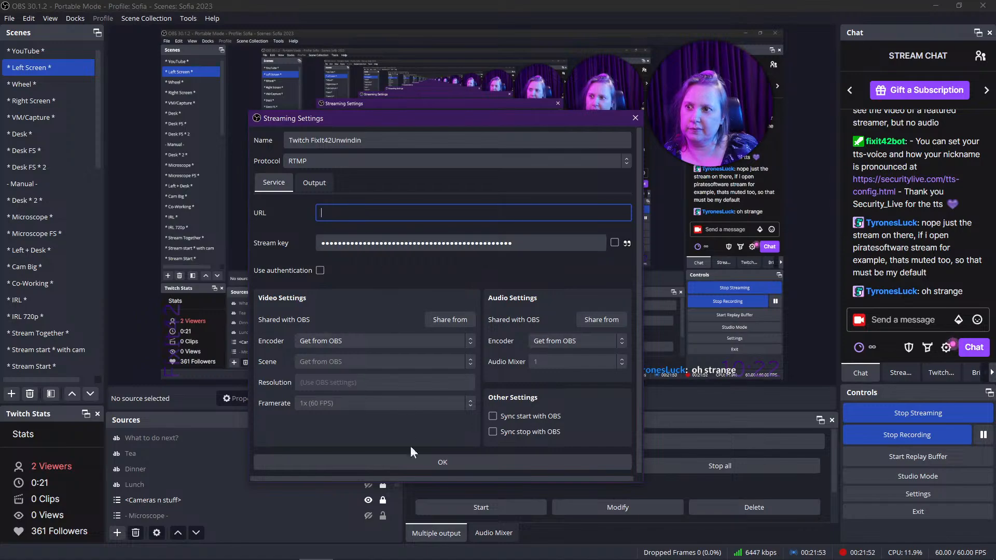
click(418, 462)
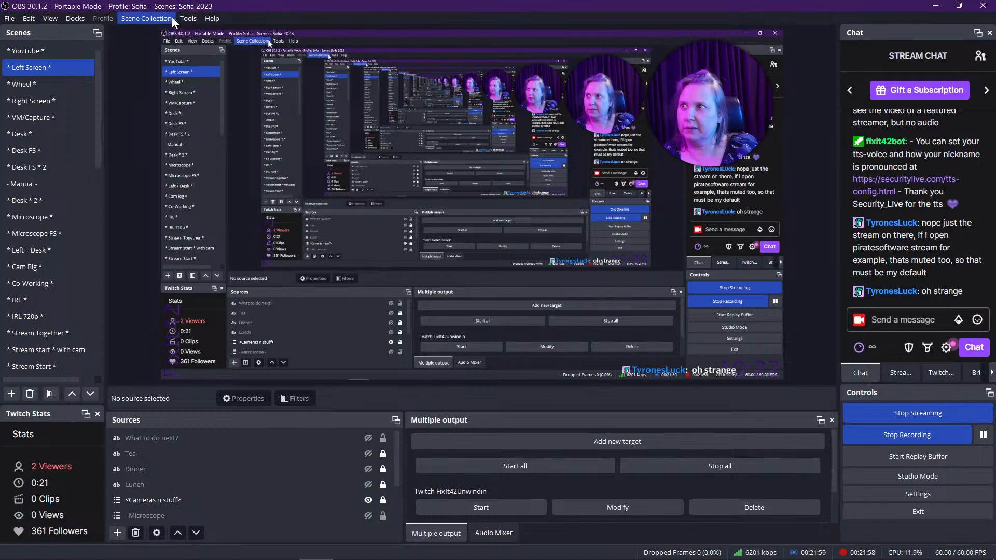
- Check the service and server options in the OBS Stream settings, and close the settings without changes
click(960, 495)
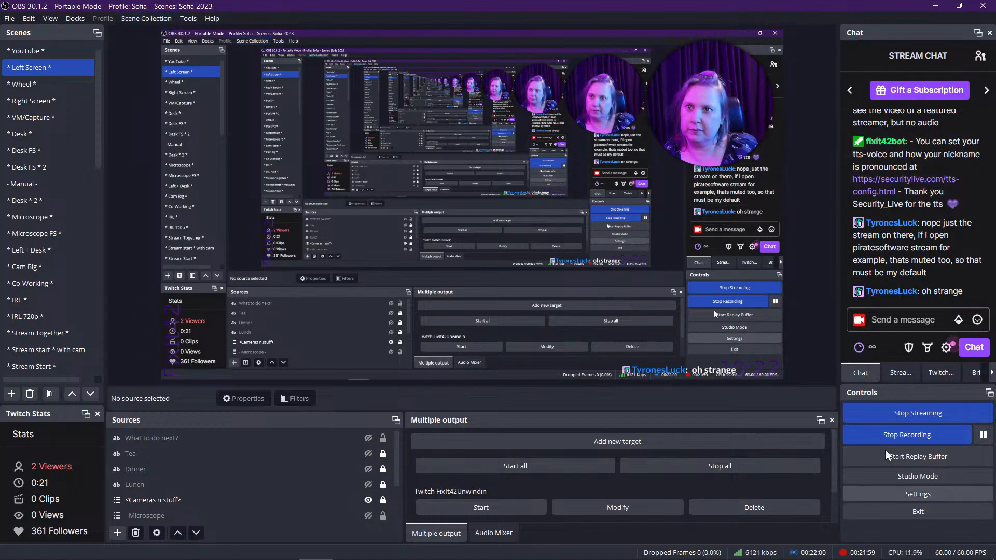
drag(481, 83, 995, 58)
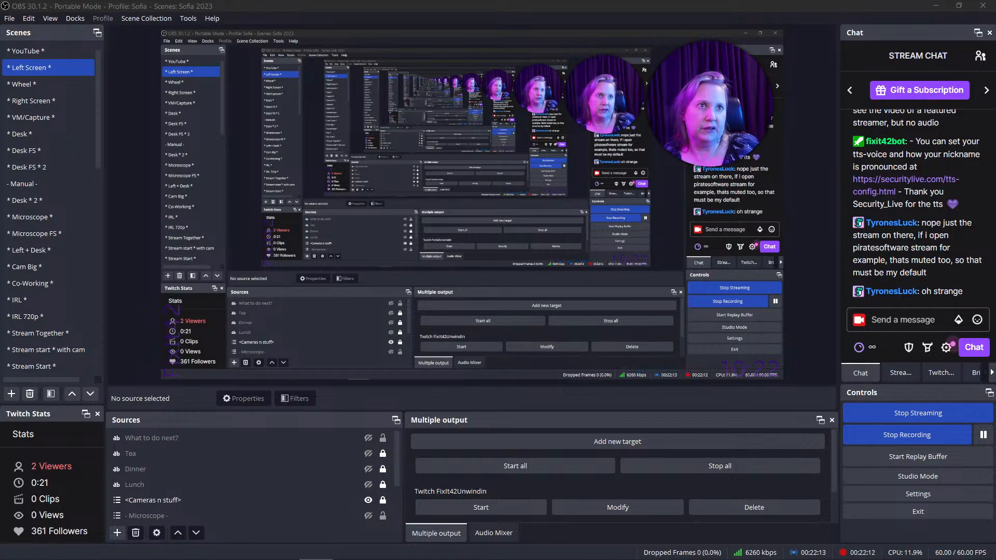
drag(995, 130, 386, 123)
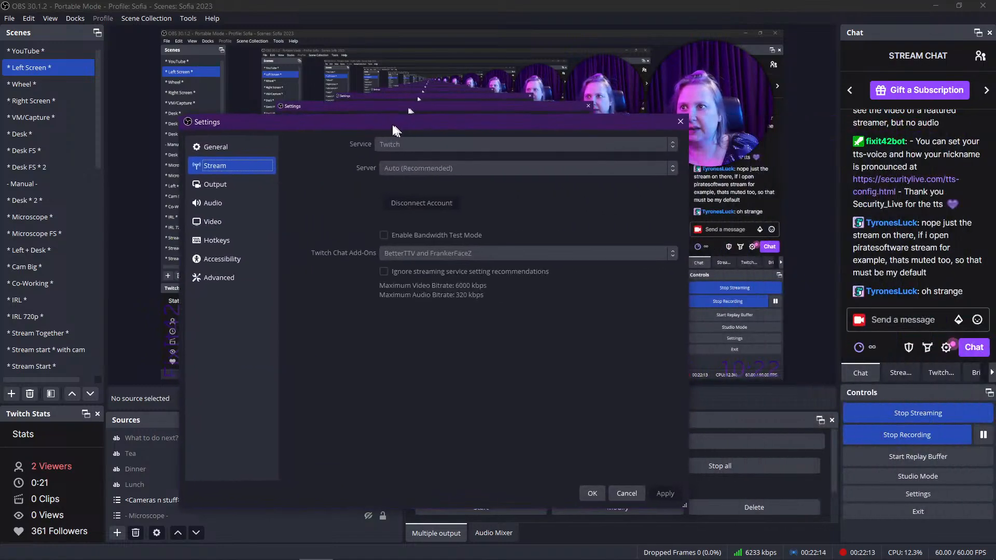
click(672, 120)
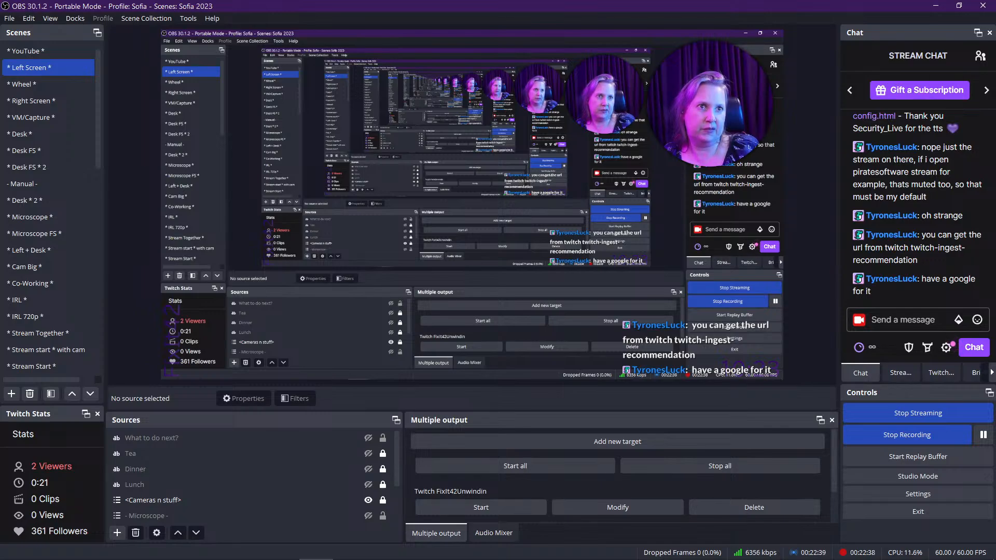
- Look through the Stream and Channel settings in the Twitch Creator Dashboard for a streaming server URL
drag(995, 129, 555, 51)
double_click(555, 52)
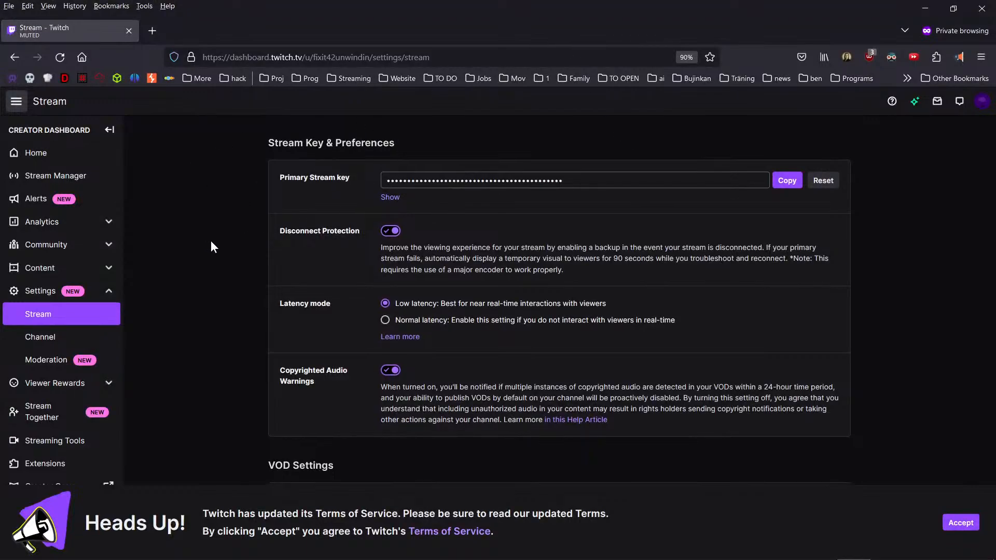
scroll(216, 240, down, 8)
scroll(217, 241, down, 4)
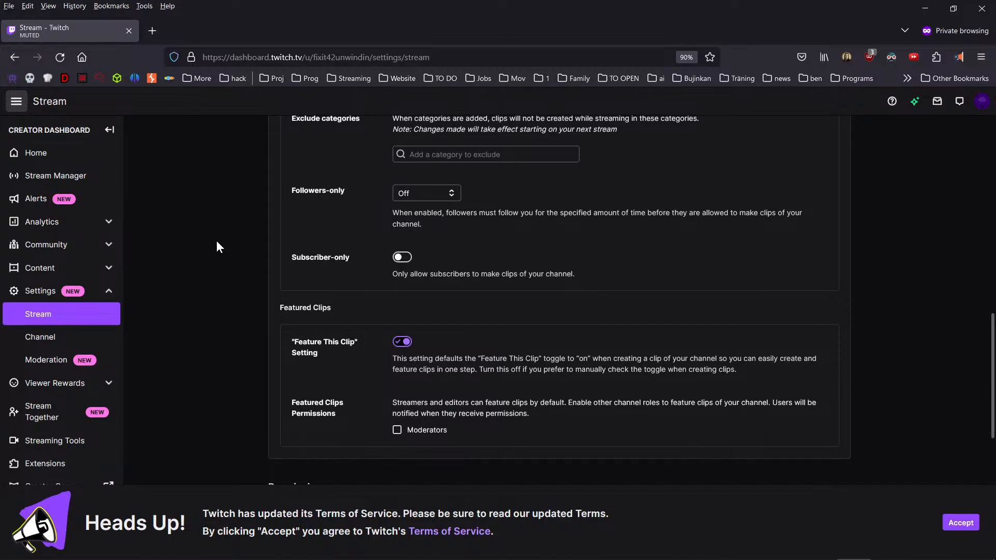
scroll(216, 241, down, 8)
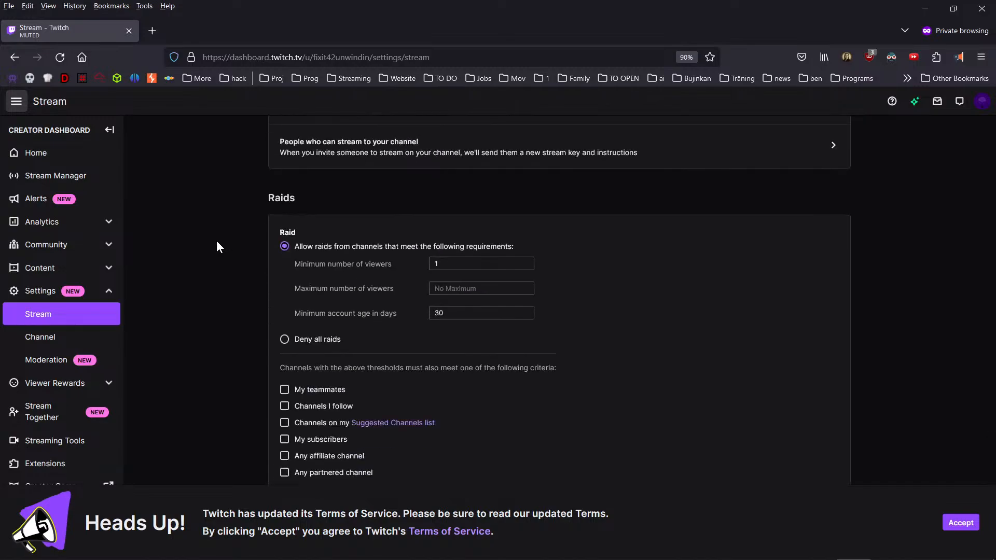
scroll(217, 241, up, 5)
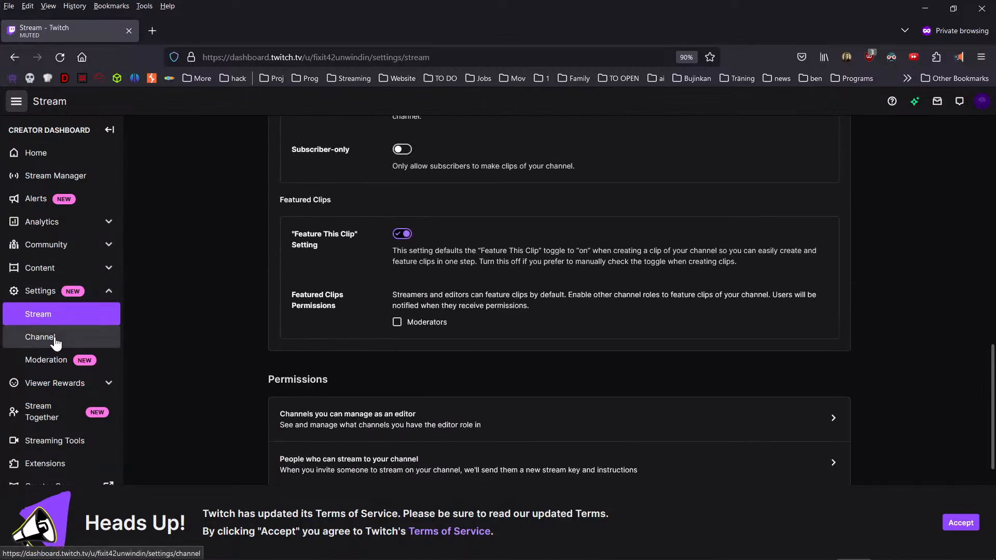
click(26, 338)
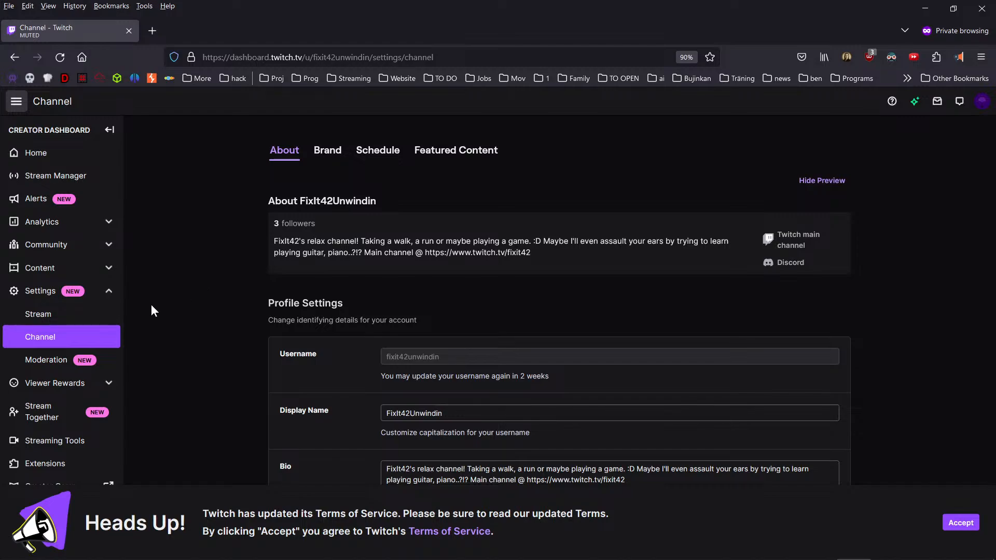
click(63, 322)
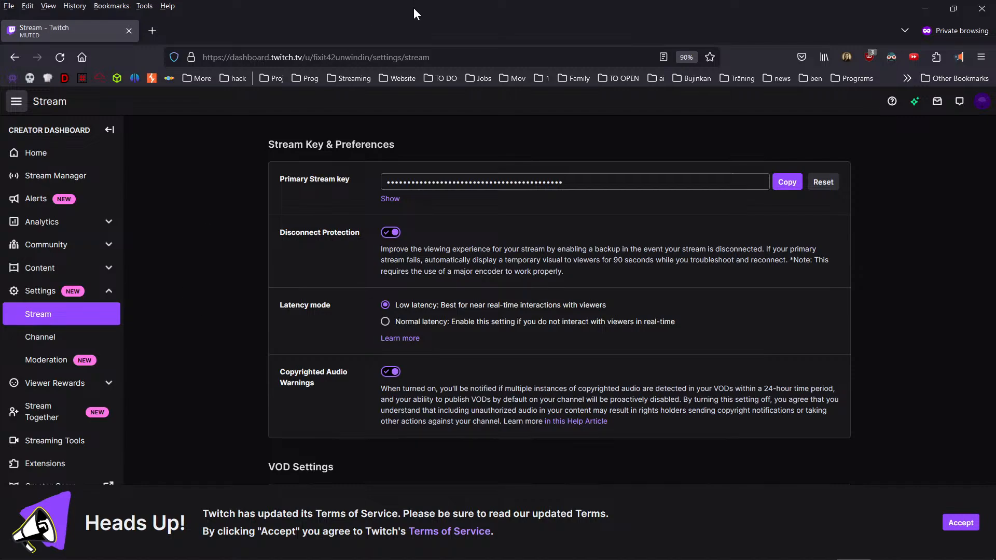
drag(414, 9, 995, 46)
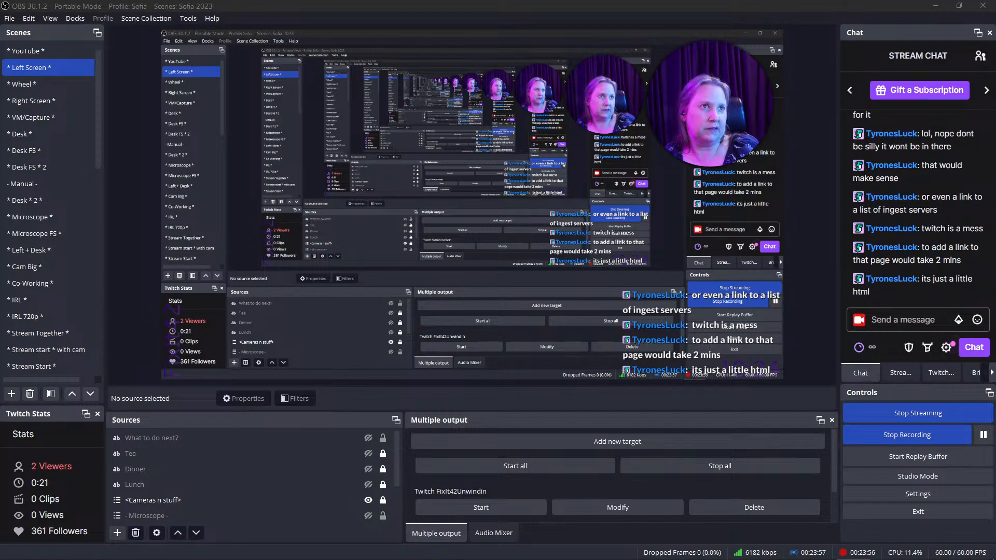
- Copy the Stockholm (3) ingest URL without its stream key placeholder from the Twitch Ingest Recommendation page, and return to the main OBS window
drag(995, 136, 613, 106)
double_click(612, 105)
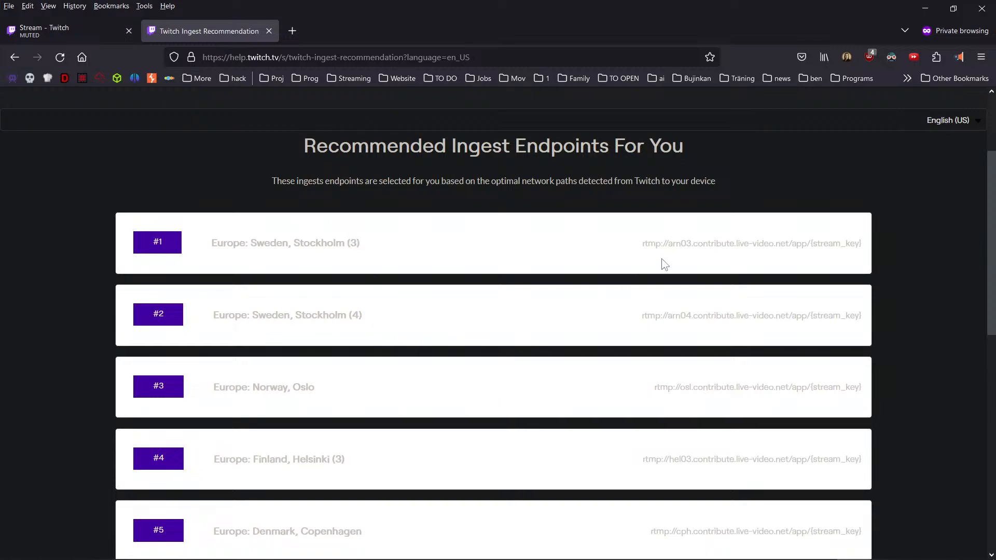
drag(642, 251, 813, 254)
key(ctrl+c)
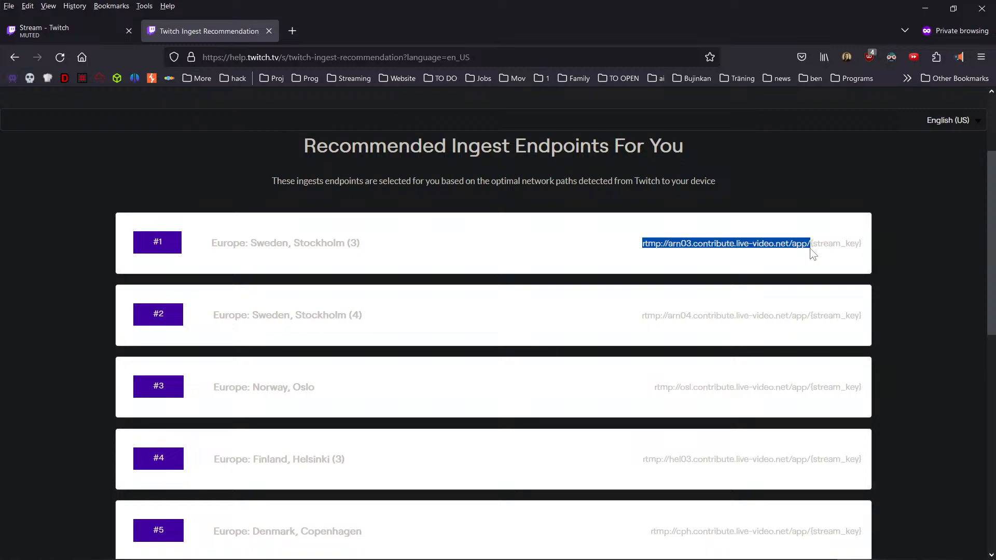
key(alt+Tab)
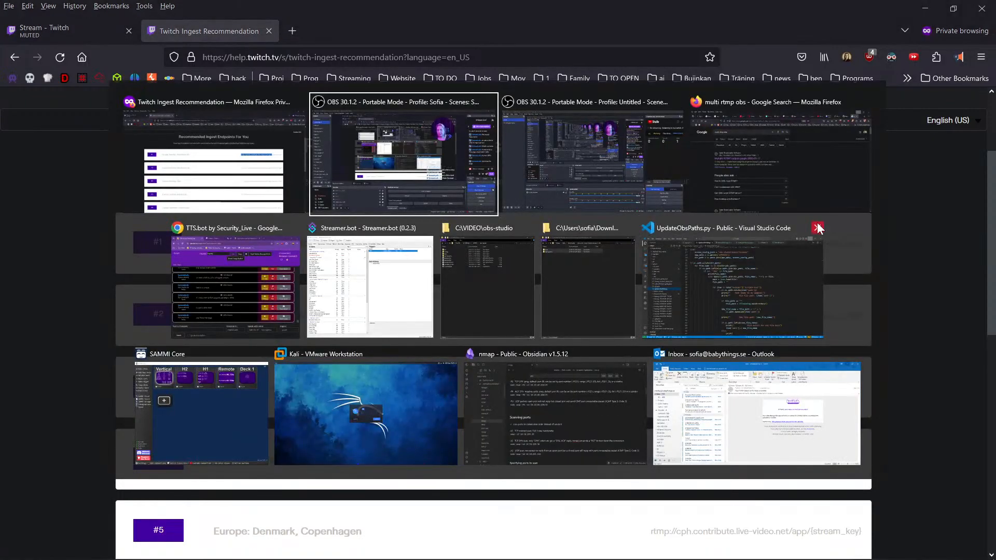
key(alt+Tab)
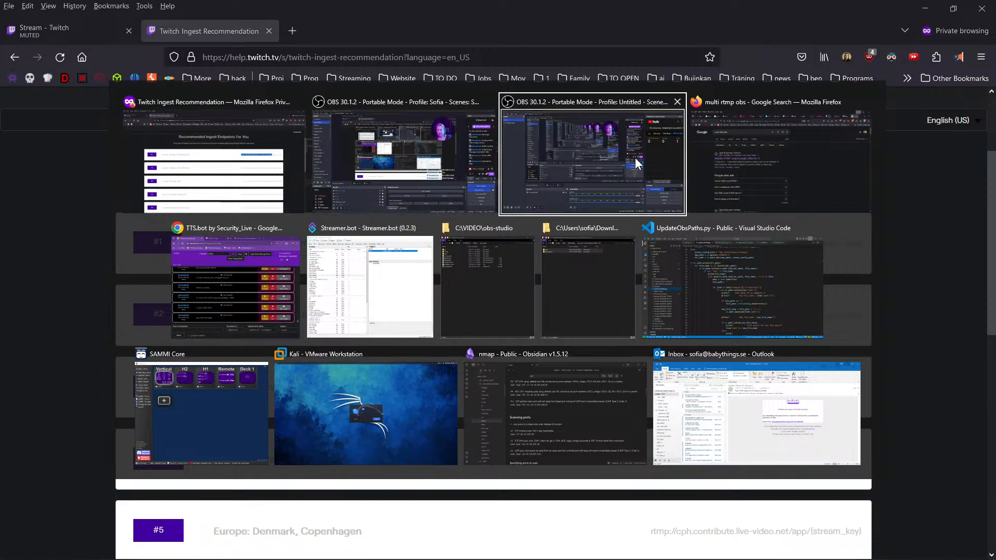
click(425, 142)
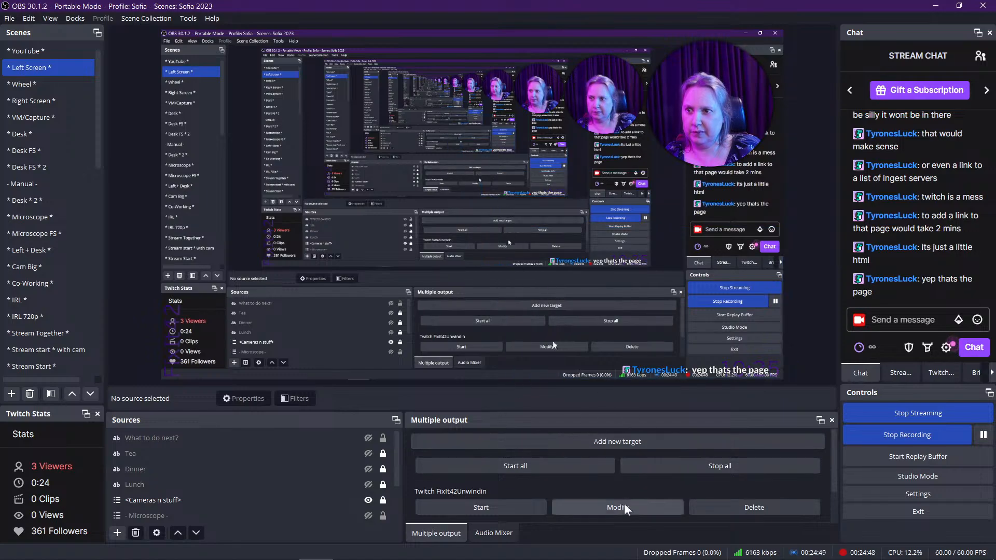
- Modify the Twitch FixIt42Unwindin target and set its URL to rtmp://arn03.contribute.live-video.net/app/
scroll(623, 511, down, 1)
scroll(621, 509, up, 1)
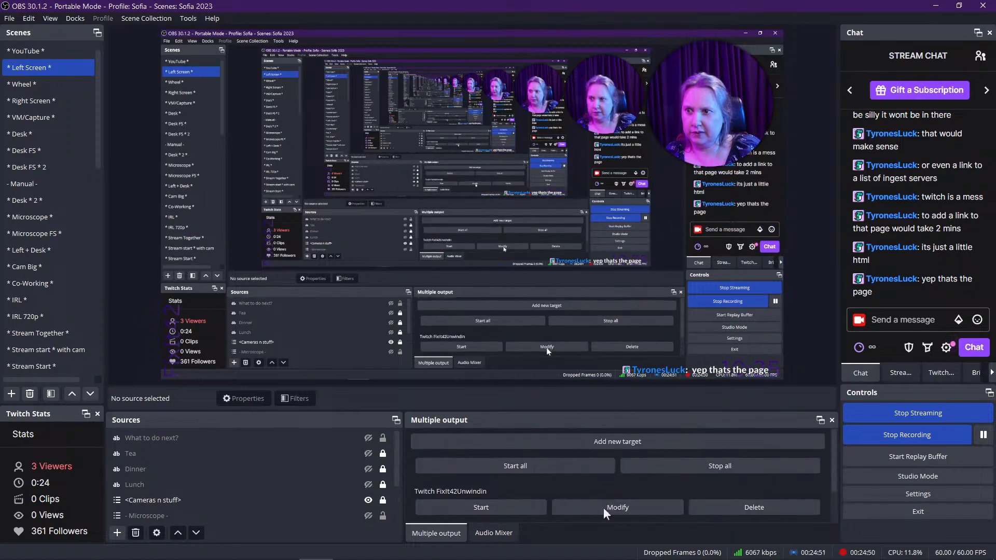
click(659, 508)
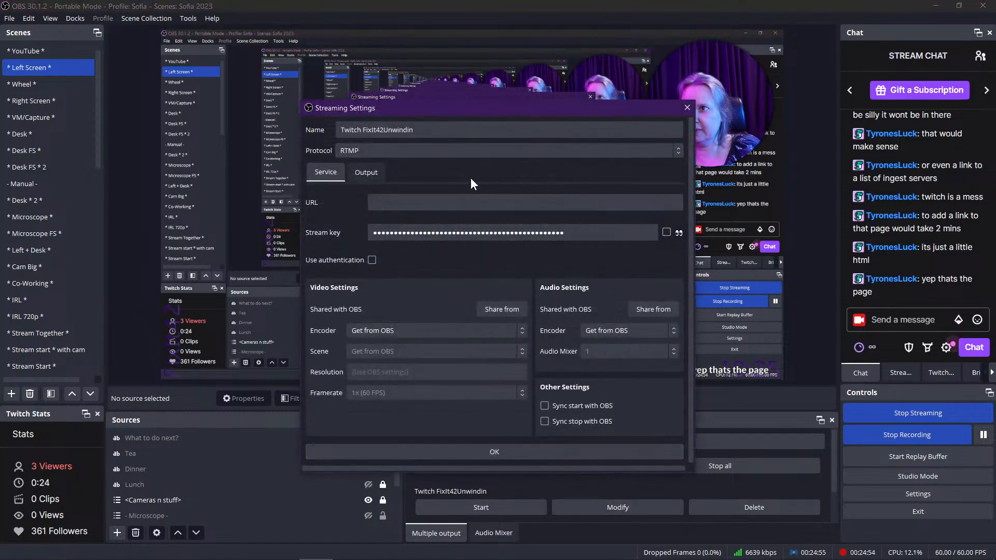
click(473, 202)
key(ctrl+v)
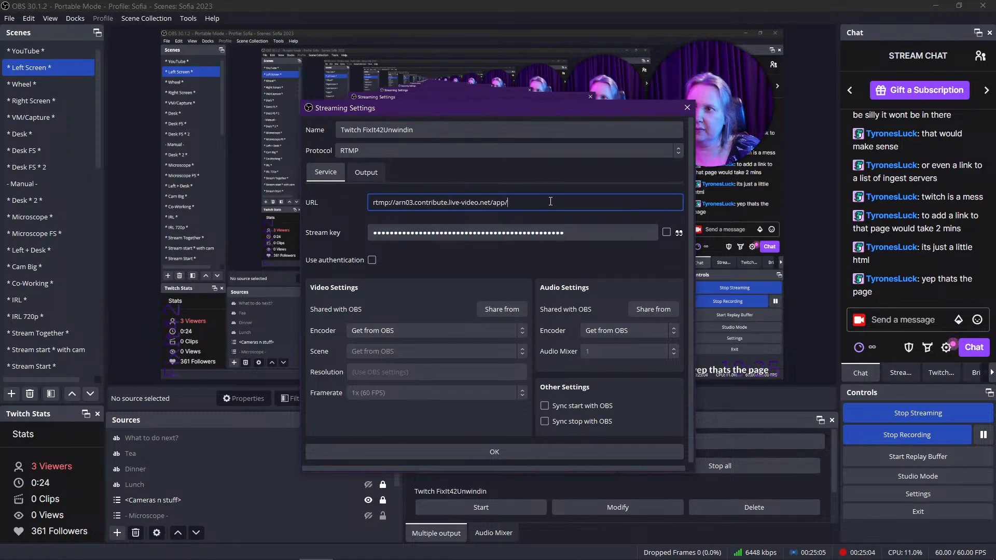
key(Tab)
key(Tab)
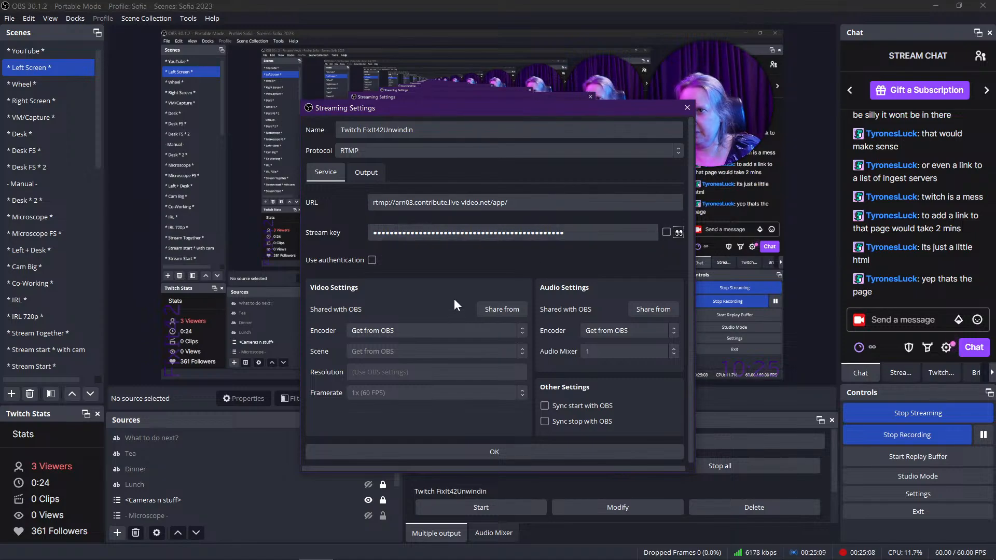
scroll(456, 297, down, 1)
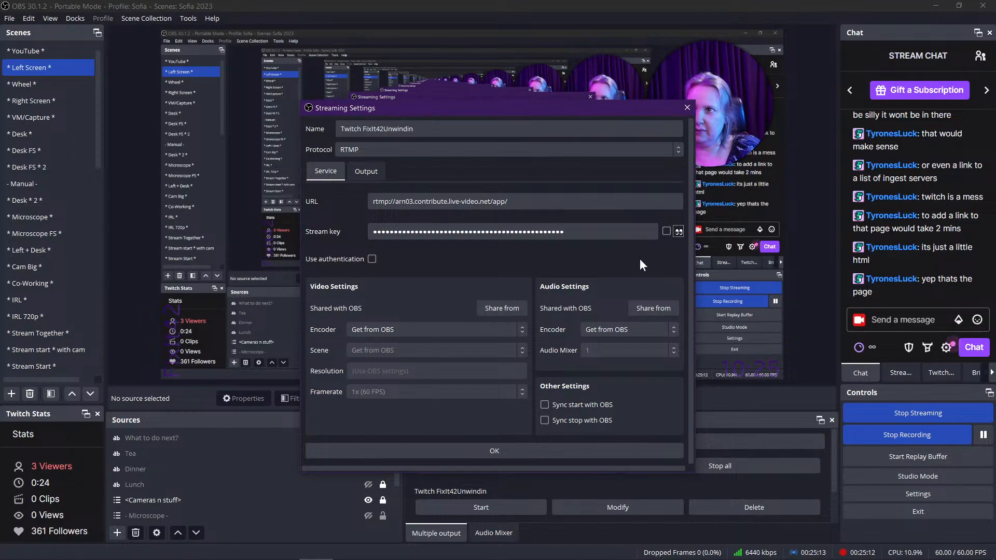
- Save the modified Twitch FixIt42Unwindin target and start its broadcast
click(558, 444)
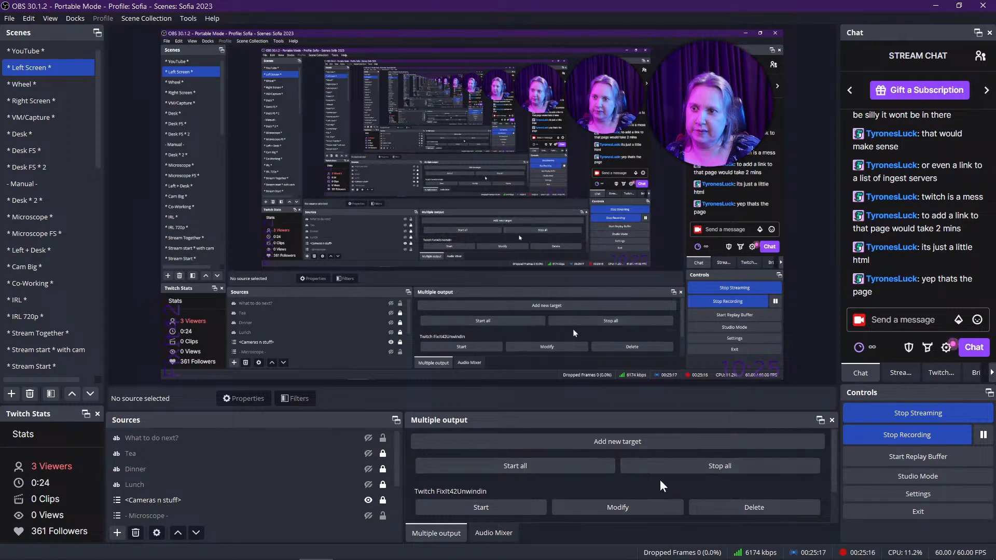
scroll(667, 479, down, 1)
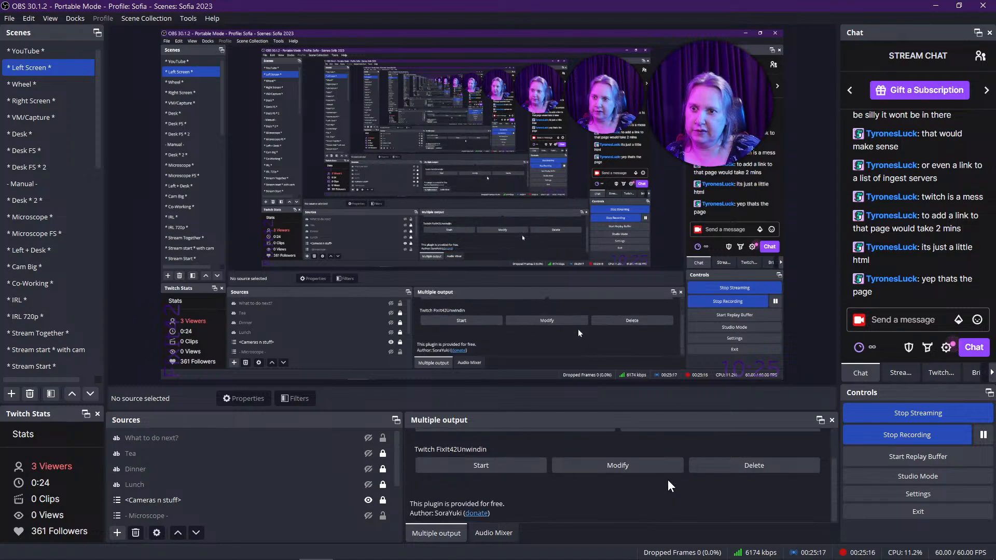
click(478, 466)
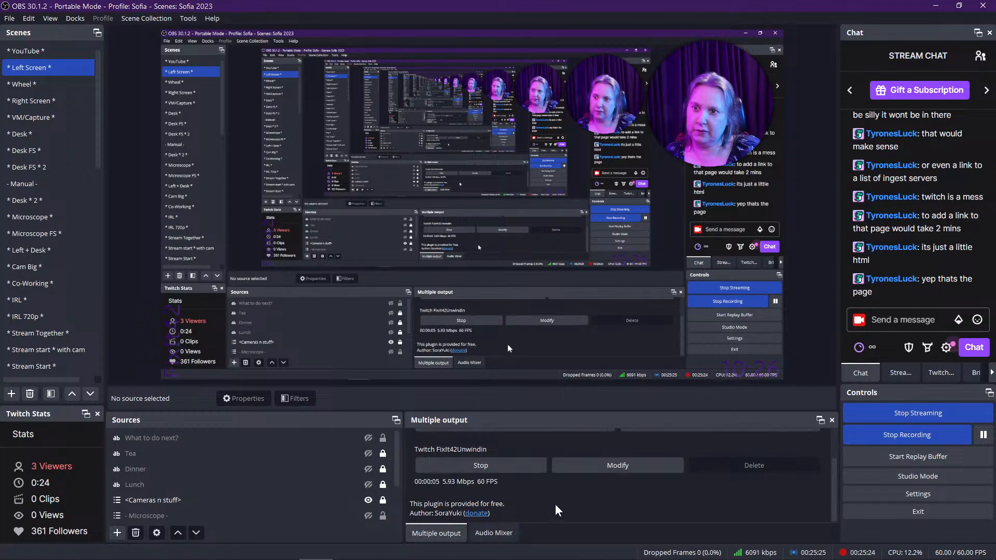
- Check the running target's status in Multiple output, along with the Stream Information and Chat docks
scroll(555, 503, up, 1)
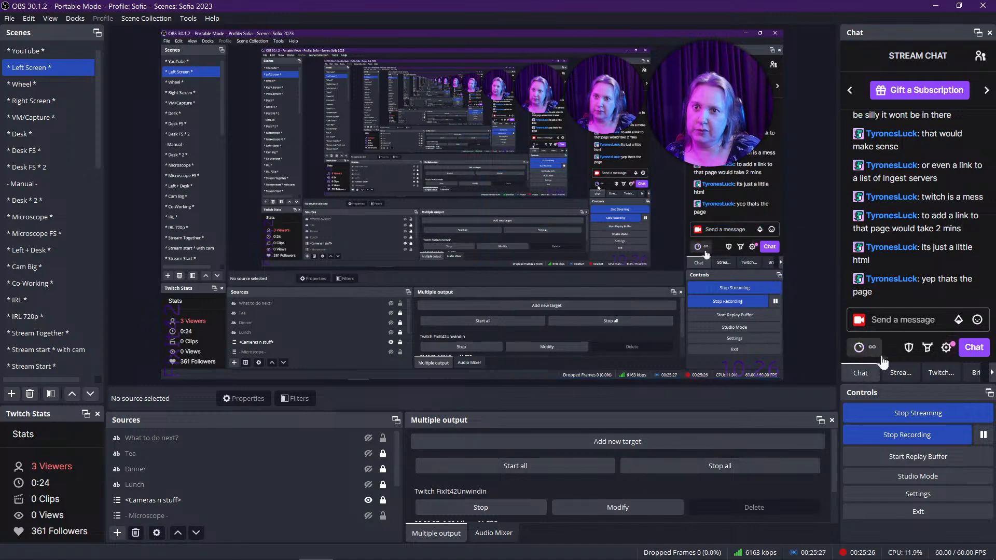
scroll(565, 459, down, 1)
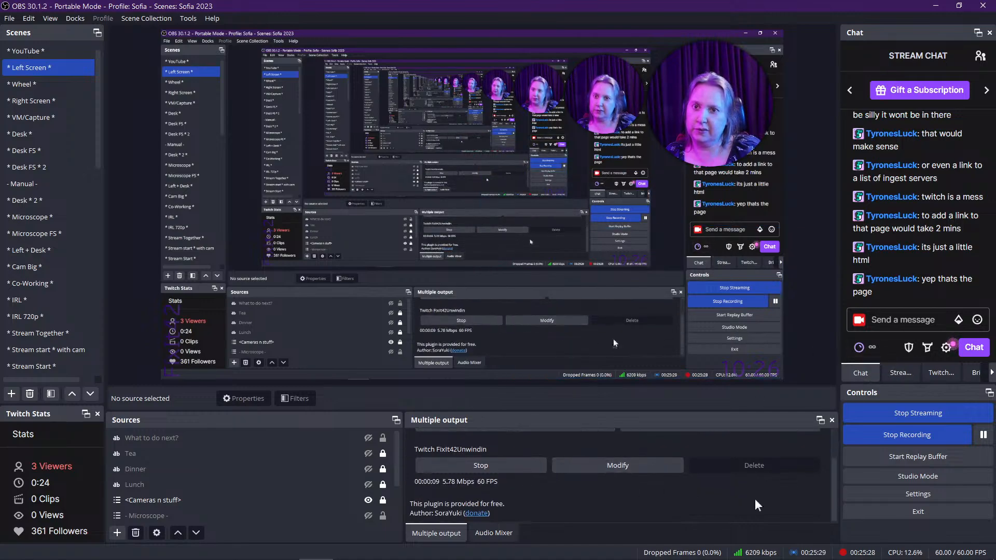
click(907, 376)
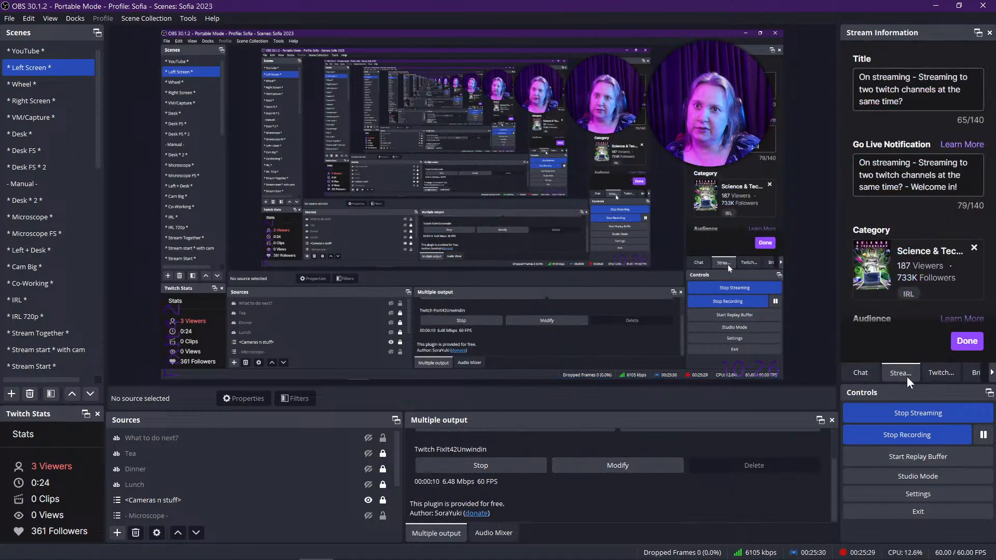
click(857, 372)
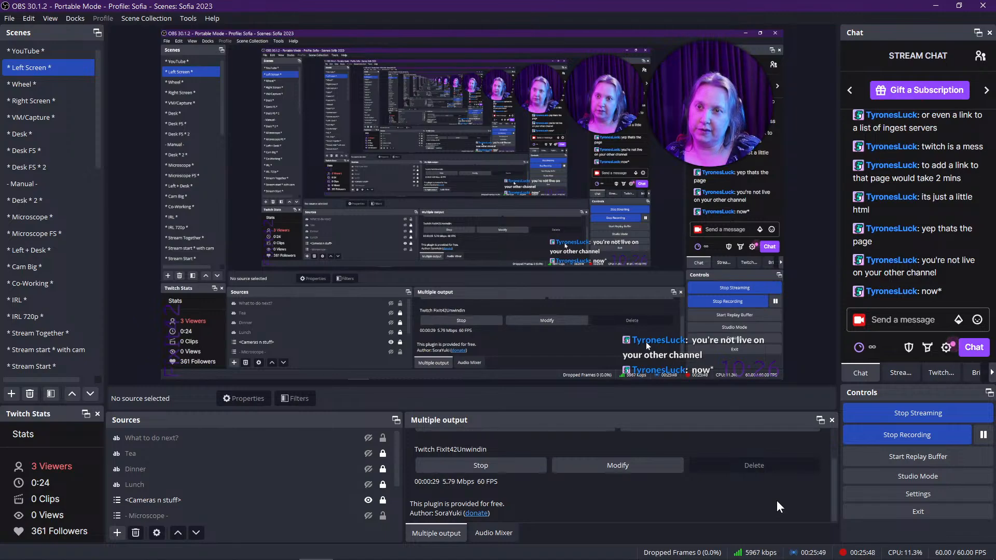
scroll(776, 500, up, 2)
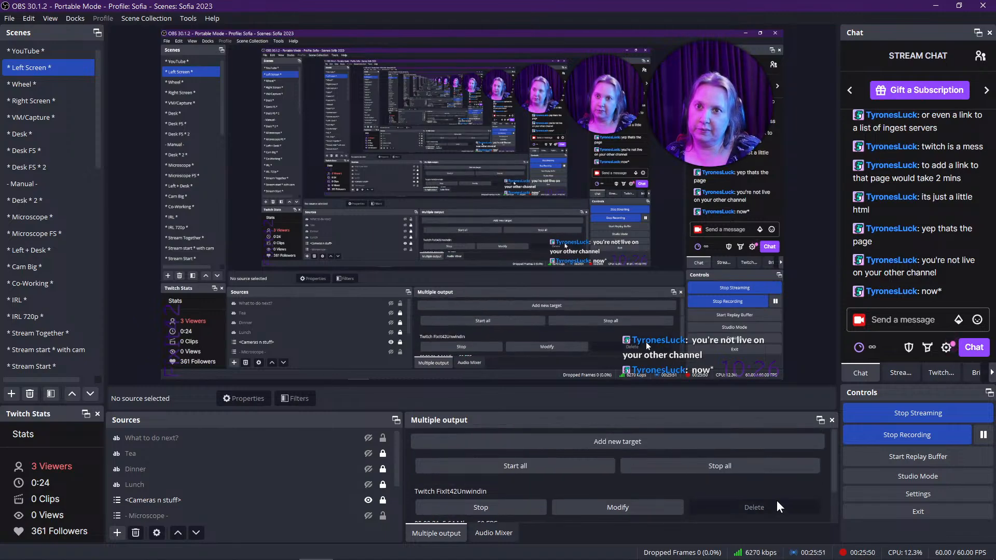
scroll(776, 500, down, 2)
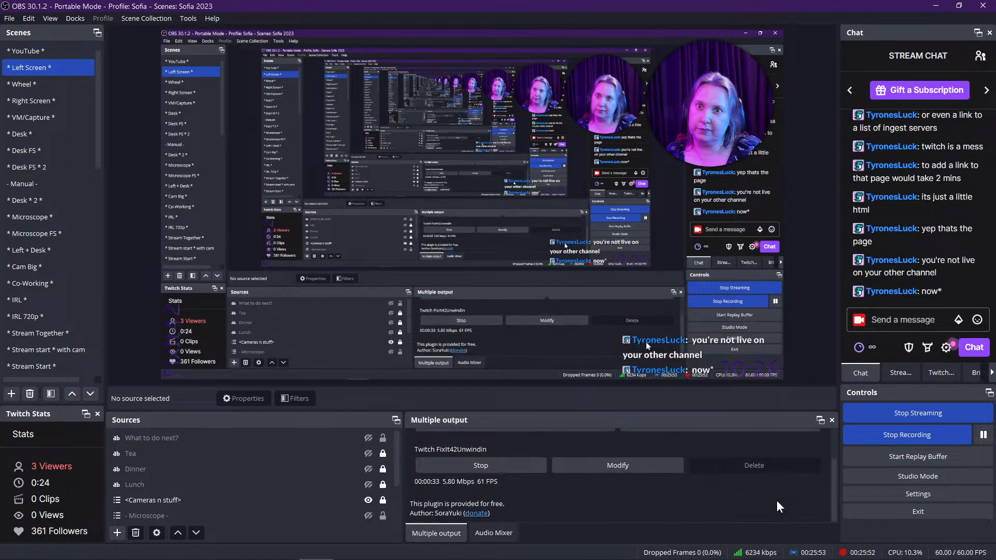
- Switch to Firefox, open twitch.tv in a new tab, and mute the featured stream
mouse_move(188, 559)
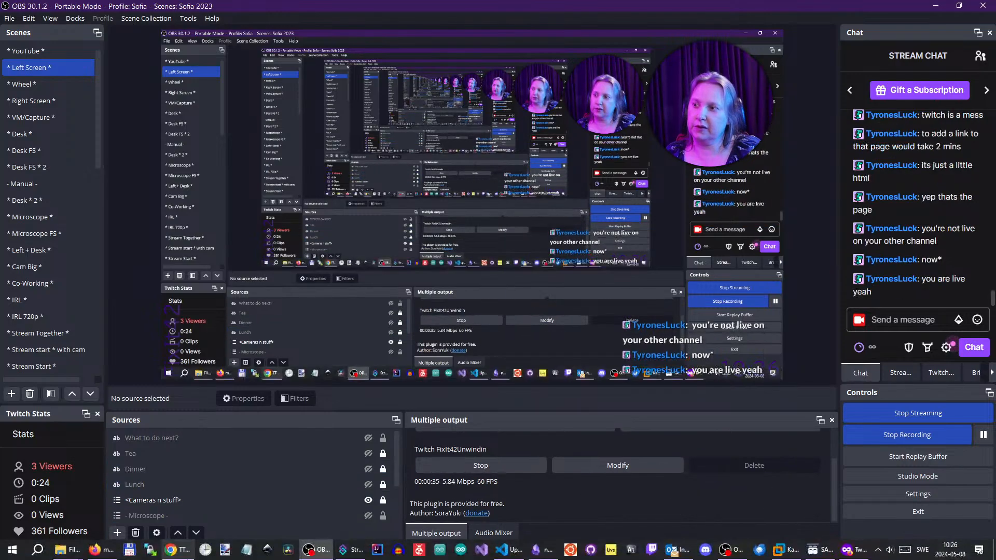
click(98, 550)
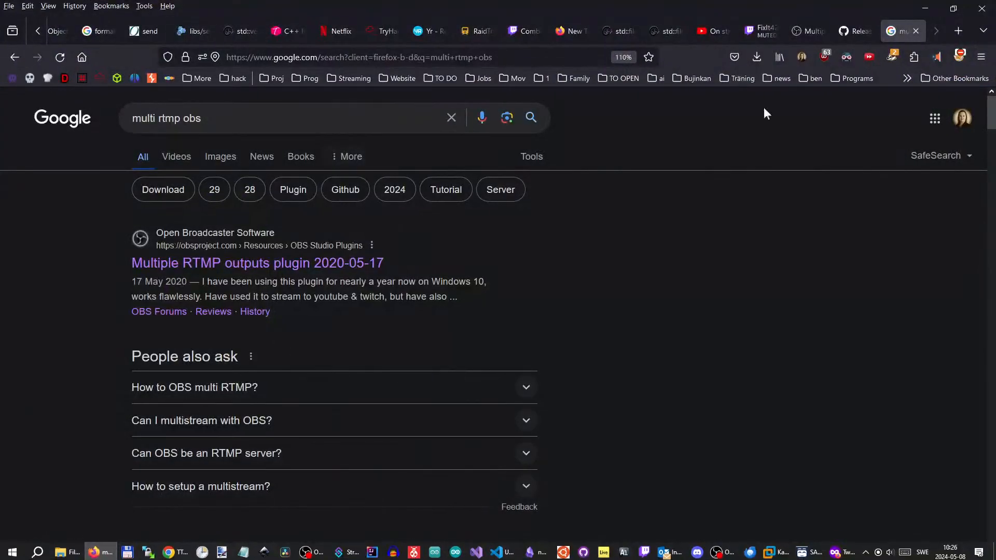
click(958, 31)
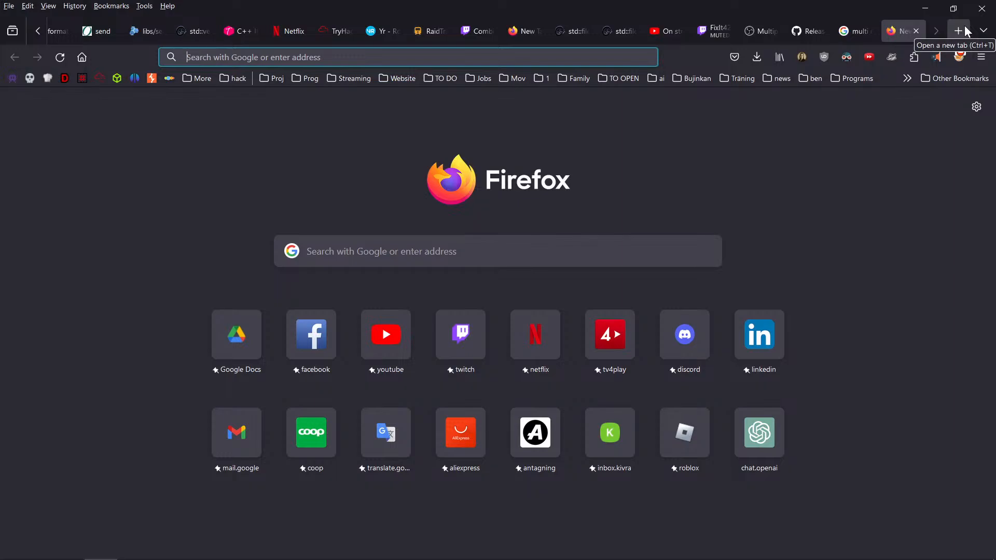
text(twitch.tv/)
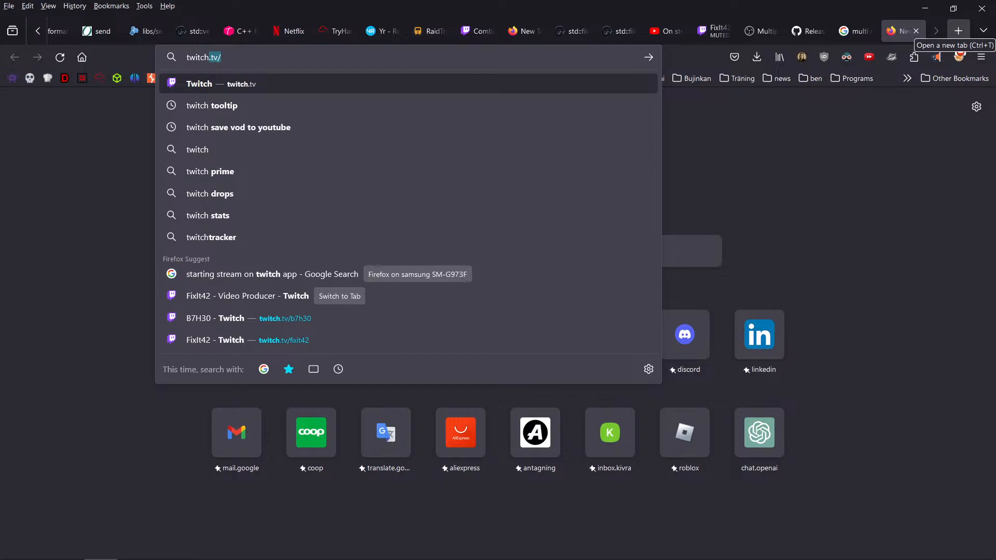
key(Return)
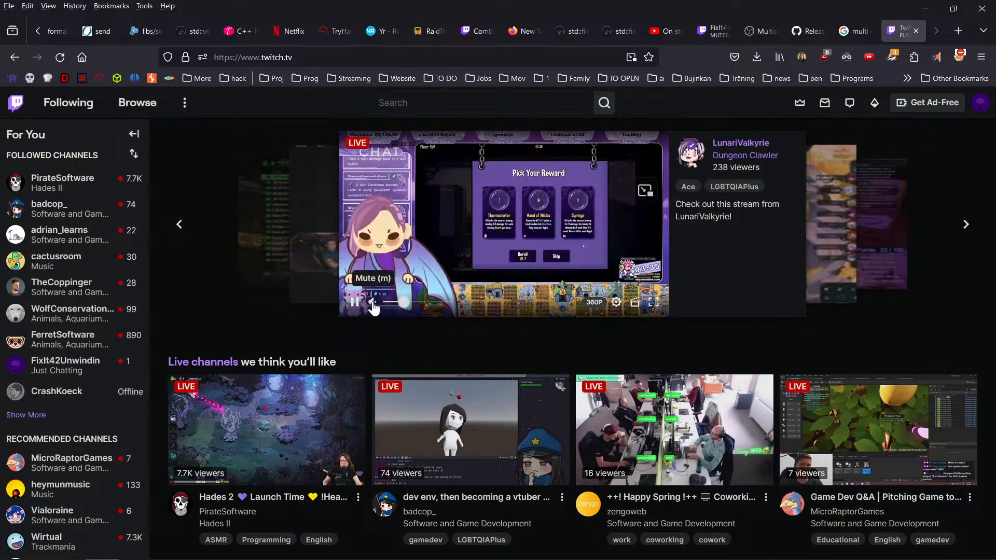
click(374, 304)
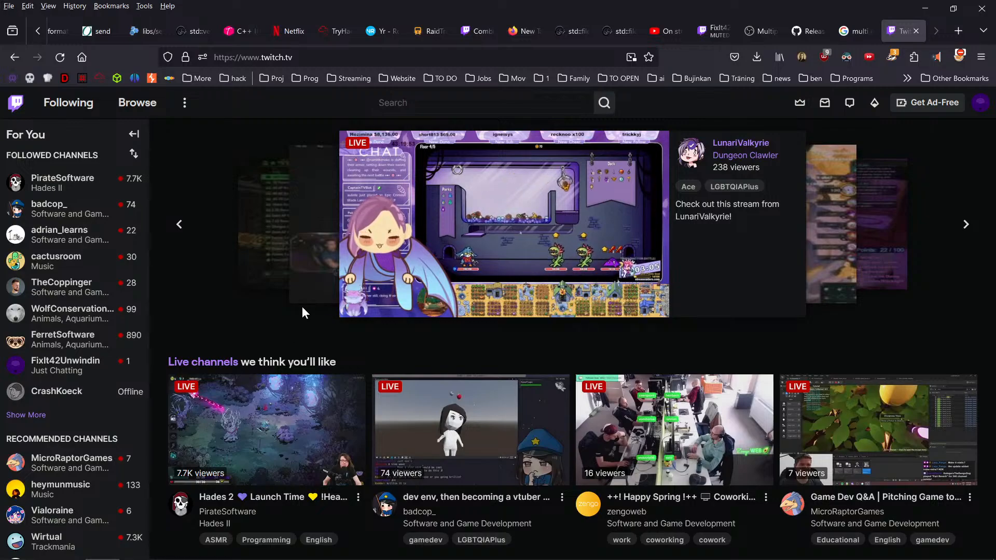
- Check the live broadcast on the FixIt42Unwindin channel page with its browser tab muted, and return to OBS
mouse_move(370, 313)
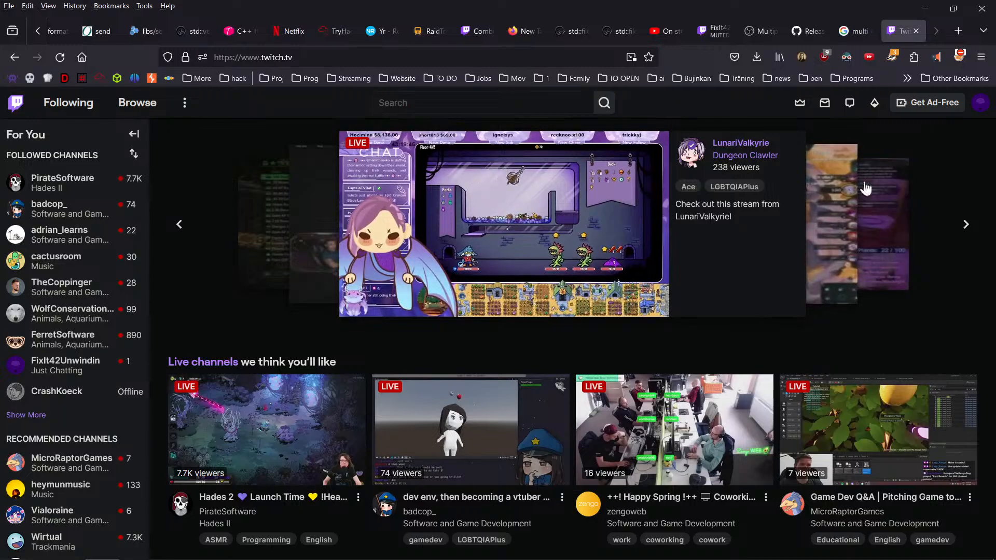
click(46, 368)
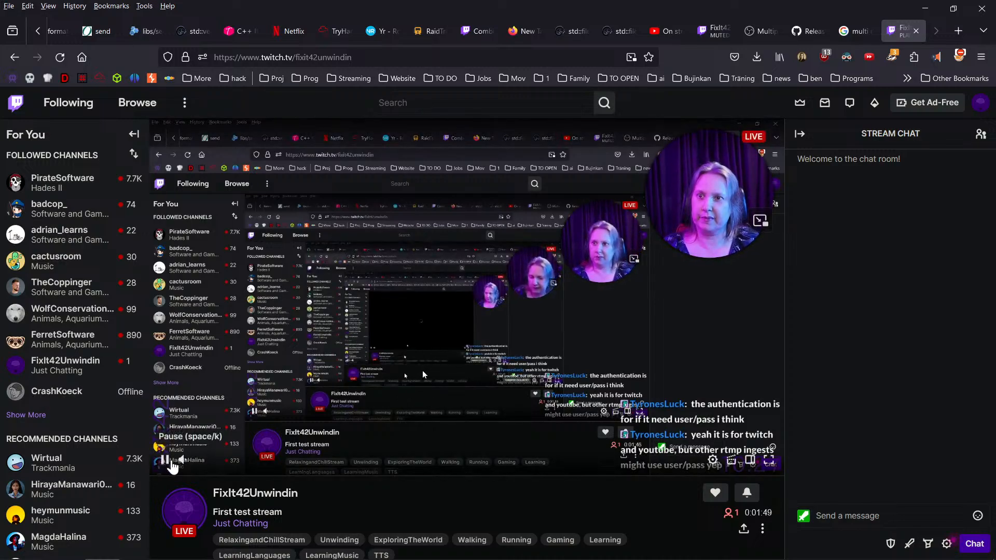
click(171, 464)
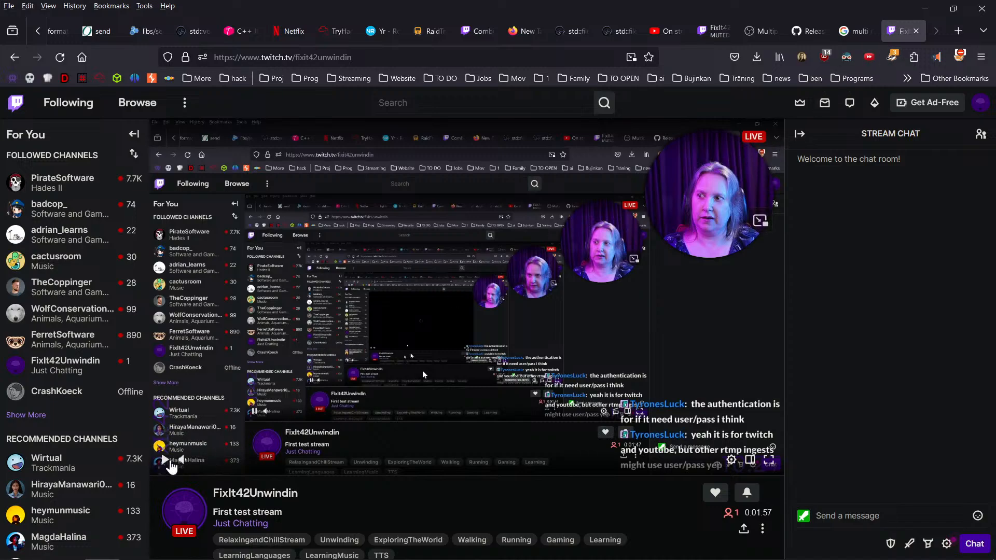
click(166, 460)
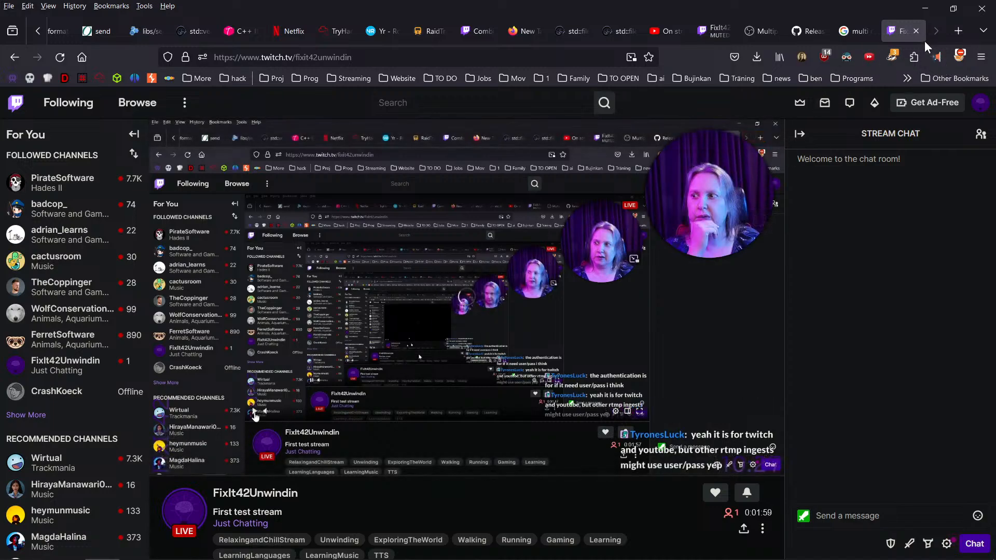
click(890, 29)
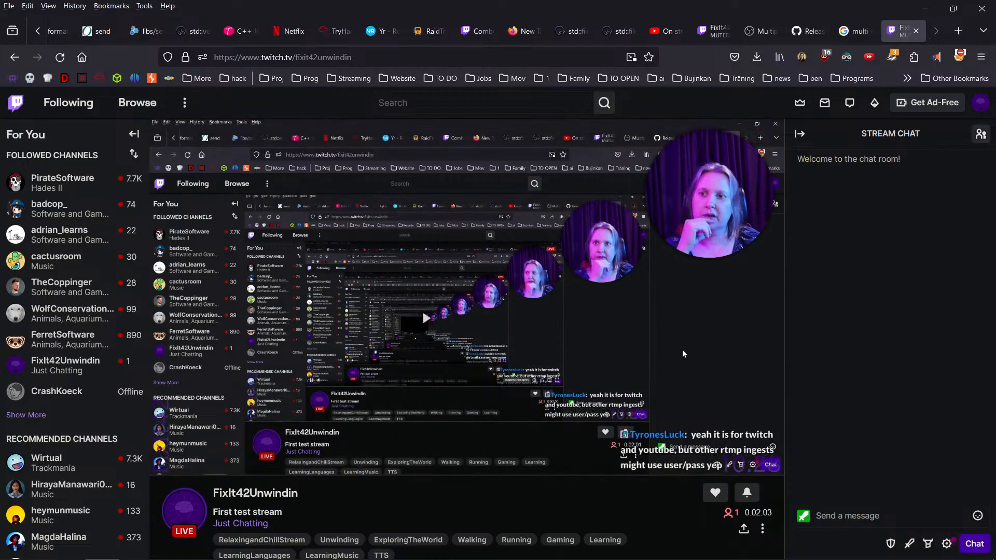
click(925, 10)
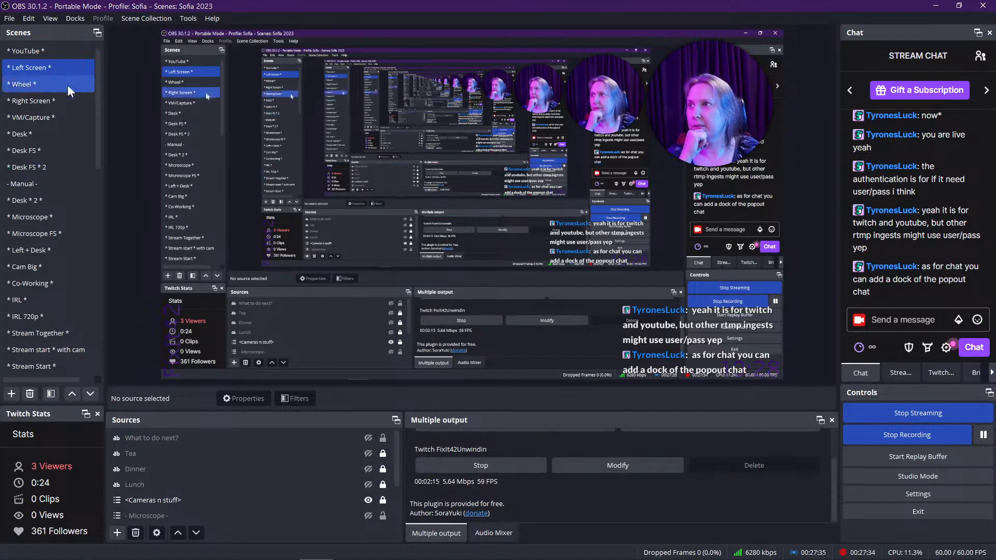
- Compare the Chat and Stream Information docks, and view the Custom Browser Docks list without changing it
click(902, 372)
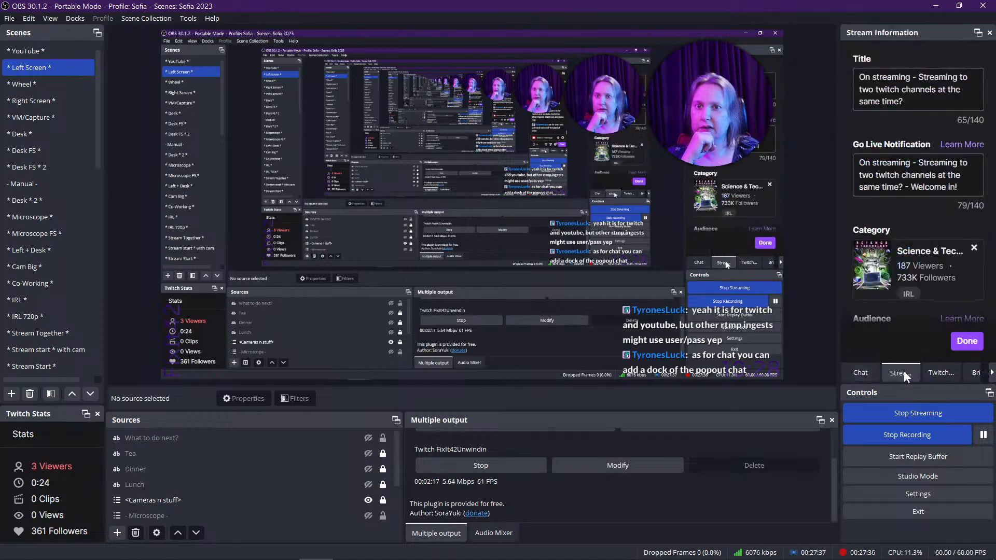
click(861, 372)
click(902, 373)
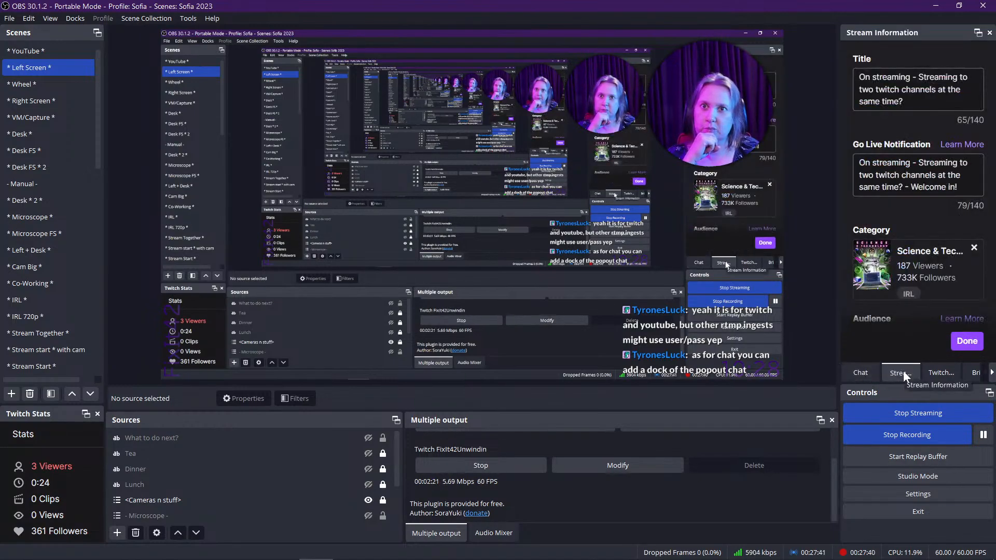
click(859, 374)
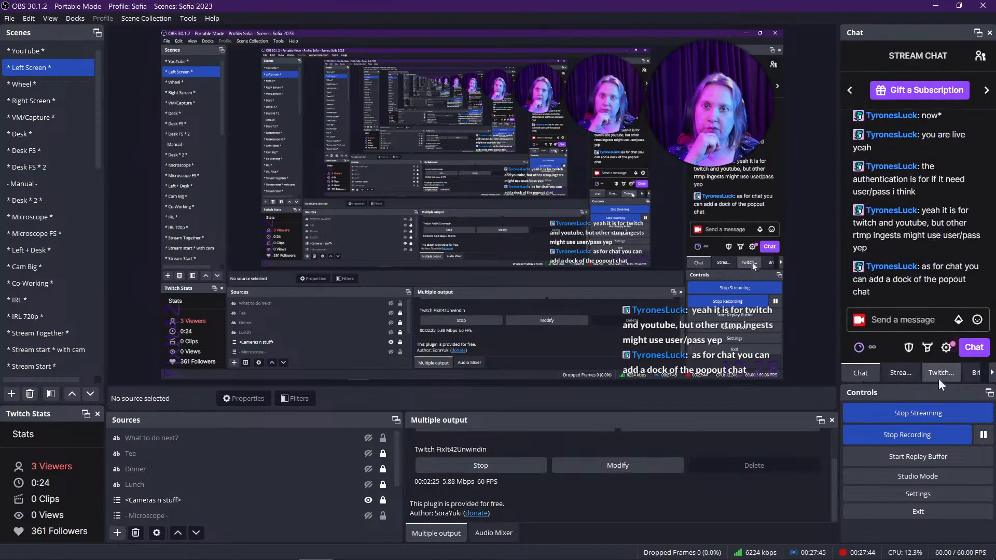
click(76, 19)
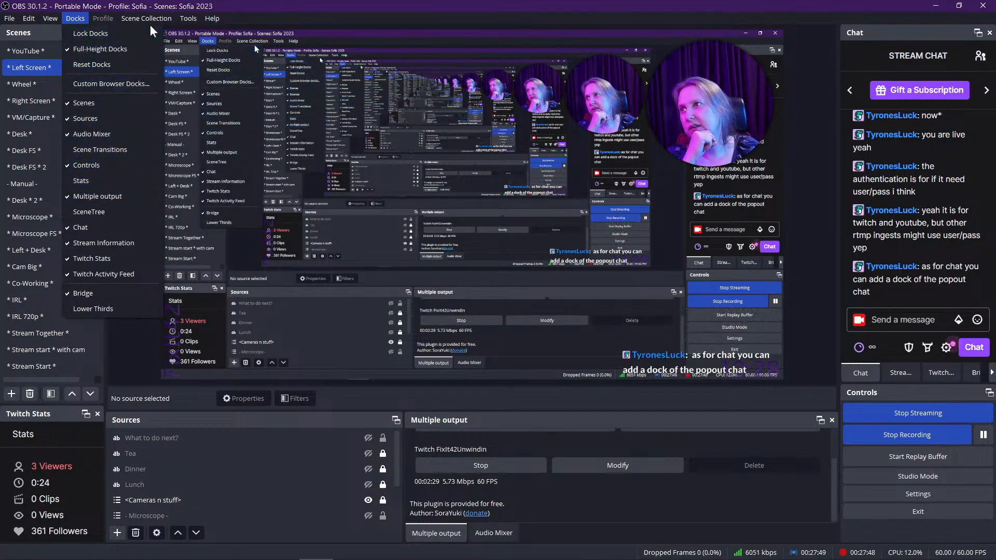
click(145, 86)
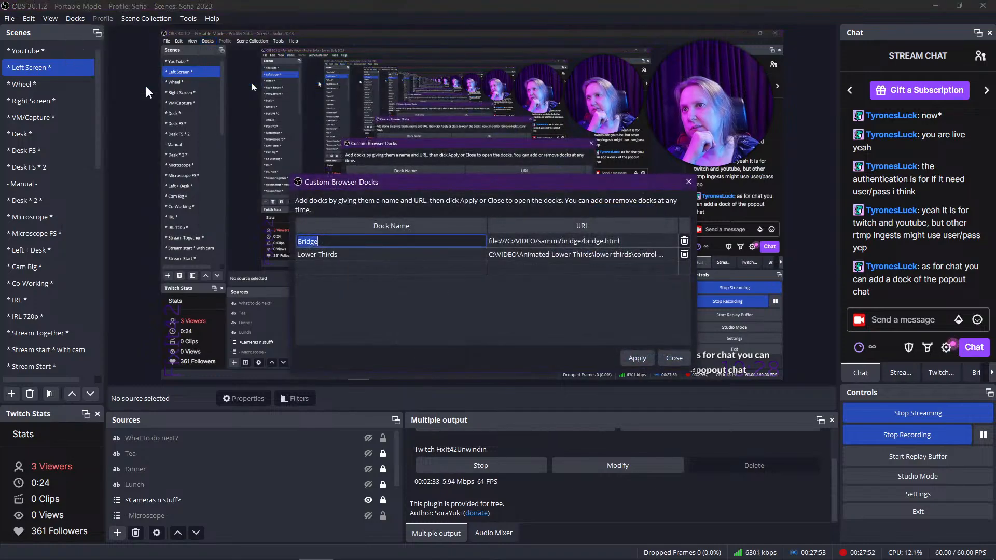
click(675, 357)
- Review the available docks and the fields in Stream Information, and return to the stream chat
click(72, 19)
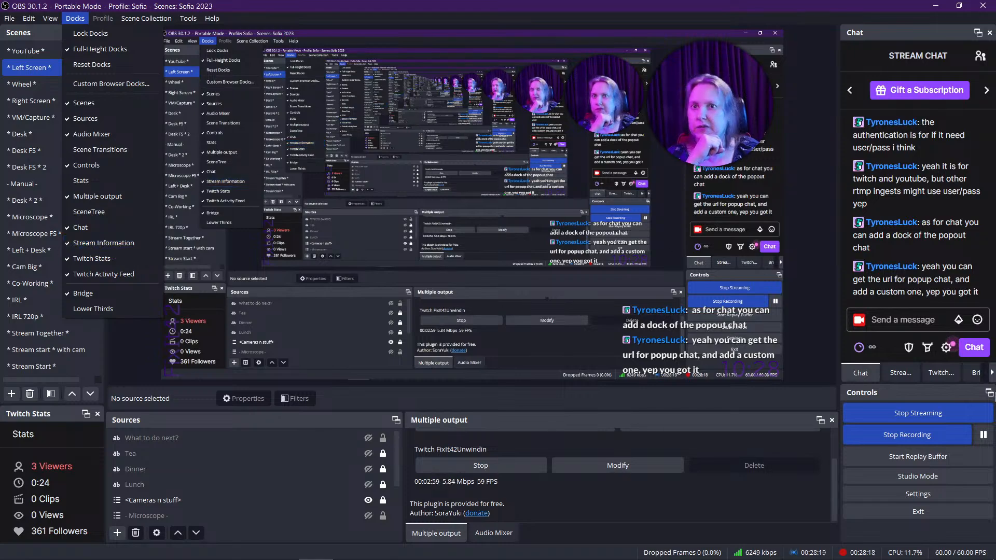
click(901, 373)
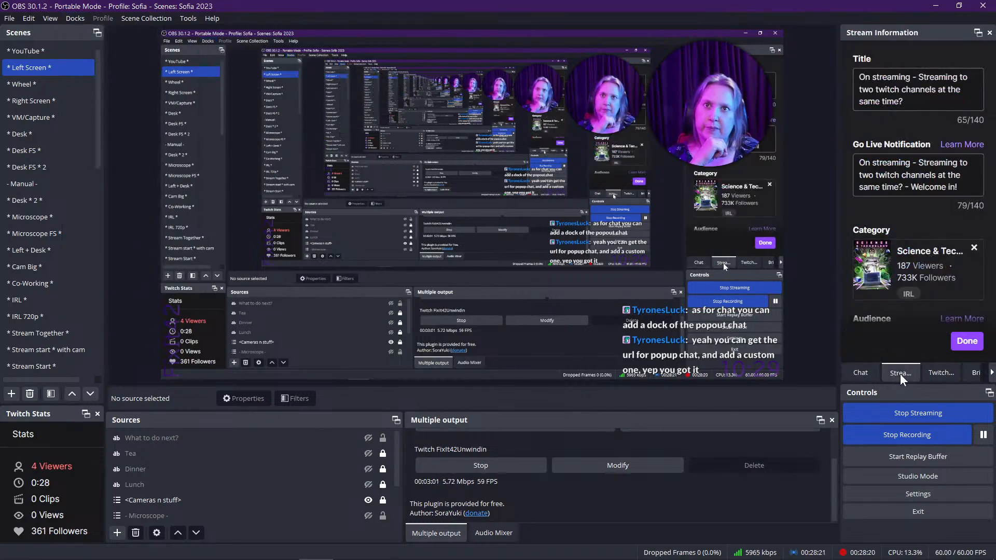
scroll(904, 251, down, 10)
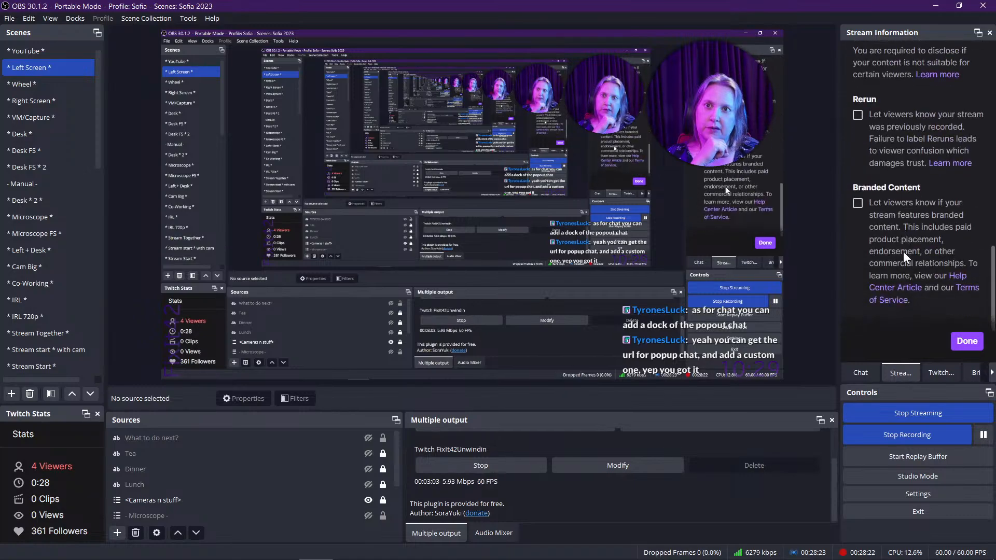
scroll(904, 251, up, 8)
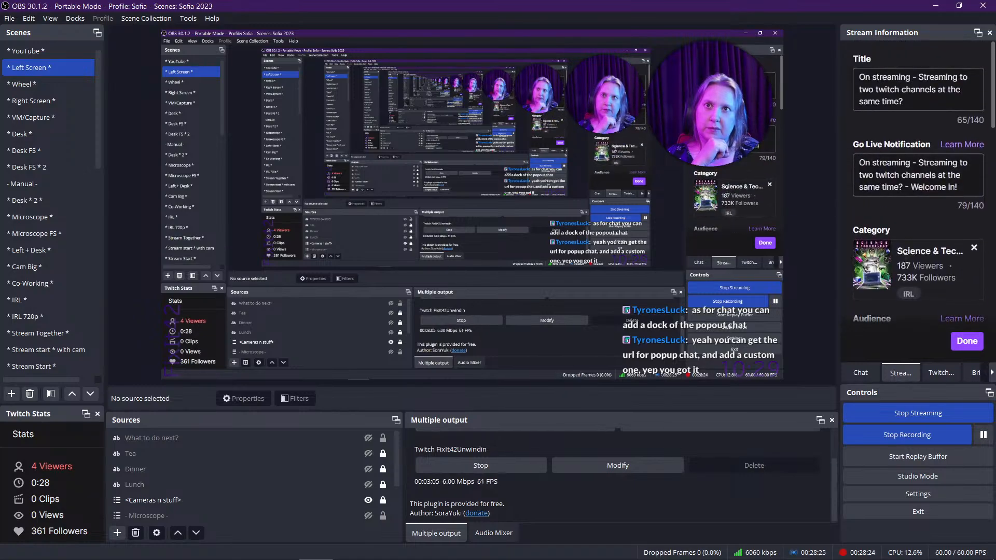
click(860, 372)
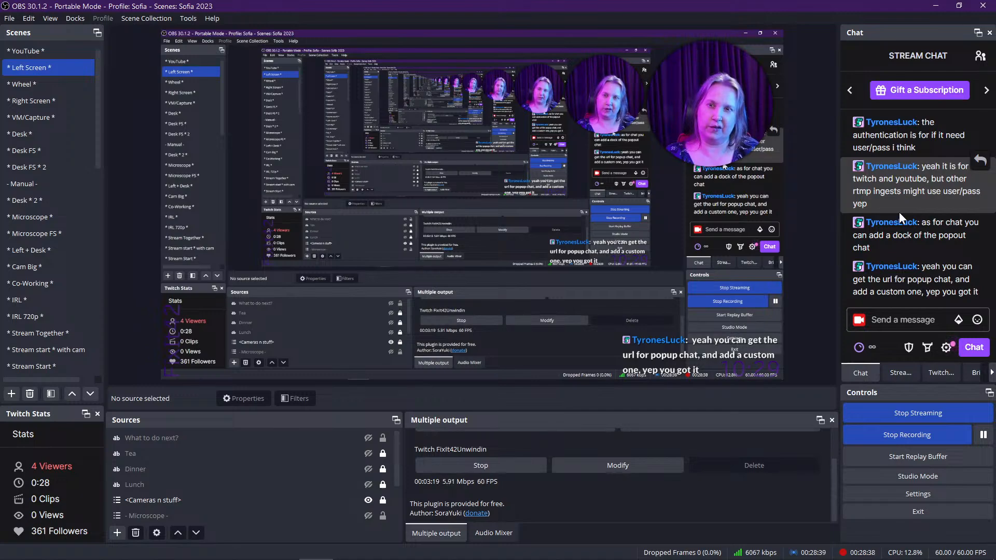
- Open the emote picker in the stream chat and widen the Chat dock to make room for it
click(977, 320)
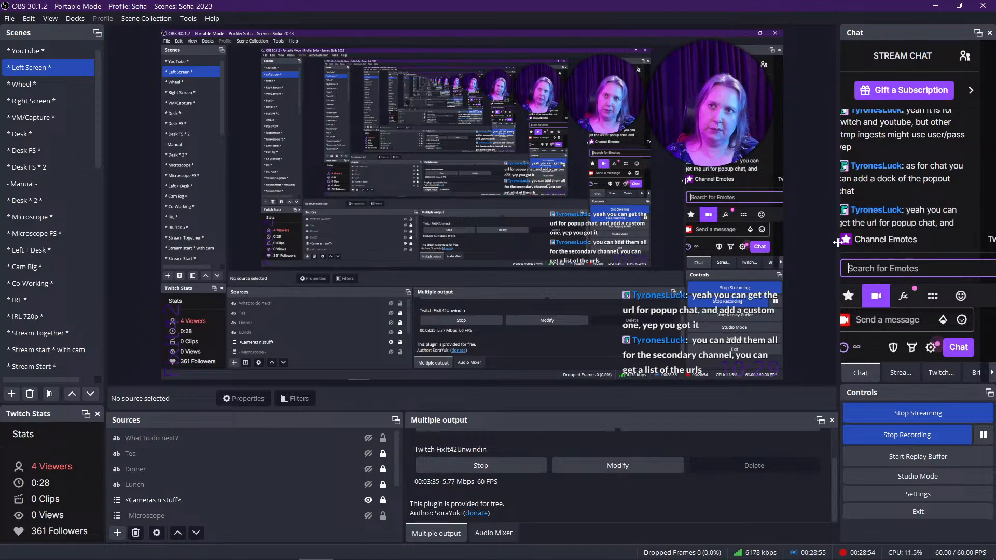
drag(837, 242, 708, 240)
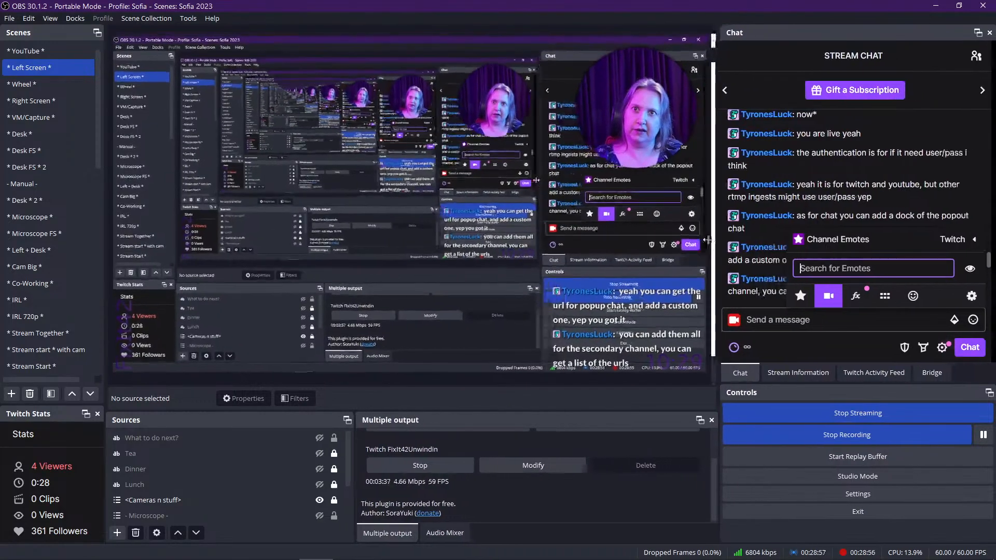
click(978, 321)
click(978, 321)
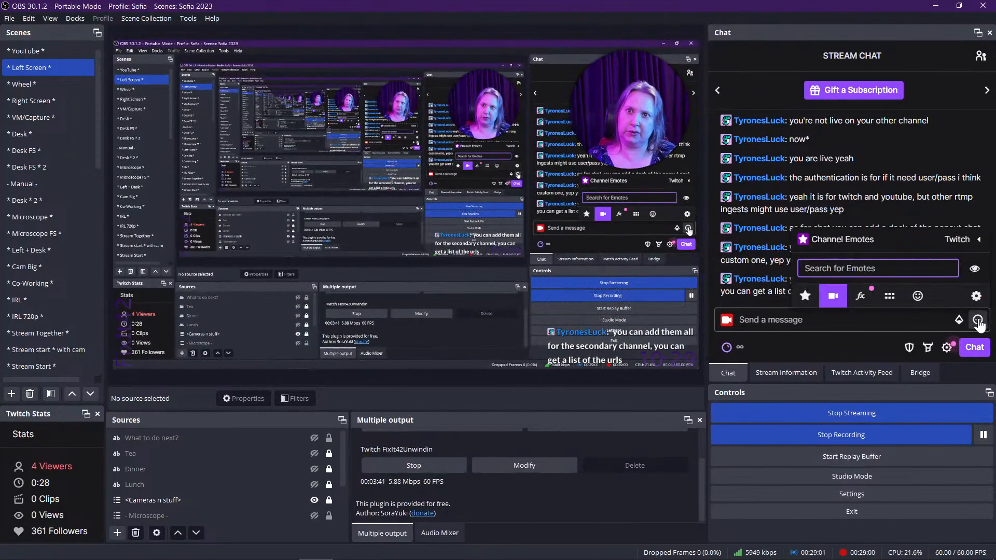
click(978, 321)
click(978, 320)
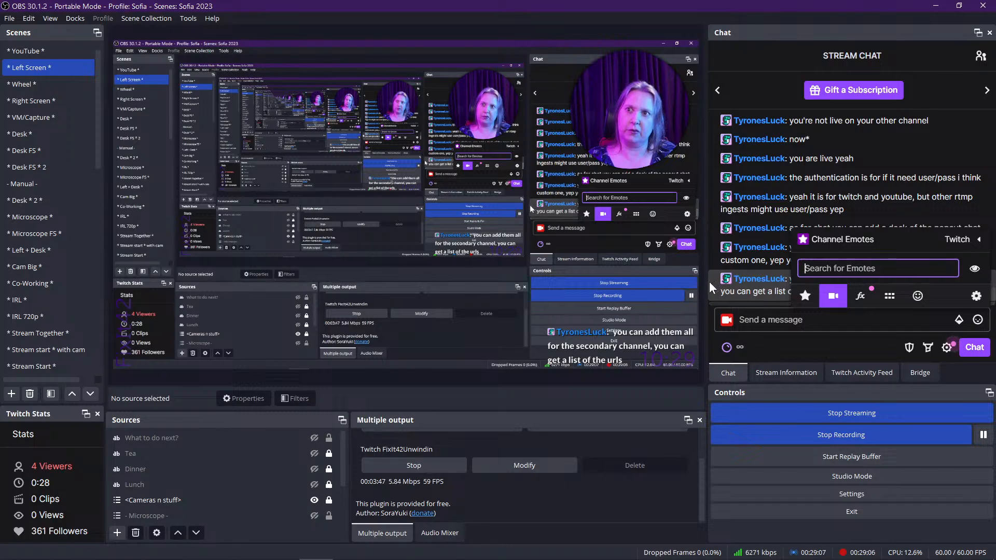
- Narrow the Chat dock to enlarge the preview, and close and reopen the emote picker in the stream chat
drag(707, 283, 756, 284)
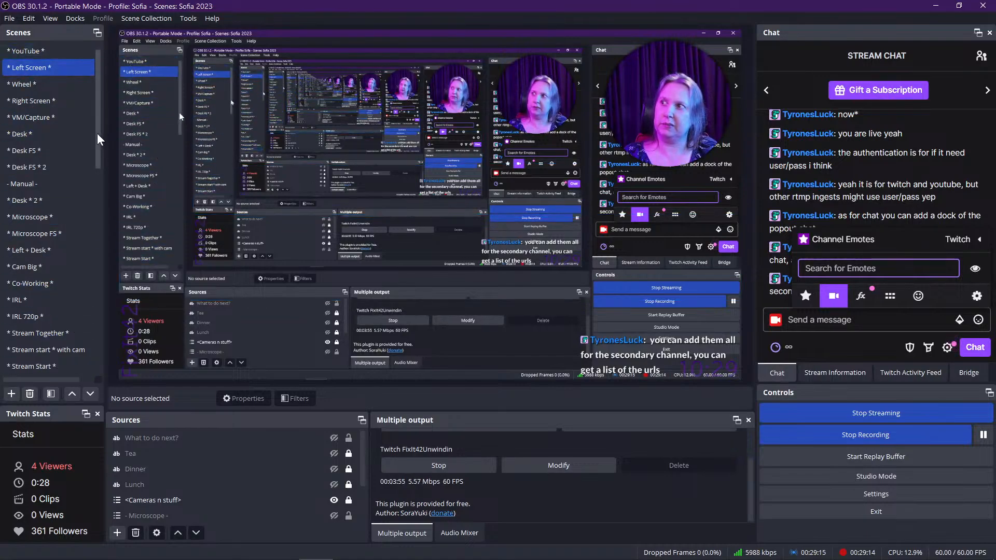
drag(98, 134, 89, 160)
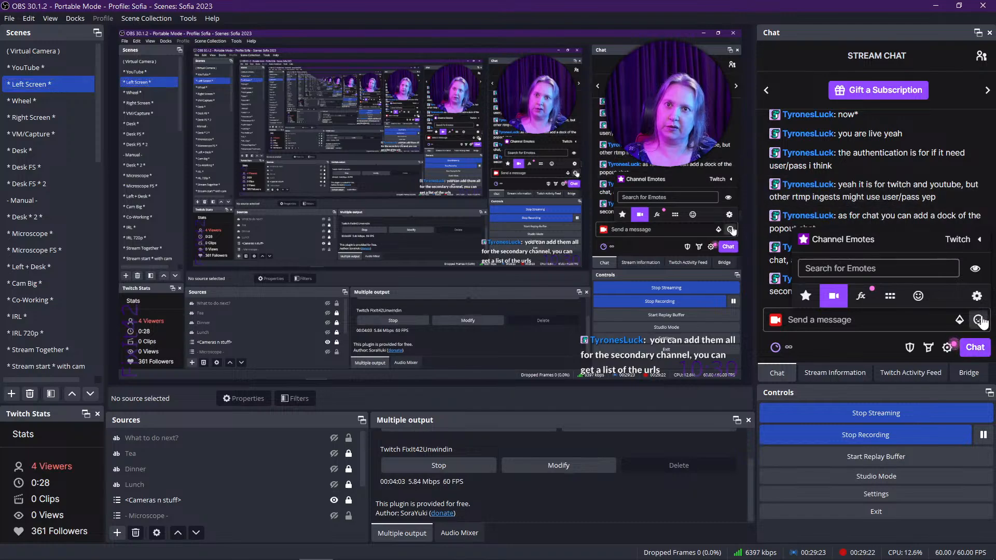
click(979, 320)
click(978, 320)
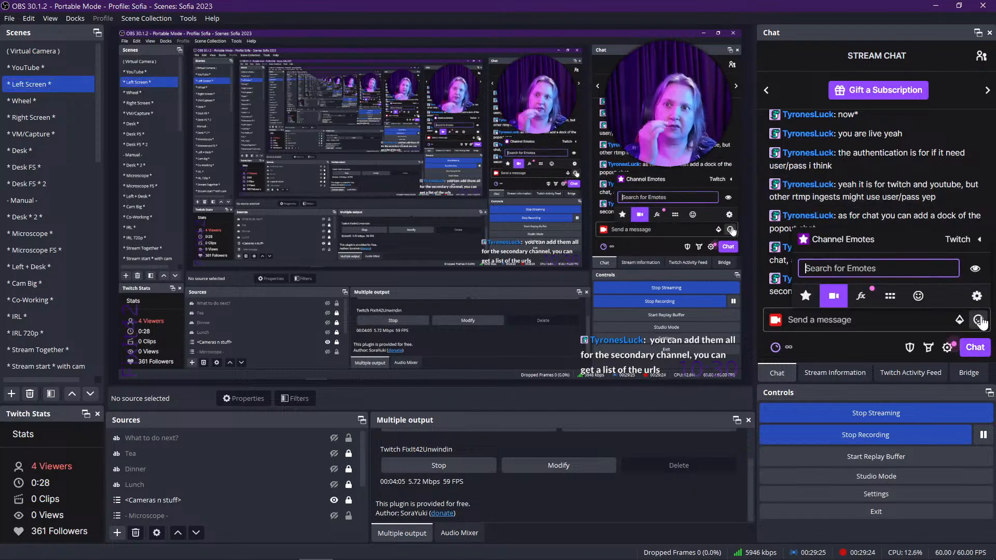
- Look up the emote suggestions for ":fi" in the stream chat's message box, and clear the text without sending it
click(895, 322)
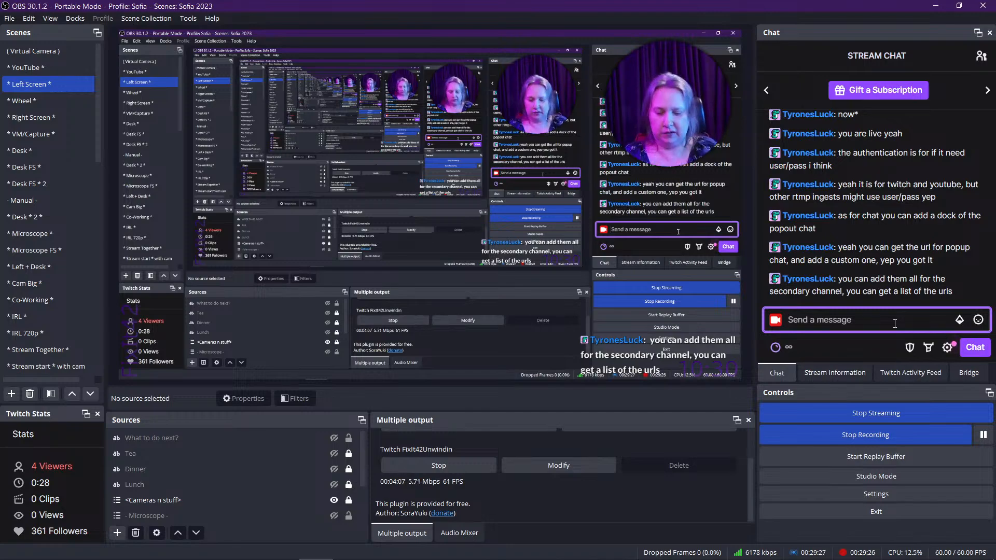
text(:fi)
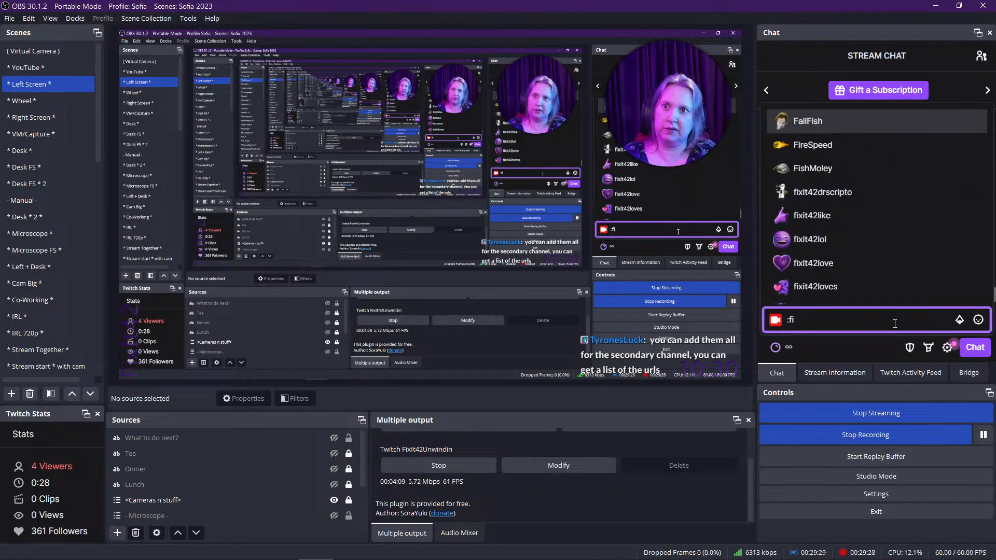
key(BackSpace)
key(BackSpace)
key(BackSpace)
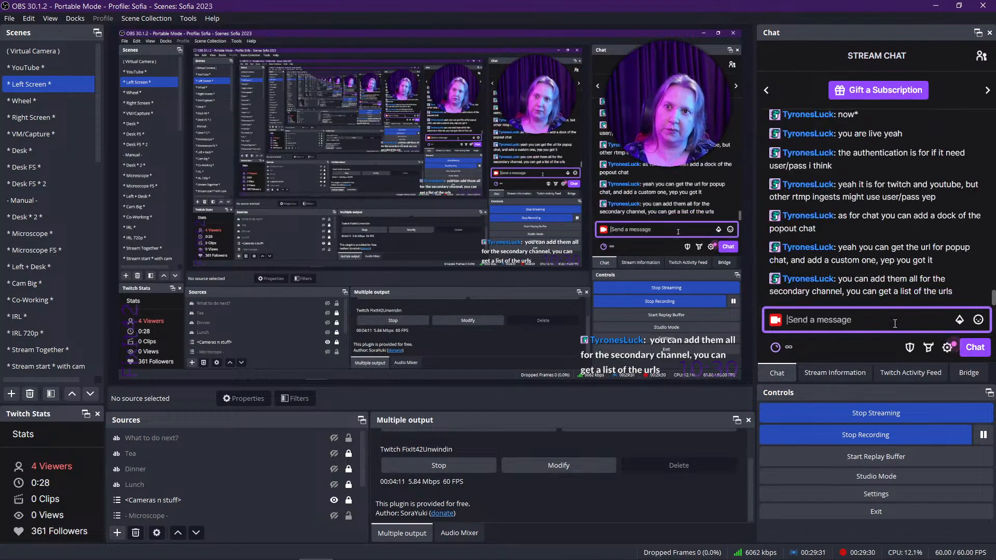
- Check Emote Visibility Control and the expanded Channel Emotes section in the emote picker, leave visibility control off, and close the picker
click(975, 322)
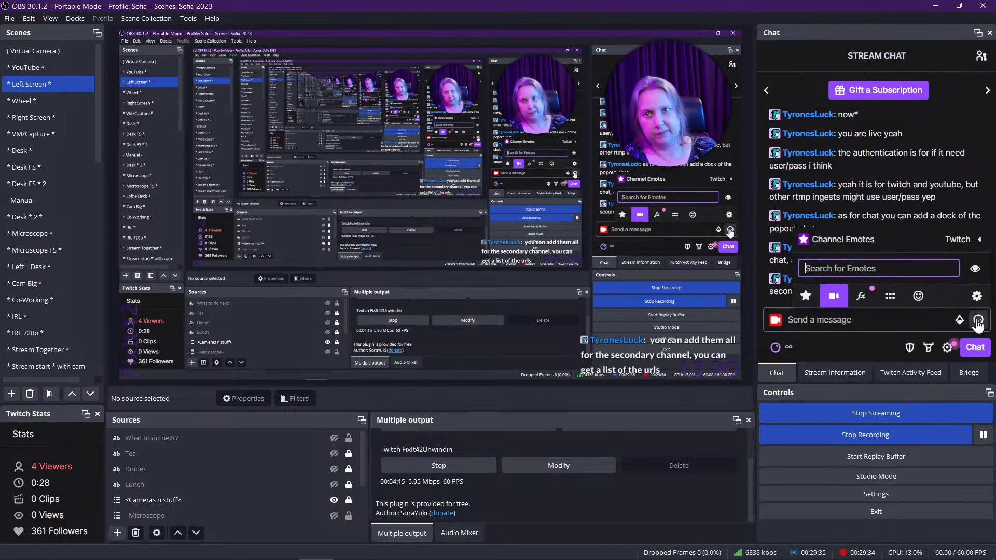
click(976, 270)
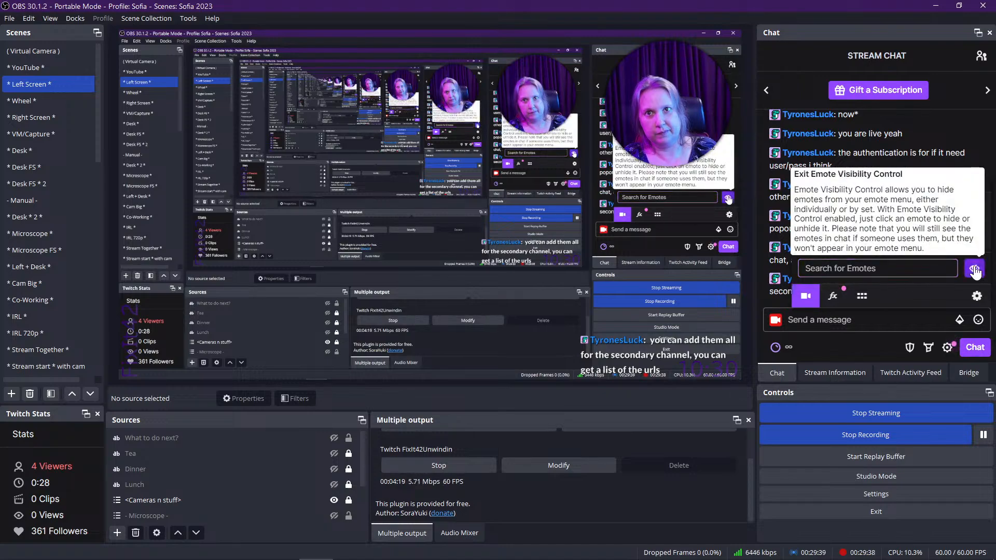
click(973, 275)
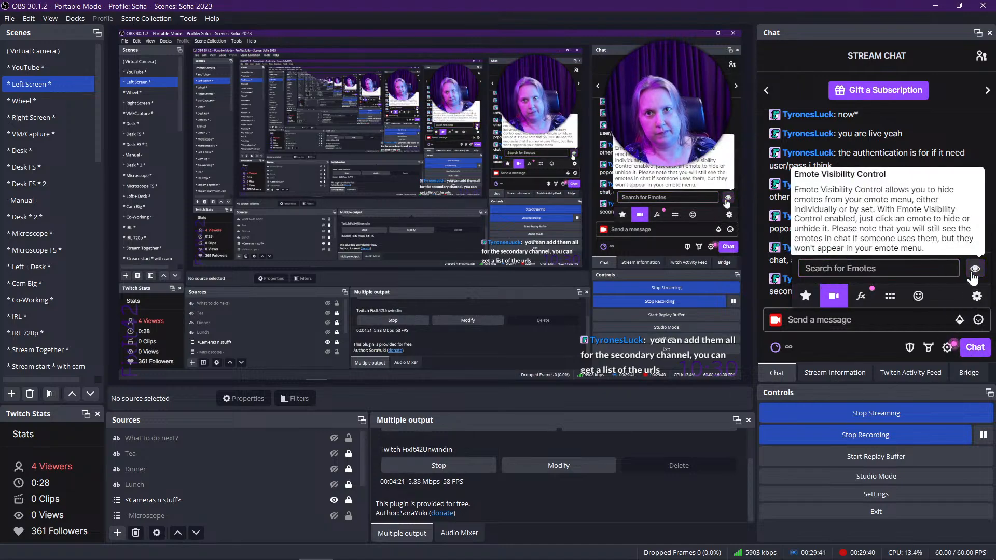
click(974, 274)
click(974, 274)
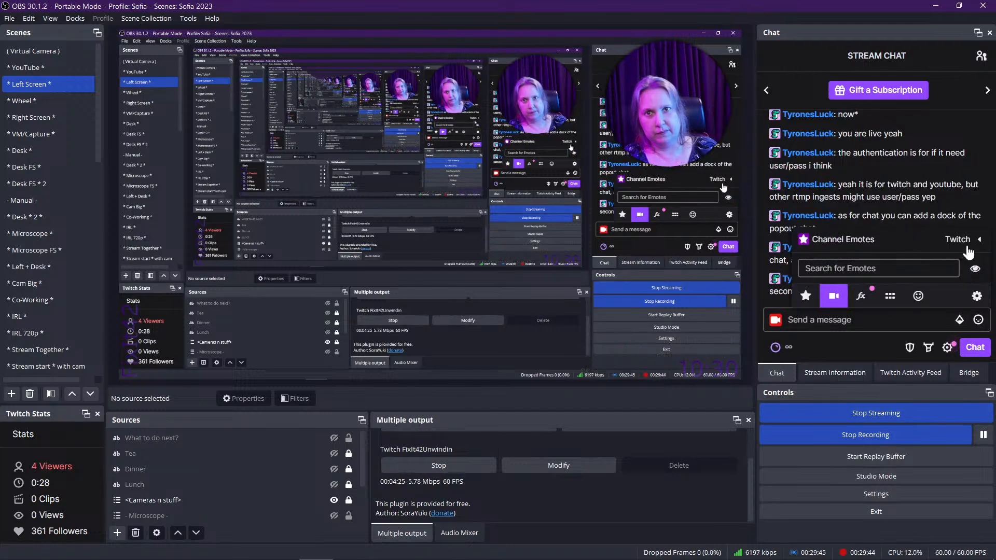
click(969, 241)
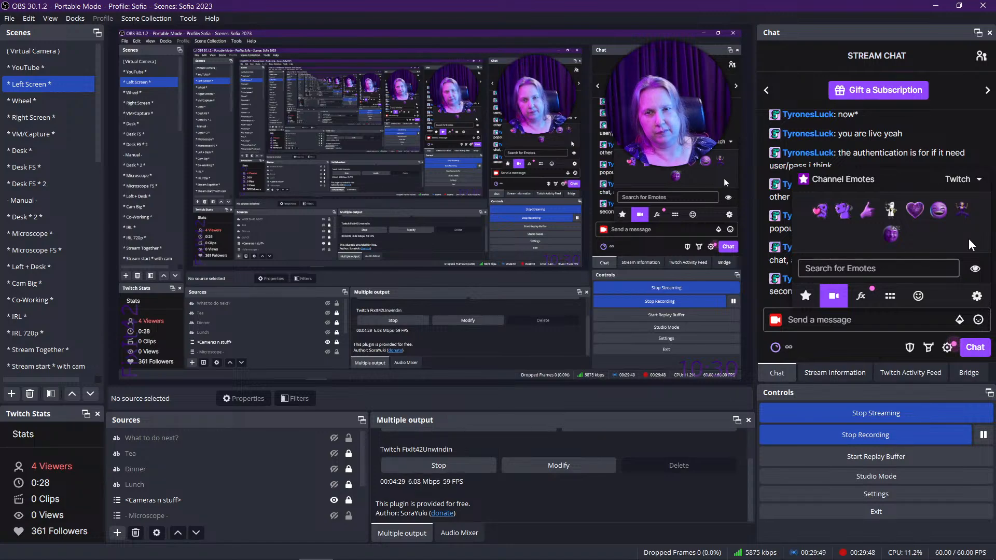
click(979, 320)
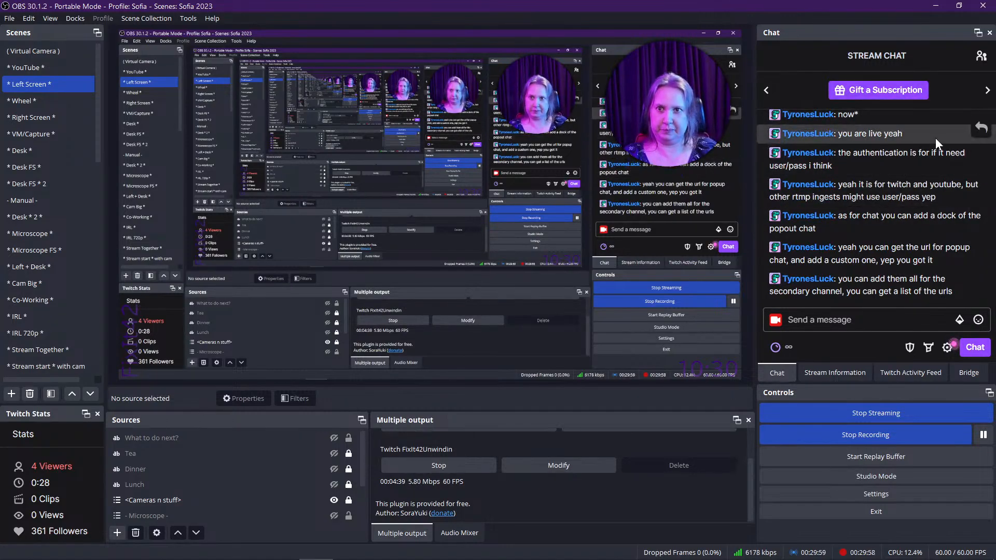
- Show the Stream Information dock and copy its current web address
click(825, 373)
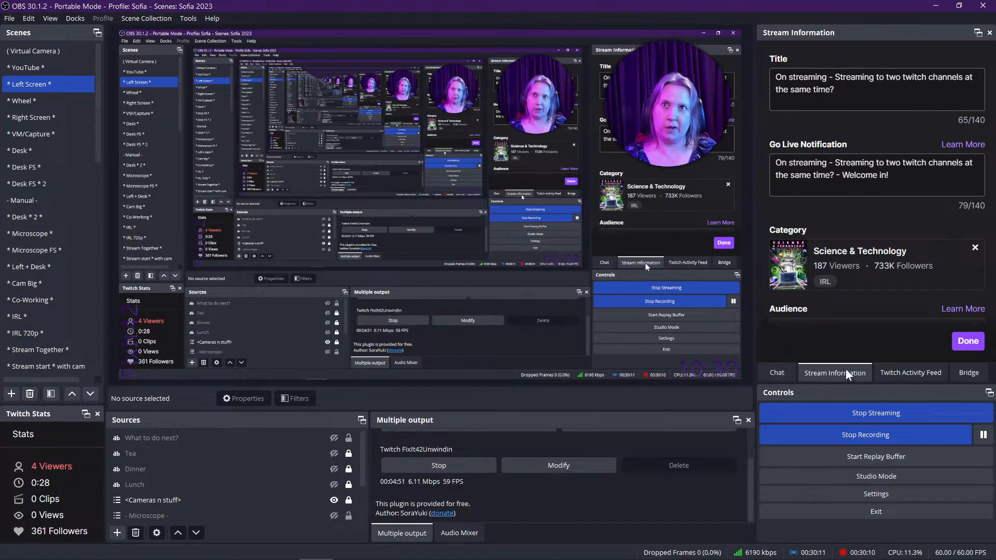
right_click(864, 58)
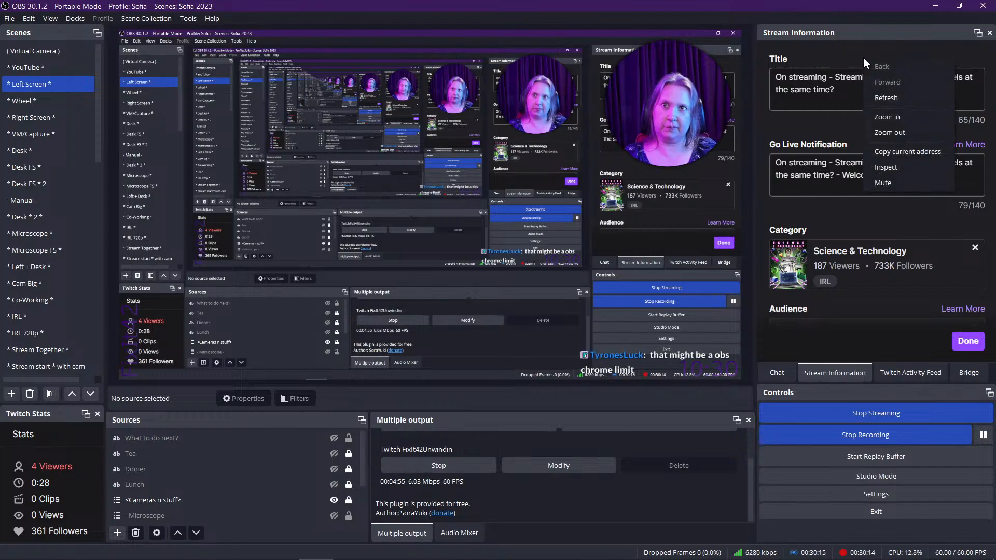
click(916, 150)
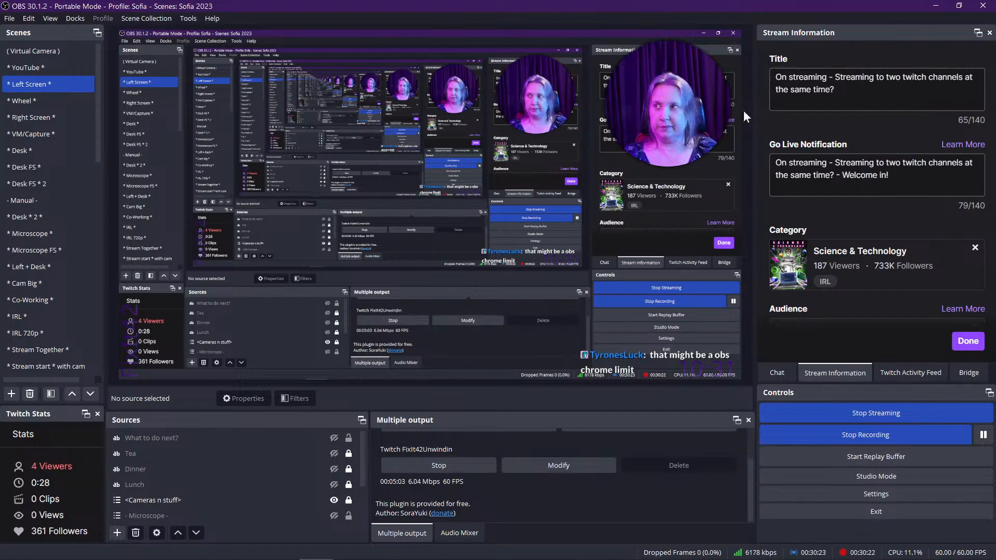
- Paste the copied dock address into an empty Notepad document to read it, and close Notepad without saving
mouse_move(419, 558)
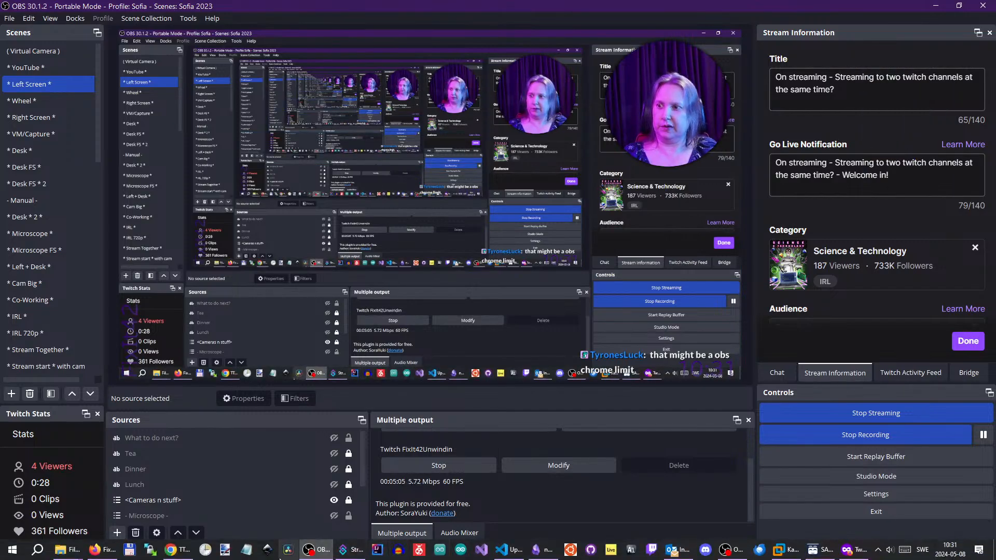
click(244, 554)
text(https://dashboard.twitch.tv/popout/u/fixit42/stream-manager/edit-stream-info)
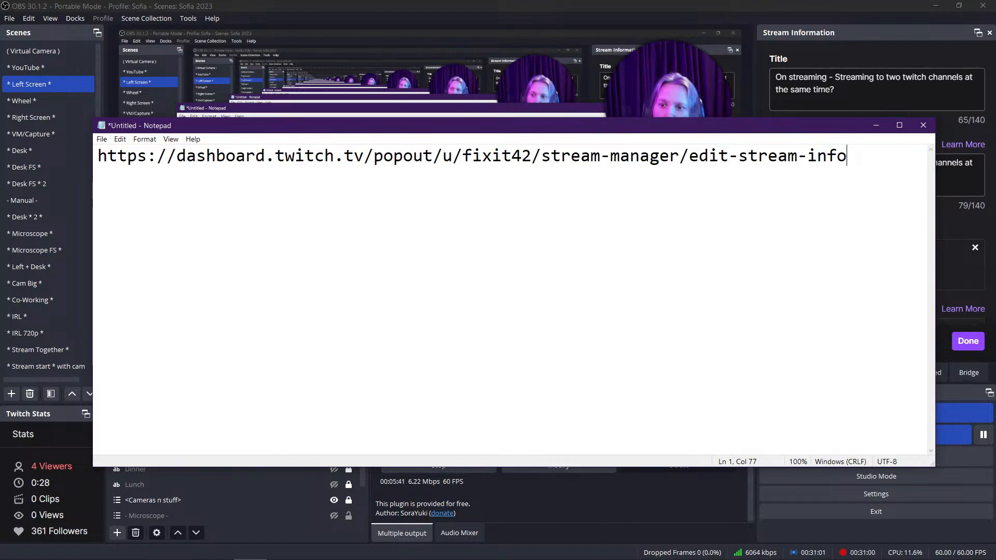
mouse_move(637, 559)
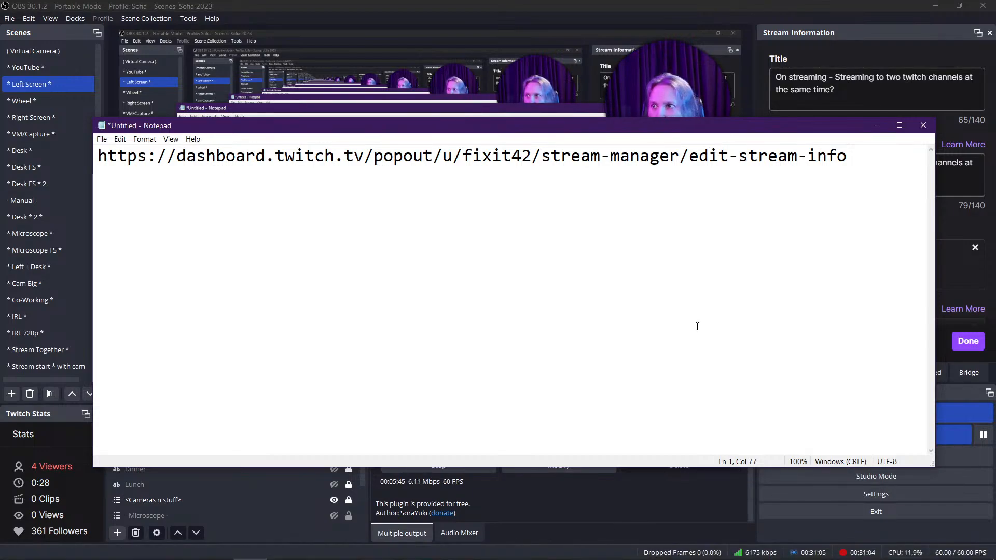
click(923, 125)
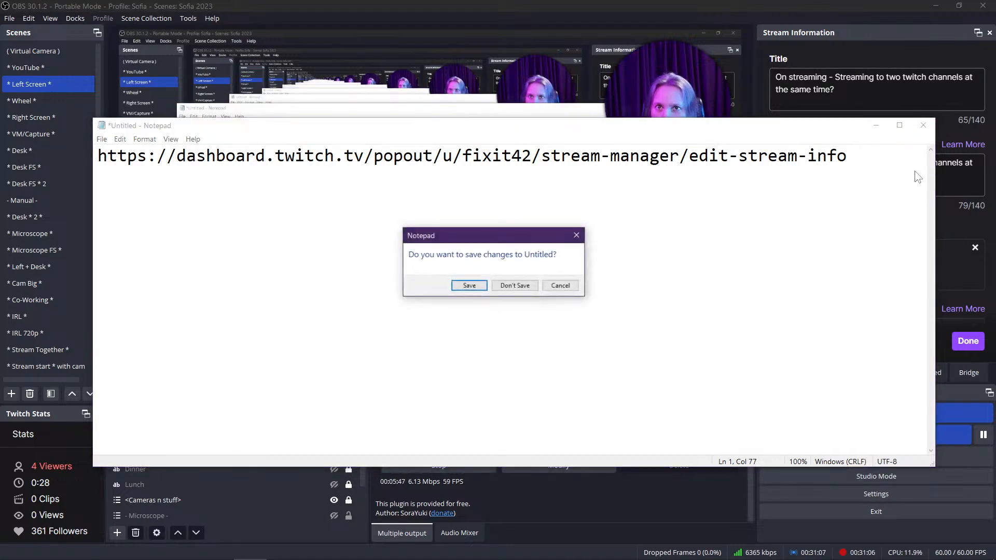
click(516, 286)
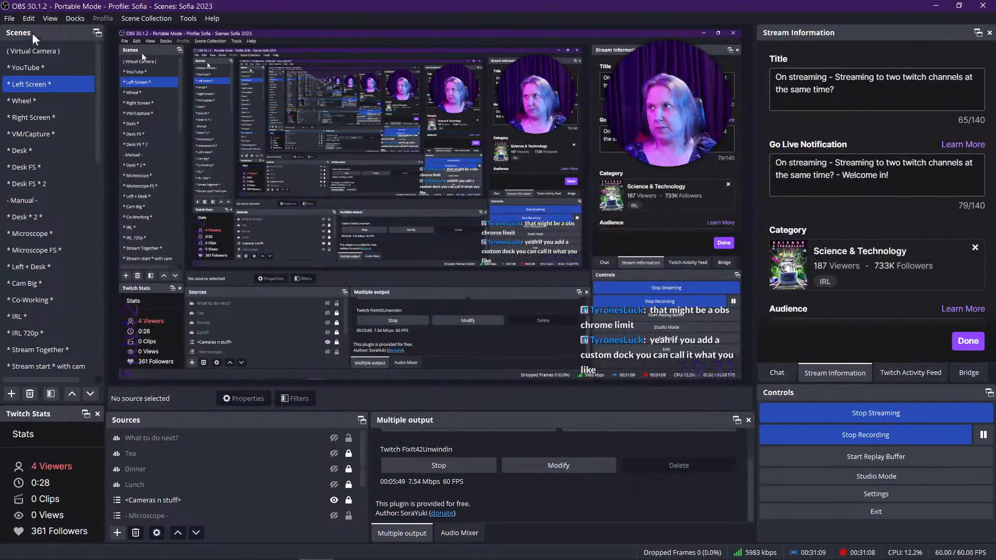
click(52, 17)
mouse_move(69, 20)
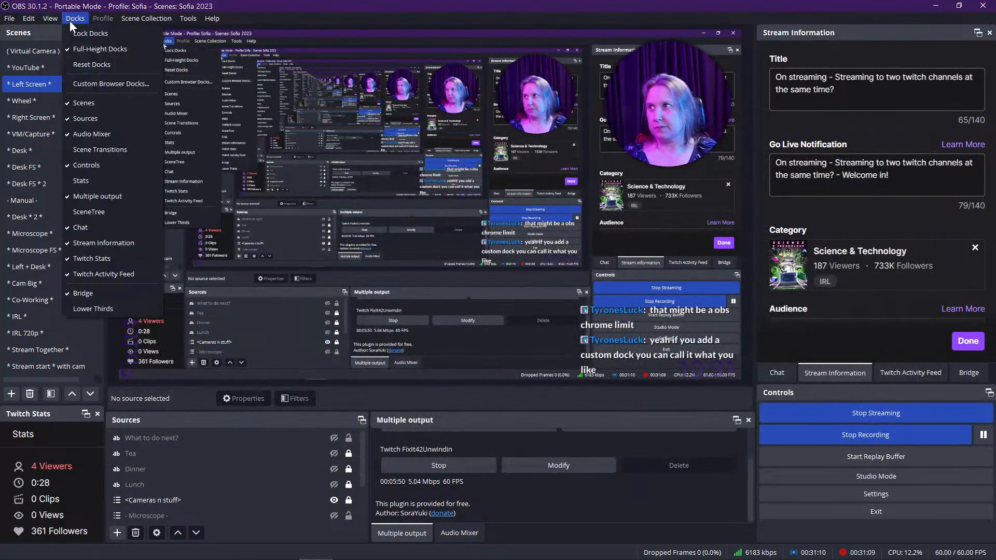
click(94, 82)
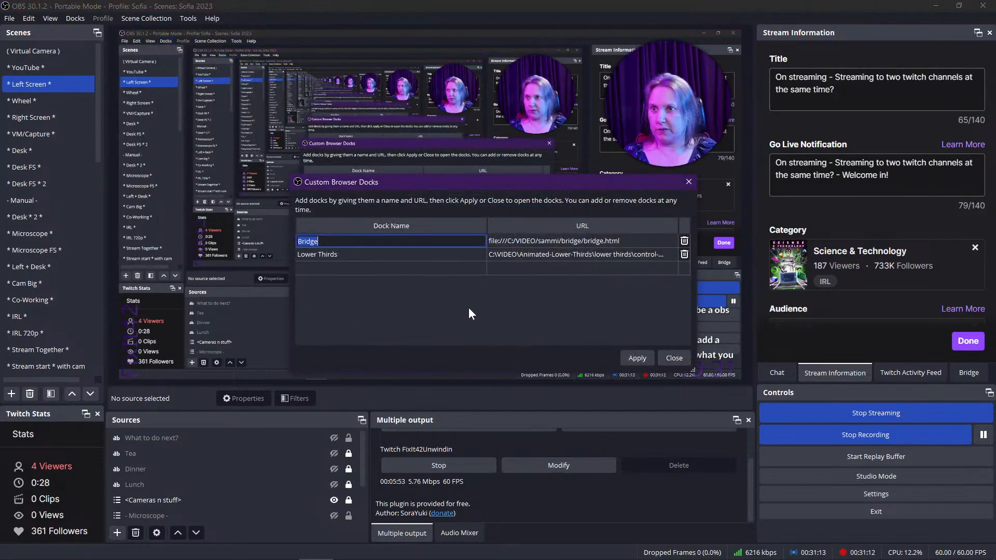
click(438, 268)
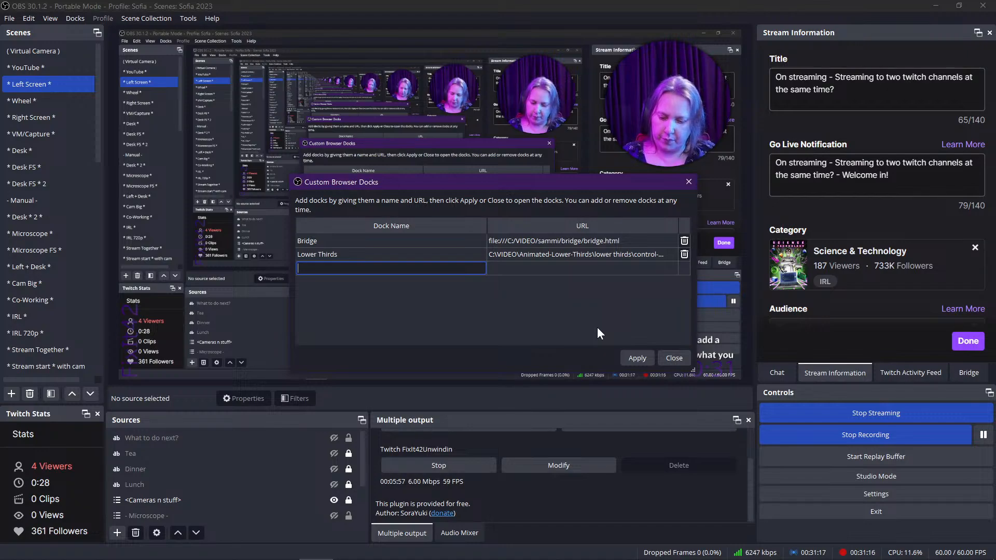
text(Fi)
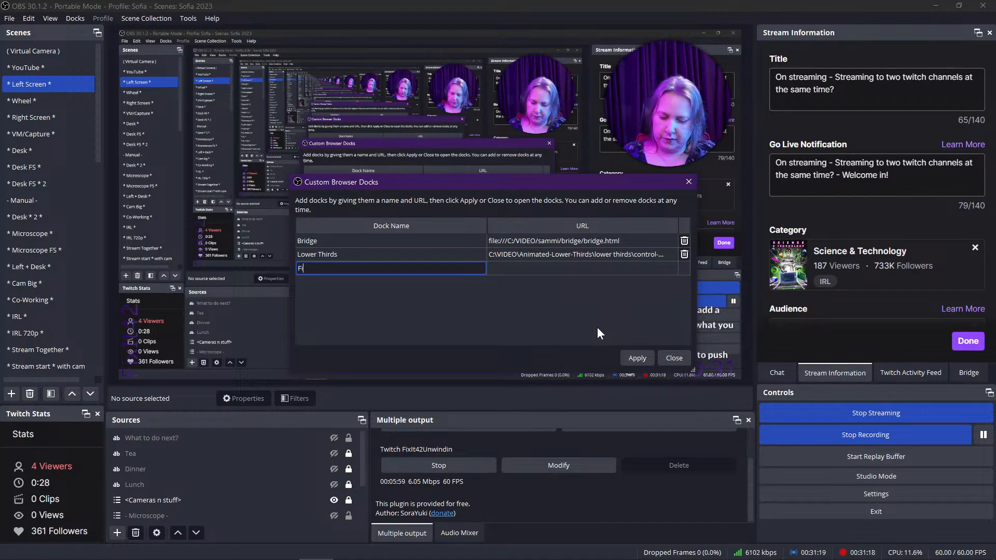
text(xIt)
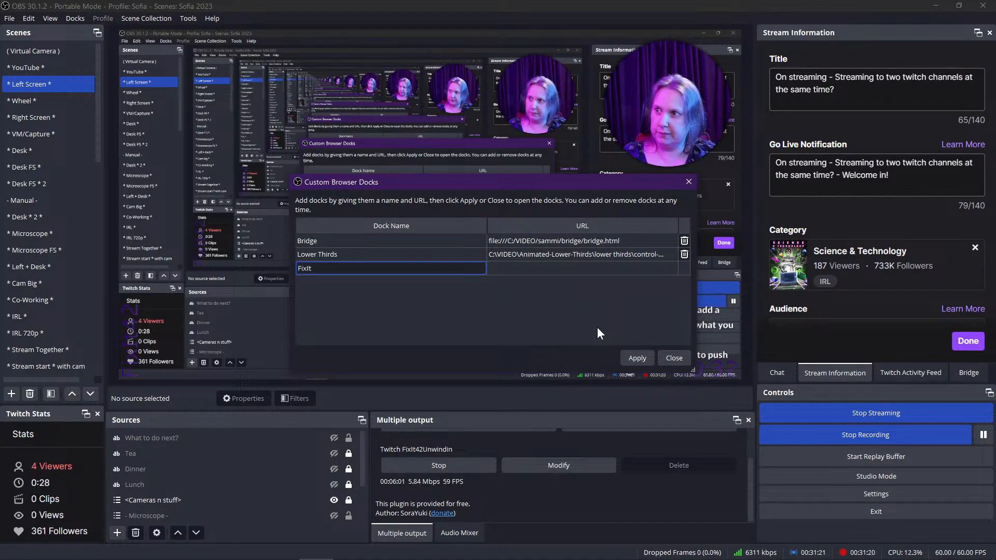
text( Ch)
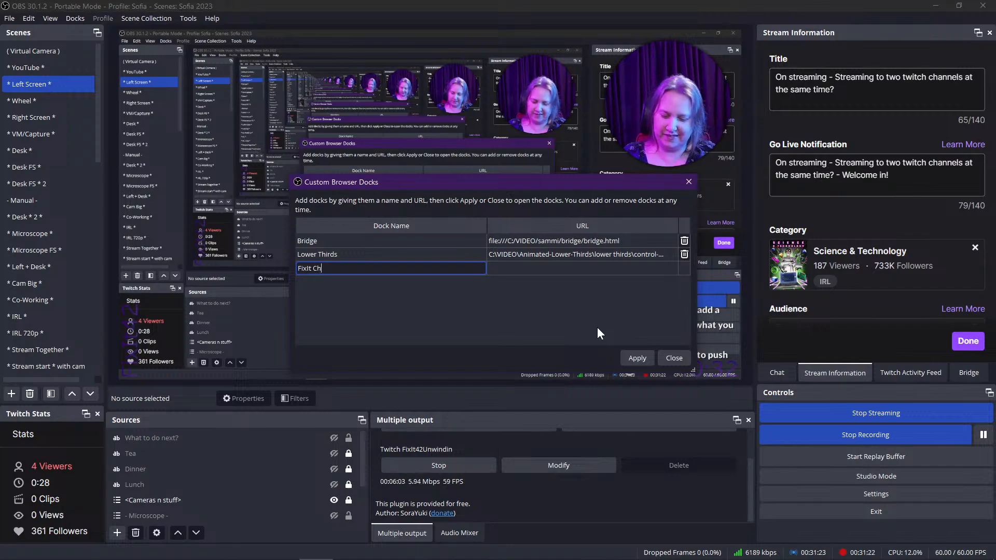
text(at)
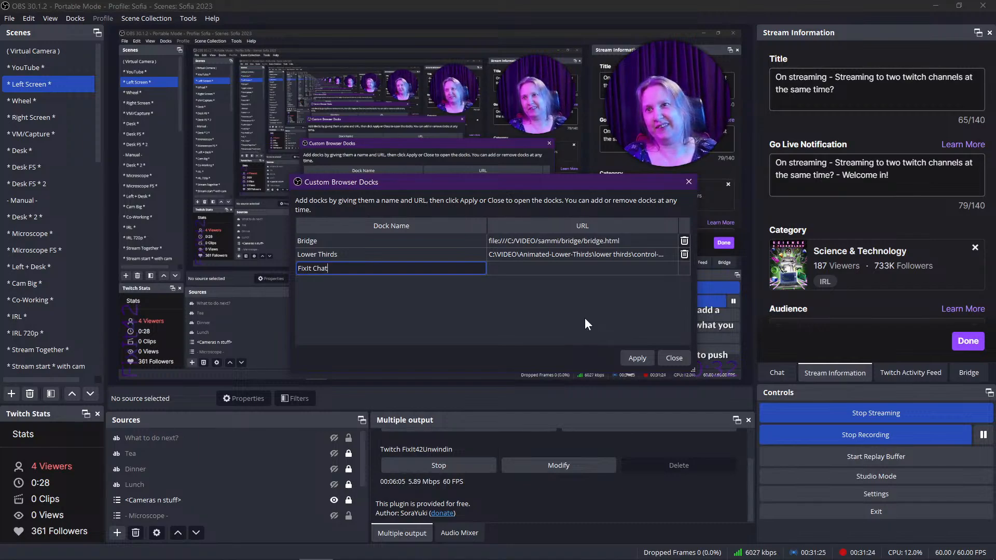
double_click(522, 266)
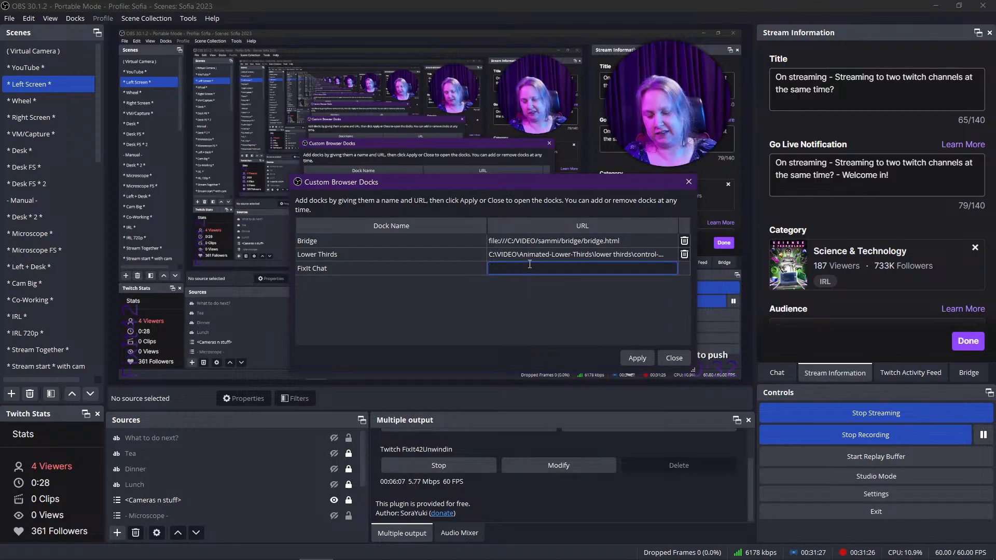
text(twitch.tv/popout/u/fixit42/stream-manager/edit-stream-info)
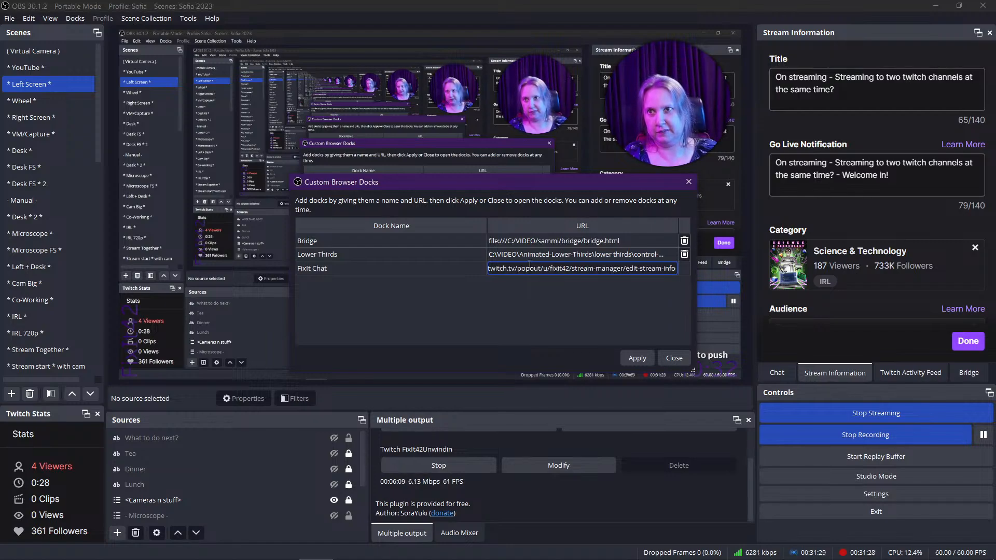
click(563, 321)
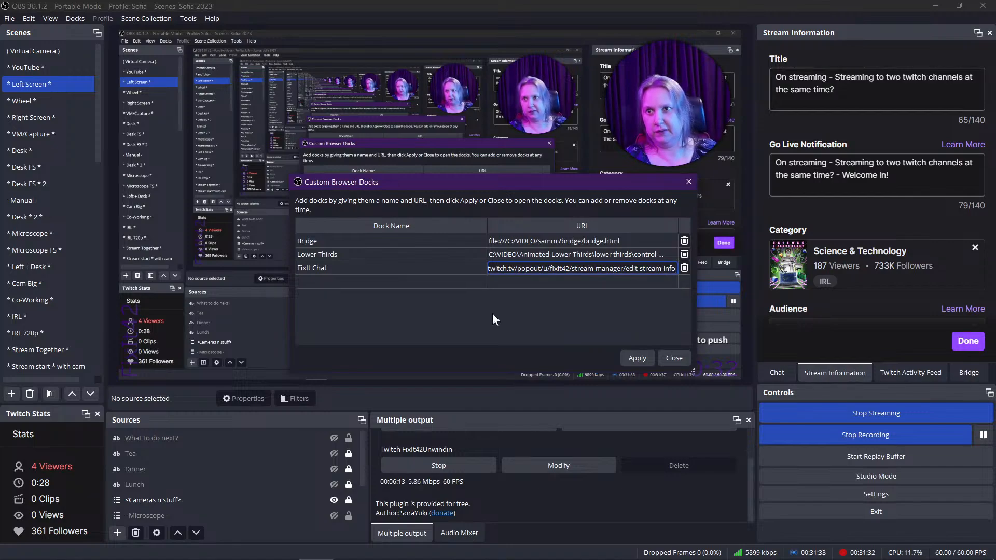
- Start another custom browser dock entry below "FixIt Chat" and name it "Unwindin Chat"
double_click(427, 286)
text(F)
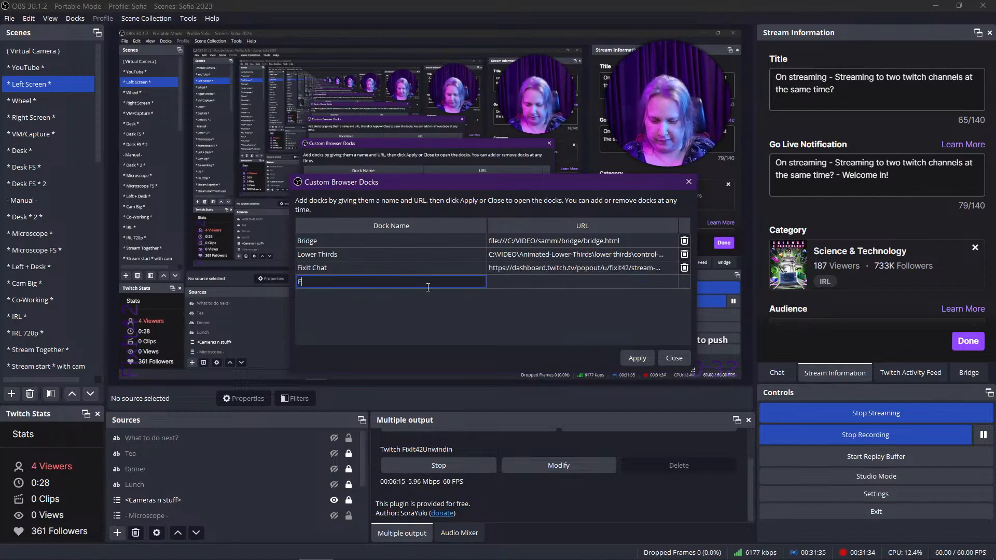
text(ixIT)
key(BackSpace)
key(BackSpace)
key(BackSpace)
key(BackSpace)
key(BackSpace)
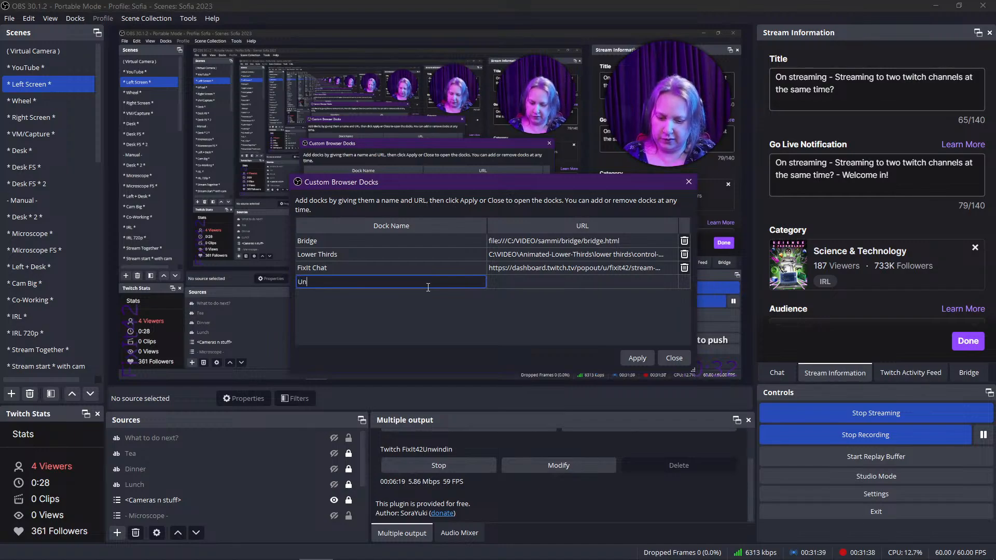
text(Unwind)
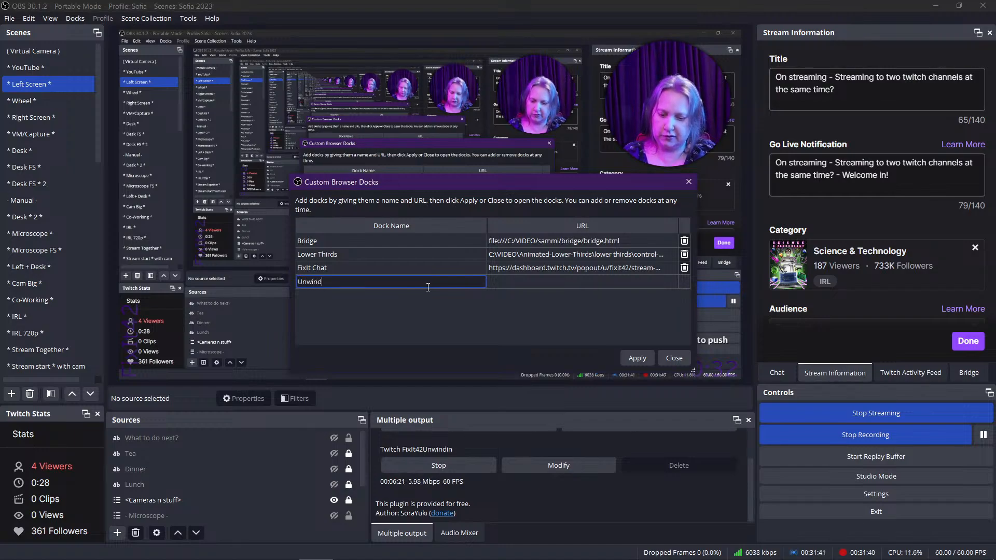
text(in Chat)
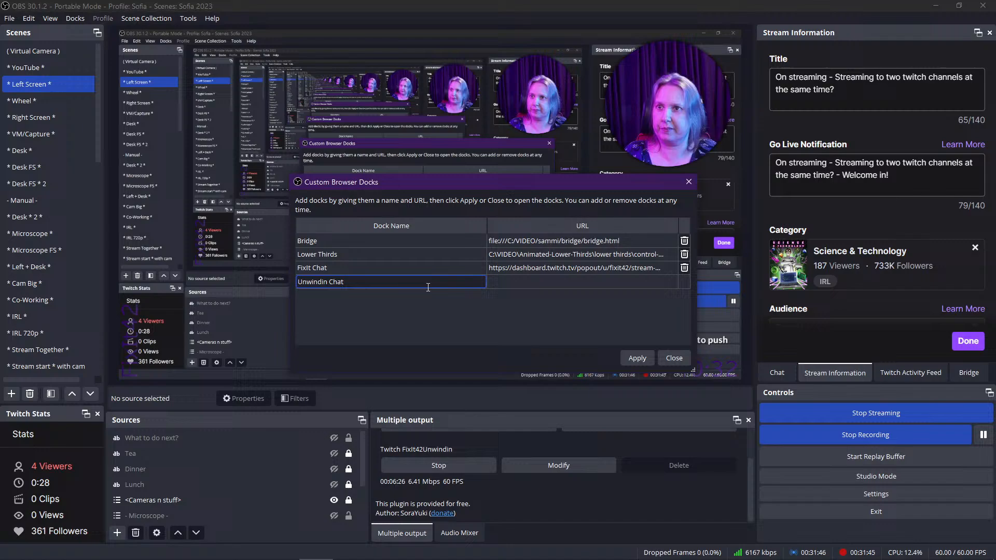
- Give the "Unwindin Chat" dock the copied stream-info address as its URL, changing the channel part from fixit42 to fixit42unwindin
click(549, 281)
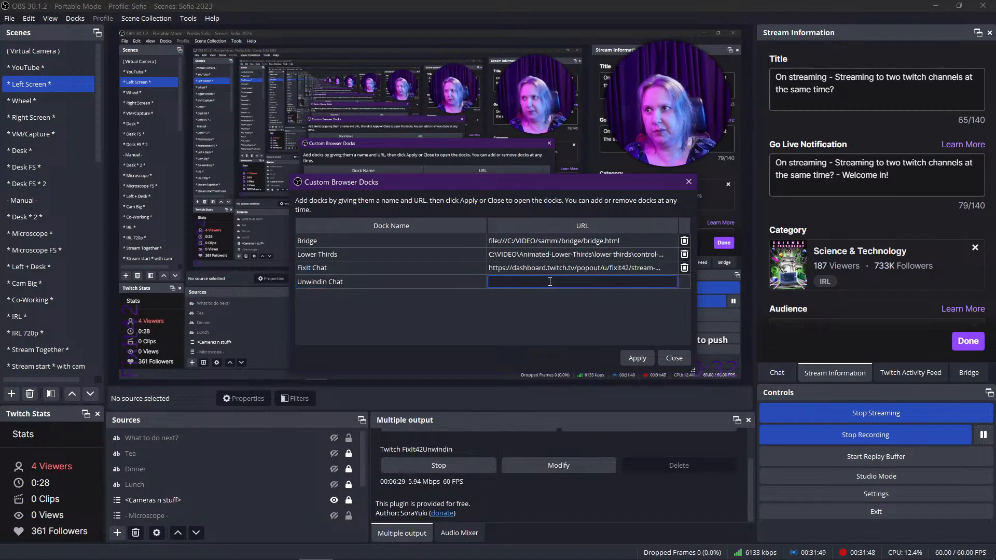
text(https://dashboard.twitch.tv/popout/u/fixit42/stream-manager/edit-stream-info)
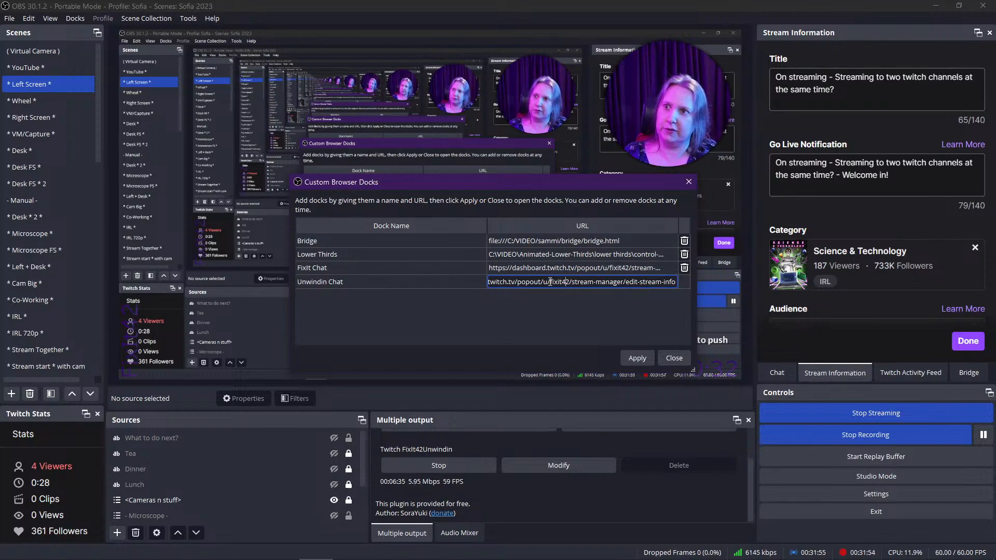
text(un)
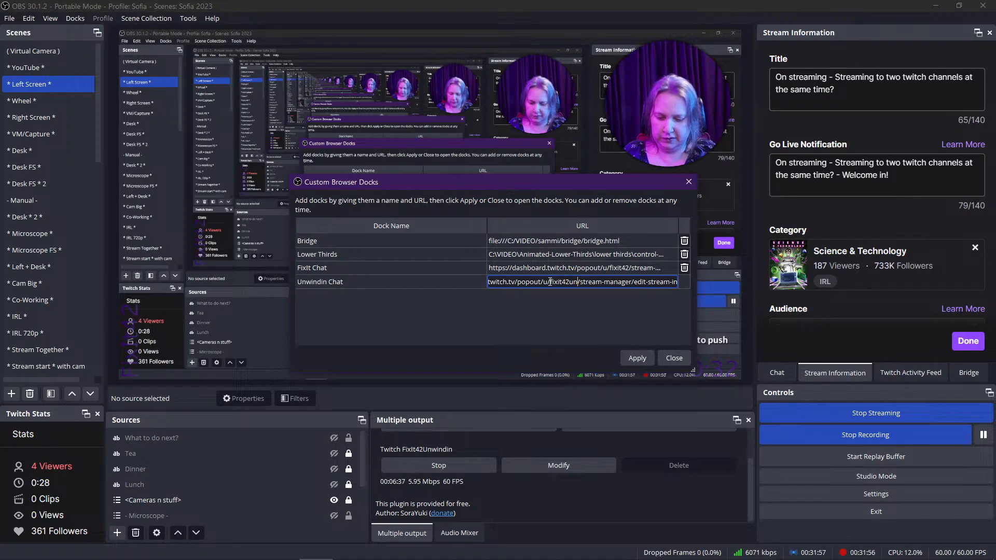
text(windin)
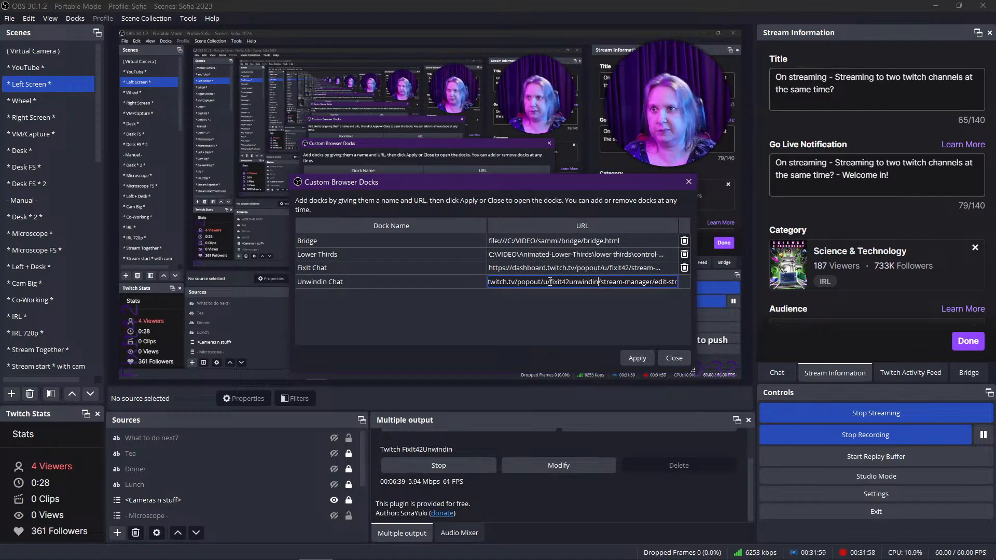
- Rename the "Unwindin Chat" dock entry to "Unwindin Info"
double_click(358, 282)
click(358, 281)
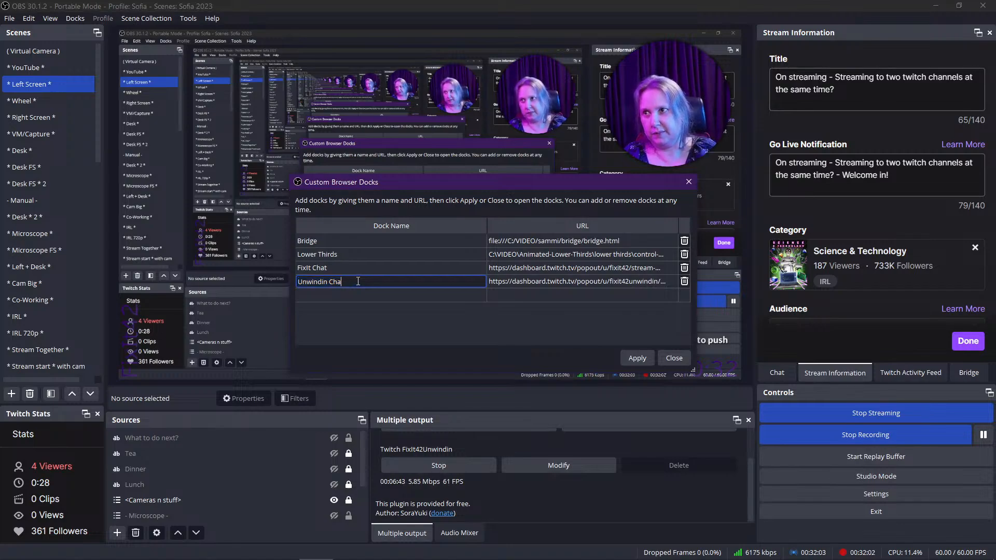
key(BackSpace)
key(BackSpace)
key(BackSpace)
key(BackSpace)
text(Info)
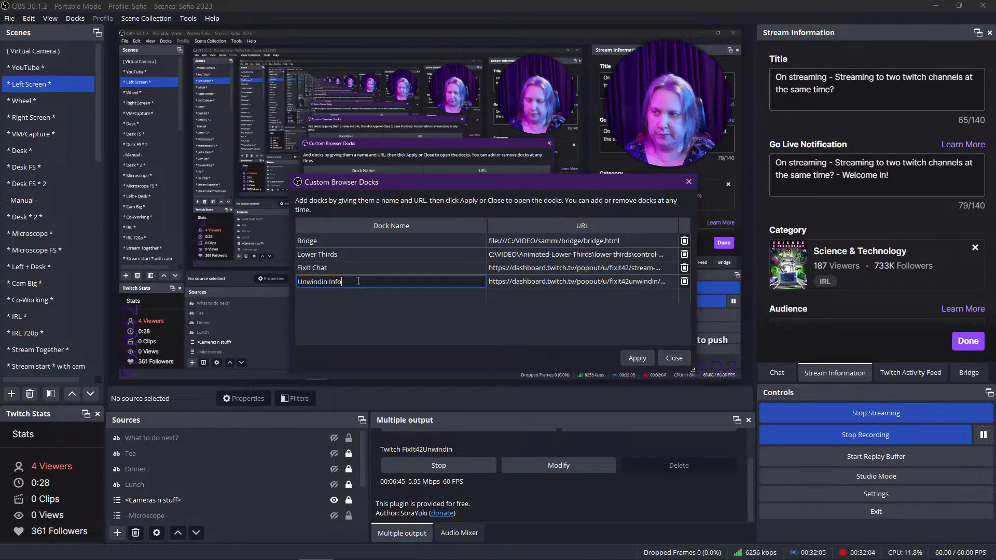
- Rename the "FixIt Chat" dock entry to "FixIt Info"
double_click(335, 265)
click(348, 271)
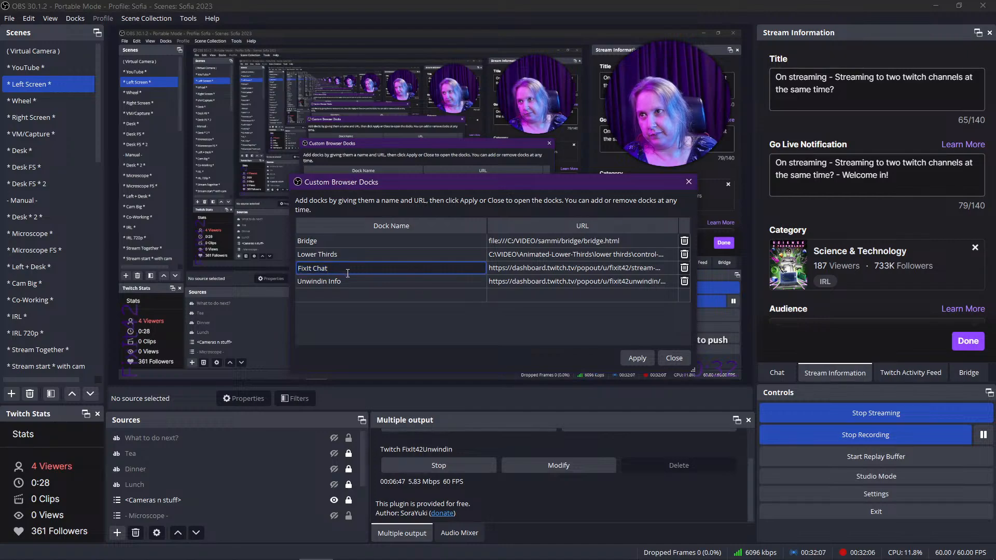
key(BackSpace)
key(BackSpace)
key(BackSpace)
key(BackSpace)
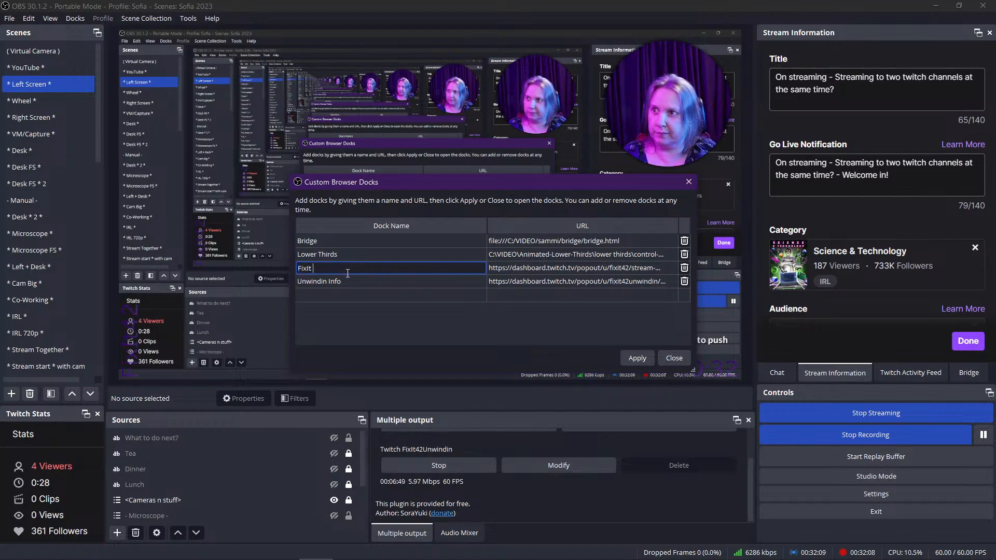
text(Info)
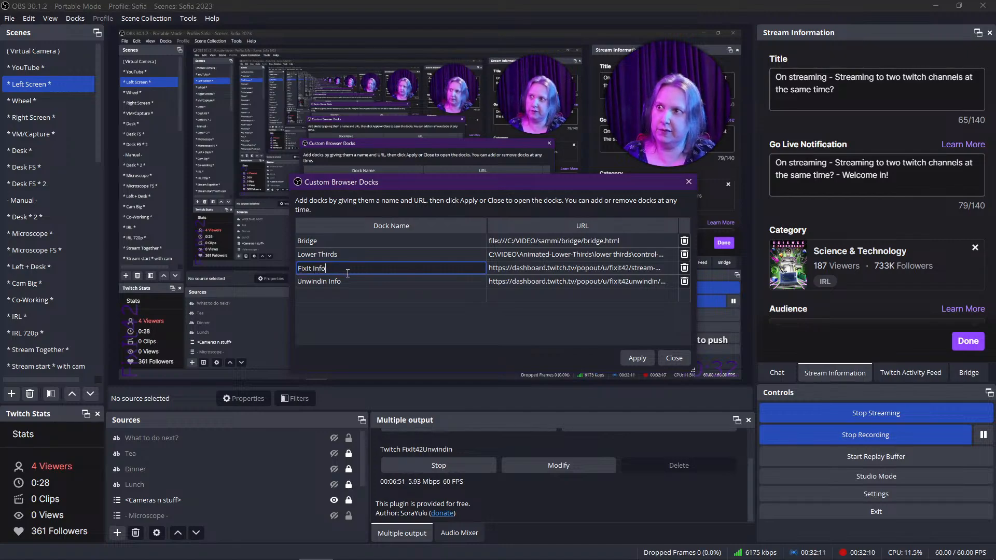
- Show the Chat dock and copy its current web address for a new custom dock entry
click(384, 297)
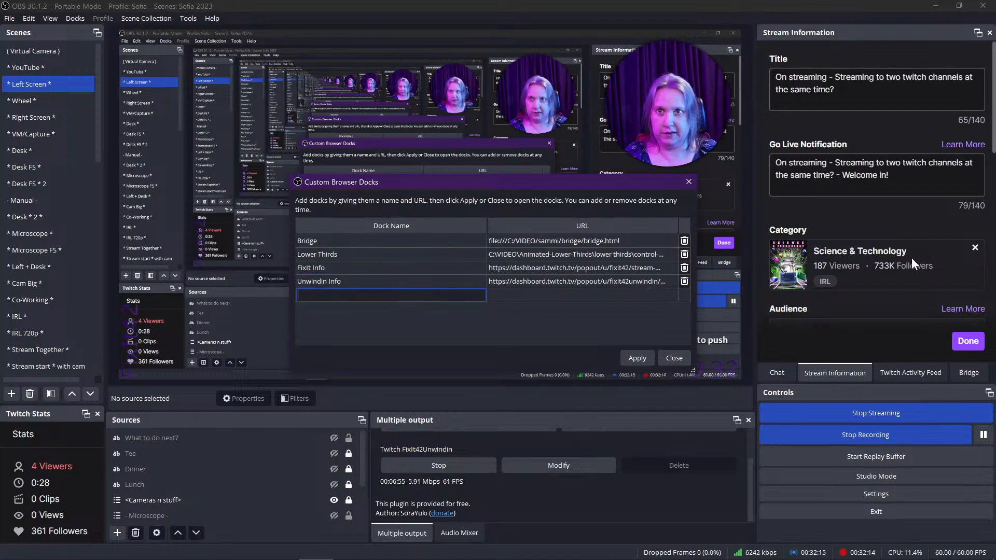
click(777, 372)
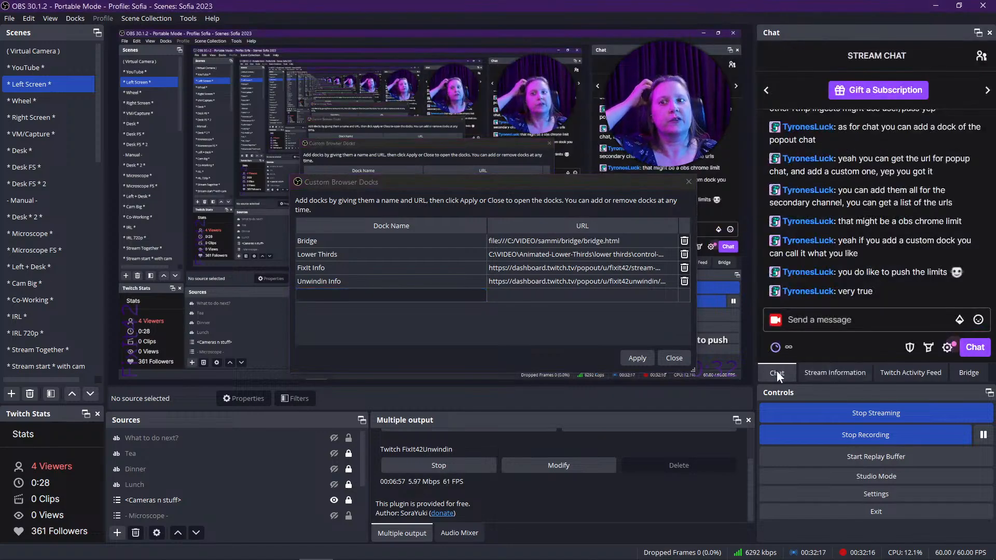
right_click(804, 63)
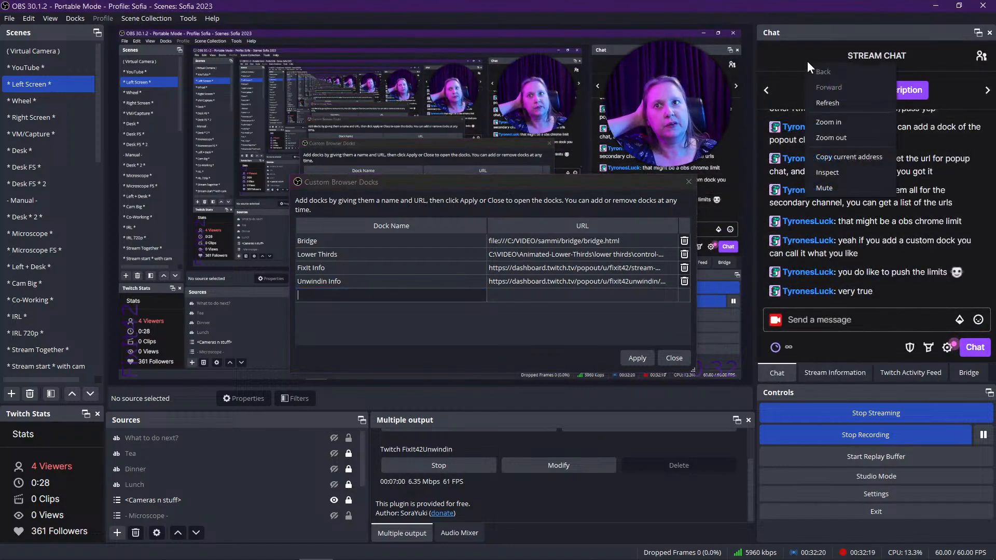
click(852, 155)
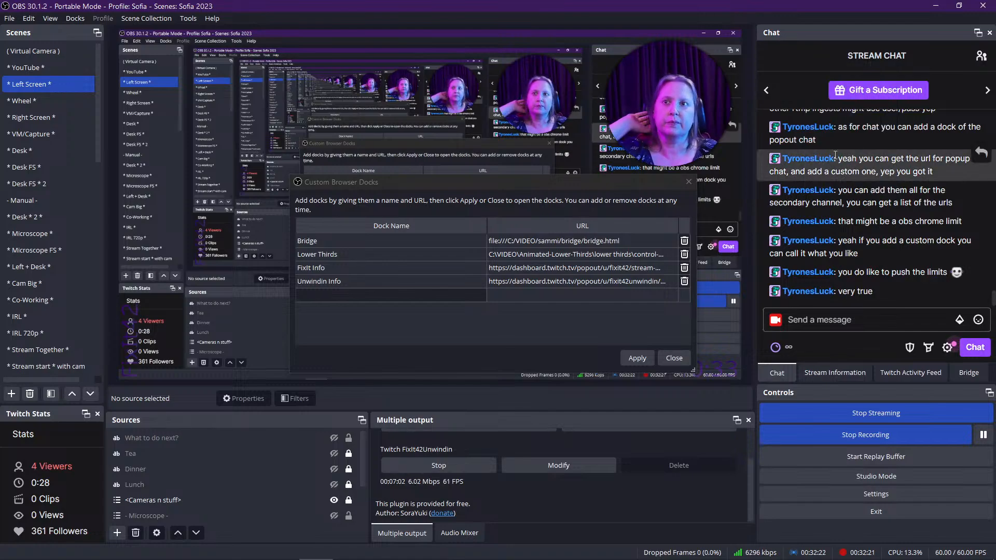
double_click(519, 293)
key(ctrl+v)
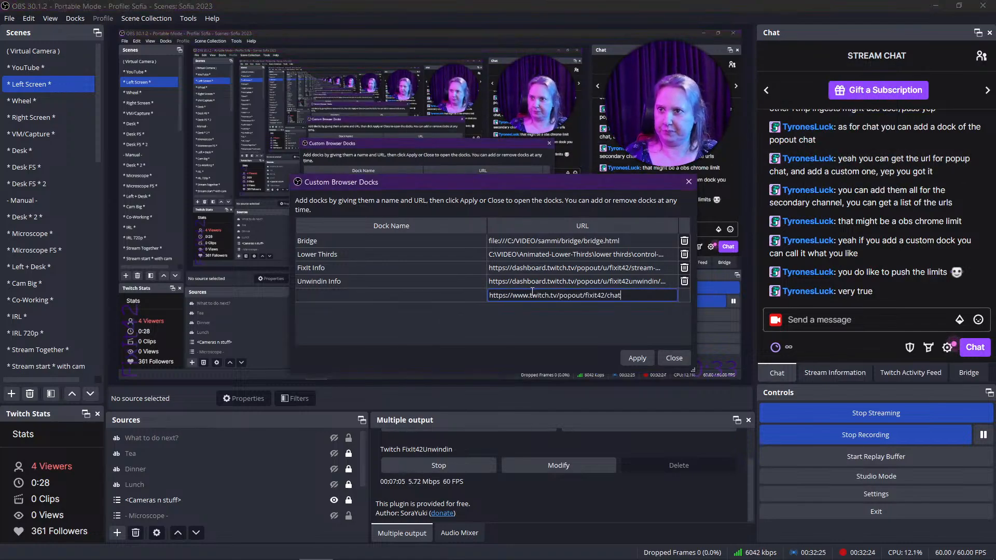
double_click(464, 297)
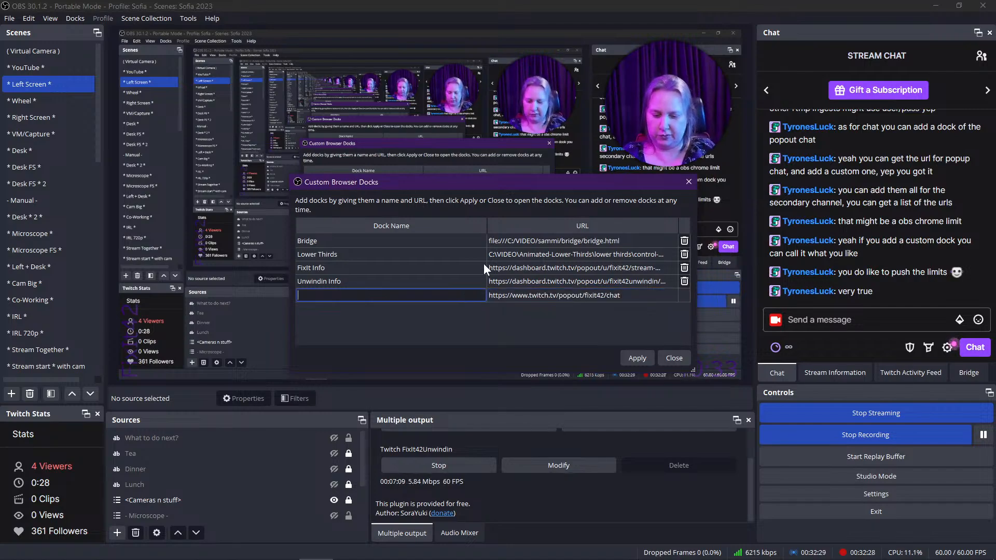
text(*F)
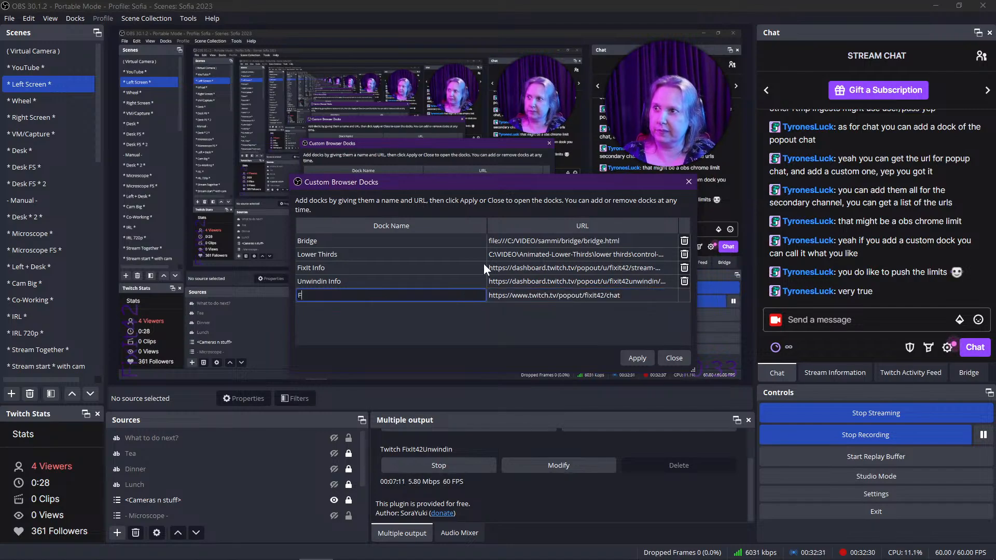
text(ixIt )
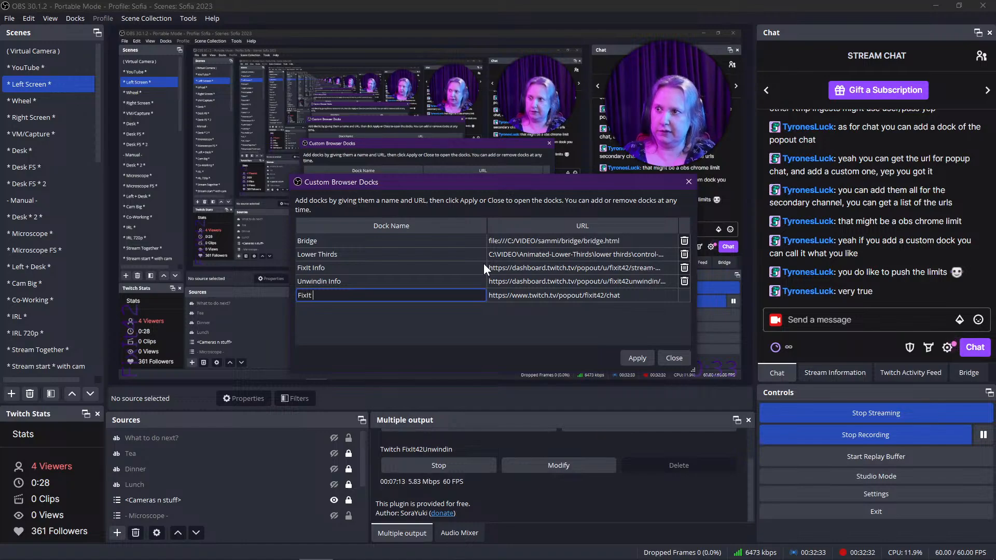
text(Chat)
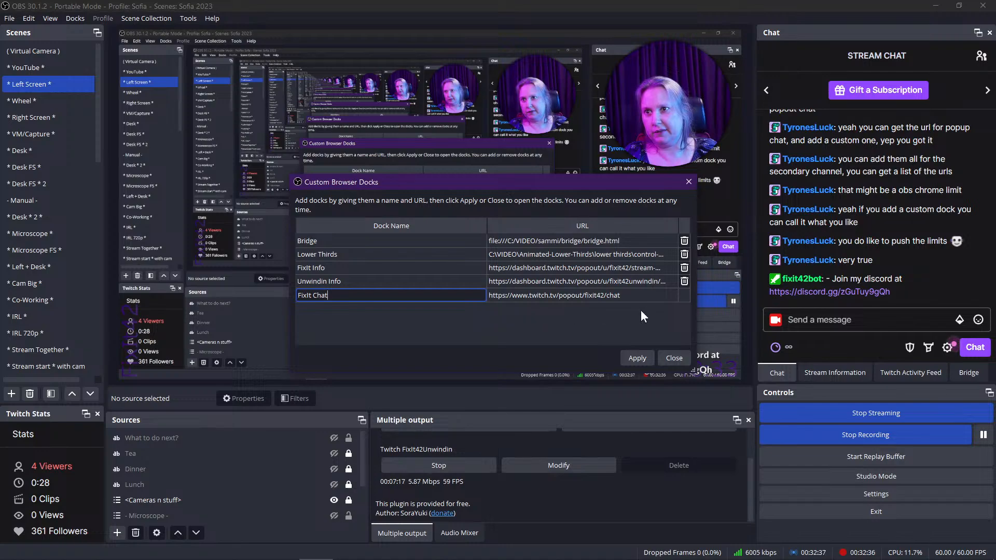
key(Return)
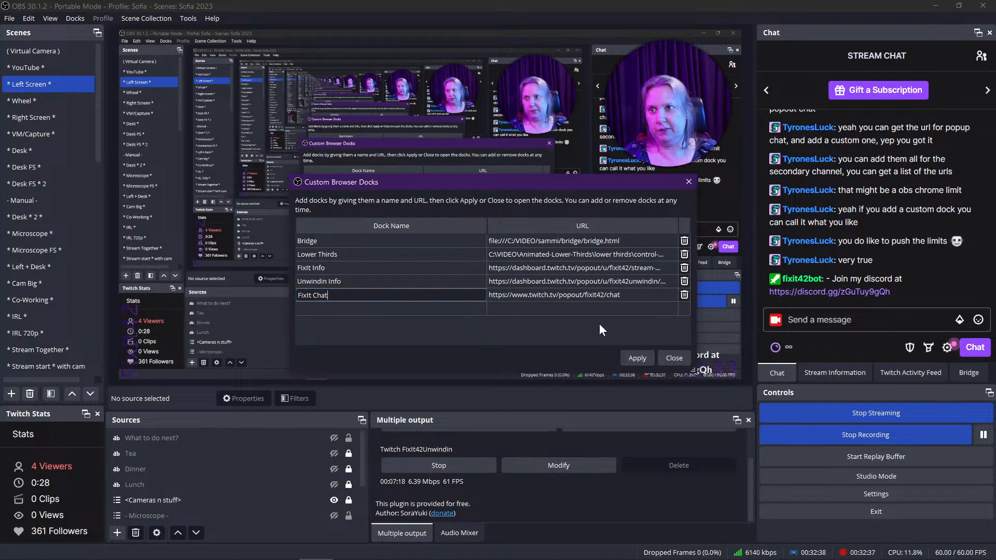
- Start a further custom browser dock entry below "FixIt Chat" with the name "Unwindin Chat"
double_click(404, 309)
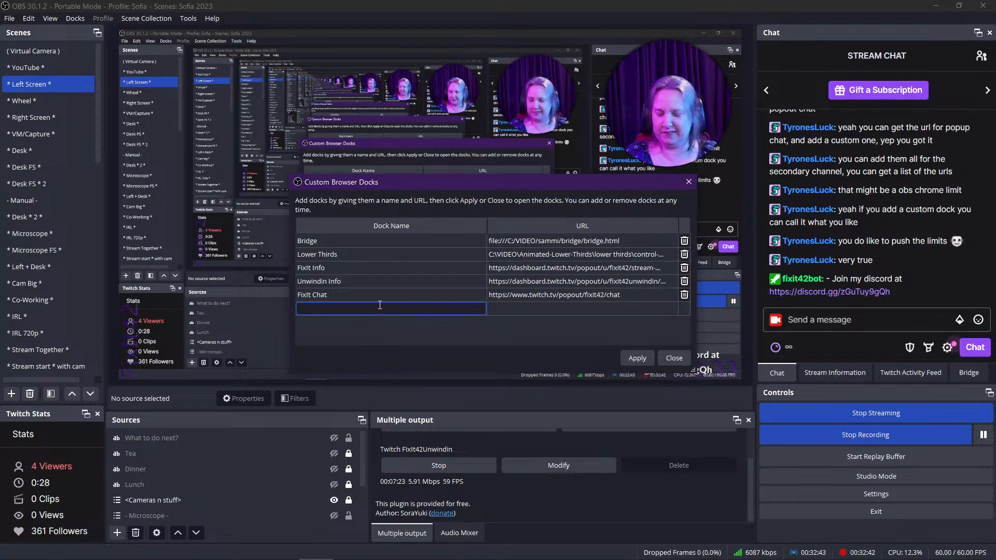
text(F)
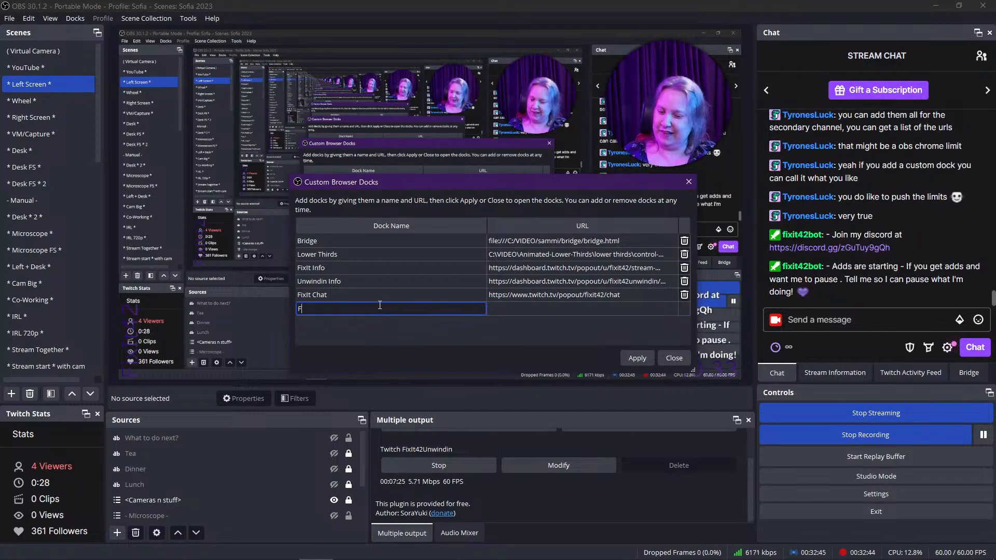
text(U)
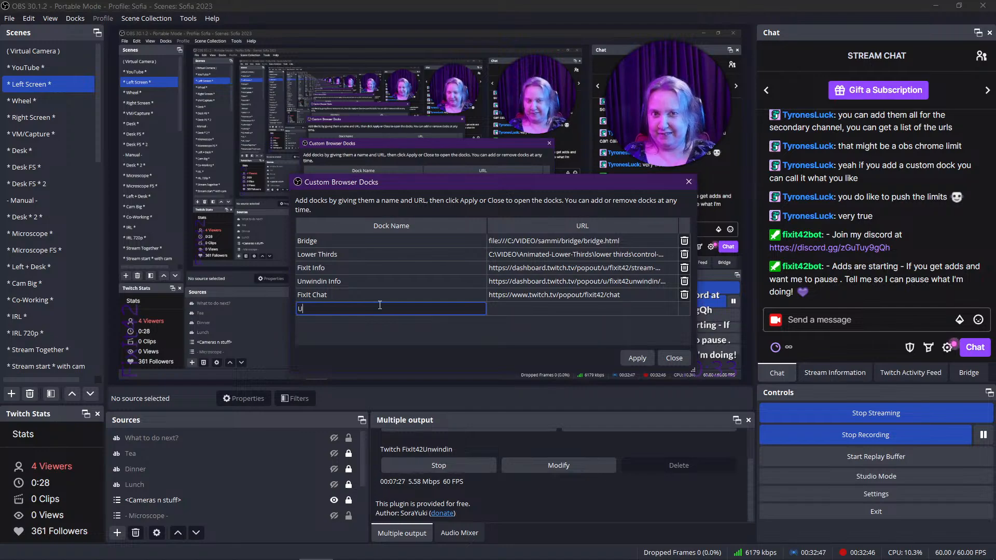
text(nwindin)
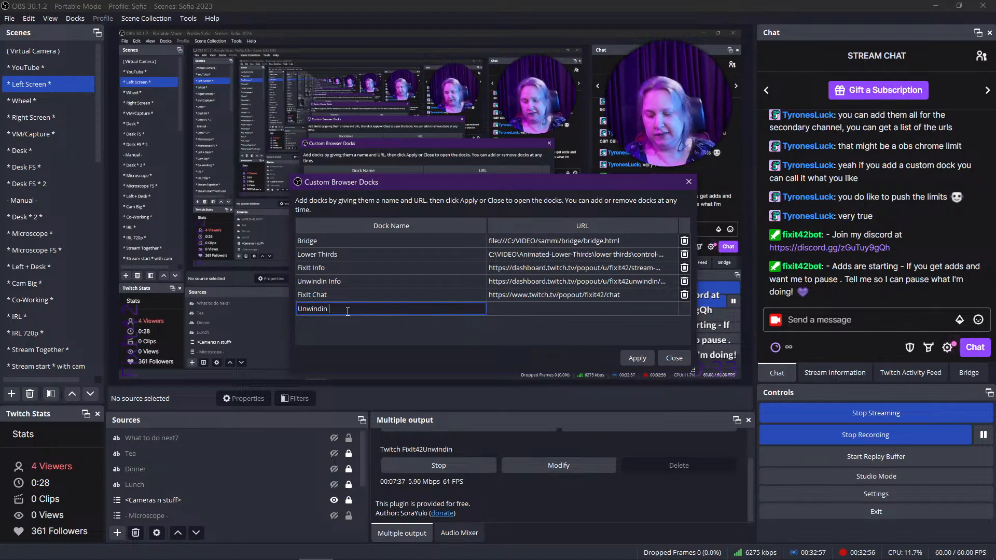
text(Cha)
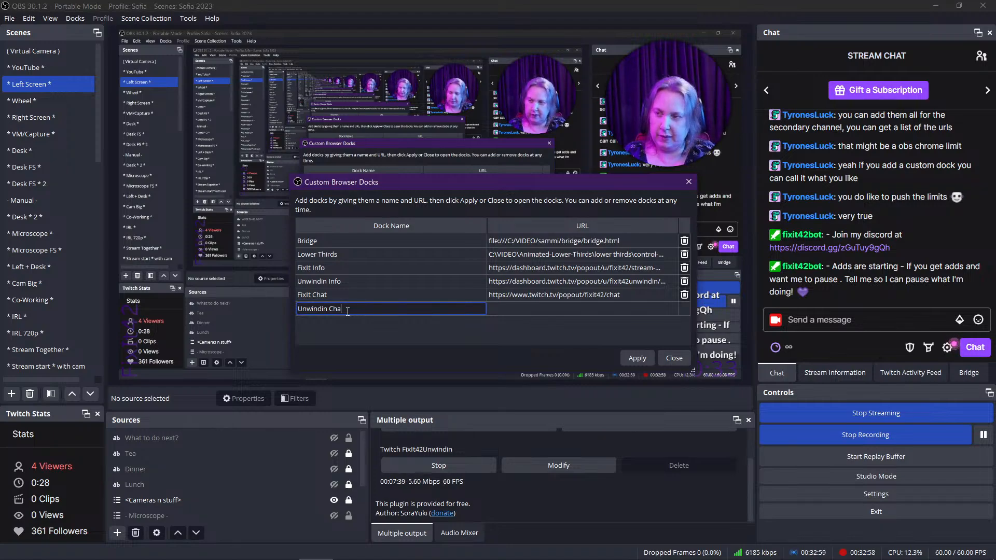
text(t)
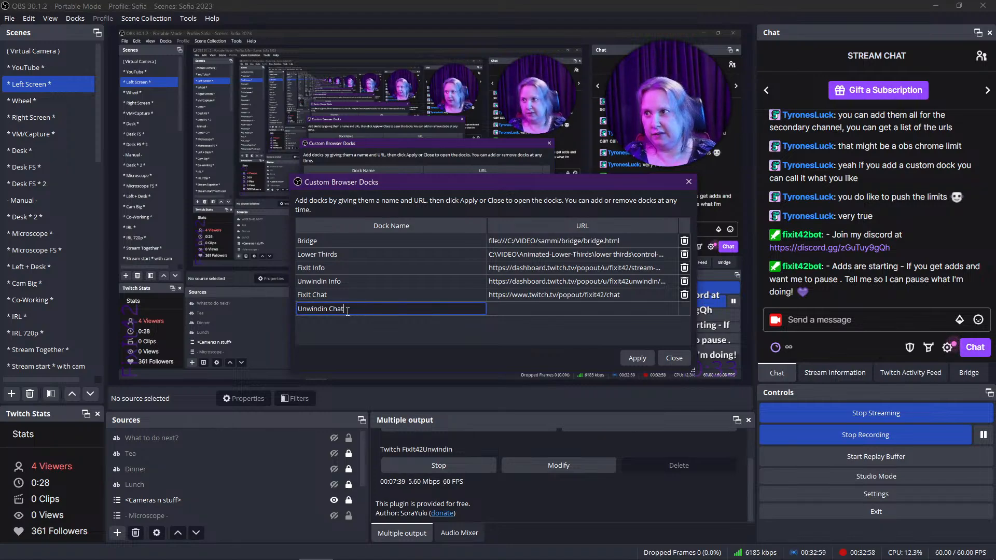
click(546, 306)
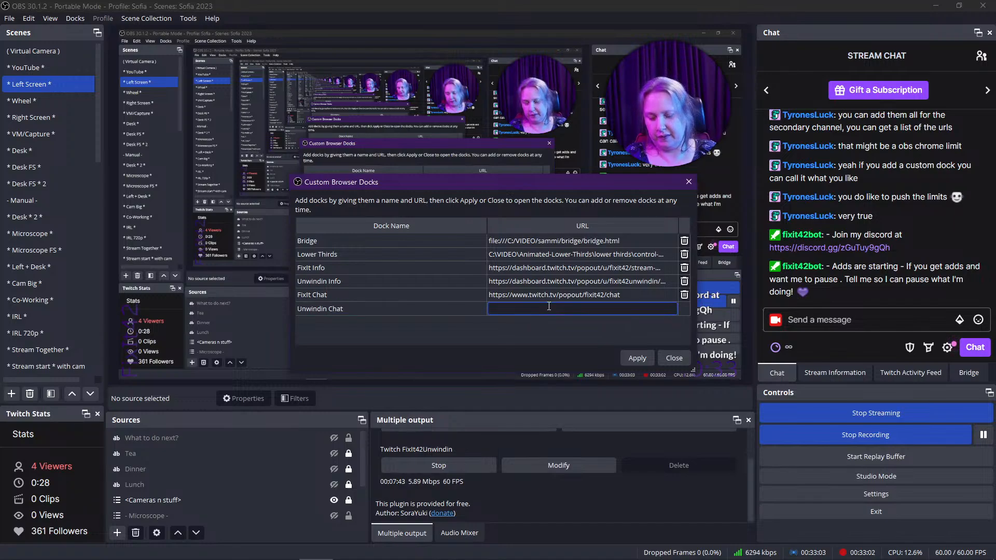
key(ctrl+v)
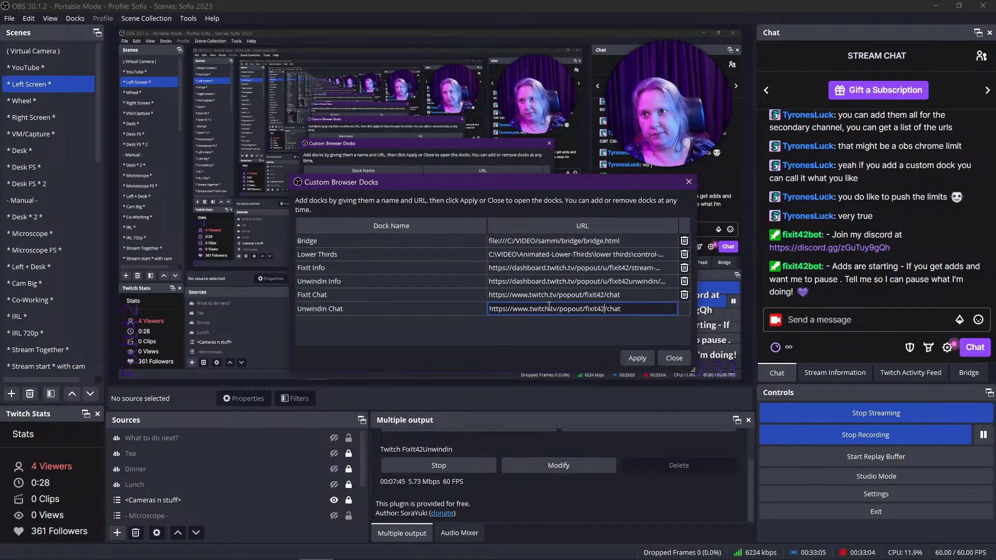
text(unw)
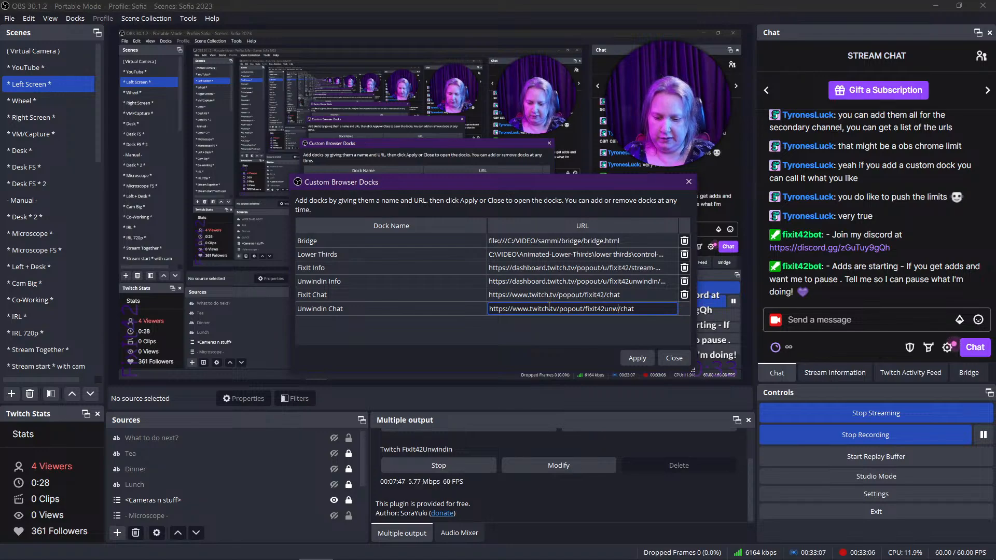
text(ind)
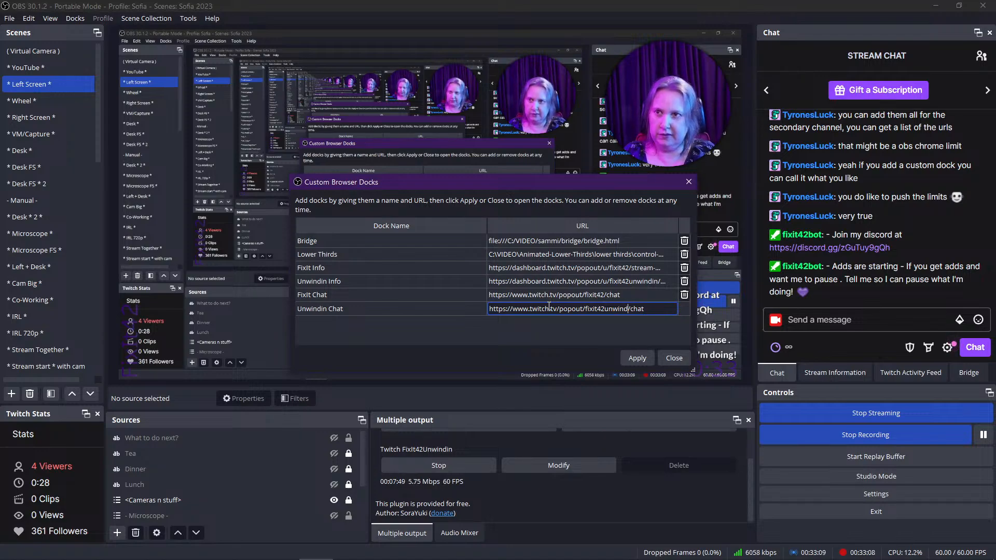
text(in)
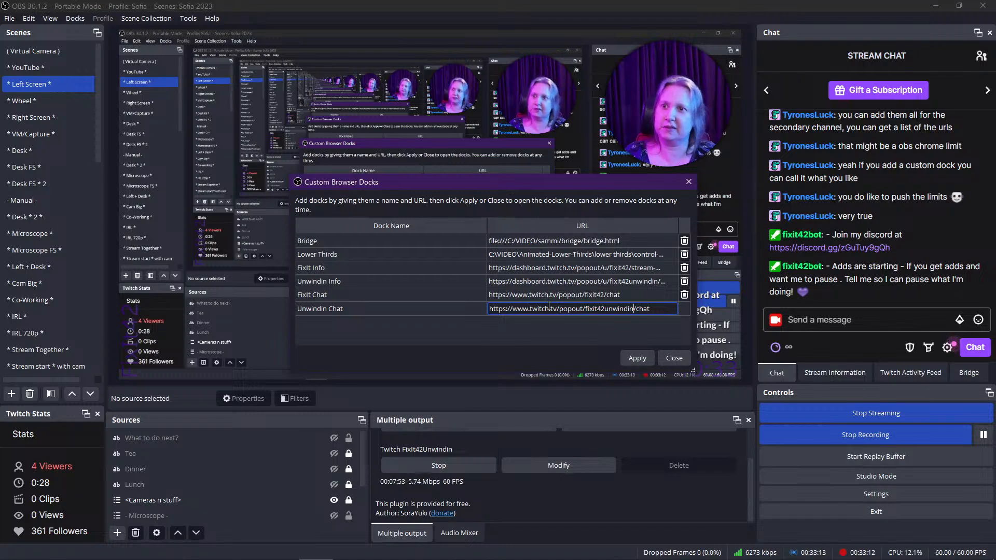
key(Return)
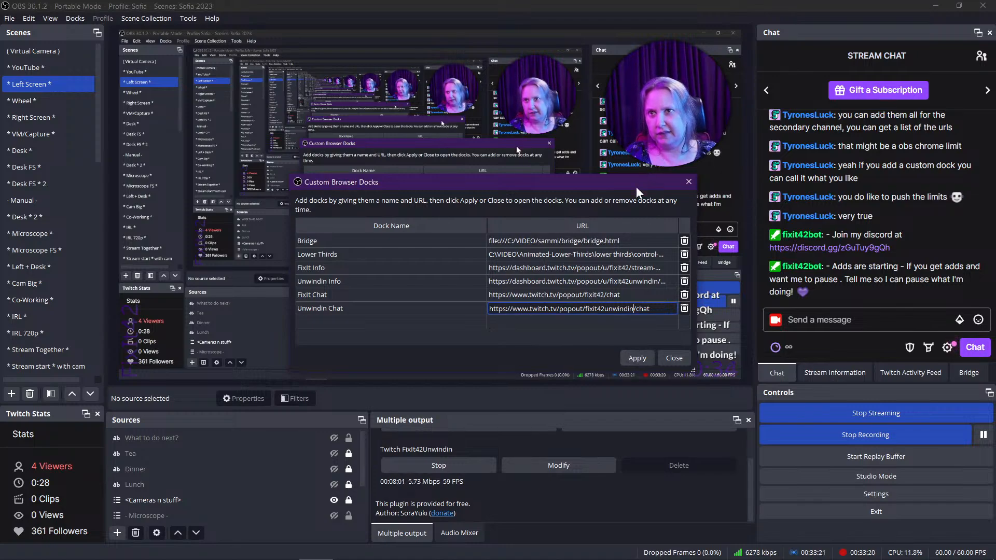
- Apply the custom browser docks, accept the cookie notice in the Unwindin Chat dock and move that dock aside
drag(636, 186, 661, 185)
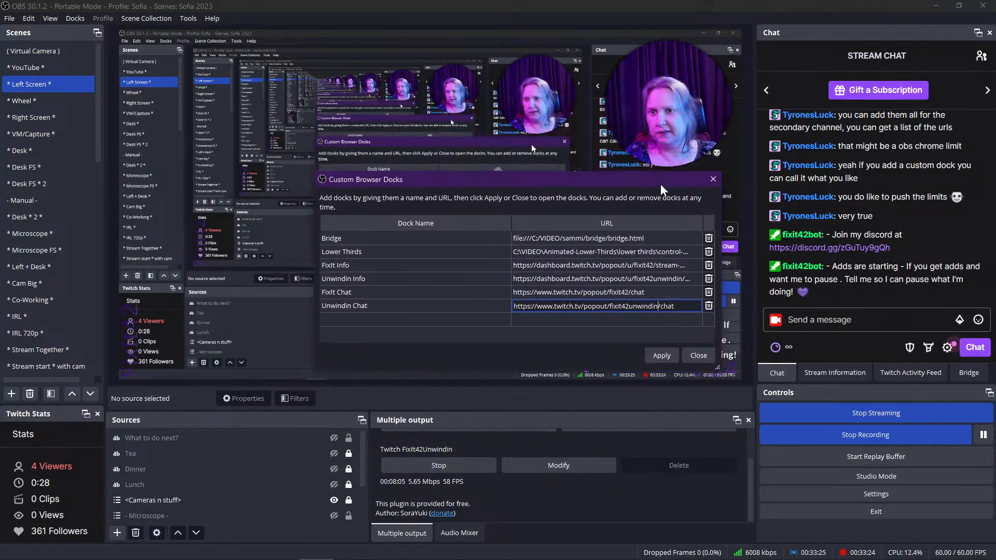
click(654, 354)
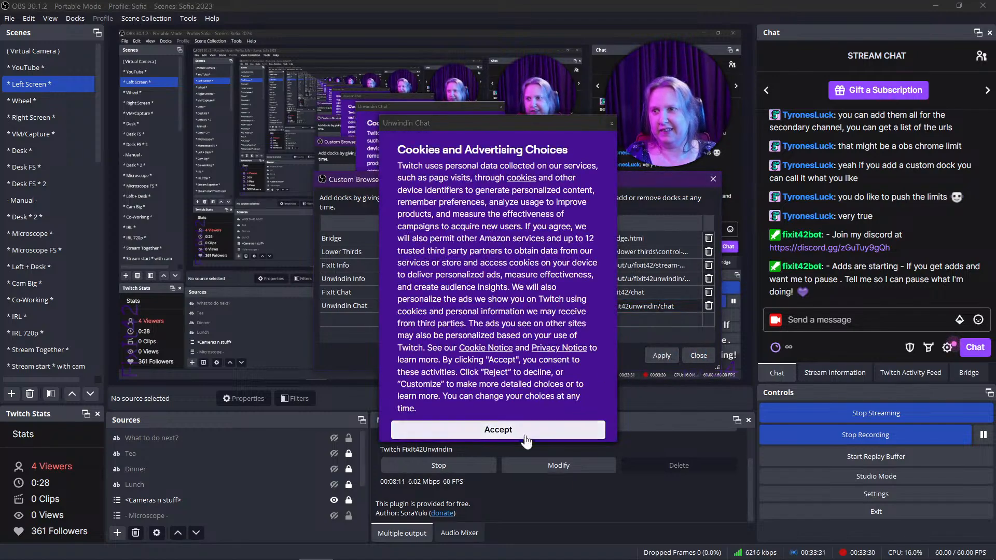
click(525, 430)
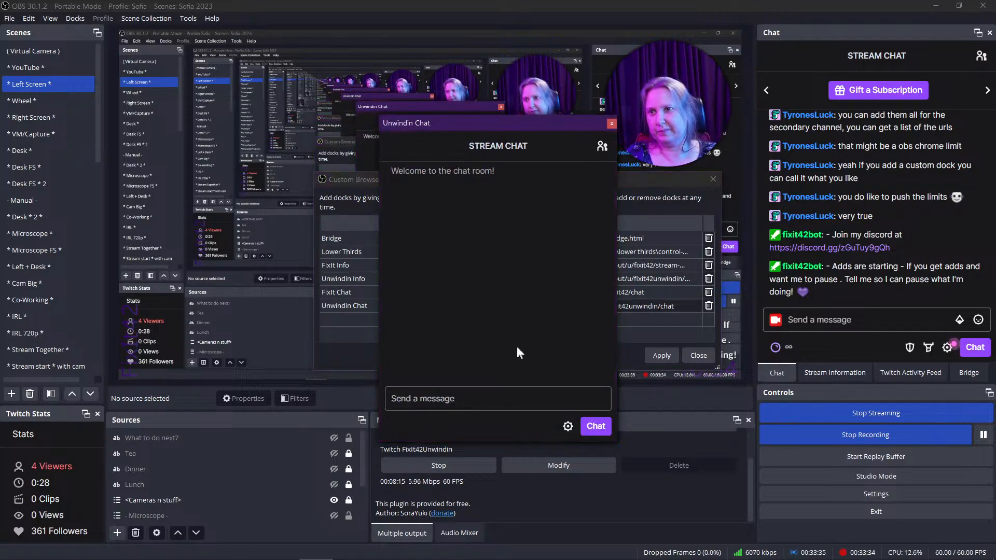
drag(542, 123, 413, 172)
- Hide the built-in Chat and Stream Information docks
click(73, 18)
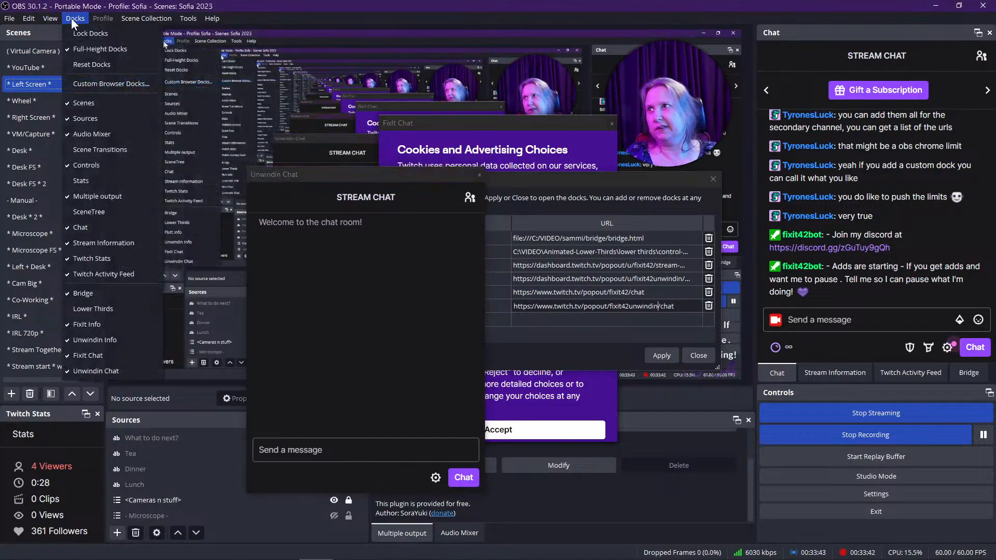
click(86, 224)
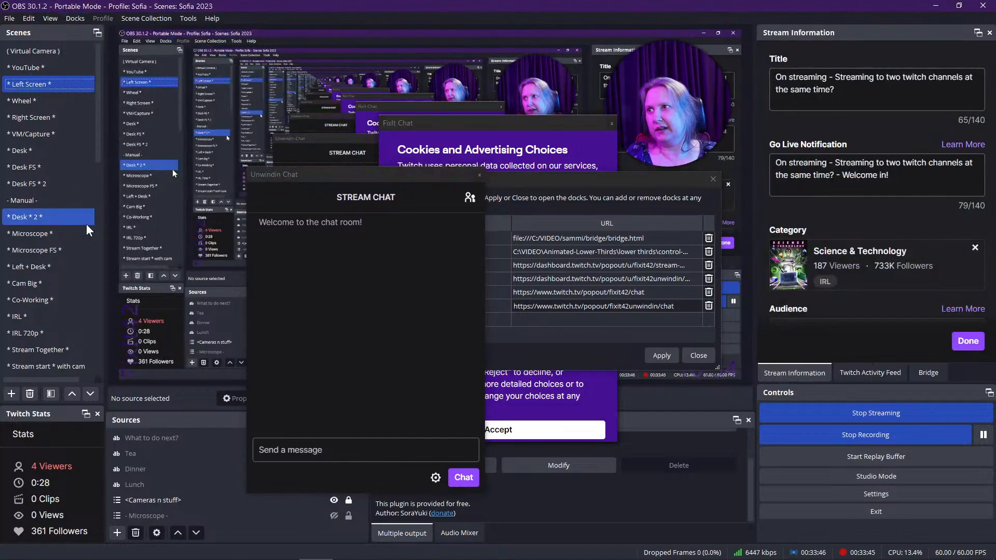
click(74, 19)
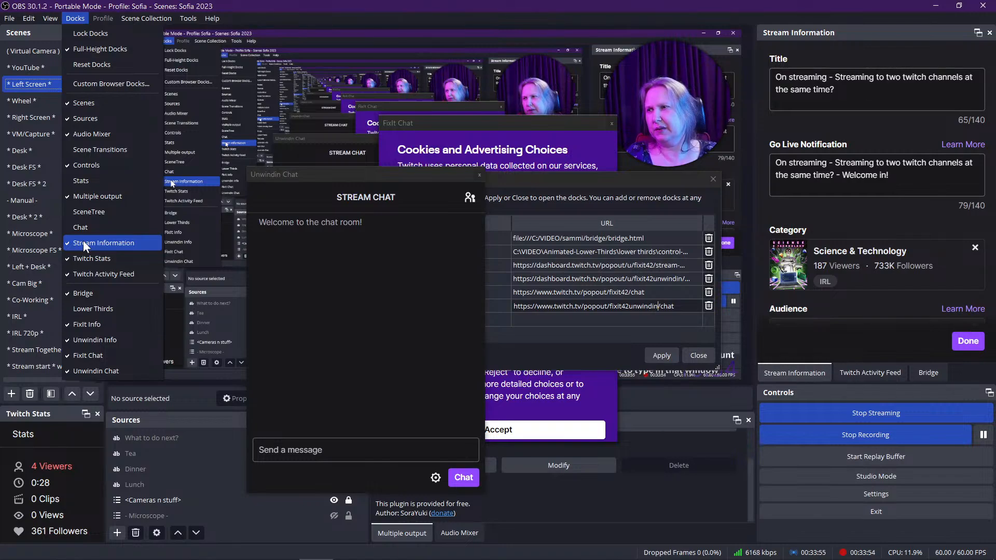
click(83, 240)
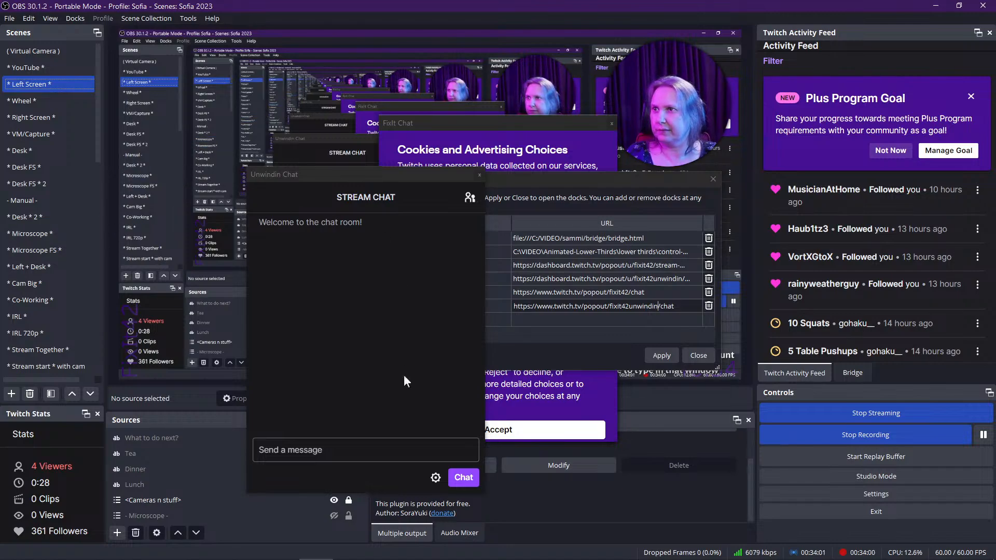
- Try to send the message "test" in the Unwindin Chat dock and bring up its Twitch log-in form
click(392, 456)
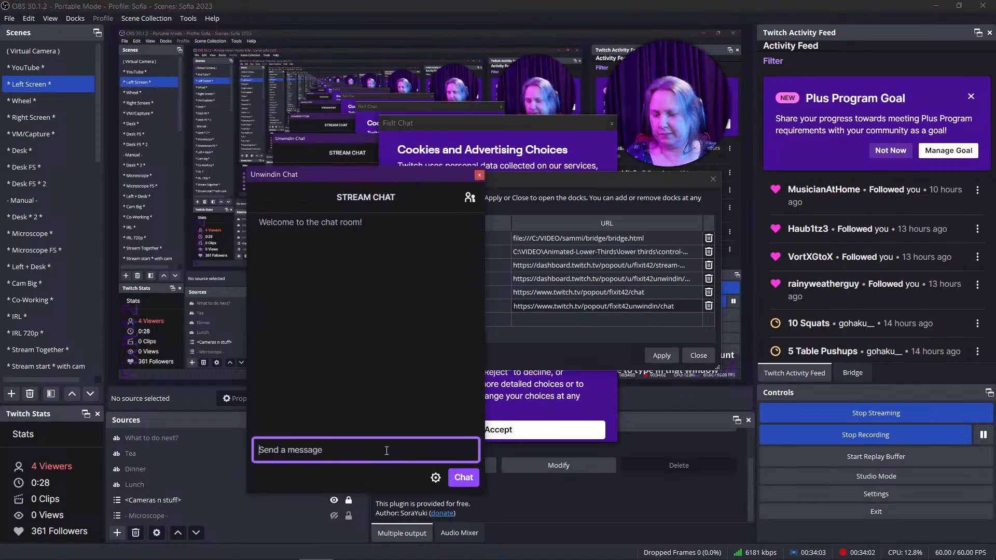
text(test)
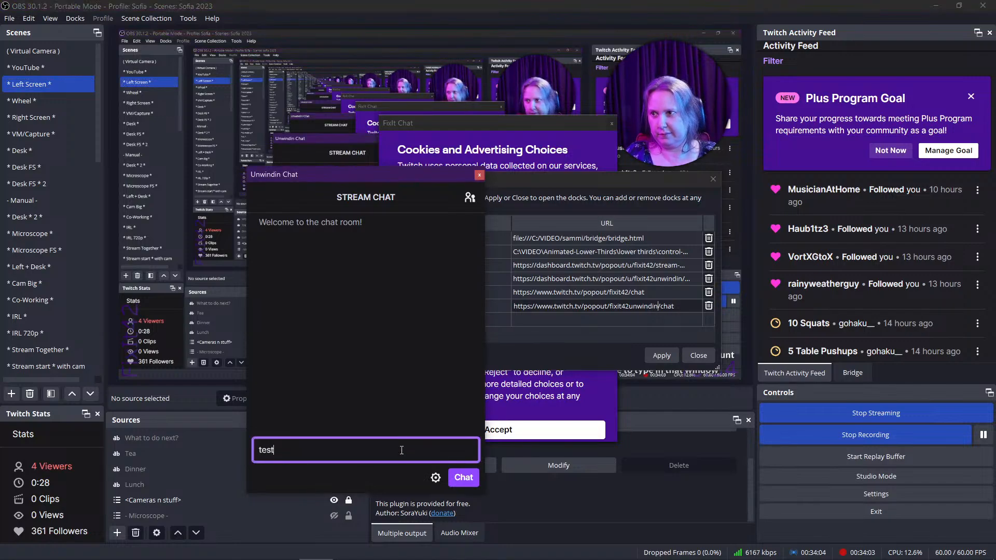
click(464, 478)
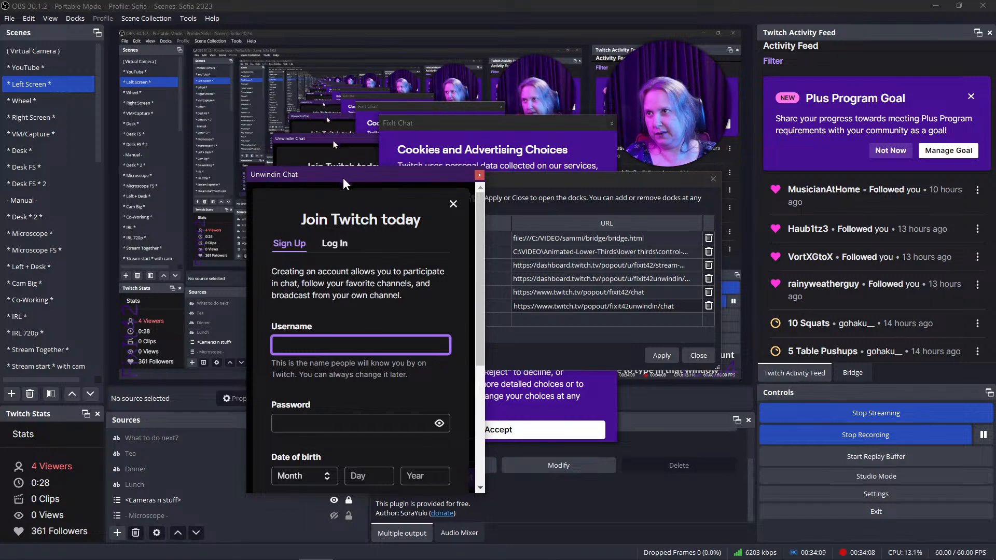
click(336, 244)
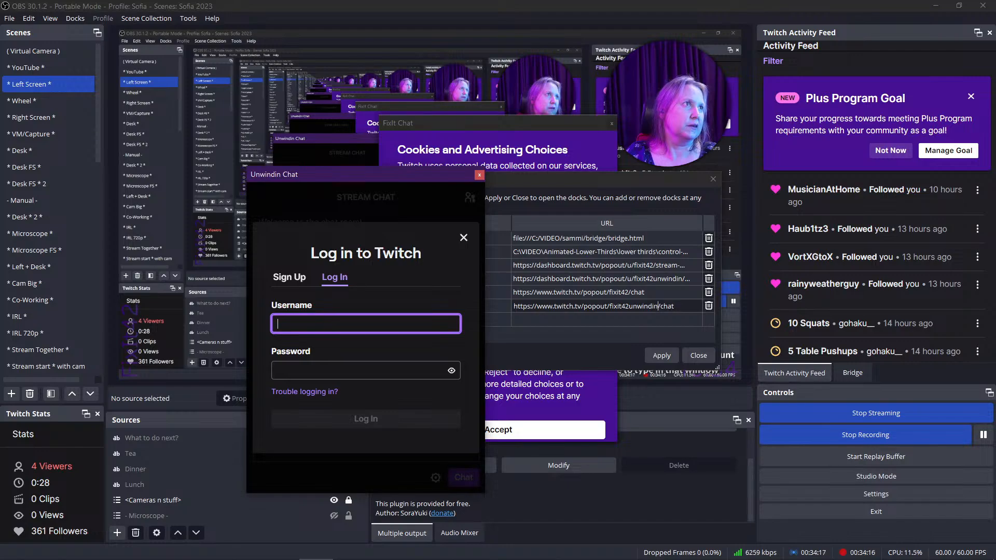
key(alt+Tab)
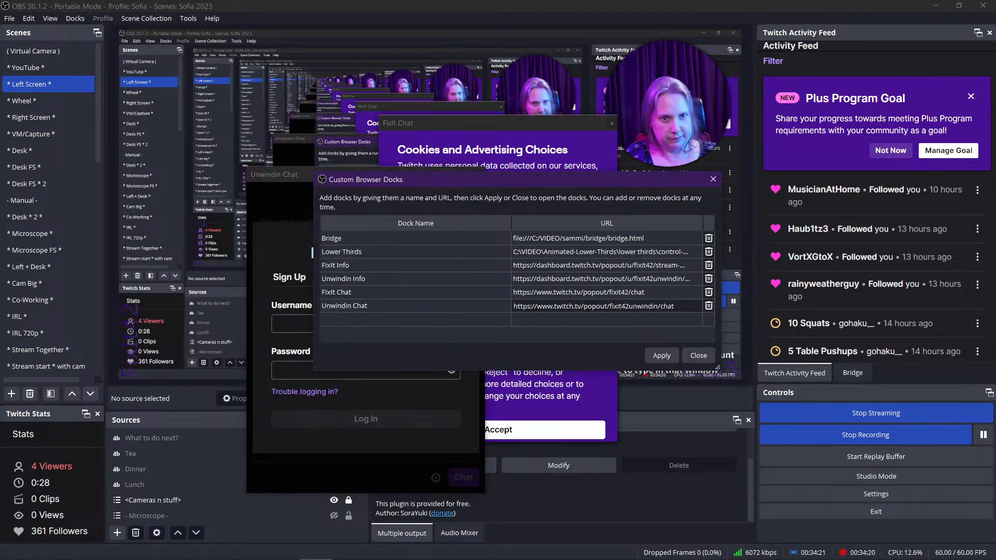
key(alt+Tab)
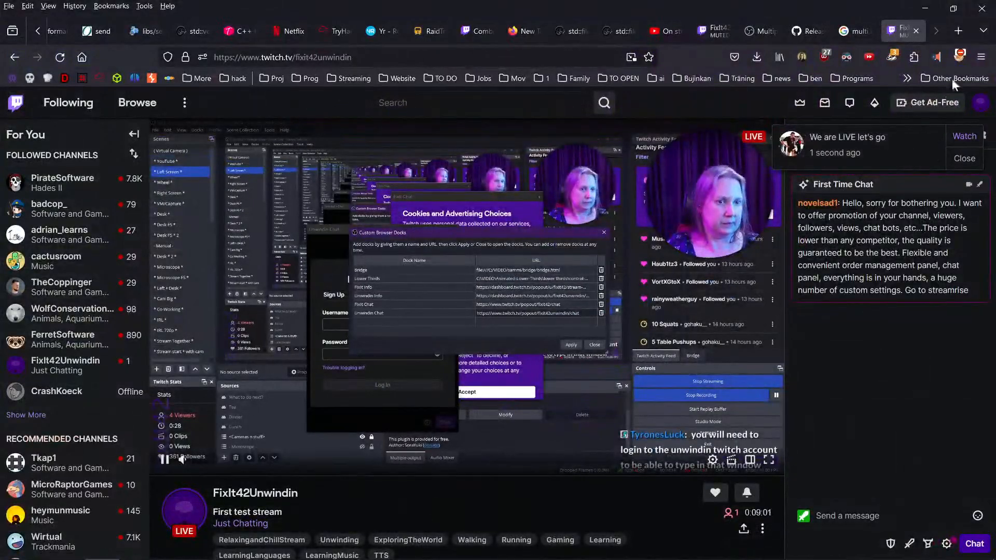
click(959, 30)
right_click(904, 34)
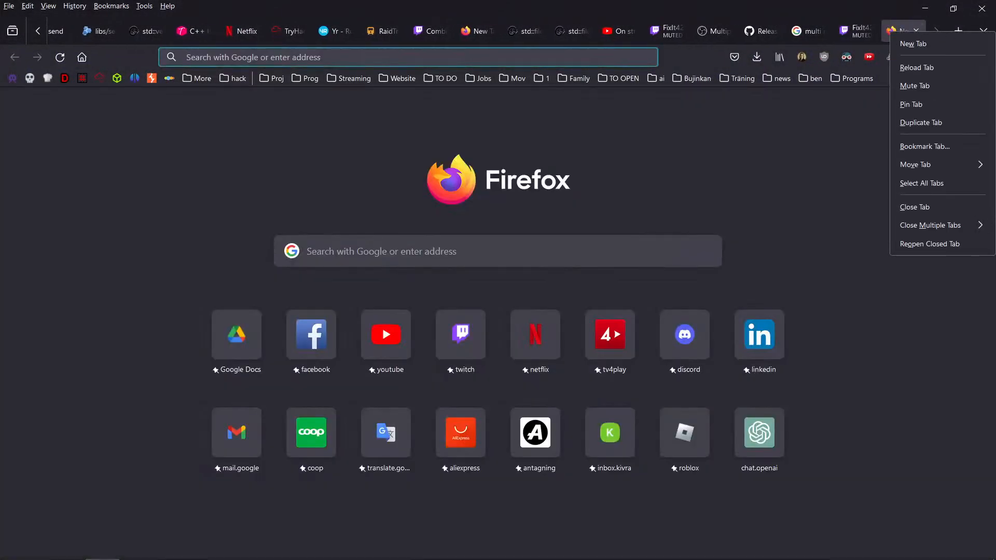
click(928, 227)
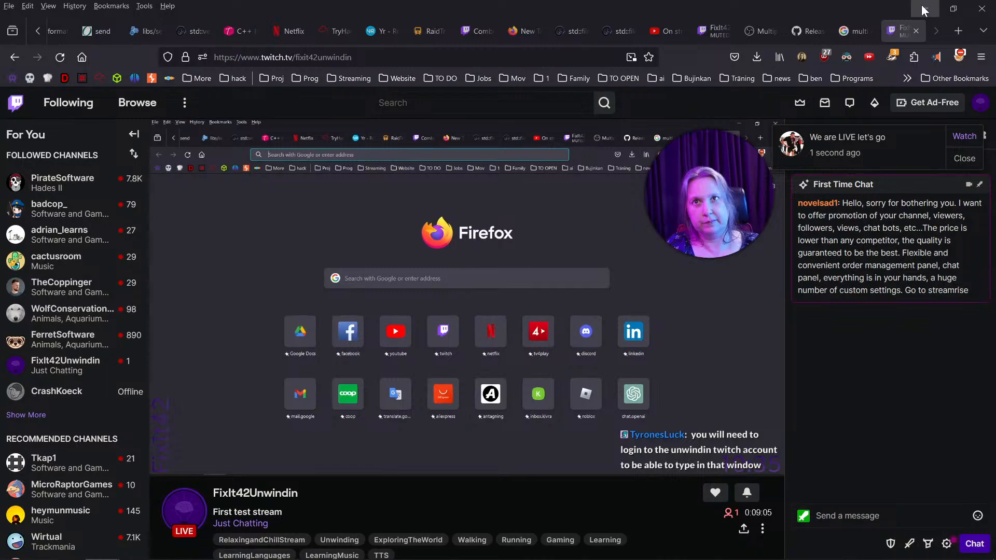
click(923, 9)
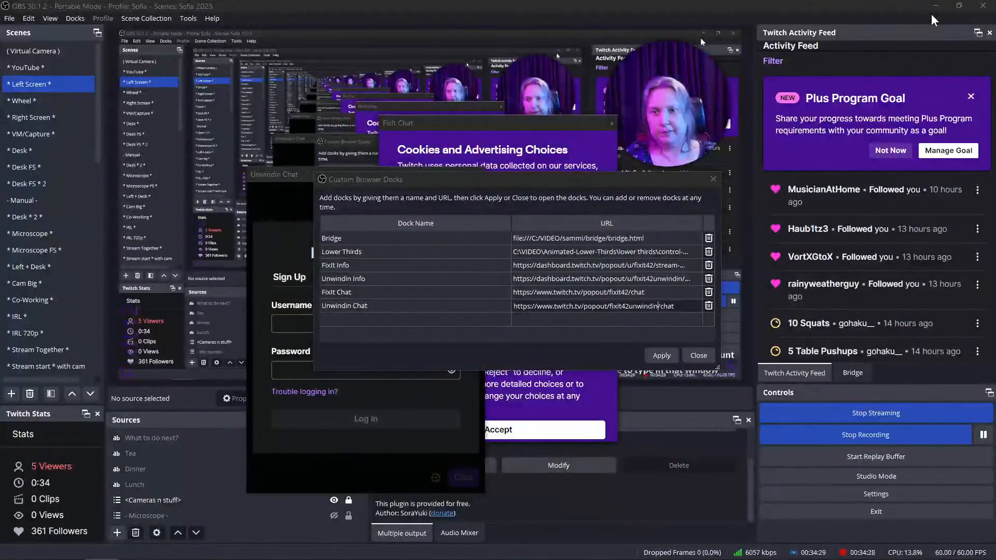
key(alt+Tab)
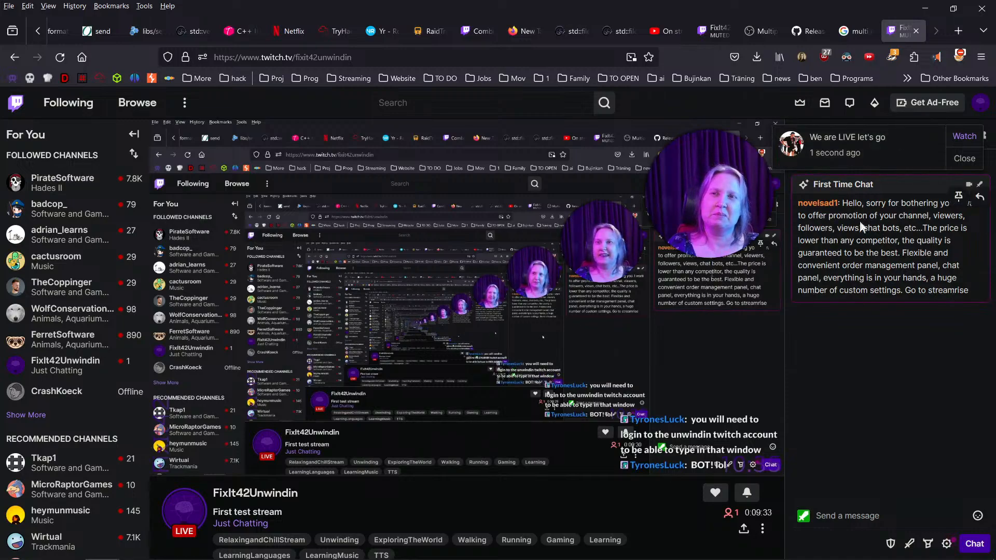
click(927, 12)
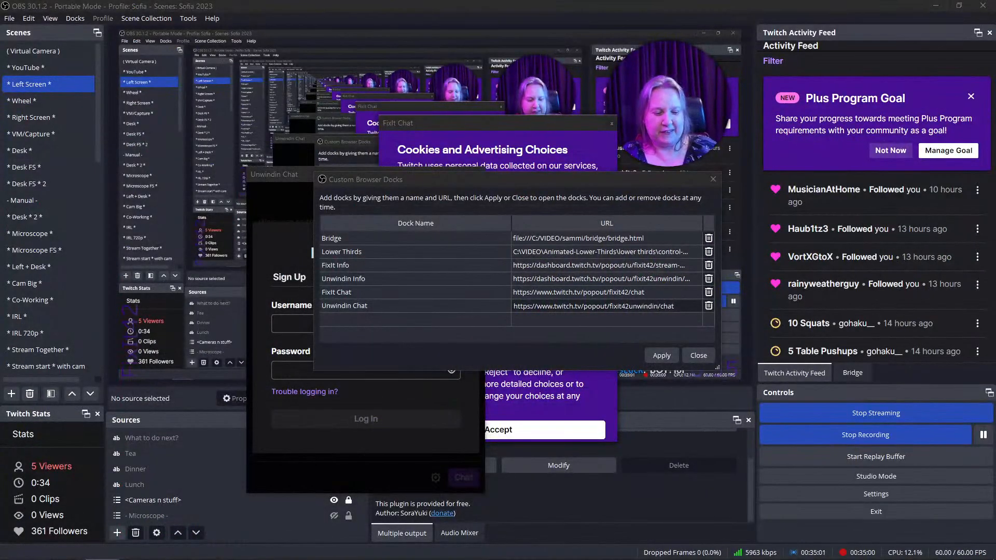
- Dismiss the Plus Program Goal notice in the Twitch Activity Feed and look through the feed's entries
click(888, 152)
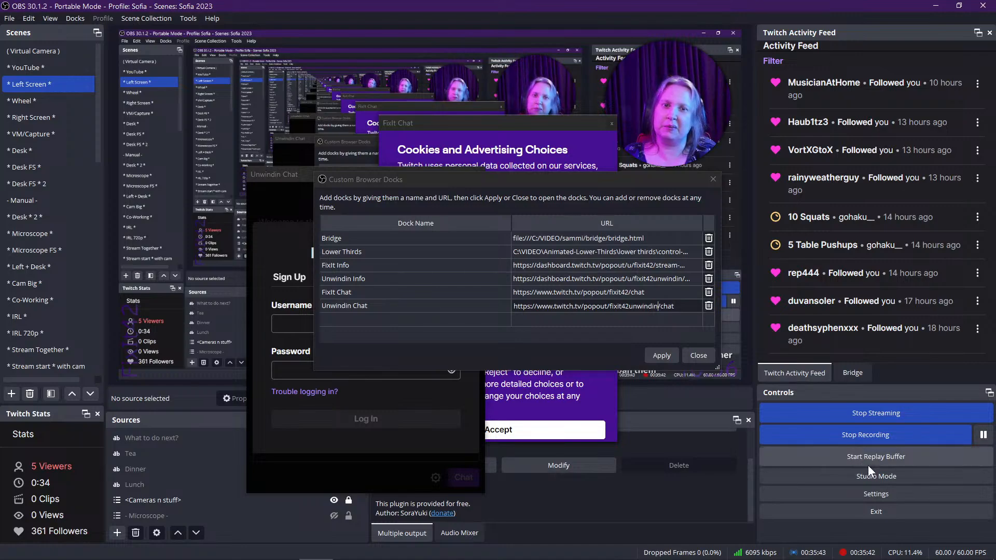
scroll(848, 341, down, 5)
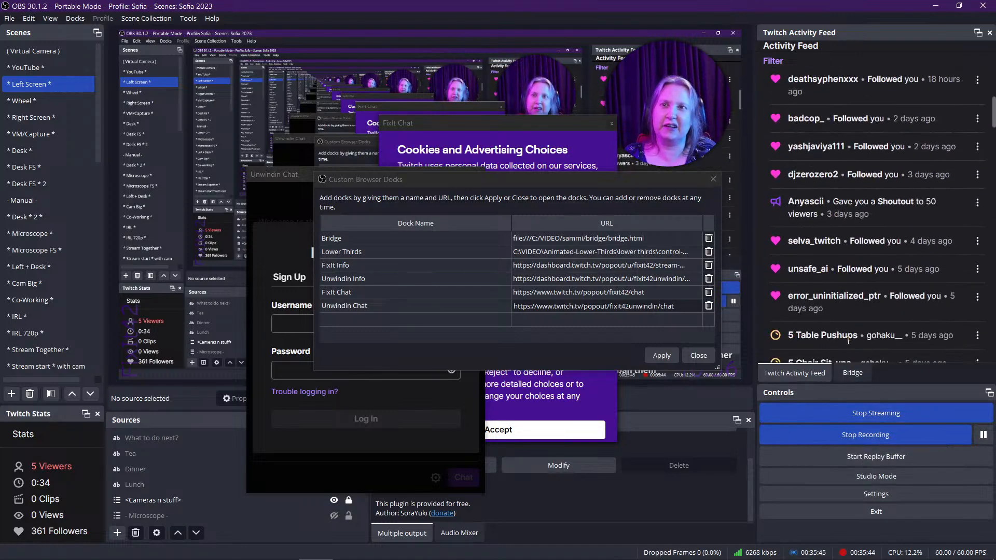
scroll(848, 341, up, 5)
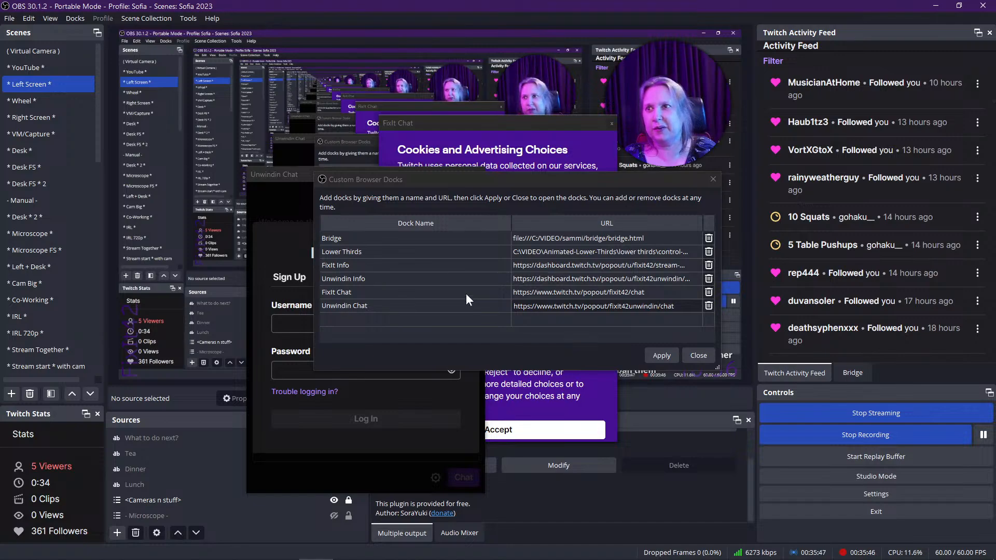
- Close the Custom Browser Docks dialog and accept the cookie notice in the FixIt Chat dock, placed clear of Unwindin Chat
drag(463, 179, 479, 48)
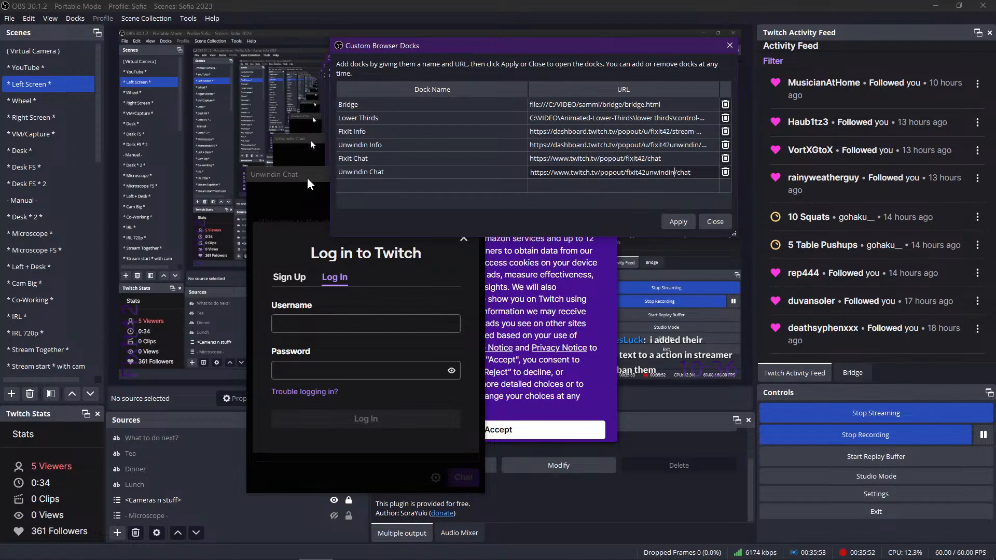
click(715, 222)
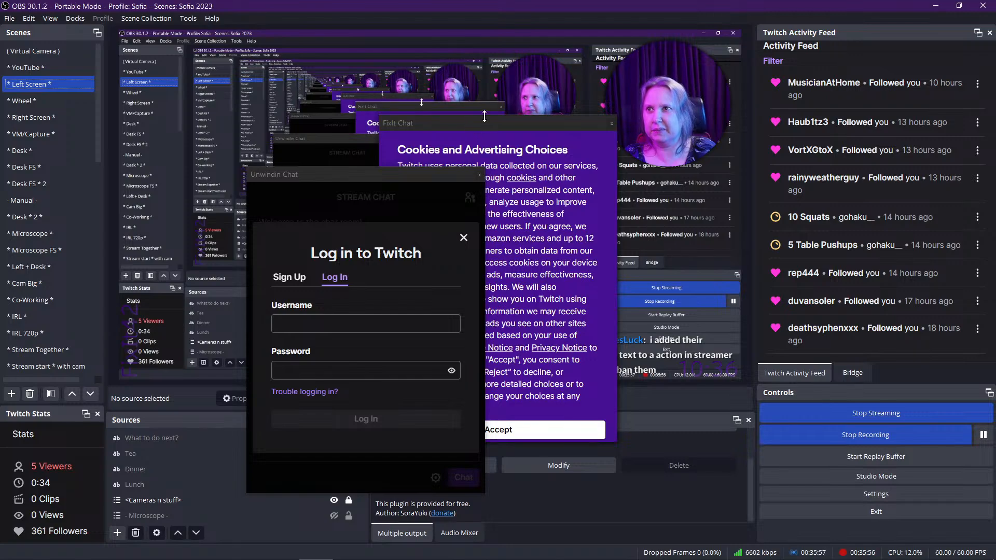
drag(478, 125, 618, 86)
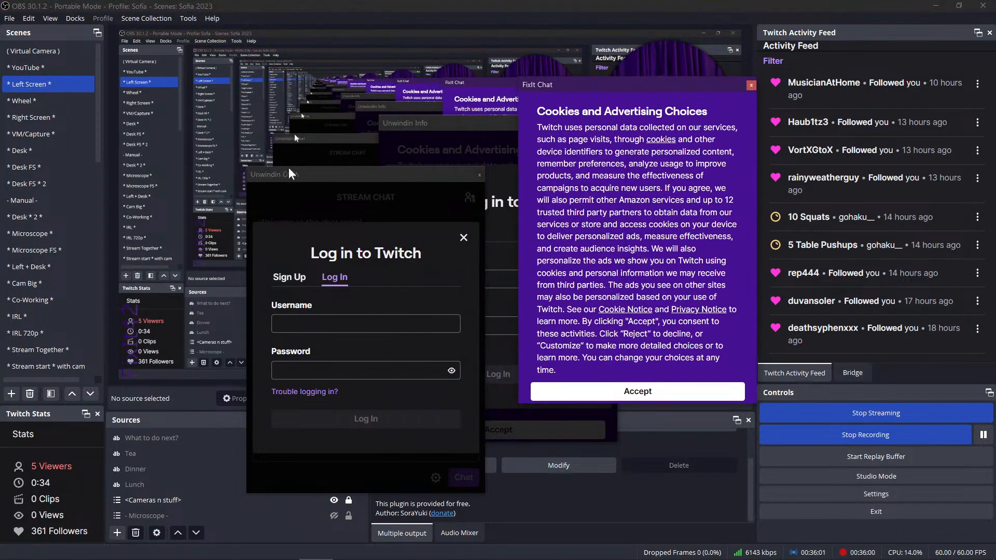
click(614, 397)
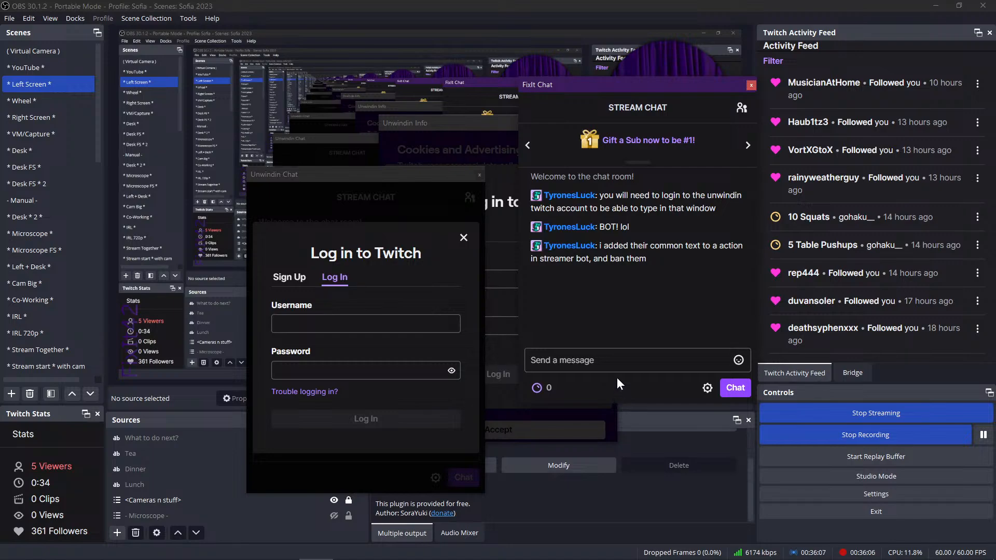
click(604, 358)
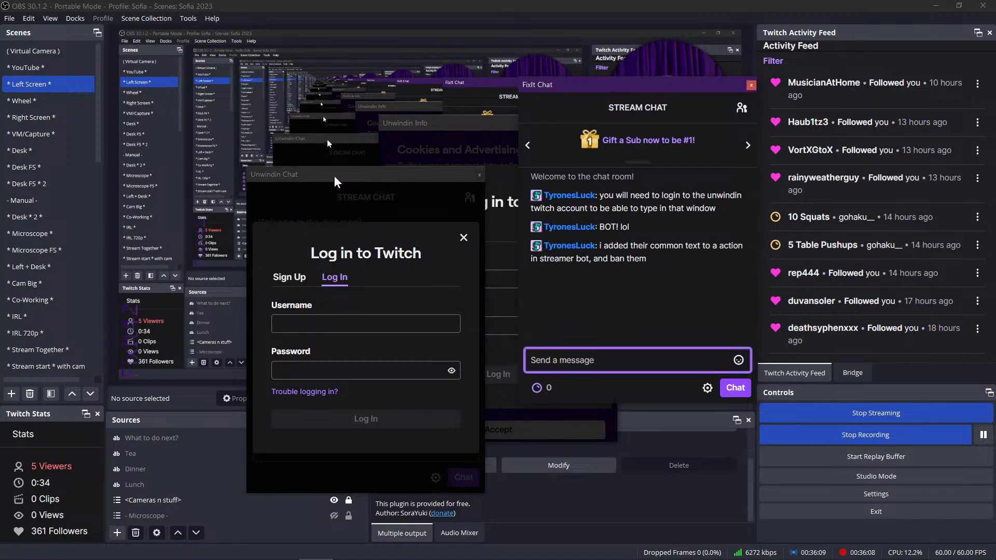
- Move the floating Unwindin Chat dock so it partly overlaps the FixIt Chat and Twitch Activity Feed docks
drag(334, 176, 717, 173)
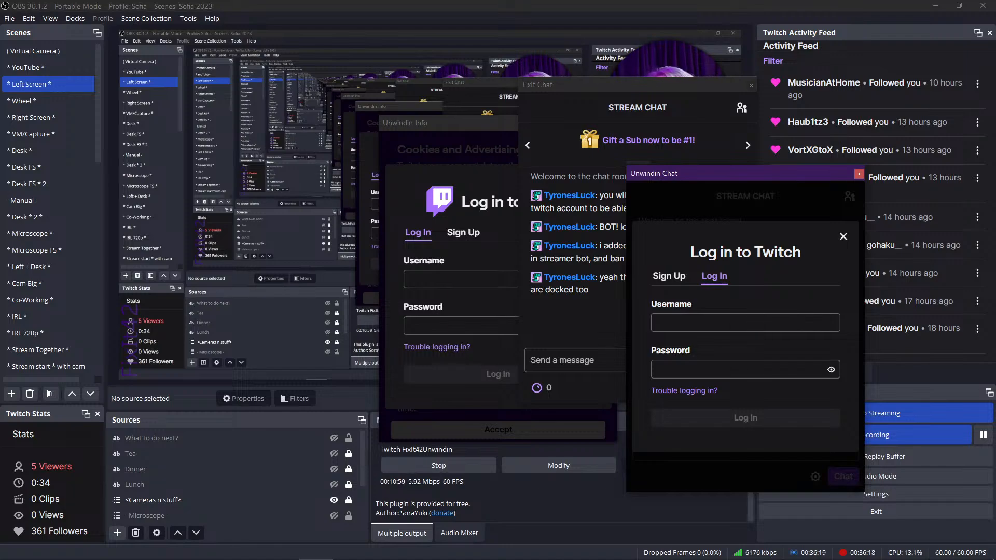
drag(995, 86, 339, 140)
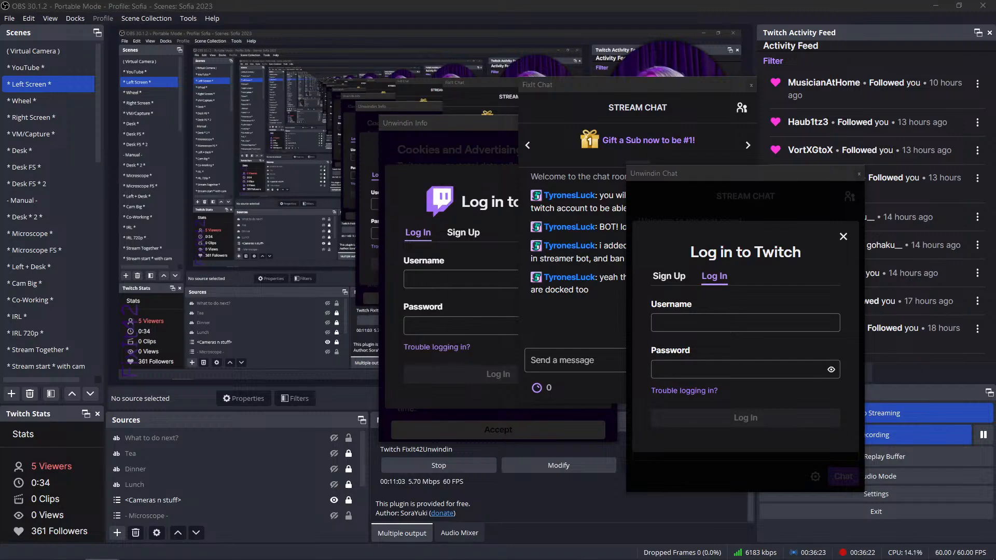
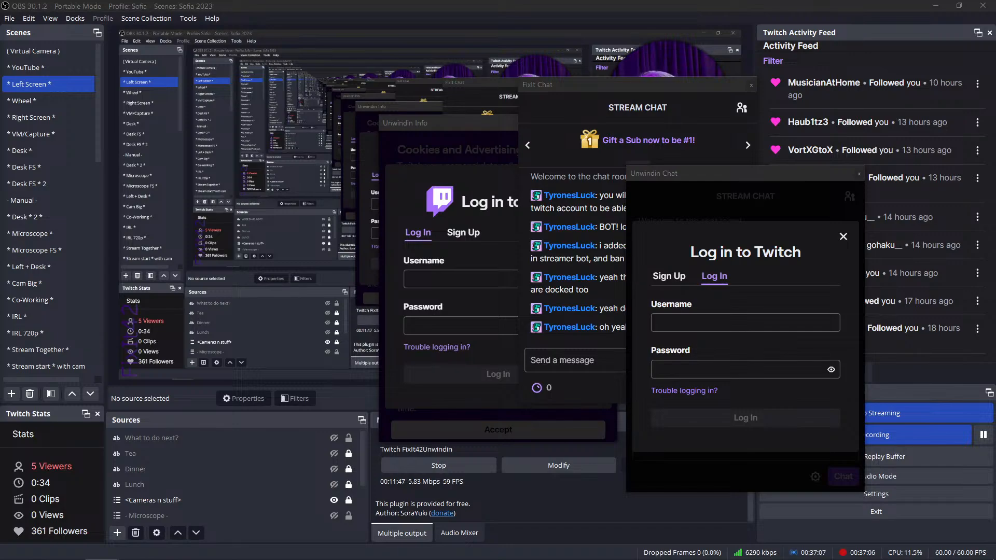
- Move the Unwindin Chat dock out of the captured screen to enter the account password, and dock it as a tab with Twitch Activity Feed
drag(746, 176, 0, 175)
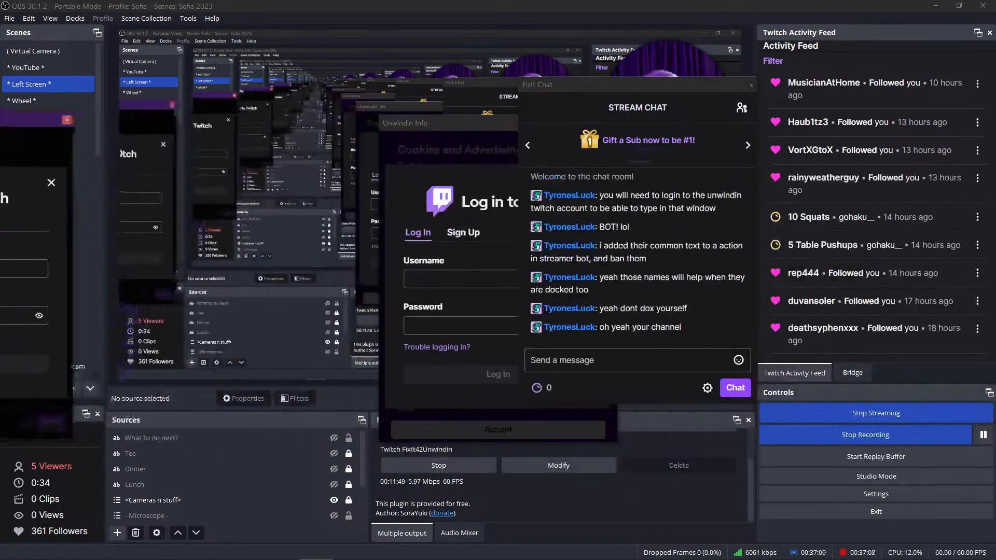
drag(2, 121, 0, 120)
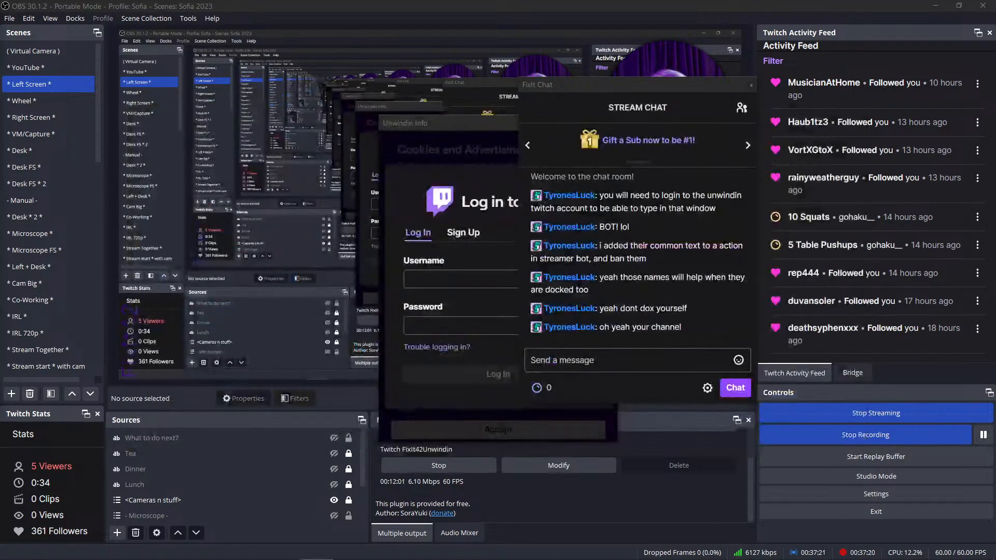
drag(1, 140, 851, 94)
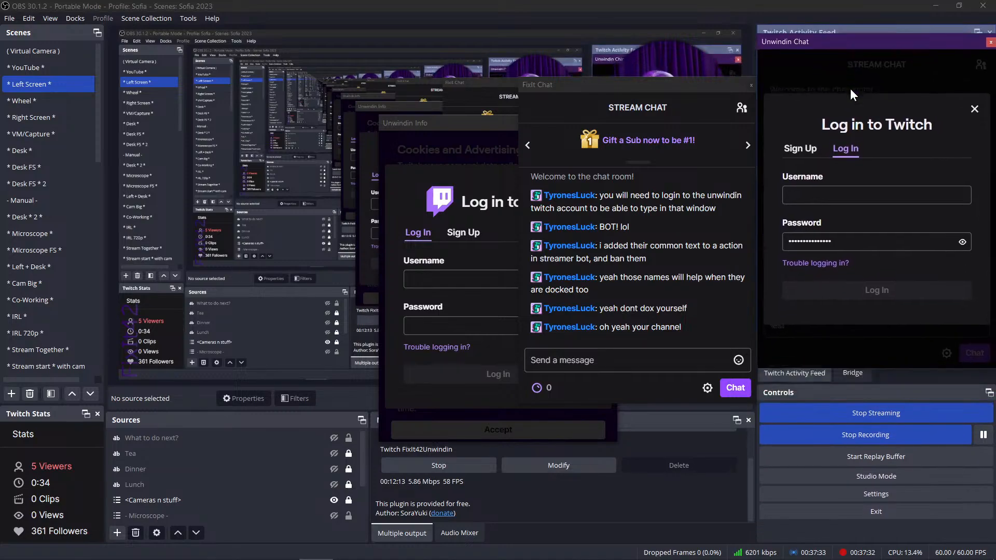
- Fill in the second channel's username in the Unwindin Chat log-in form and submit the log-in
click(841, 184)
key(ctrl+v)
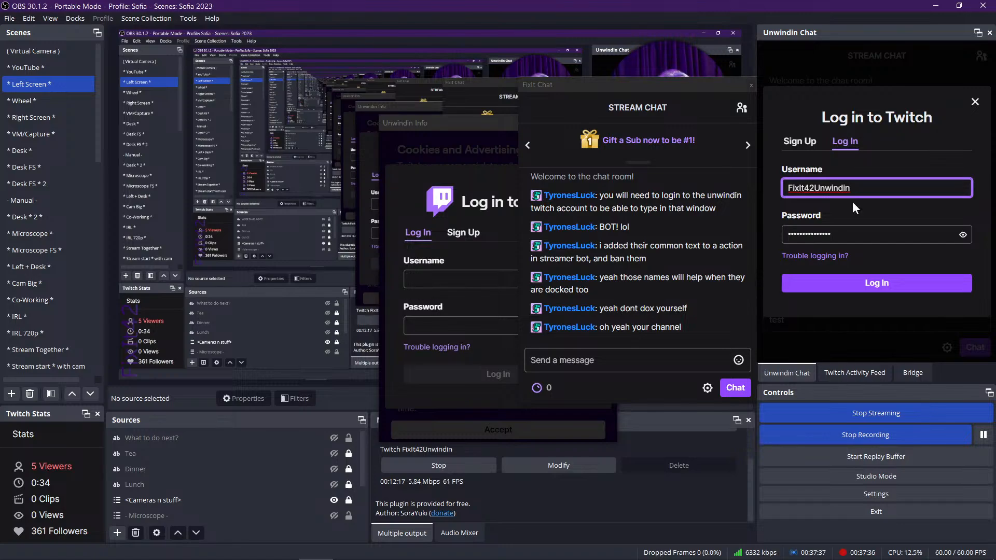
click(884, 285)
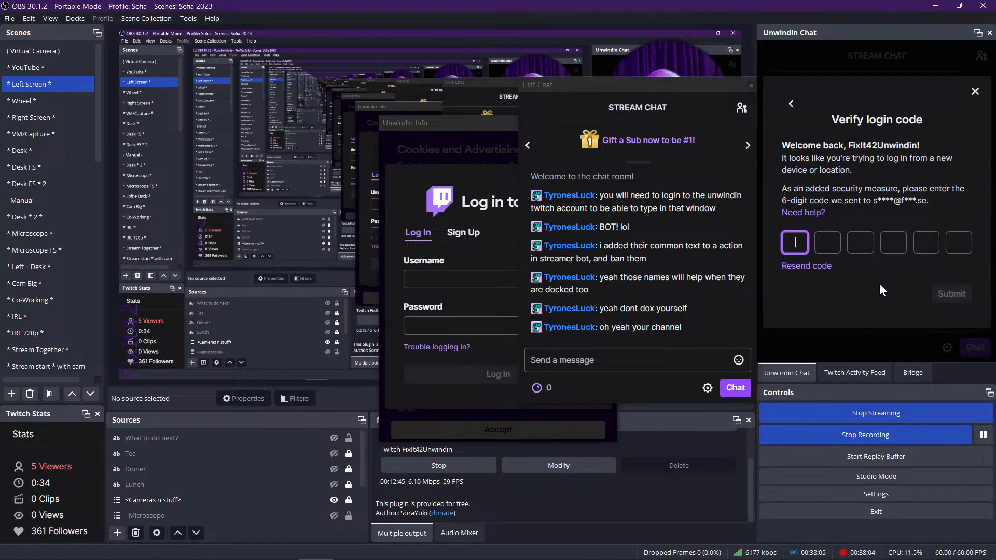
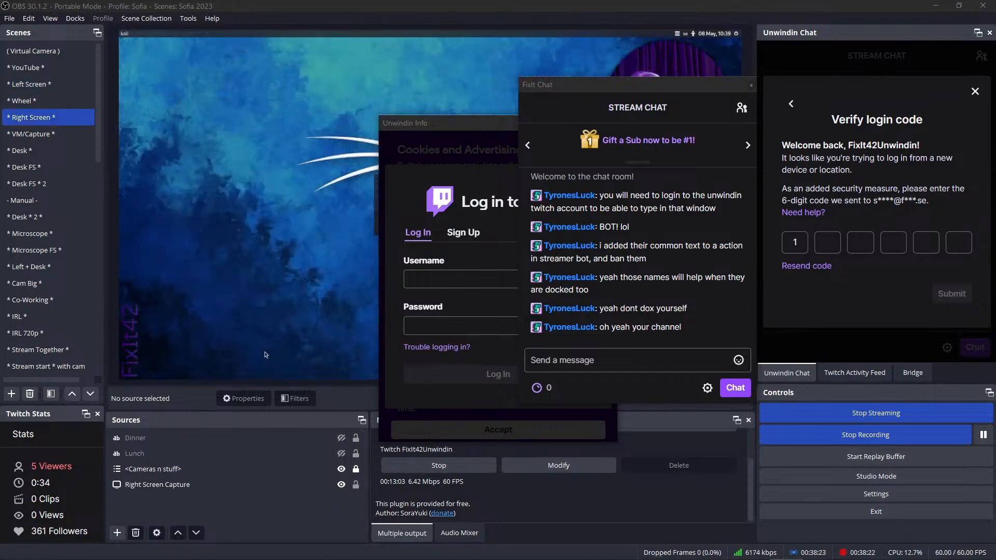
- Complete the Unwindin Chat log-in with the emailed verification code and accept the cookie notice, returning to the Left Screen scene
click(829, 242)
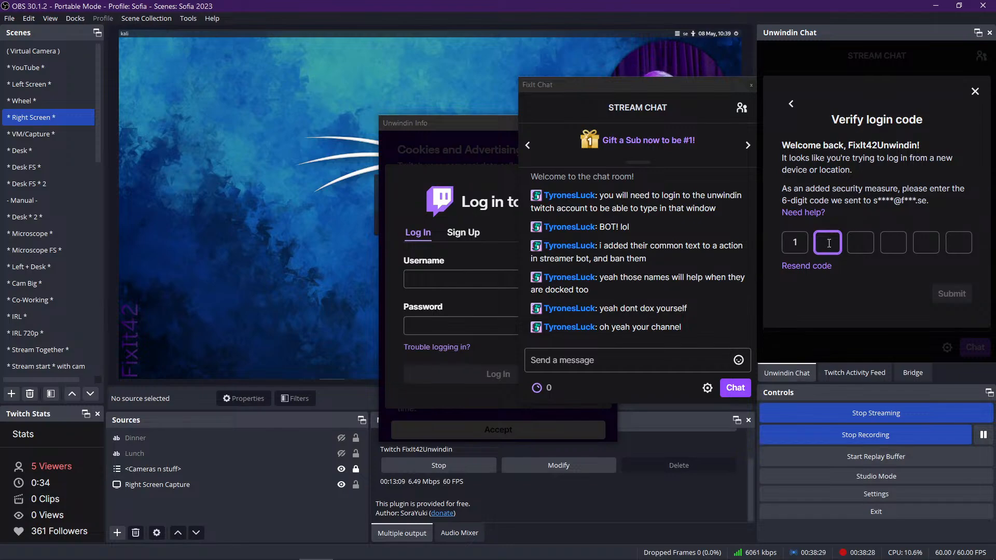
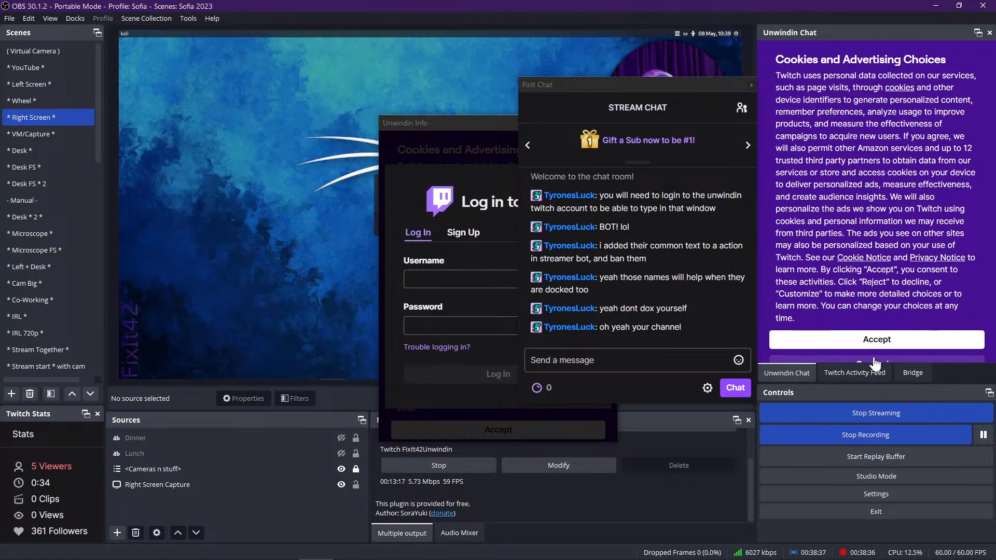
click(882, 342)
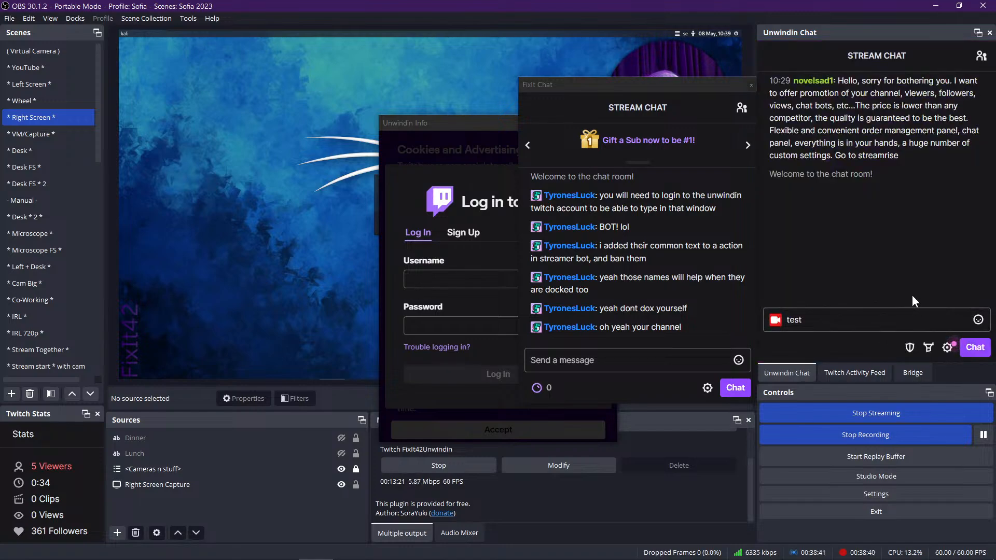
key(F1)
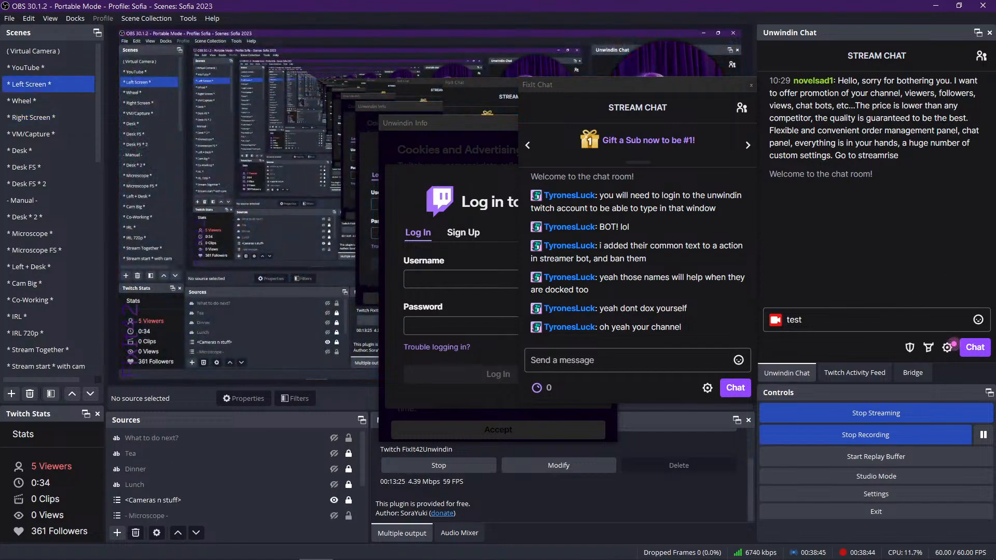
- Dock FixIt Chat as a tab beside Unwindin Chat and make the dock area above Controls taller
drag(619, 84, 861, 93)
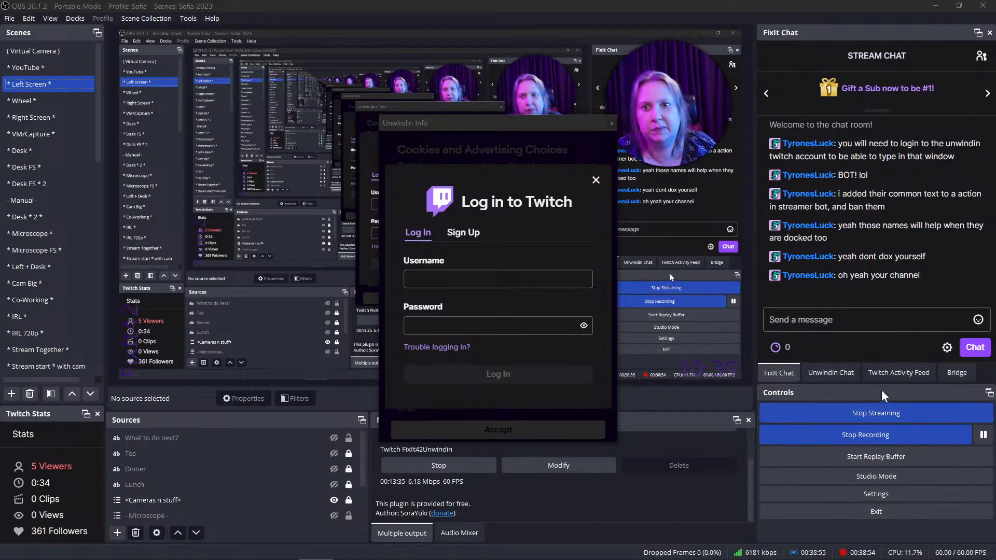
drag(884, 386, 885, 418)
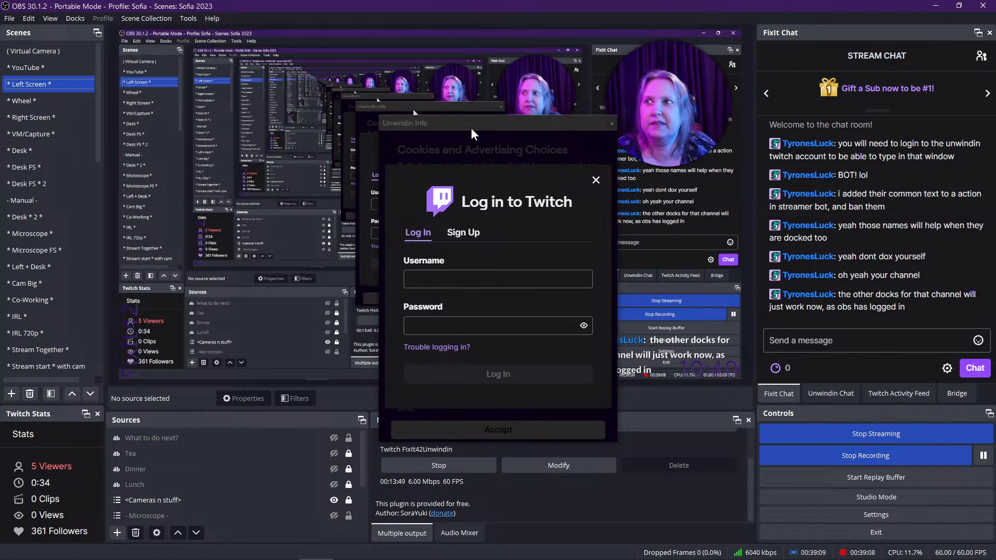
- Move the Unwindin Info dock off FixIt Info, refresh it, and look through its title, category and tags
drag(469, 125, 589, 125)
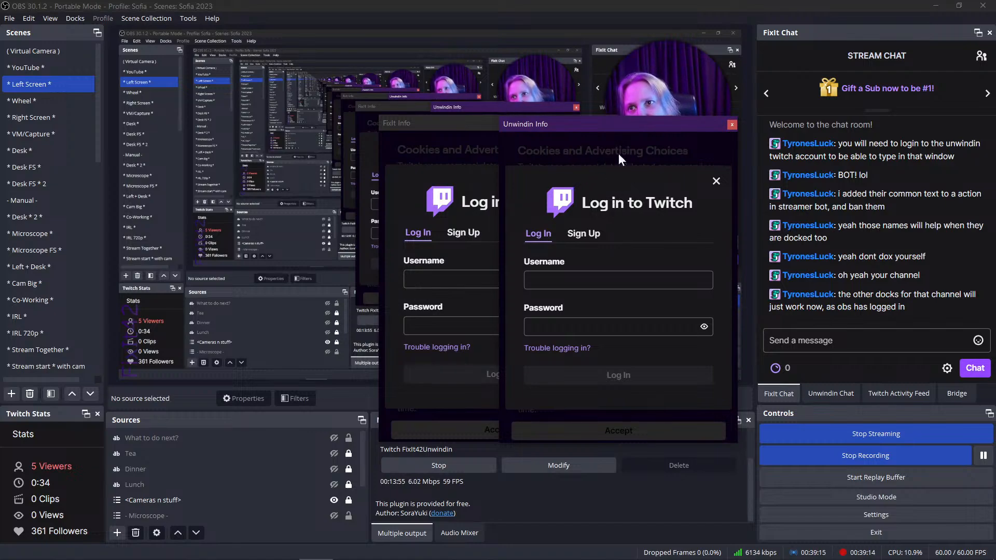
right_click(640, 145)
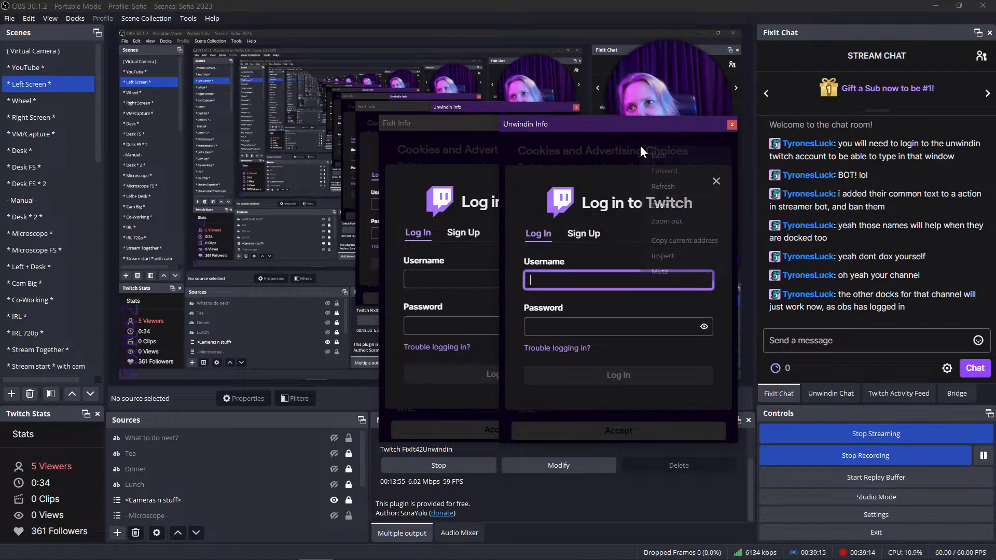
click(663, 187)
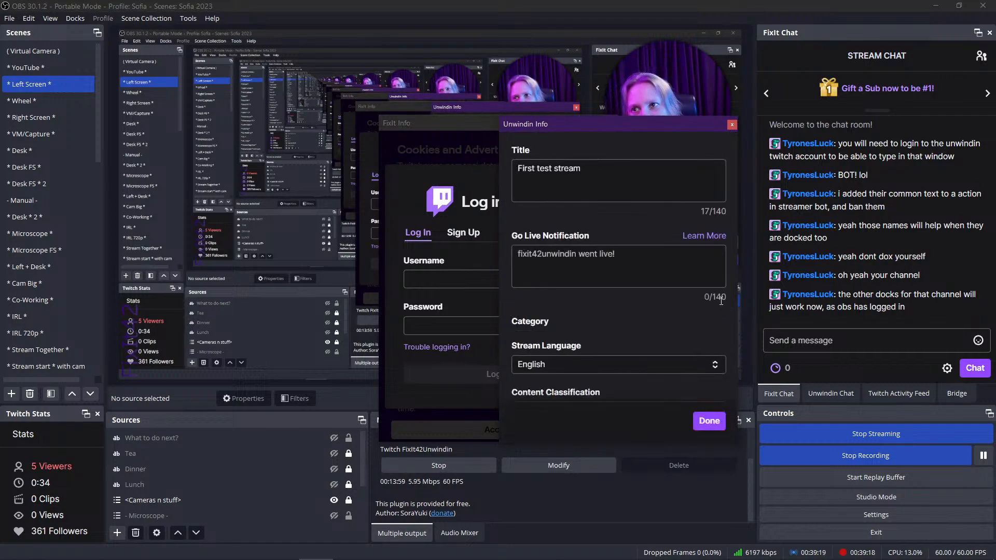
scroll(601, 272, down, 4)
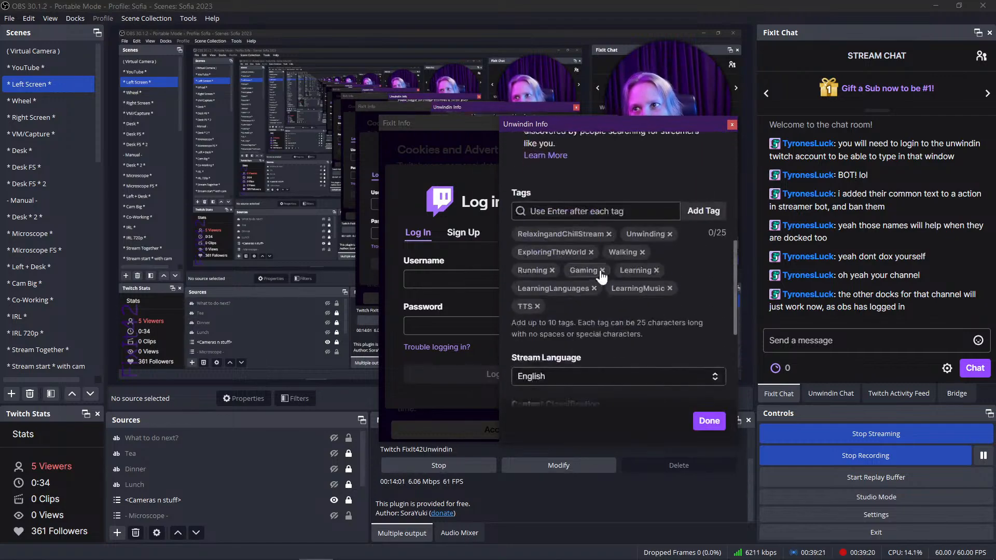
scroll(602, 272, up, 4)
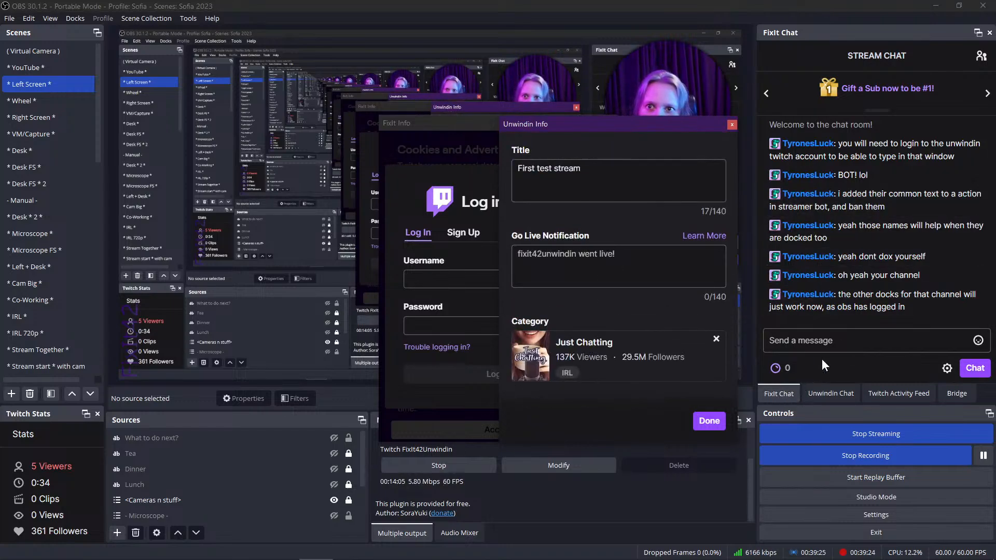
- Try to send the message "test" in the FixIt Chat dock to bring up its Twitch account form
click(829, 342)
text(test)
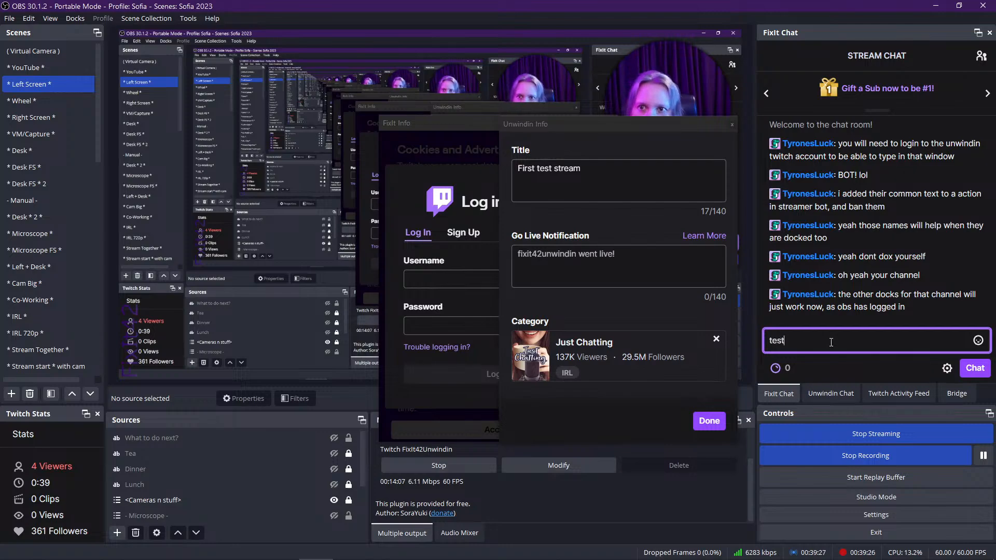
key(Return)
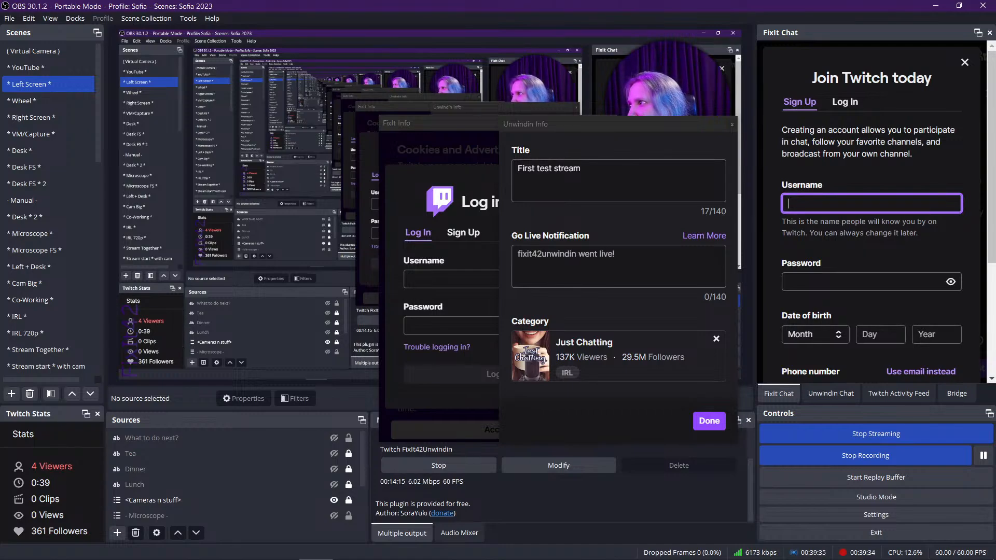
key(alt+Tab)
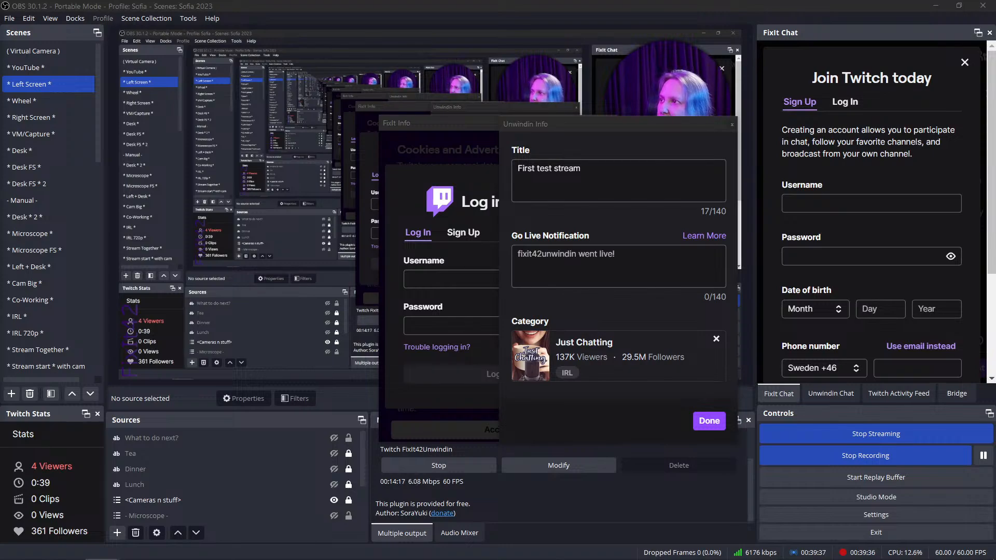
click(829, 202)
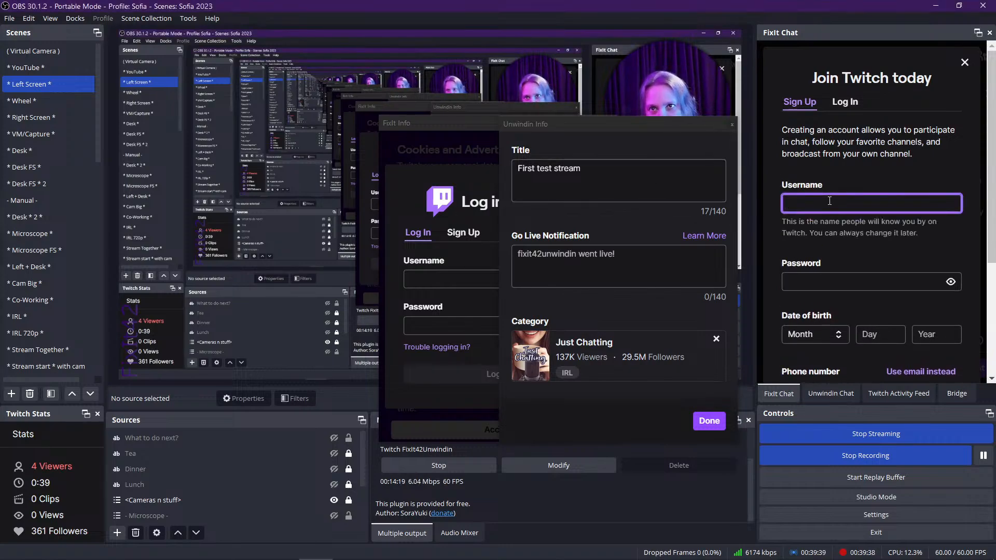
text(FixIt42)
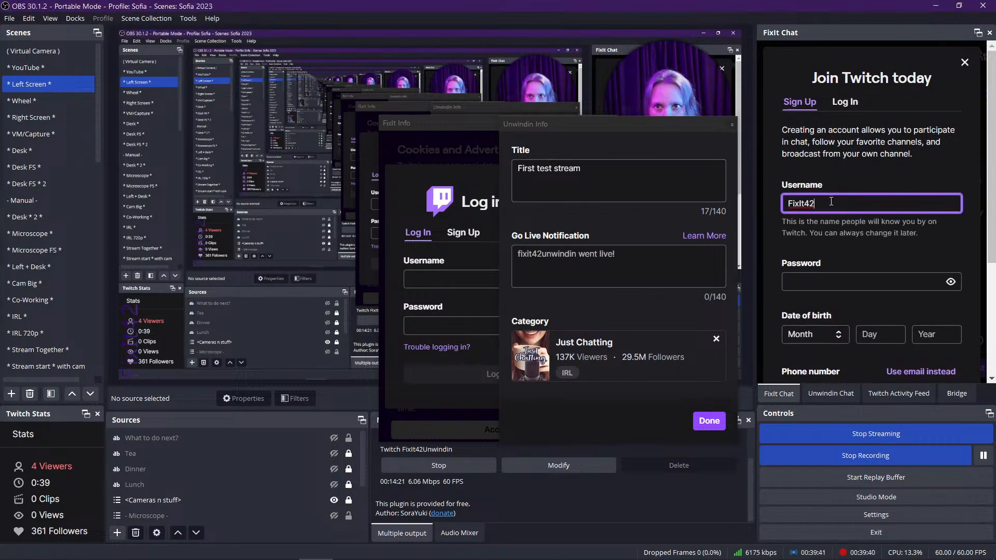
key(alt+Tab)
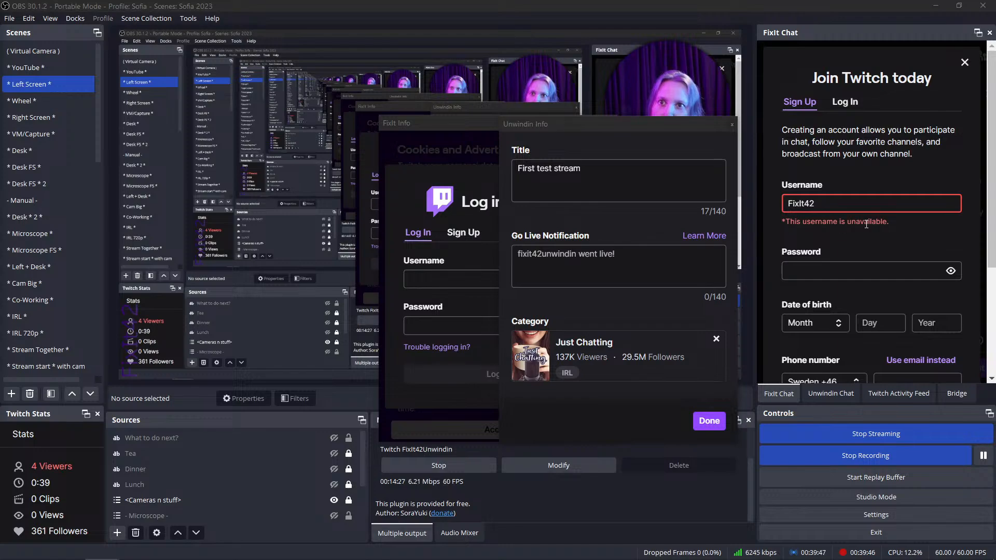
- Switch the FixIt Chat dock's form to Log In, fill in the main channel's username and account password, and submit it
click(847, 103)
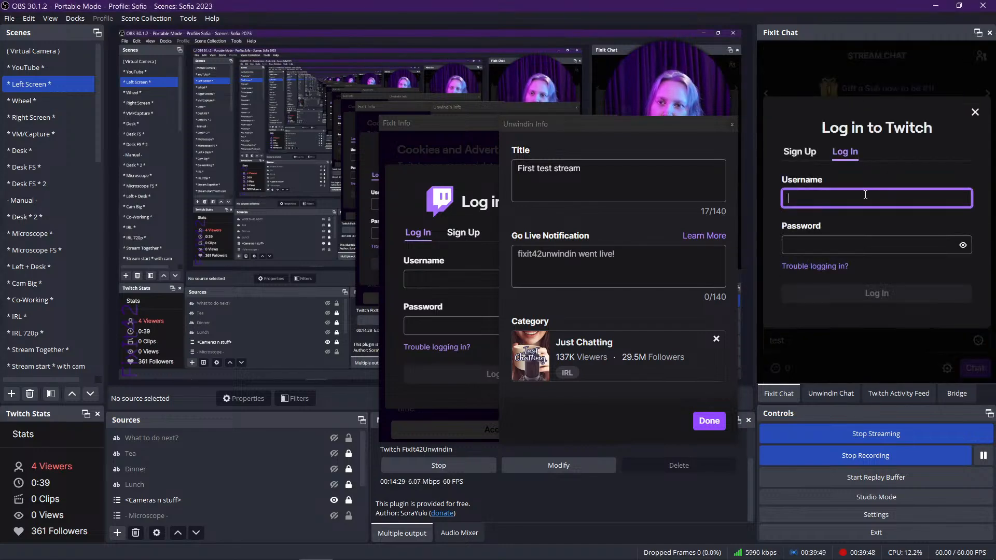
key(alt+Tab)
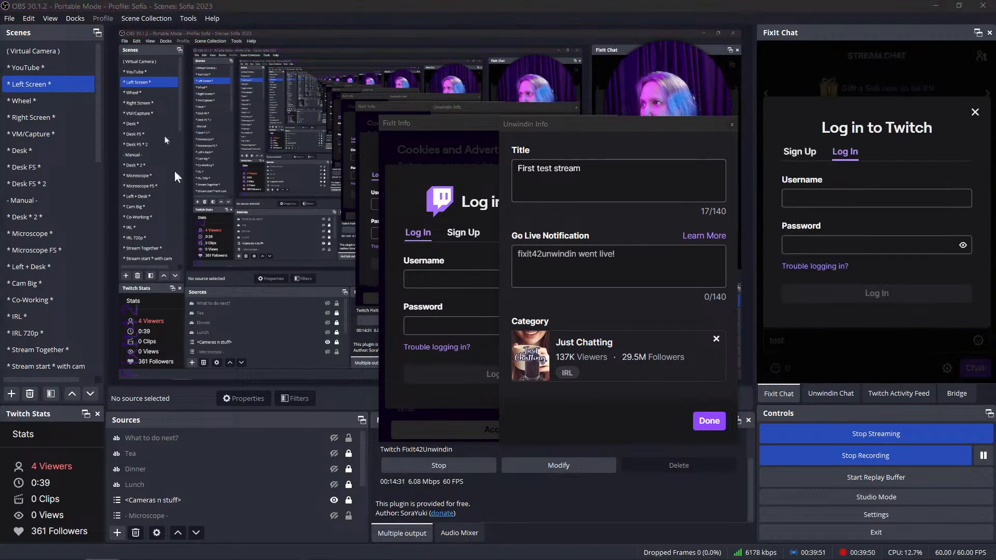
click(825, 198)
text(FixIt42)
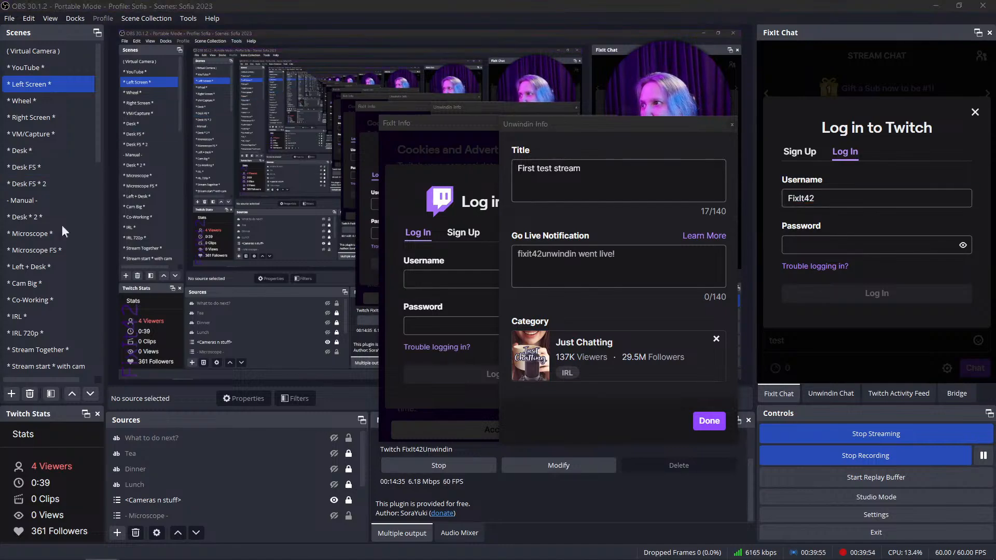
click(855, 240)
click(860, 242)
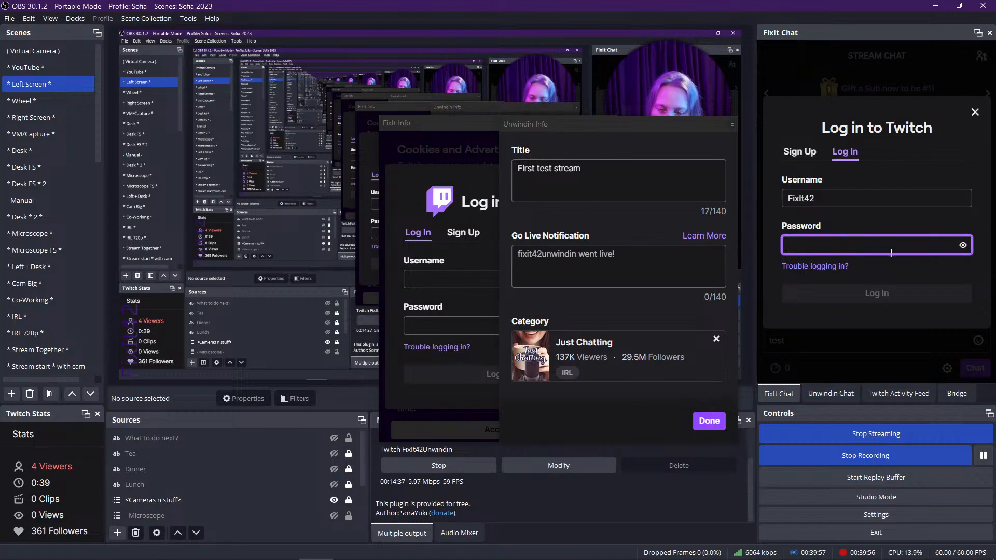
key(ctrl+v)
click(908, 293)
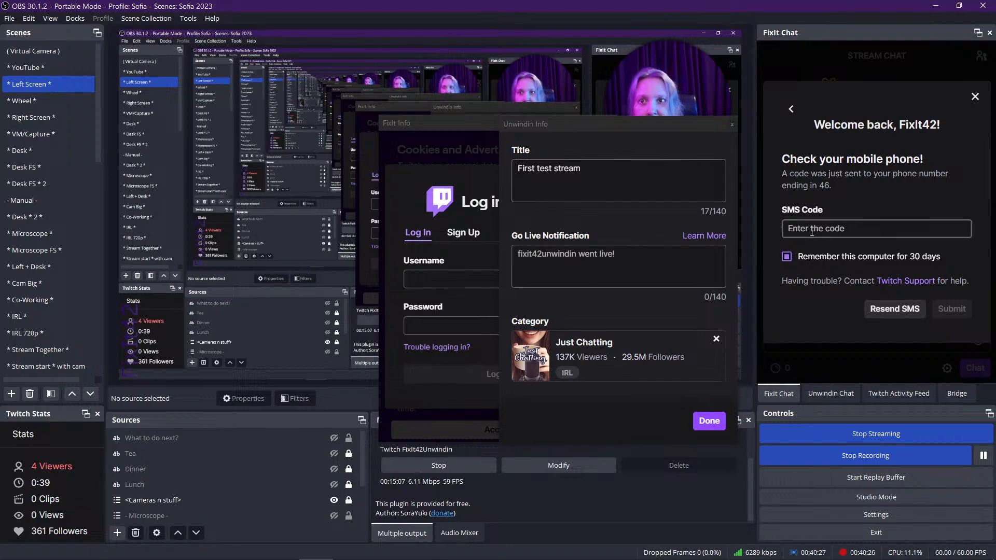
- Verify the FixIt Chat log-in with the SMS code on the Right Screen scene and accept the cookie notice, returning to Left Screen
click(911, 227)
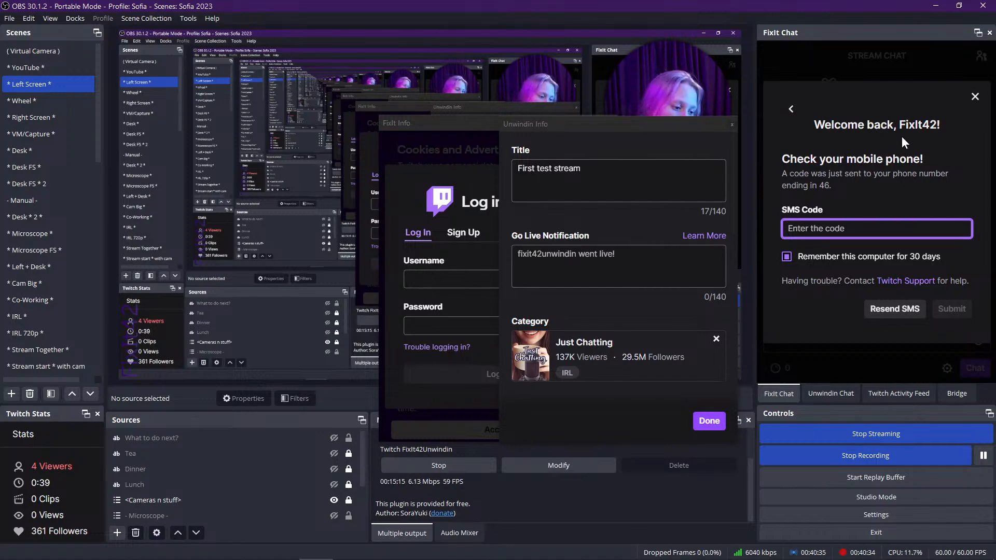
key(F2)
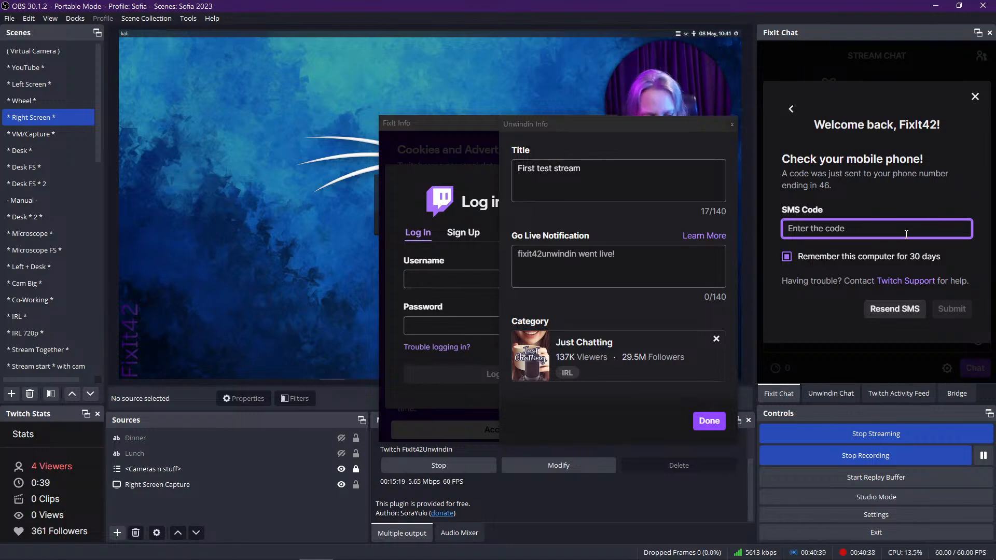
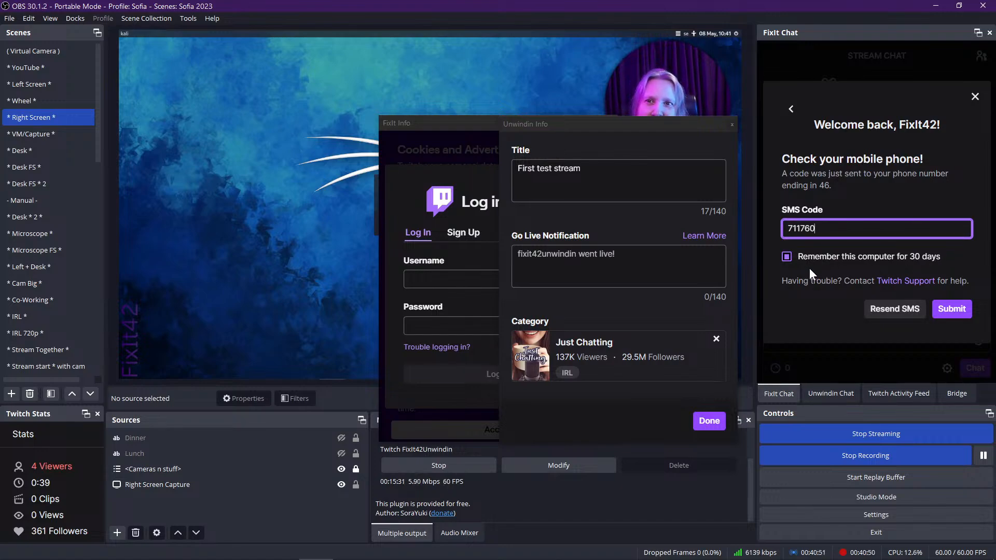
click(953, 316)
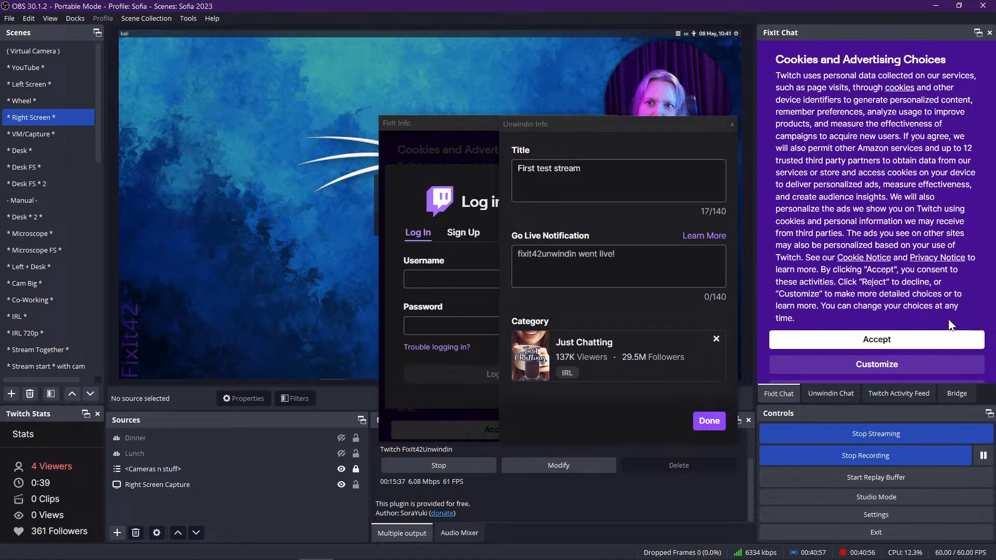
click(904, 343)
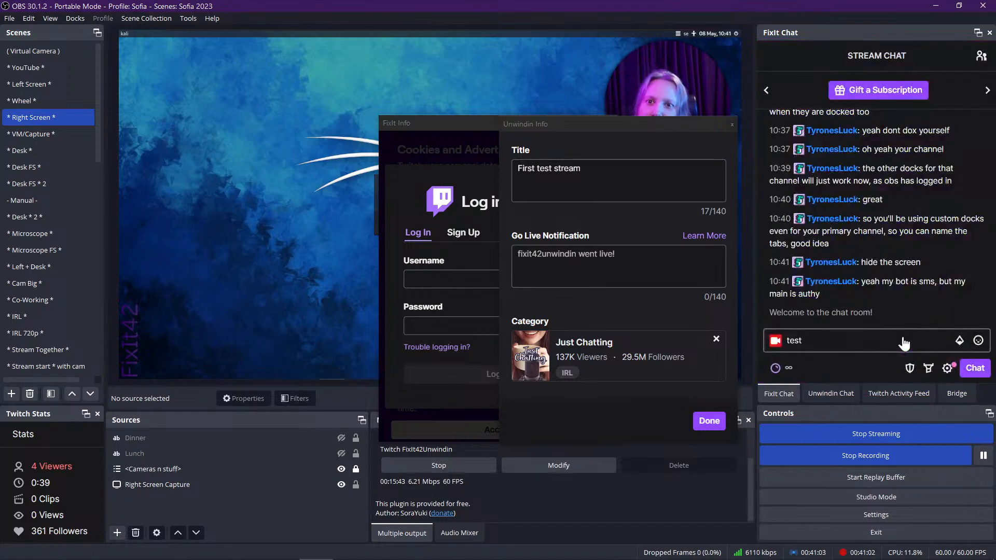
key(F2)
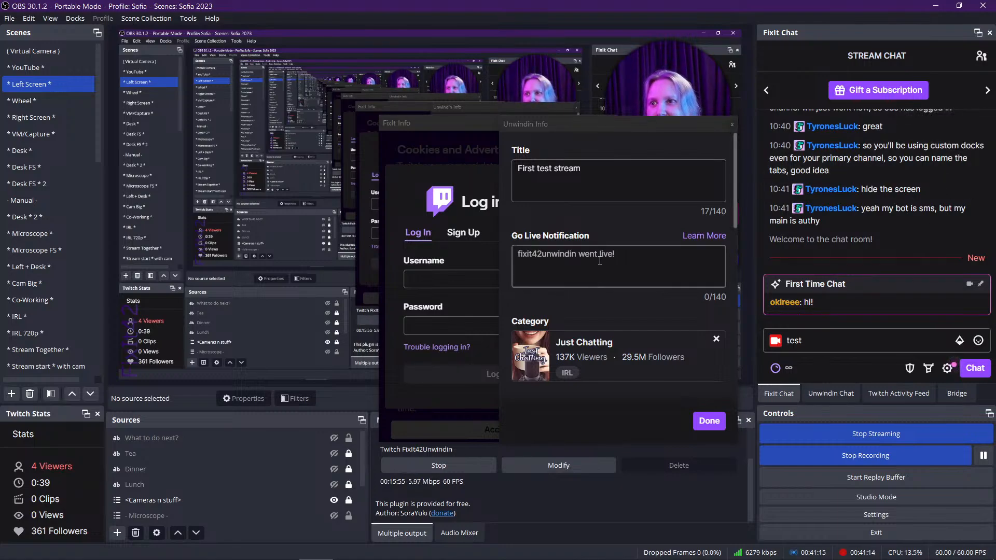
- Dock the floating Unwindin Info panel with the chat docks and order the tabs as FixIt Chat, Unwindin Chat, Unwindin Info
drag(574, 125, 838, 98)
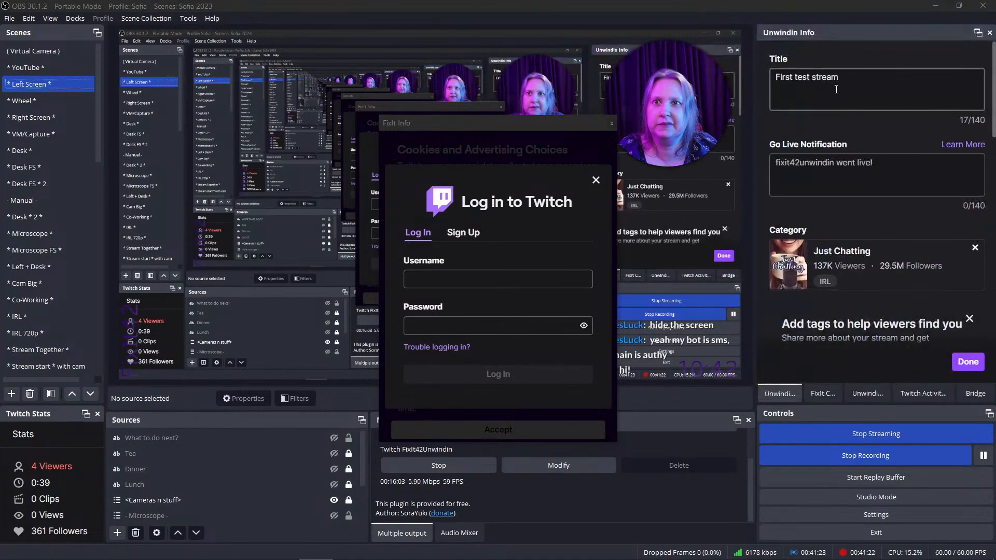
click(815, 392)
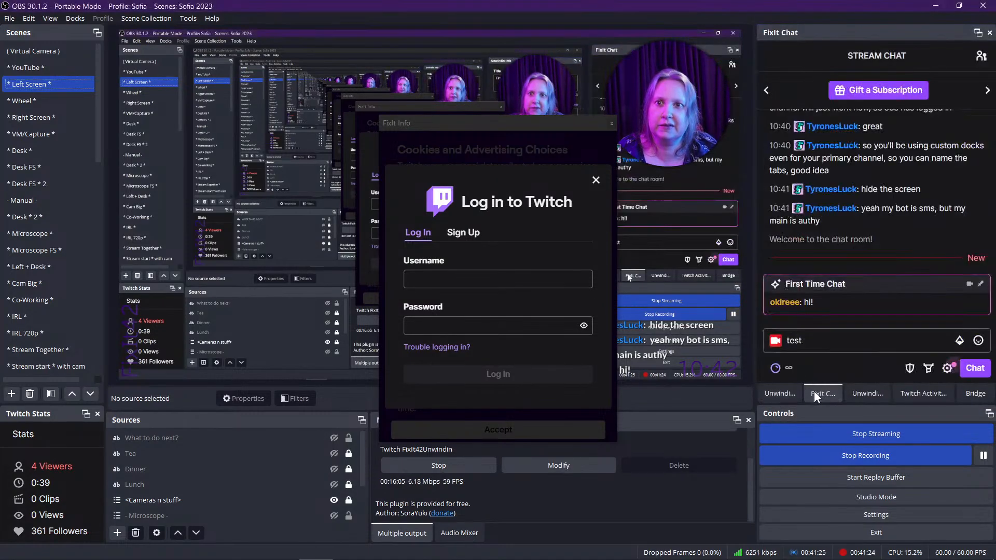
drag(821, 391, 783, 394)
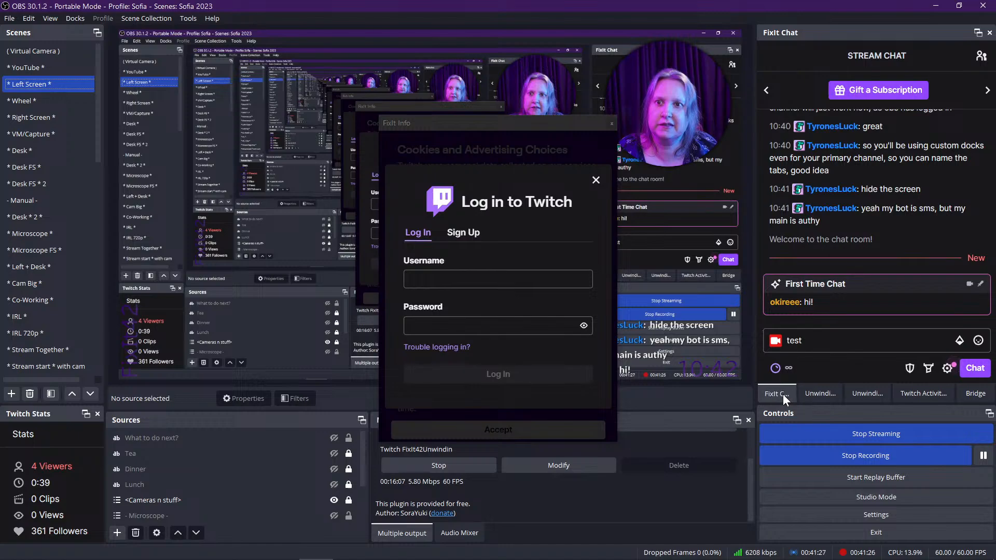
click(871, 396)
drag(873, 396, 828, 395)
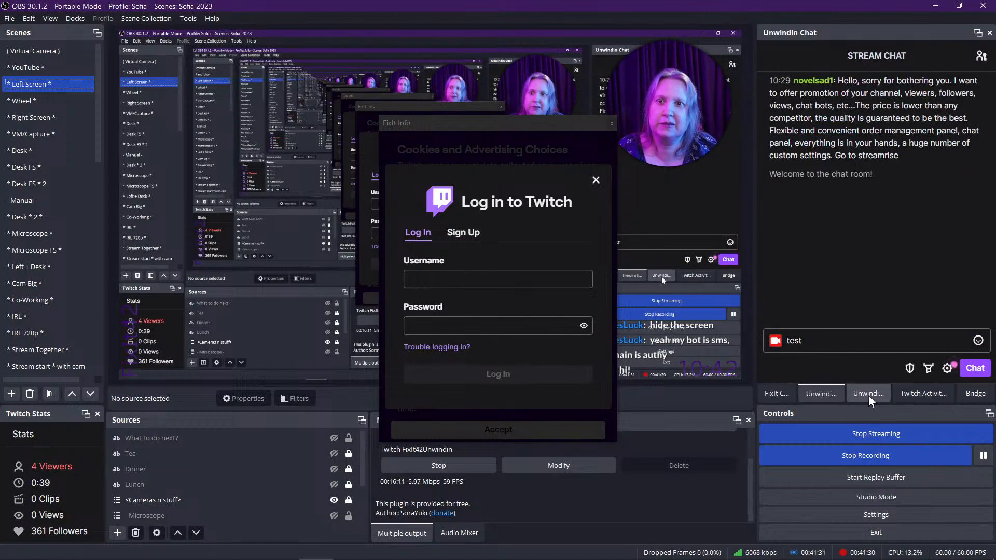
- Refresh the floating FixIt Info dock and dock it in the same tab group as the chat docks
click(485, 130)
right_click(500, 154)
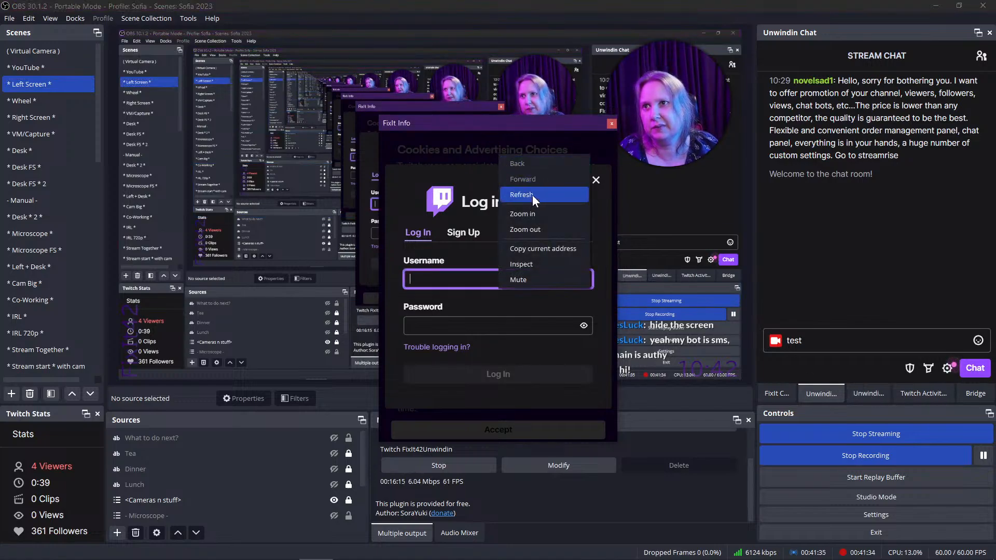
click(533, 195)
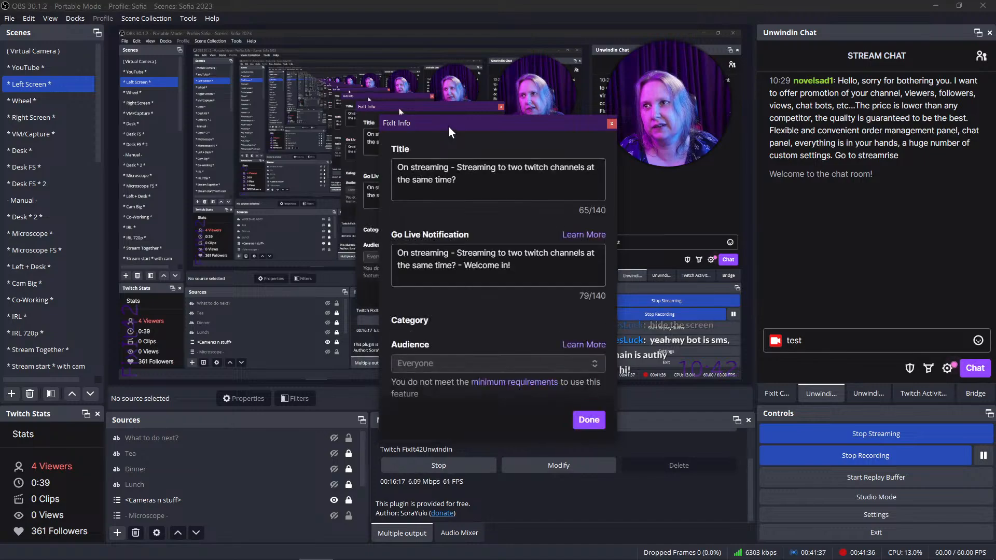
drag(450, 126, 859, 166)
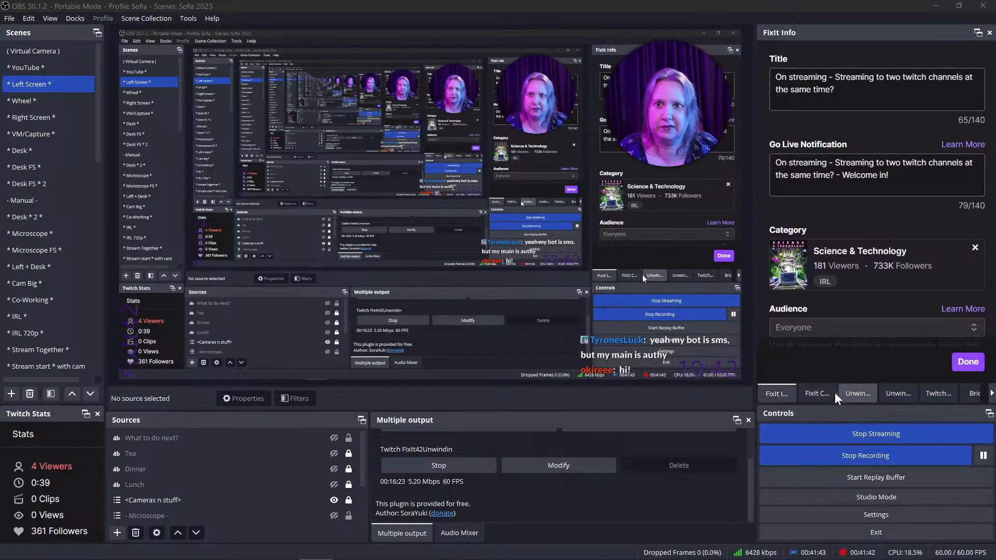
- Reorder the docked tabs so that FixIt Chat comes before FixIt Info
click(787, 394)
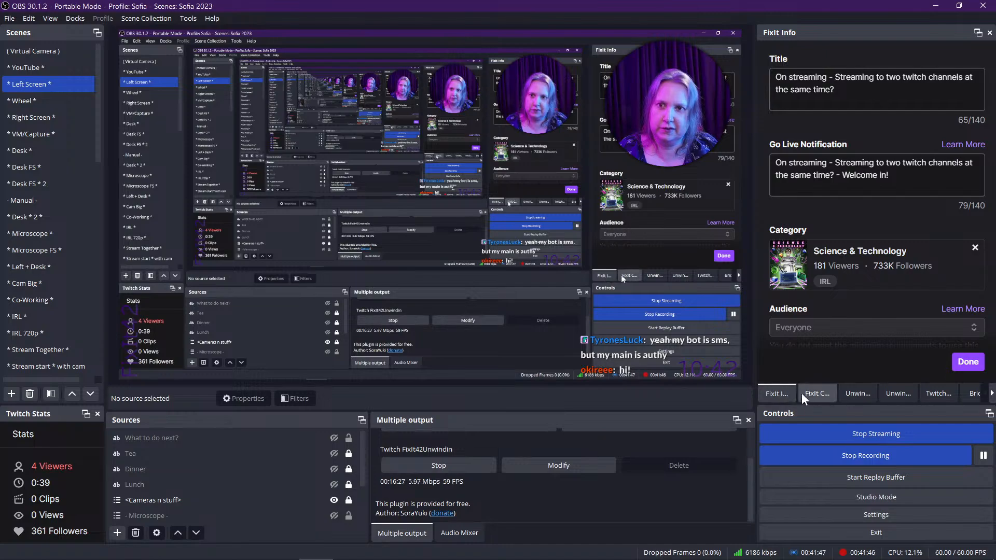
click(818, 391)
drag(818, 390, 773, 394)
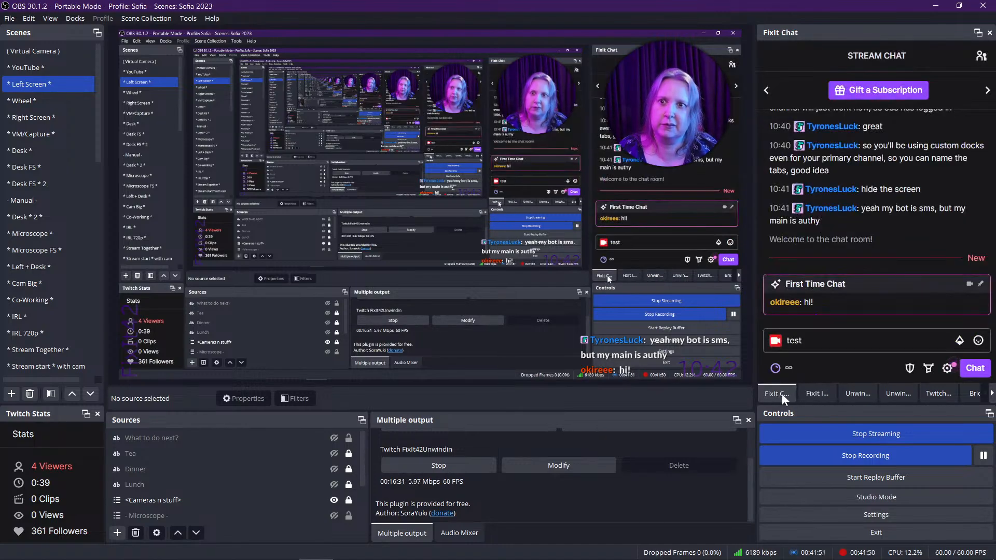
- Look through the FixIt, Unwindin, Twitch Activity Feed and Bridge docks to check their order and contents
click(817, 394)
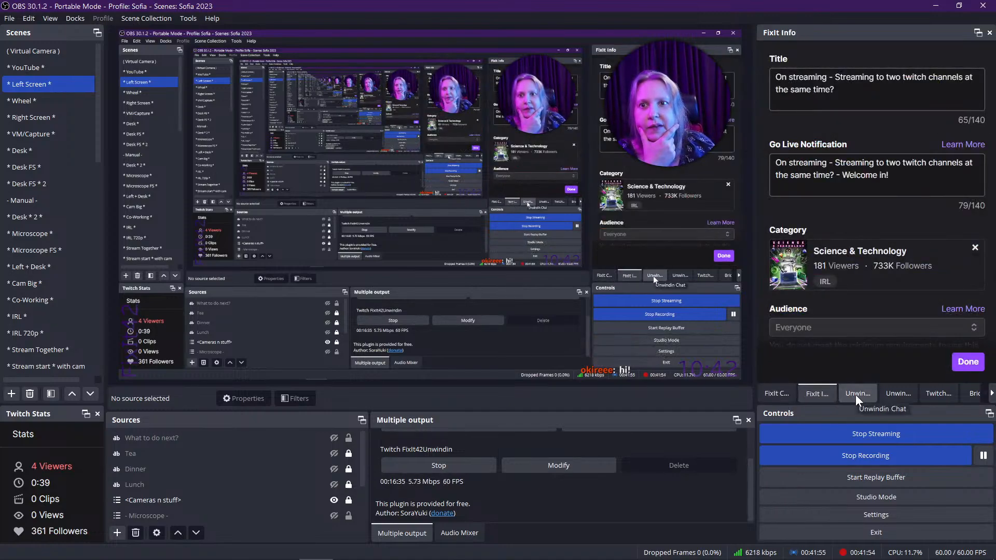
click(776, 394)
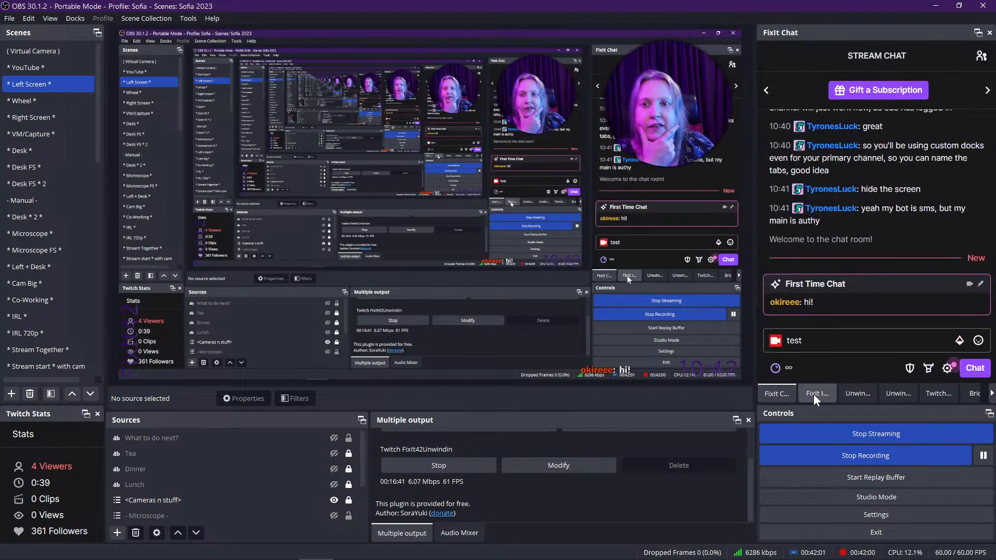
click(814, 394)
click(855, 393)
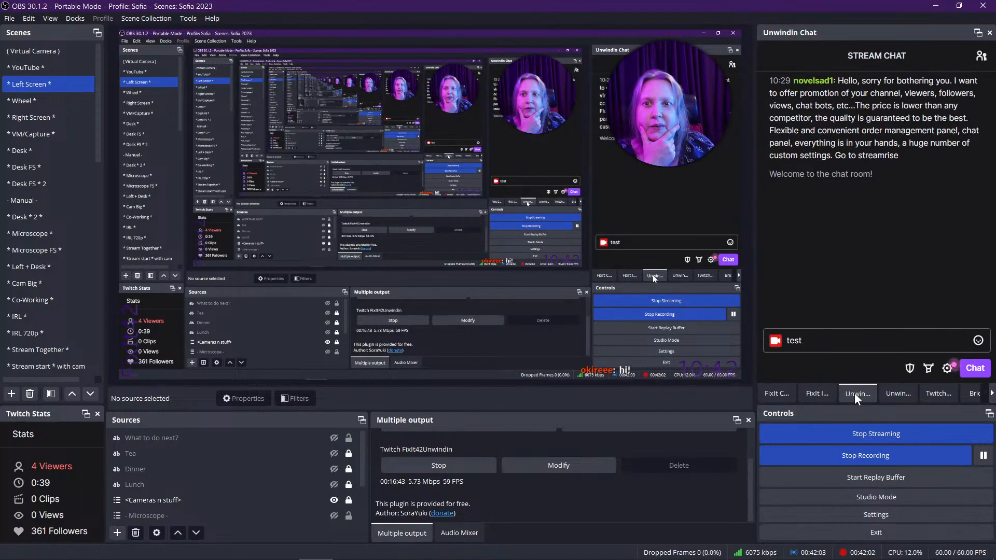
click(904, 397)
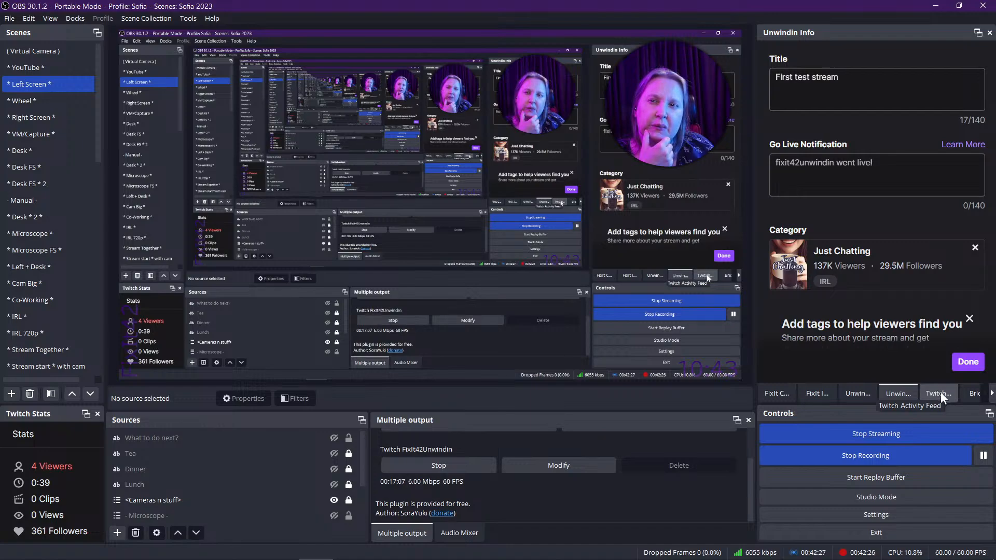
scroll(941, 391, down, 1)
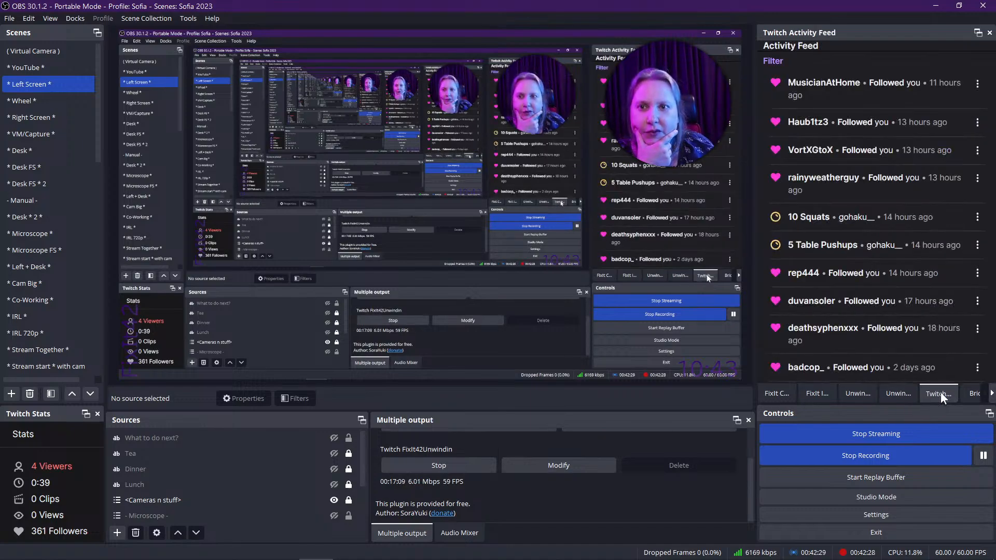
scroll(941, 392, down, 1)
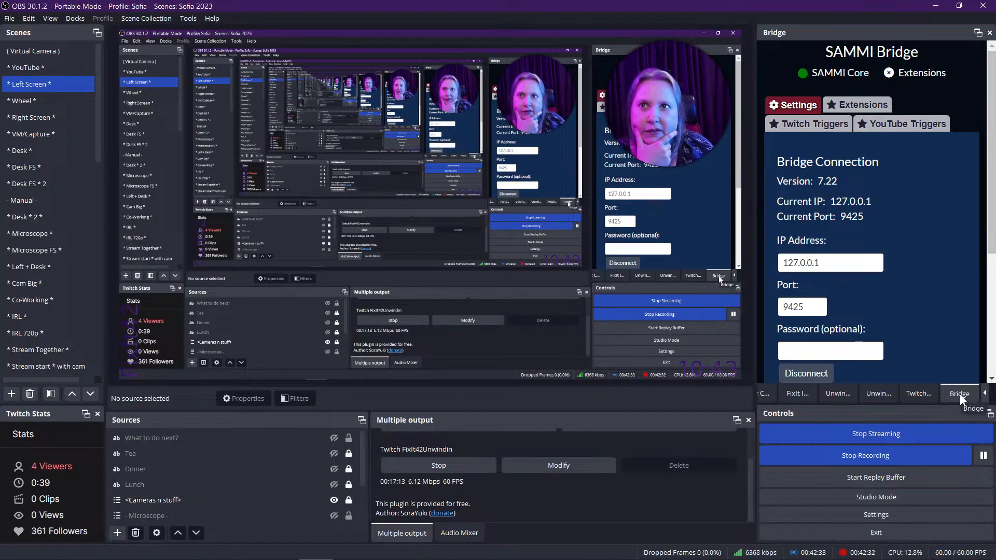
click(915, 397)
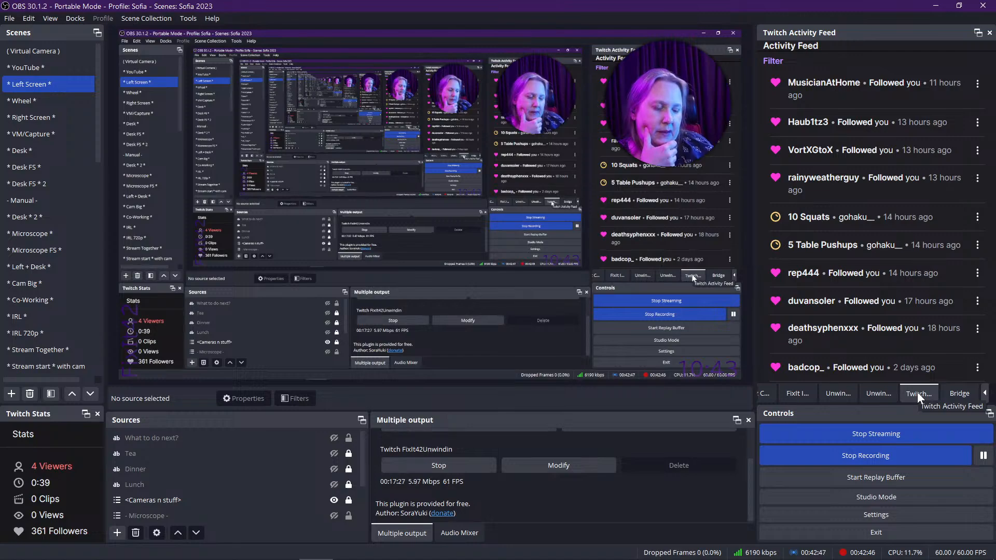
- Switch to SAMMI Core, open the Vertical deck to view its buttons, and minimize the window to return to OBS
click(819, 556)
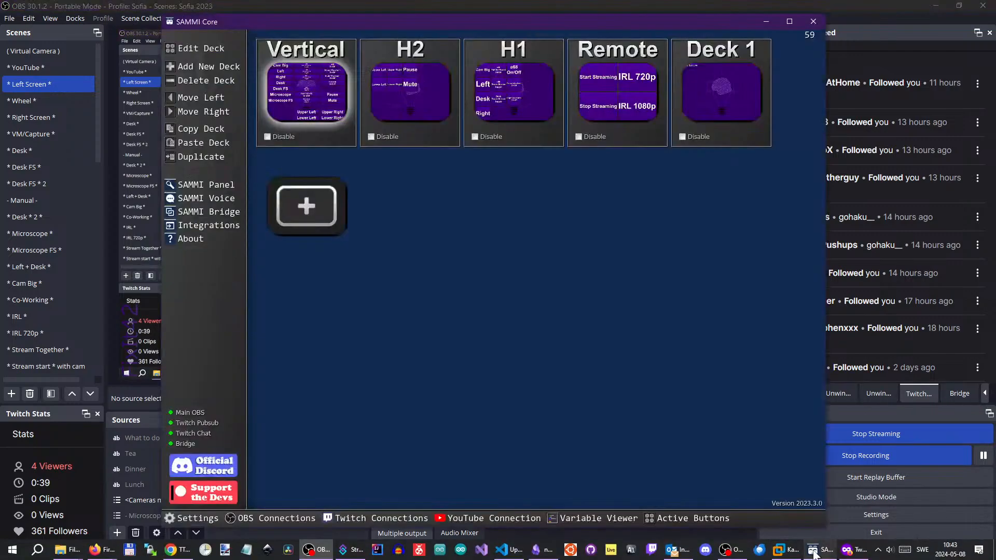
double_click(315, 116)
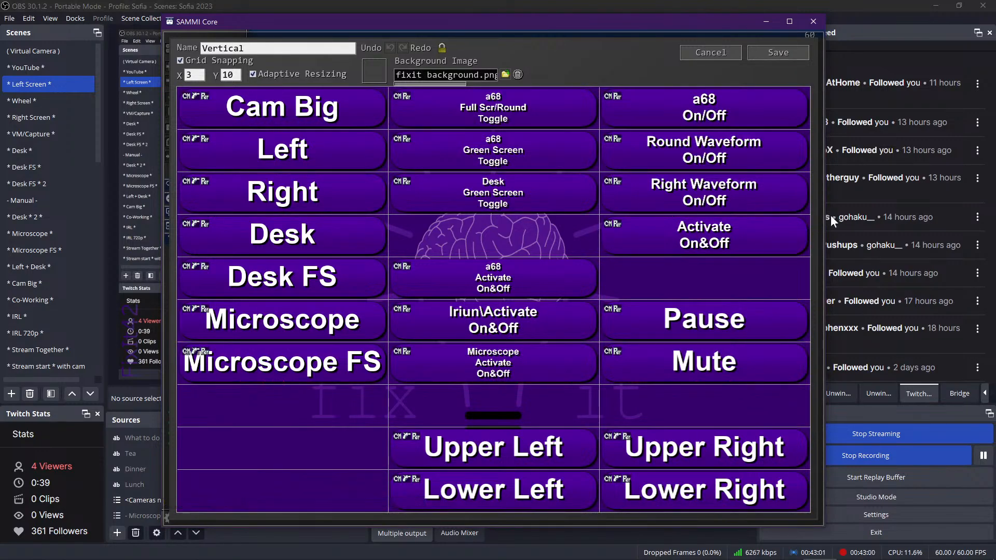
click(766, 22)
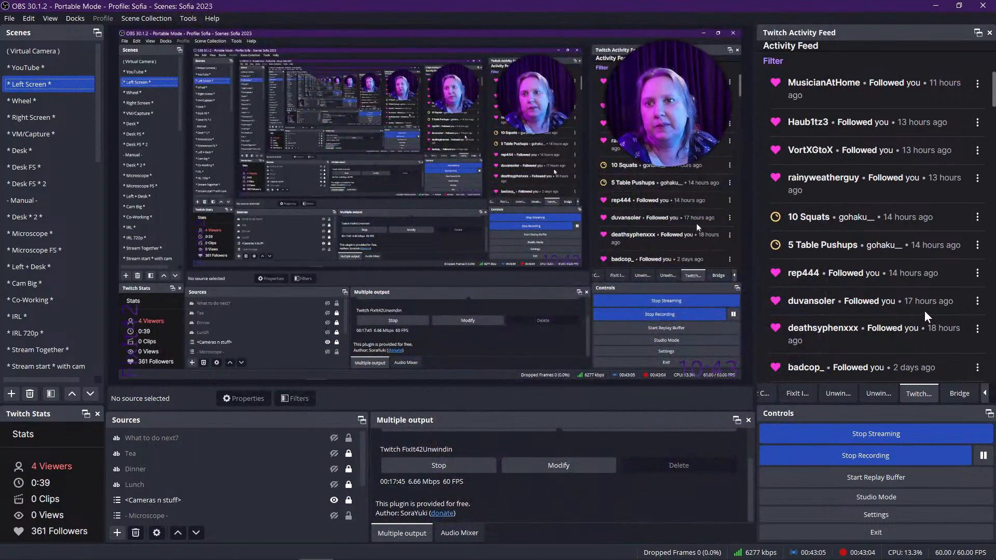
- Check the Bridge and Twitch Activity Feed docks and hide Twitch Activity Feed
click(952, 396)
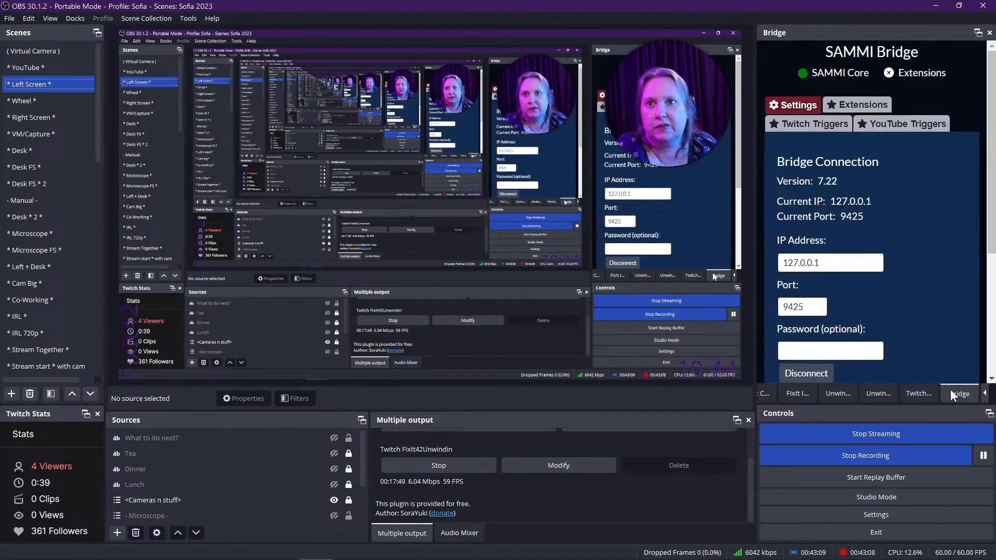
click(920, 397)
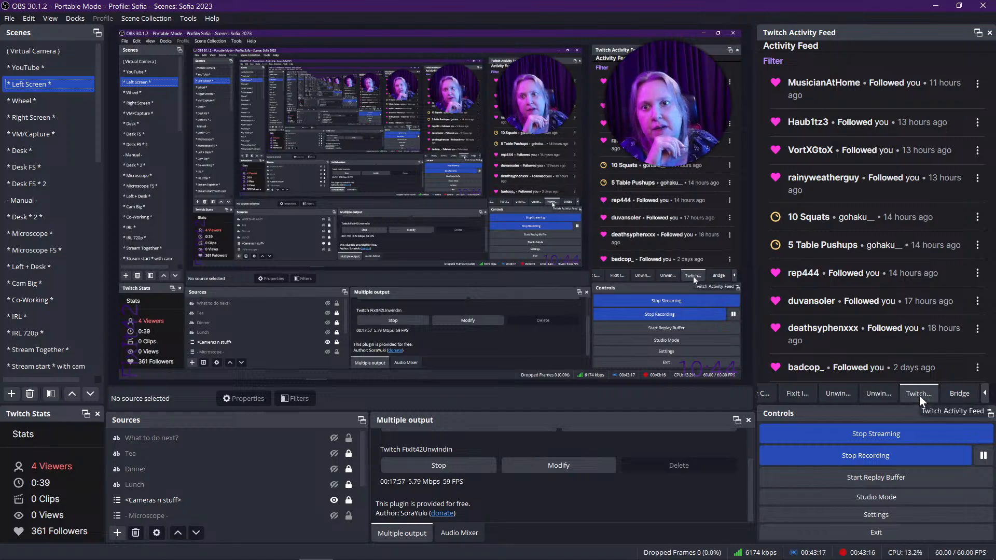
click(50, 19)
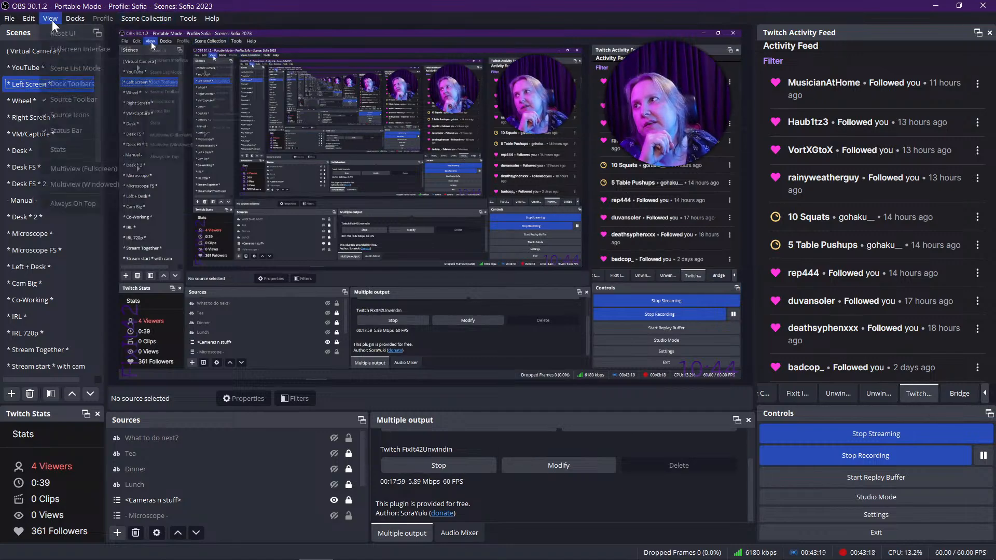
mouse_move(75, 18)
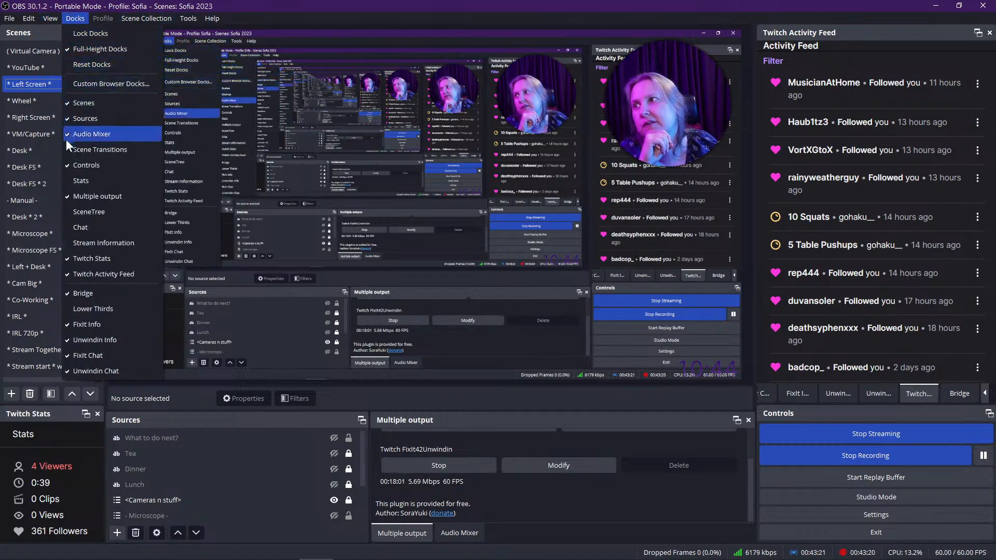
click(76, 274)
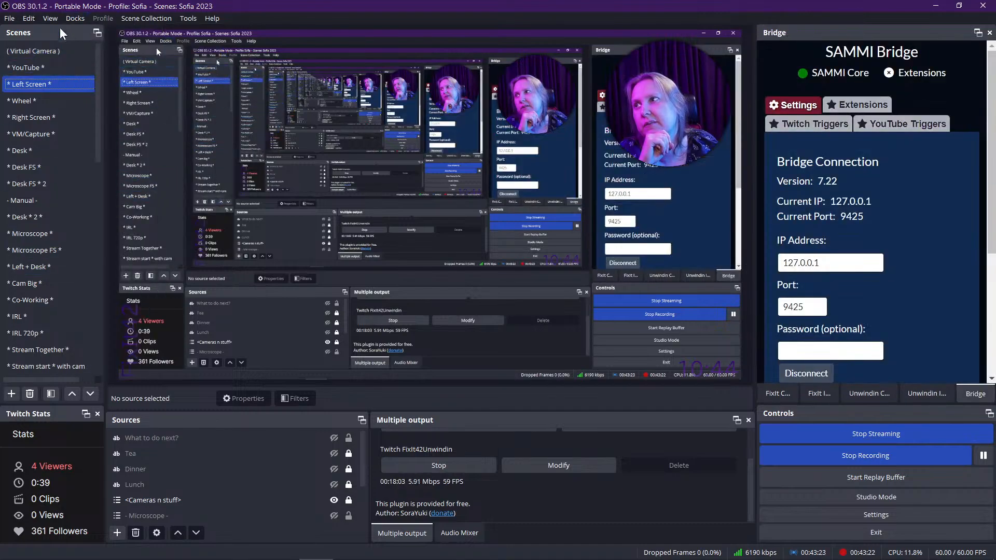
- Move the Bridge dock into a tab group with Controls, order Controls before Bridge, and bring Controls to the front
click(928, 395)
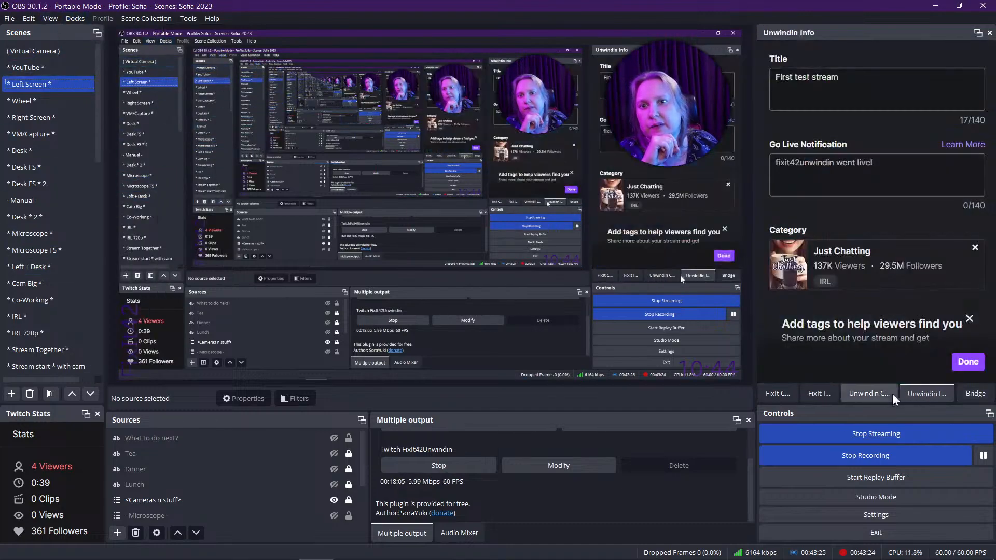
click(892, 393)
click(814, 389)
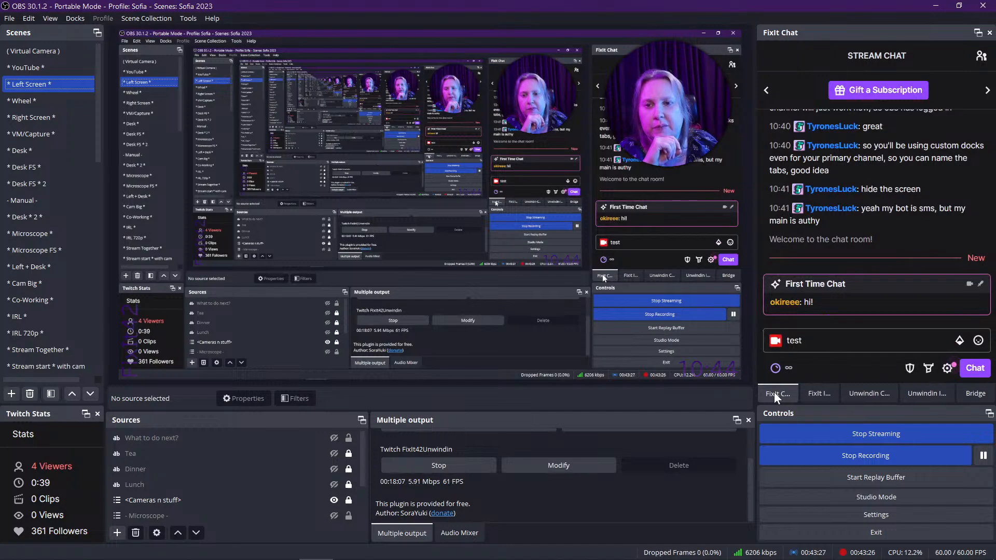
click(977, 398)
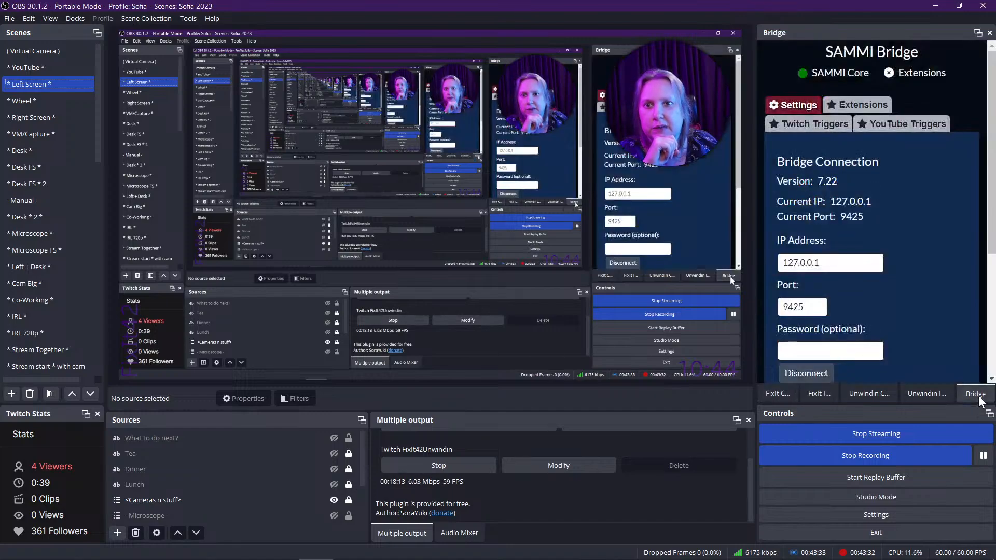
mouse_move(979, 401)
mouse_down()
mouse_move(916, 397)
mouse_move(976, 395)
mouse_up()
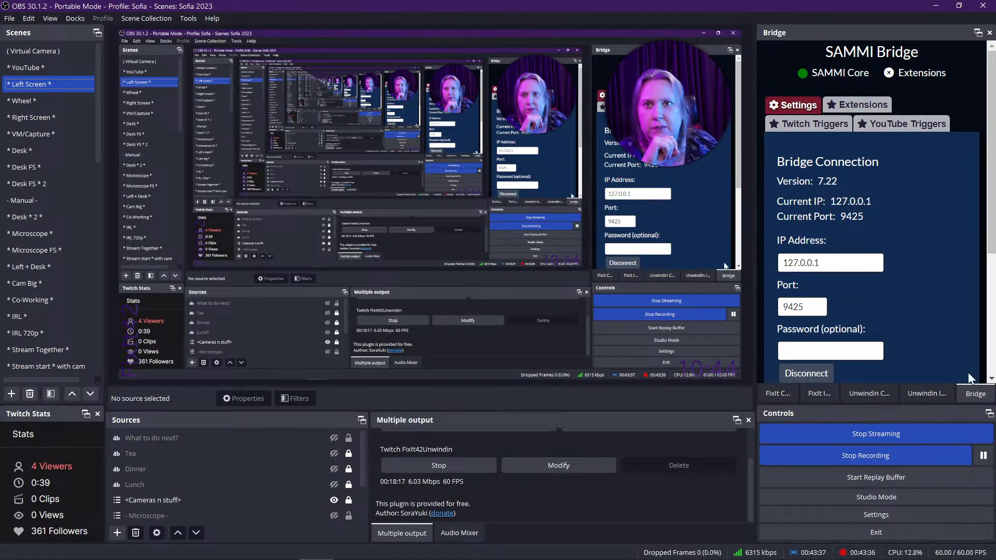
drag(868, 37, 873, 441)
drag(812, 536, 773, 534)
click(817, 535)
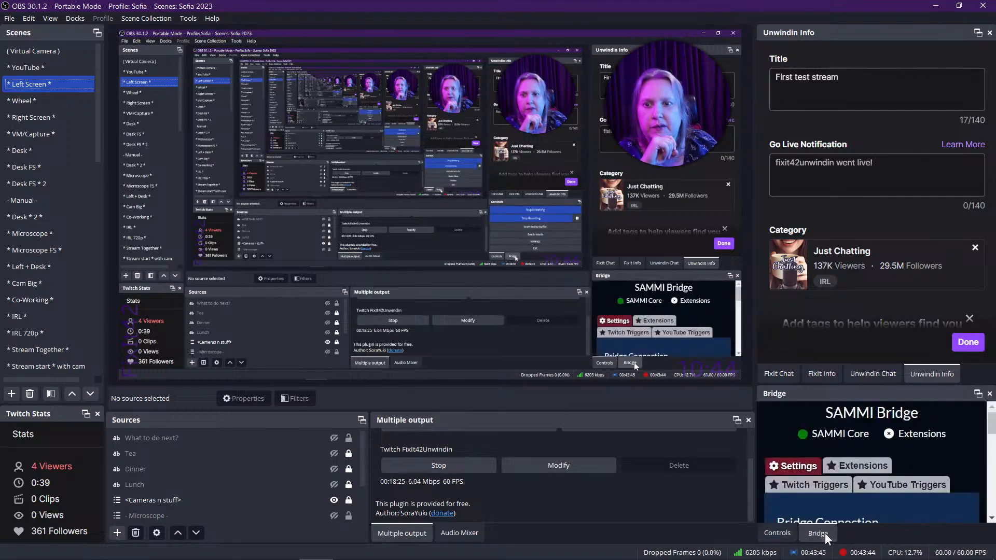
click(781, 536)
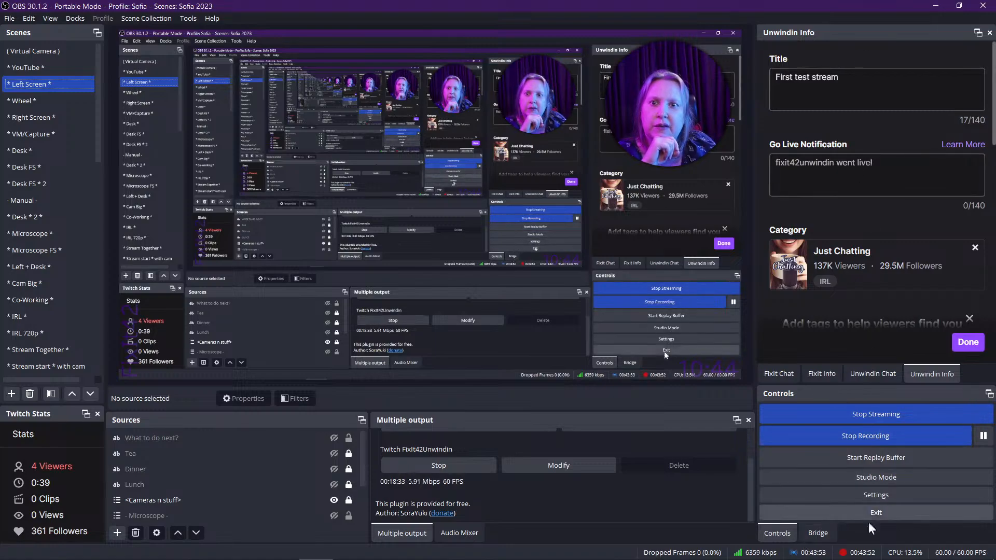
- Dismiss the "Add tags to help viewers find you" tip in the Unwindin Info dock
mouse_move(853, 550)
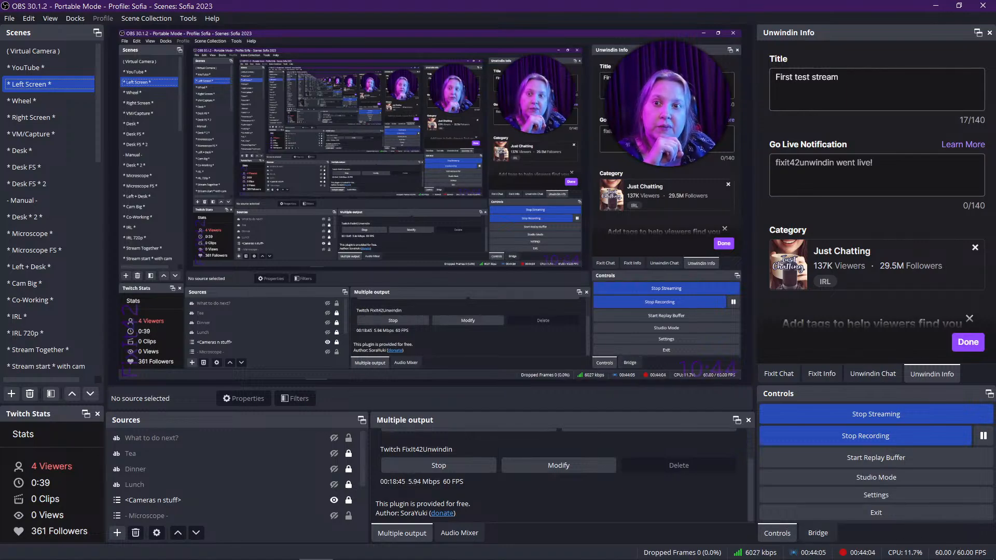
scroll(866, 249, down, 3)
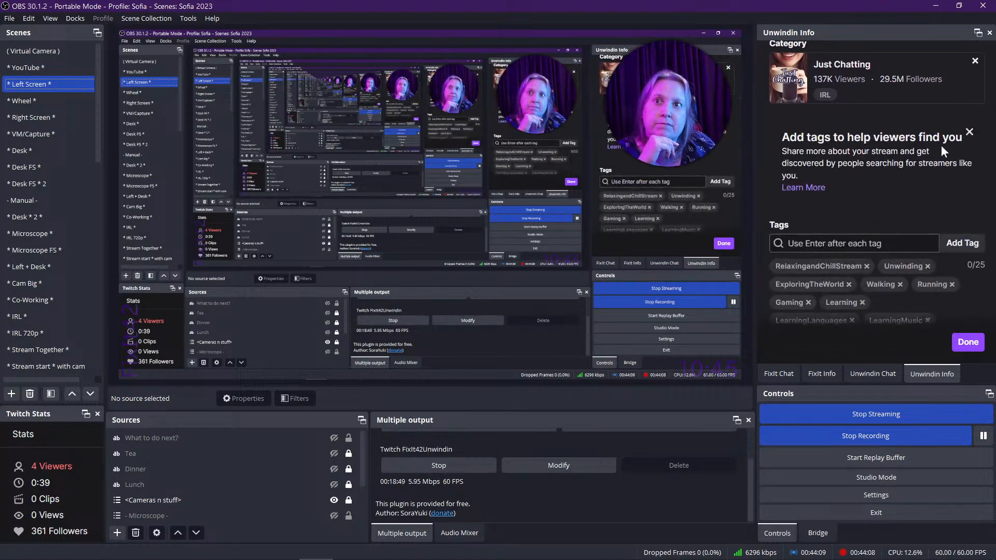
click(969, 133)
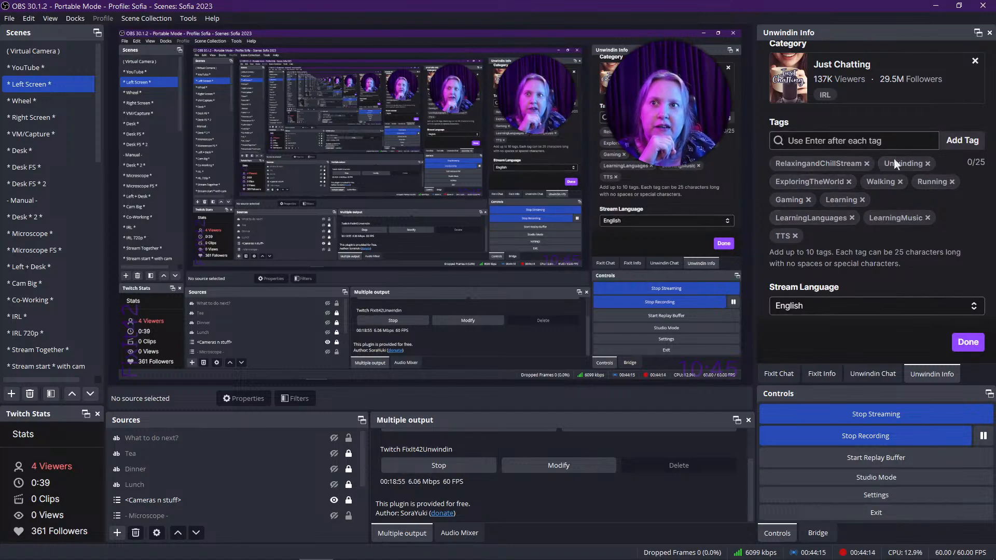
- Replace the stream title in the Unwindin Info dock with "Second test stream!"
scroll(889, 254, up, 5)
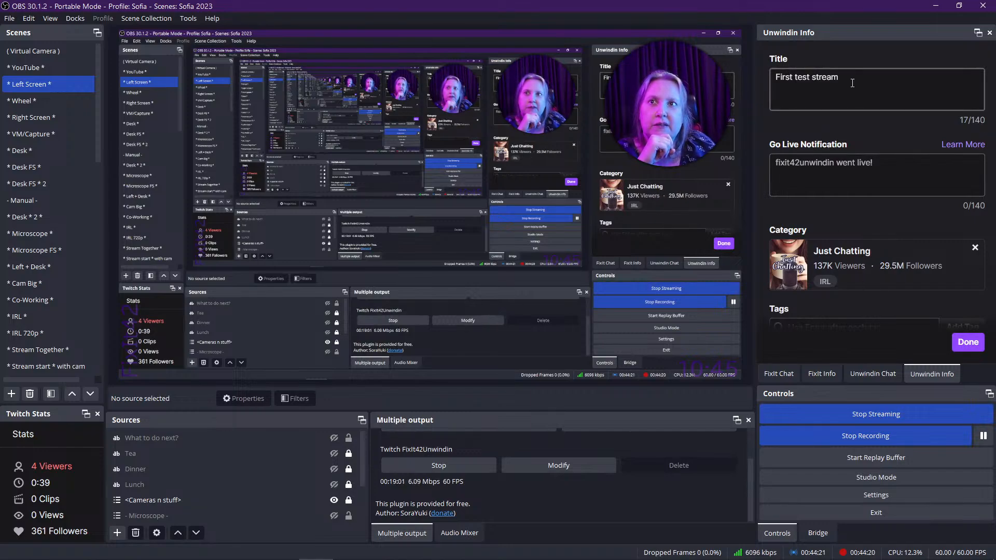
triple_click(926, 85)
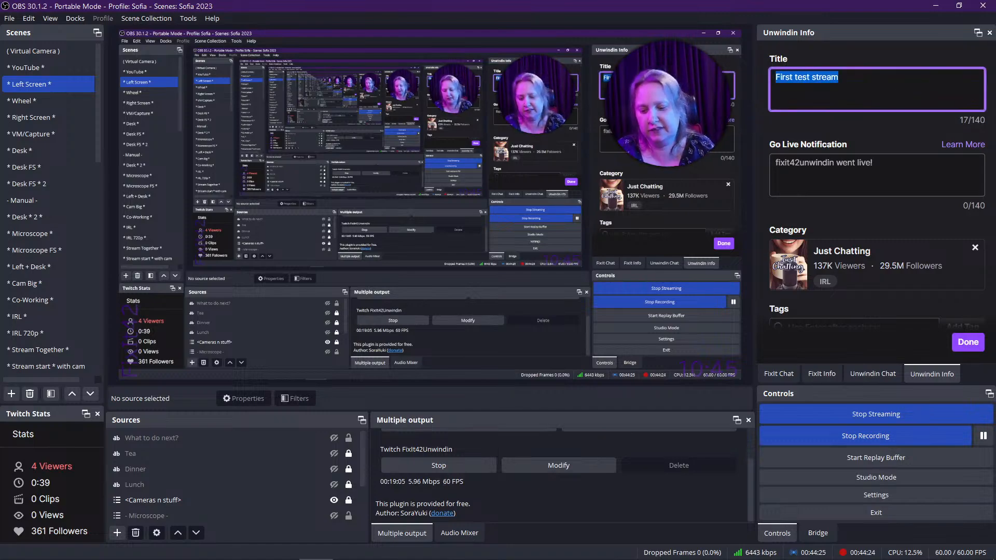
text(Sec)
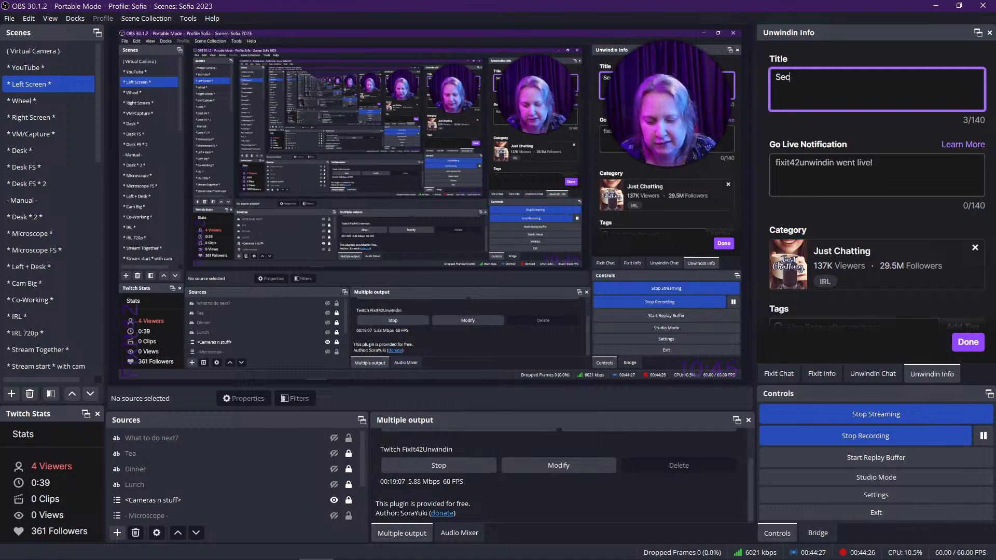
text(ond te)
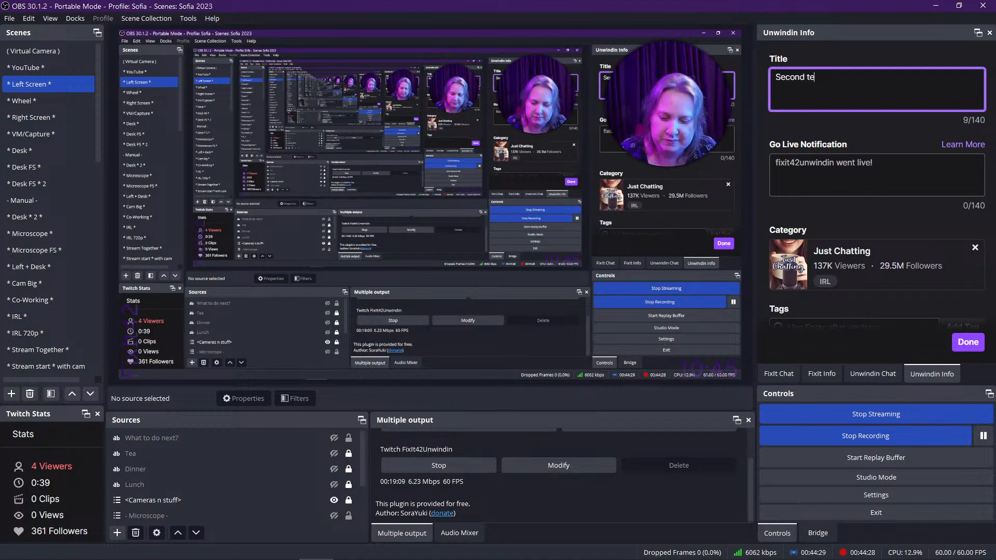
text(s str)
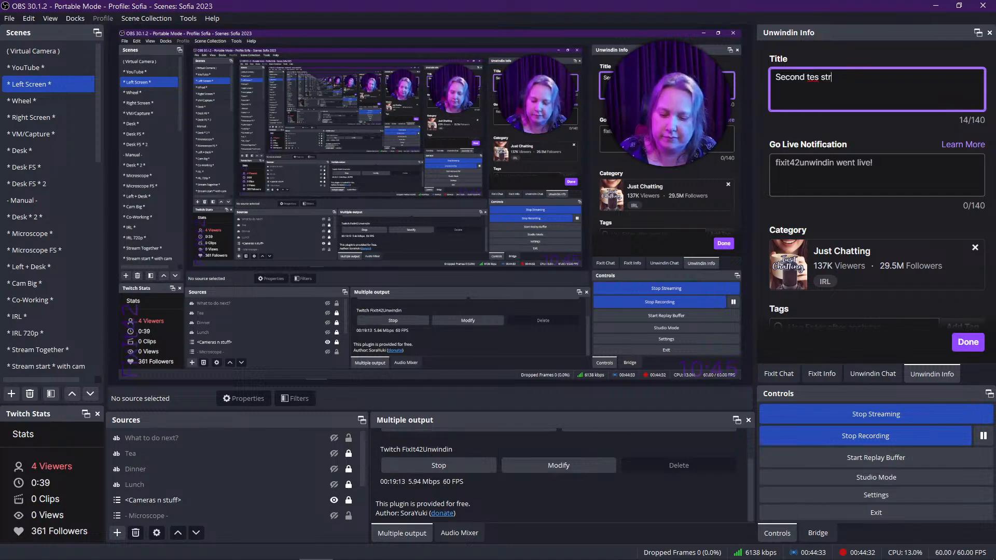
text(aeam)
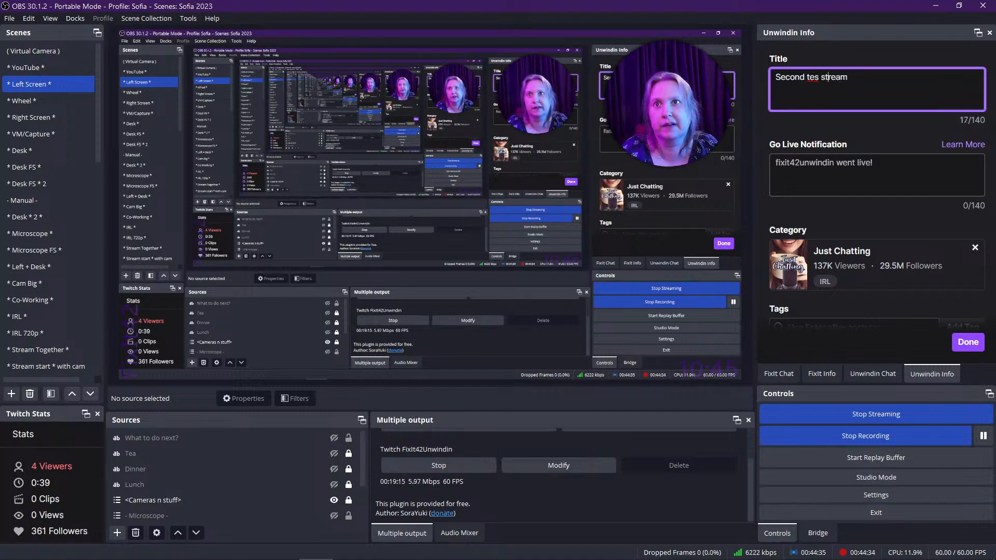
text(t)
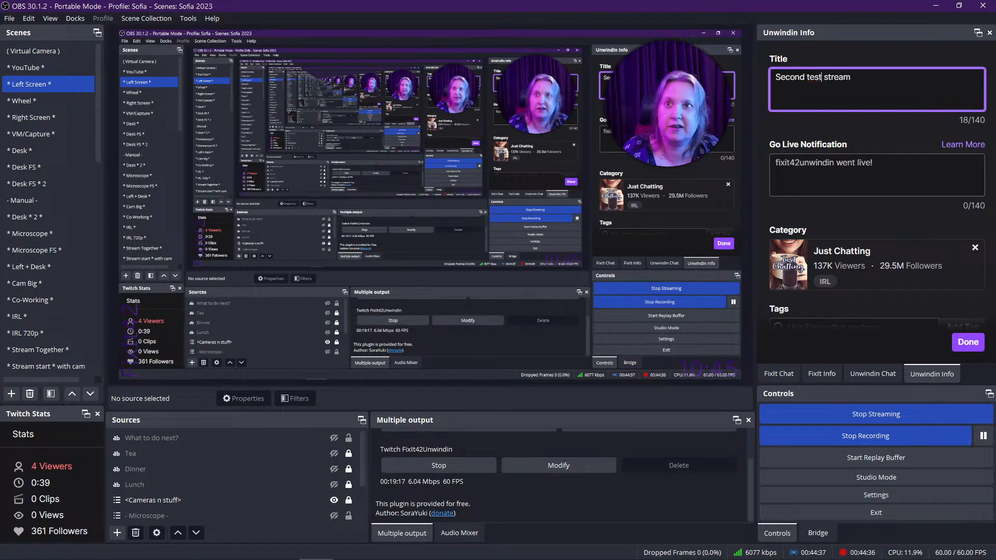
key(End)
text(!)
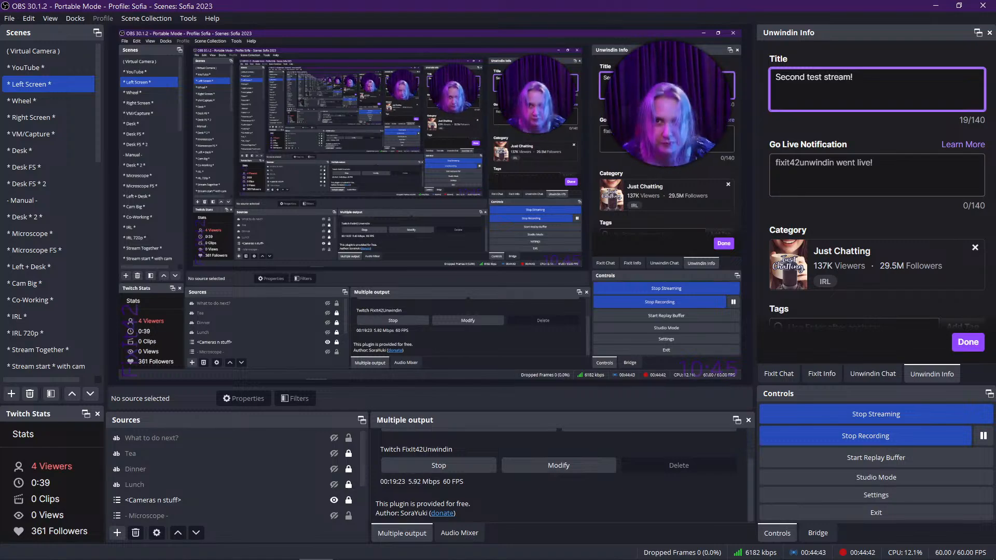
- Copy the title into the Go Live Notification and extend it to read "Second test stream! Welcome in!"
key(ctrl+a)
key(ctrl+c)
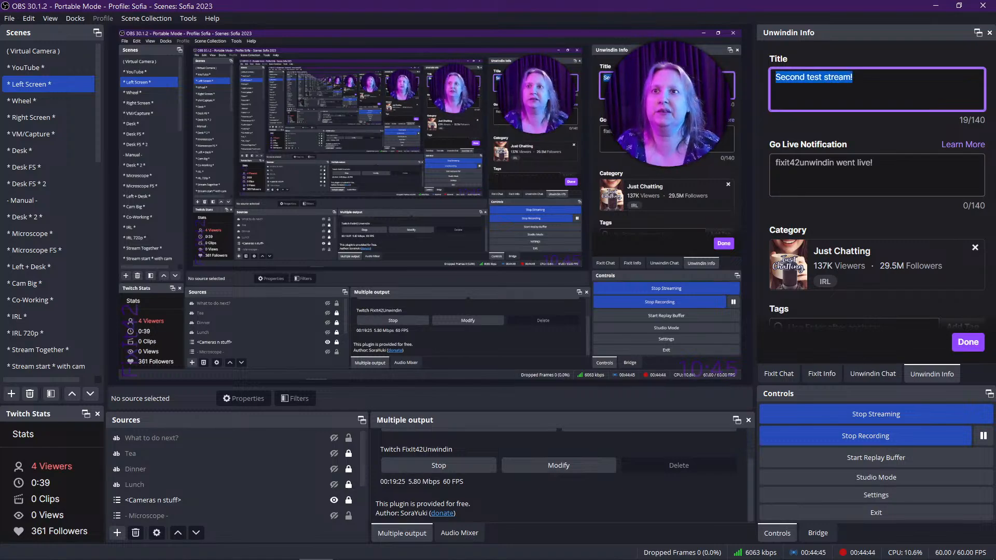
click(931, 182)
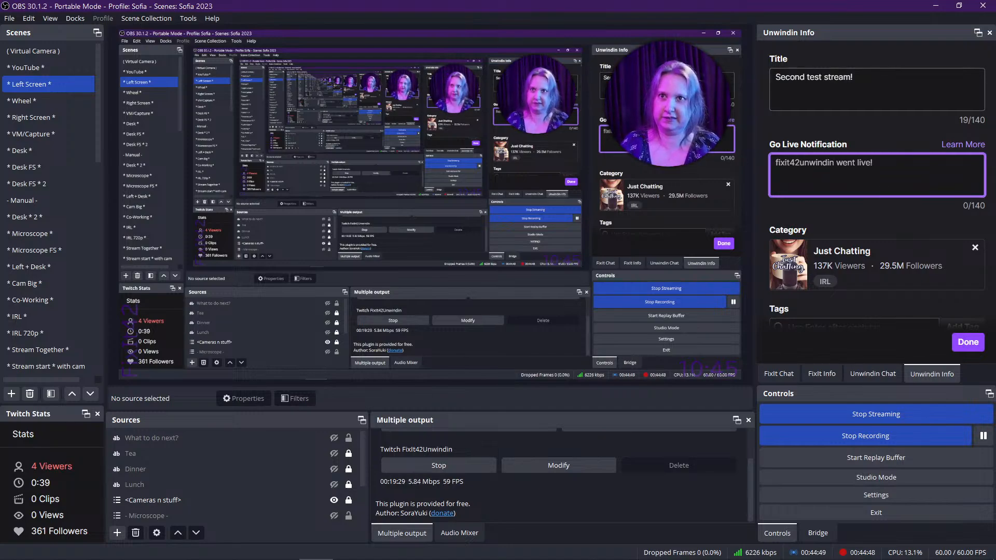
key(ctrl+v)
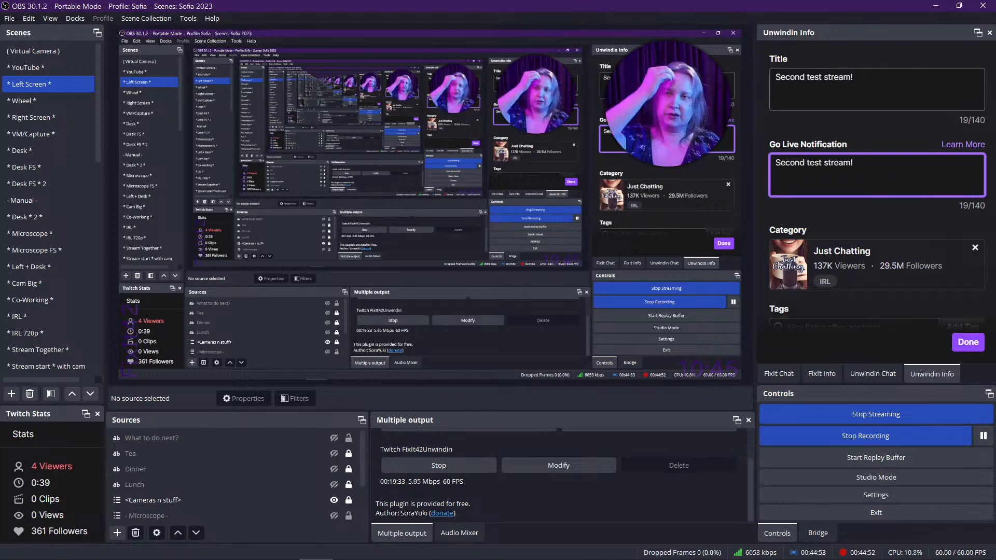
text(Welcome)
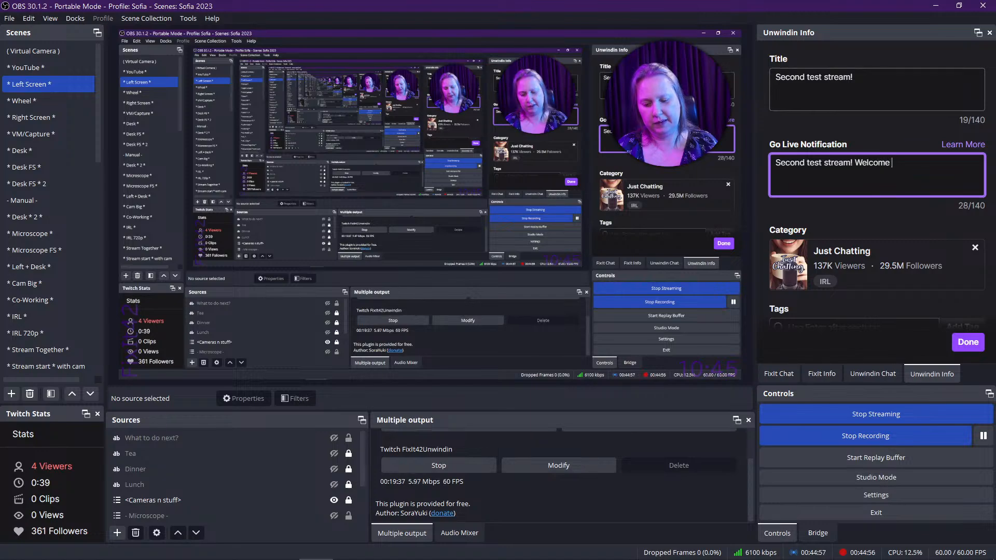
text( in!)
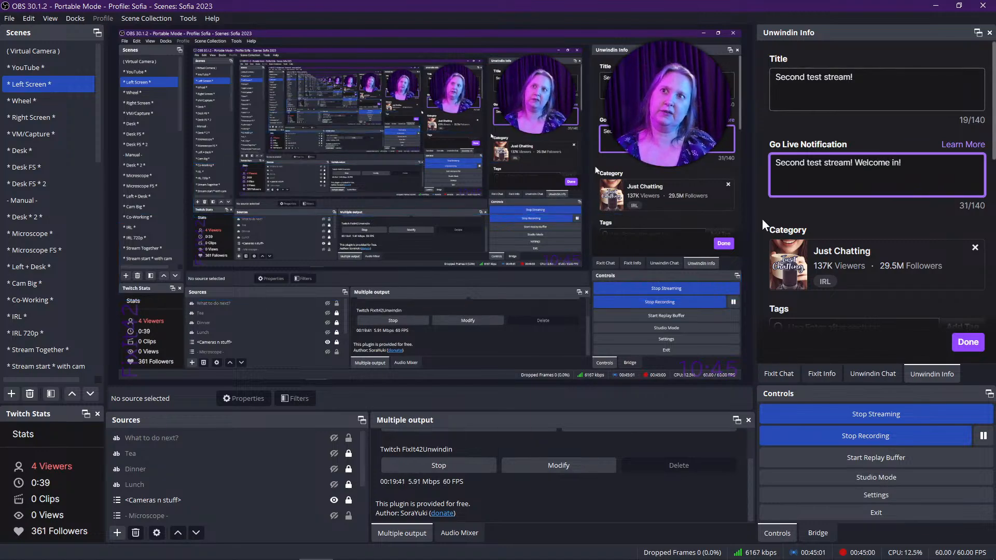
click(875, 82)
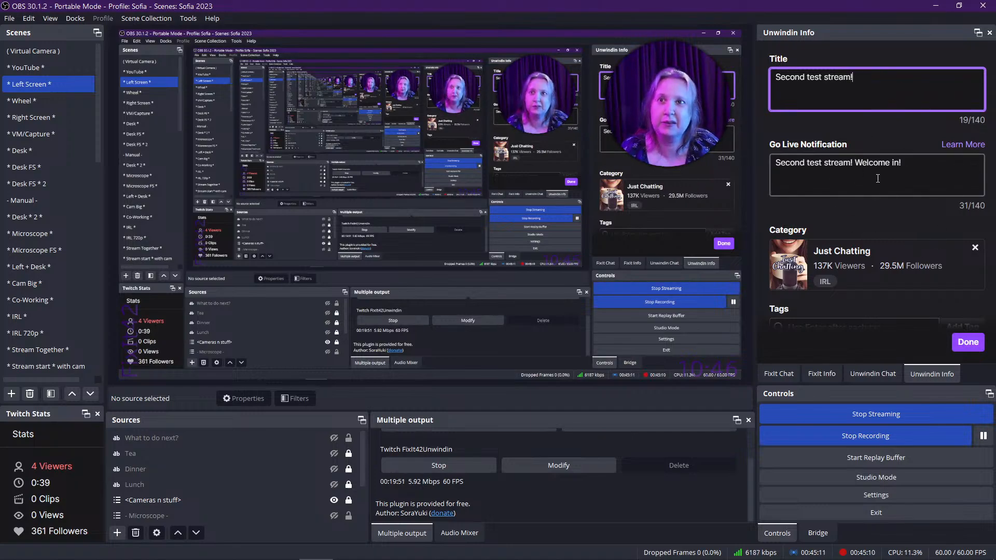
click(925, 176)
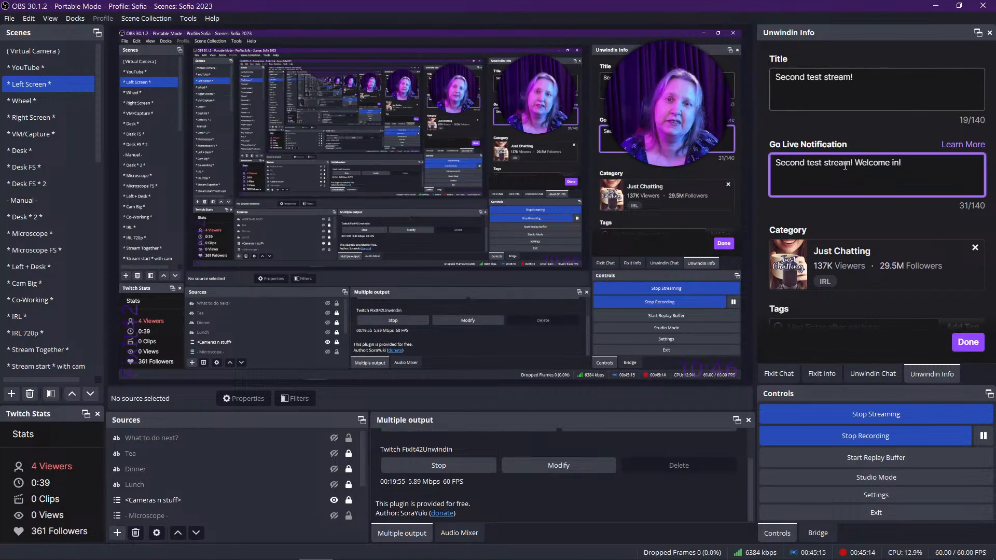
click(876, 78)
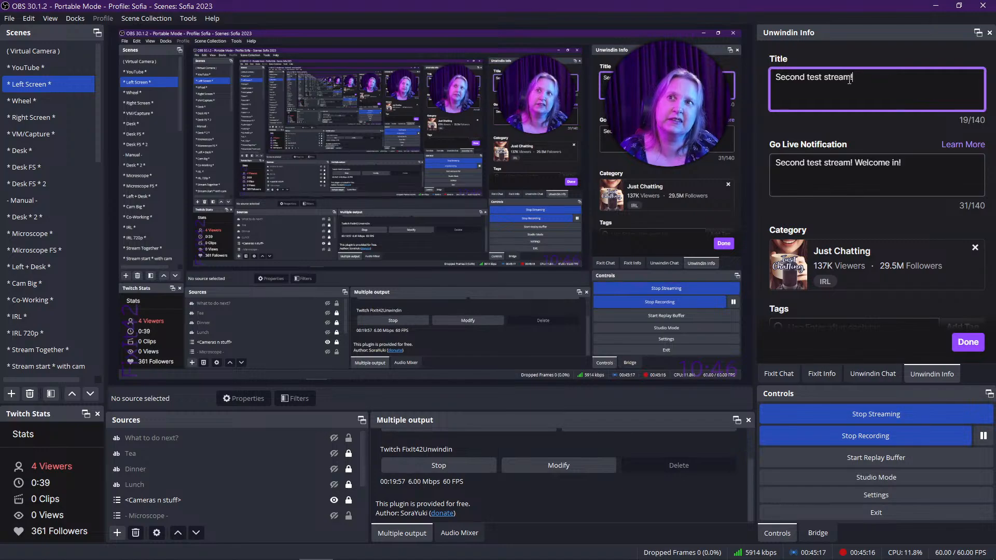
click(940, 165)
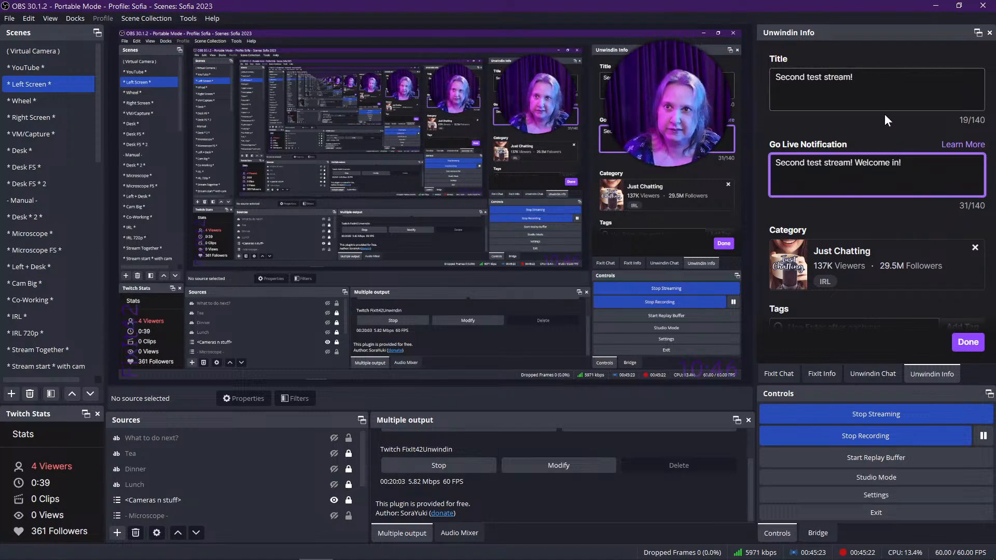
- Remove the TTS tag from the stream tags in the Unwindin Info dock
scroll(933, 217, down, 4)
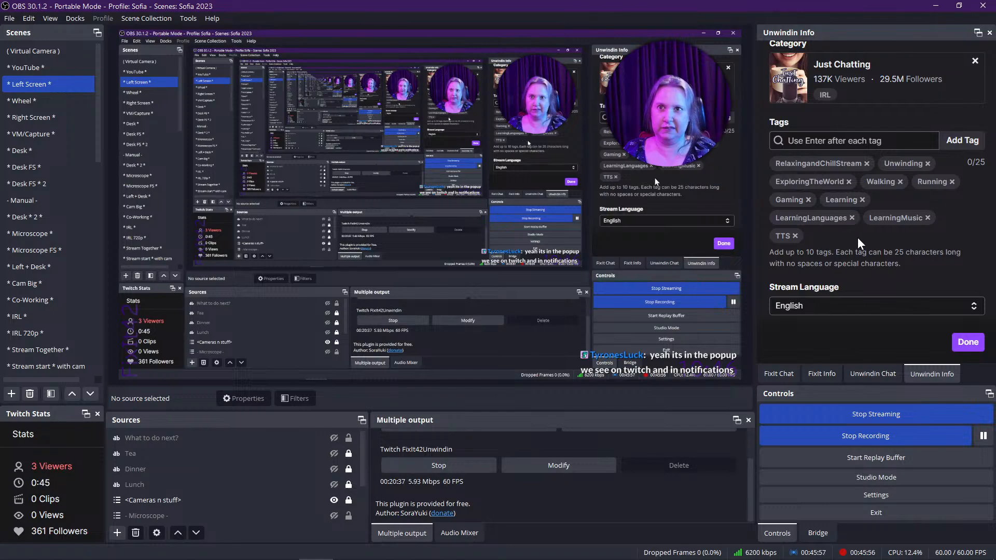
click(795, 236)
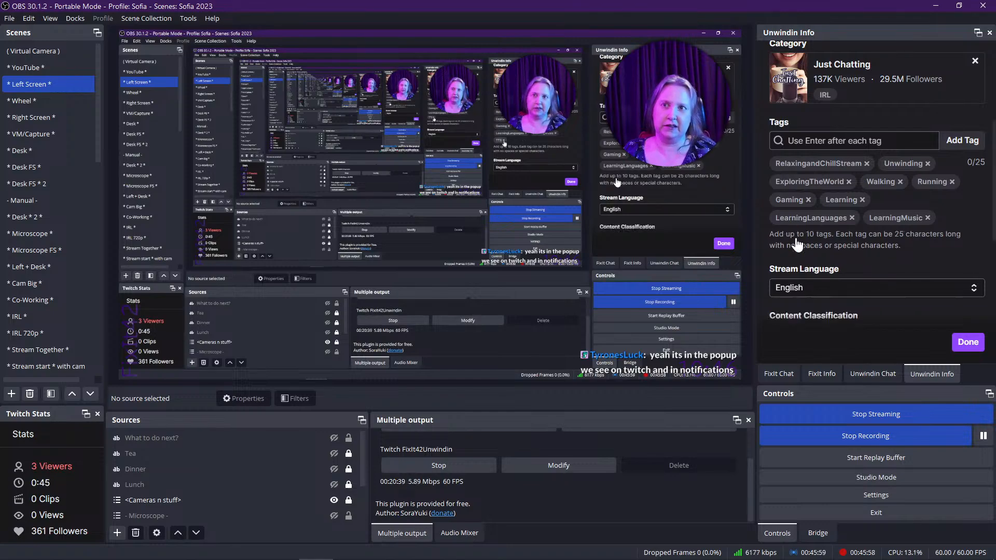
- Bring Unwindin Chat to the front and replace the drafted message with "Hi here too!"
click(874, 372)
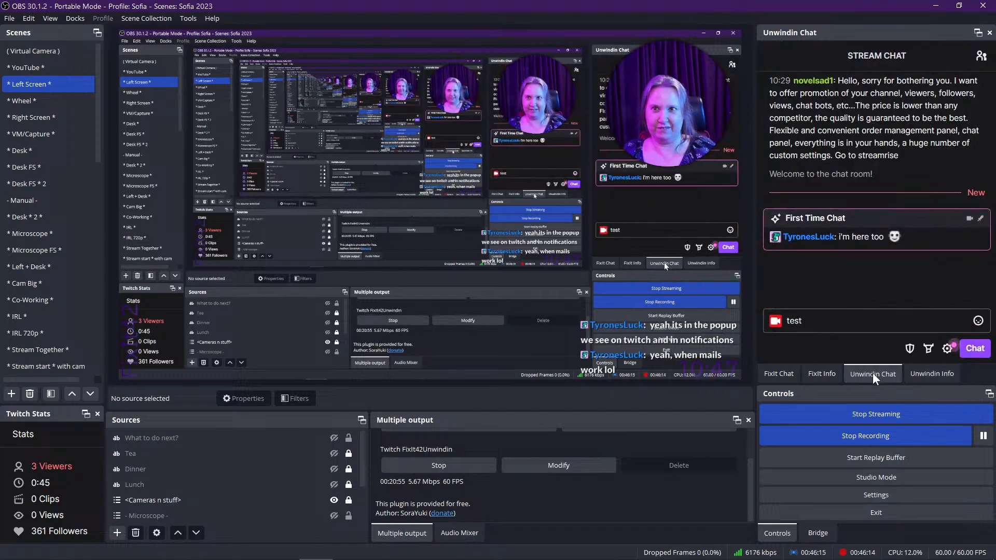
double_click(862, 315)
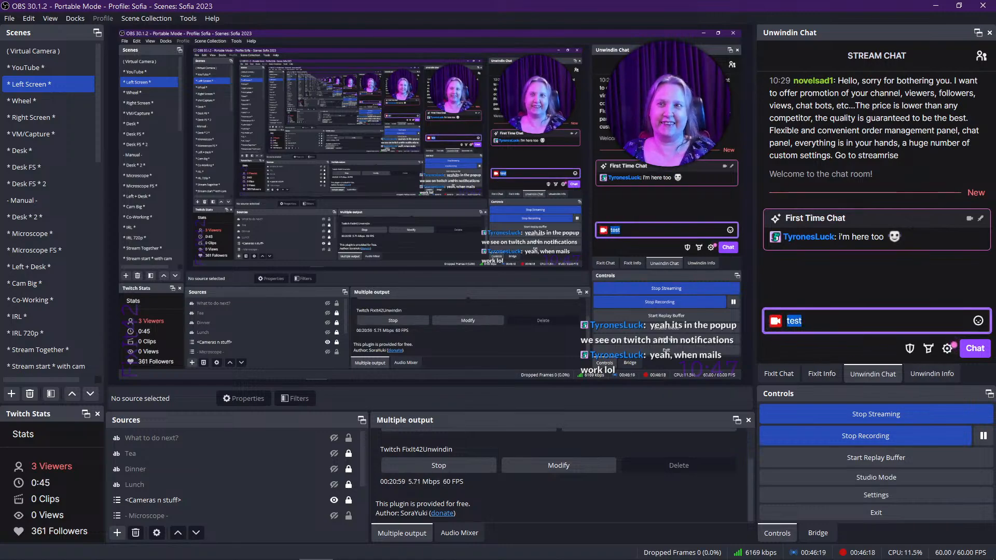
text(H)
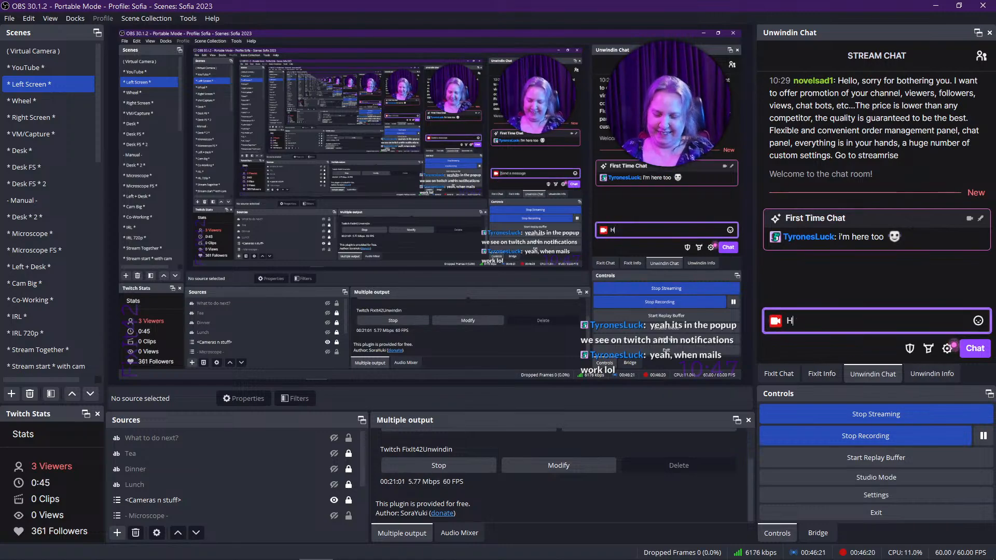
text(i here too)
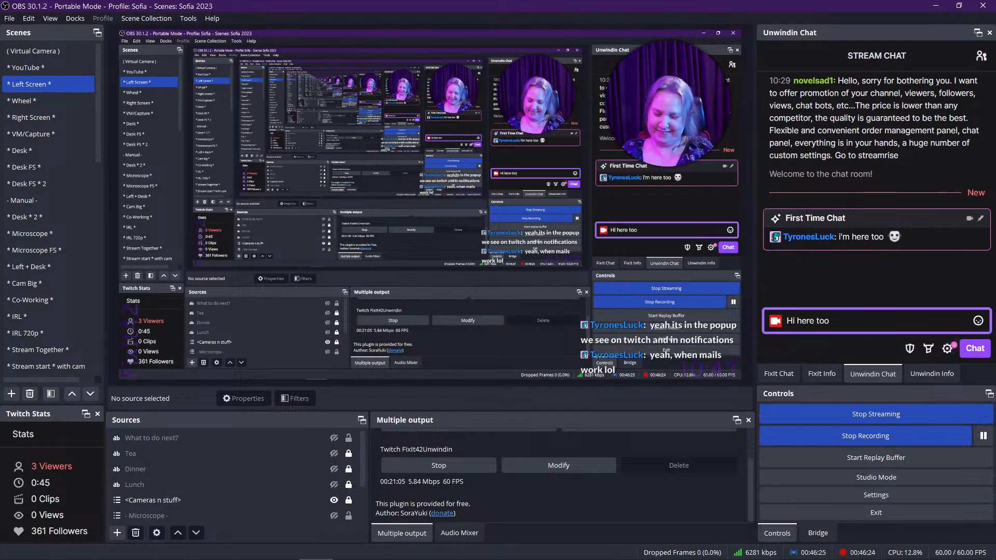
text(!)
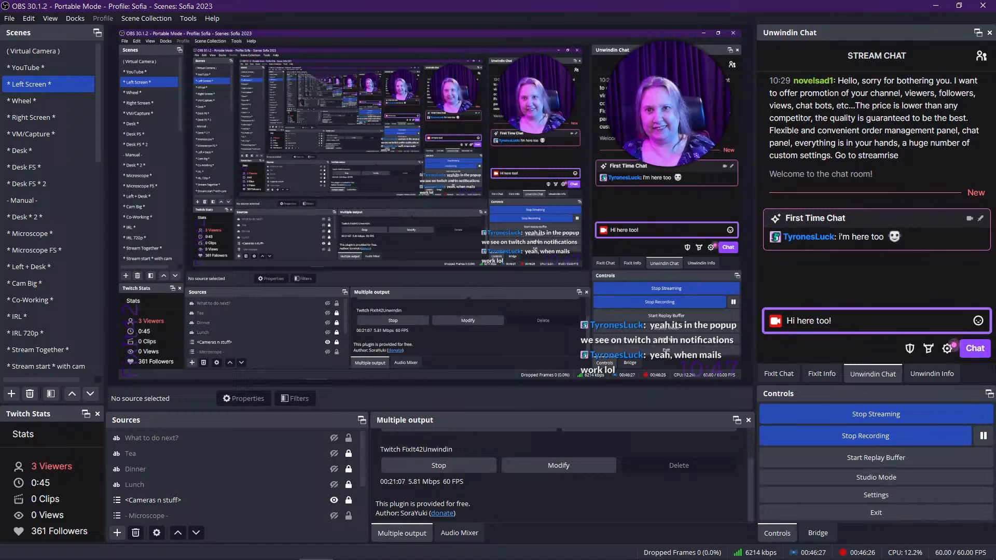
- Browse the frequently used and global emotes available in Unwindin Chat and close the emote picker
click(978, 321)
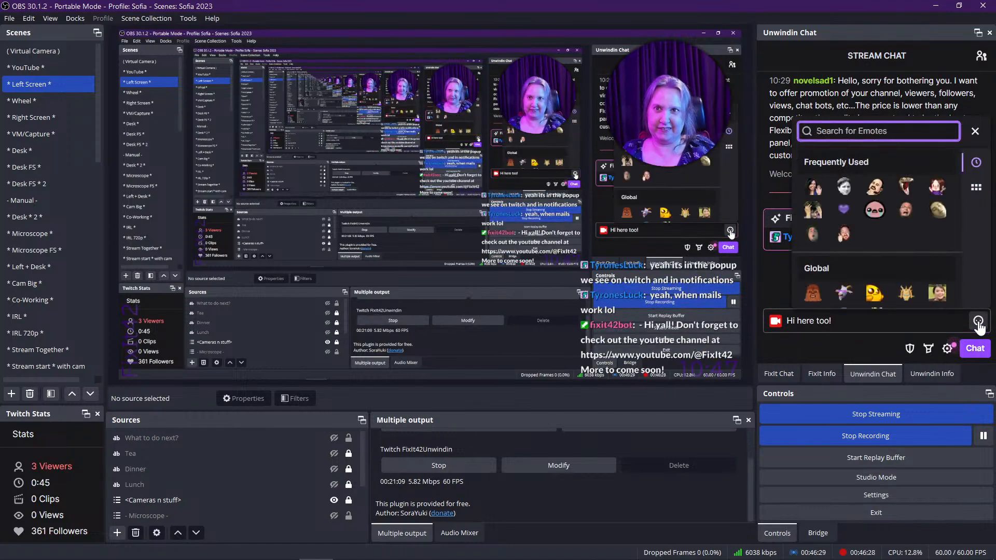
scroll(904, 190, down, 5)
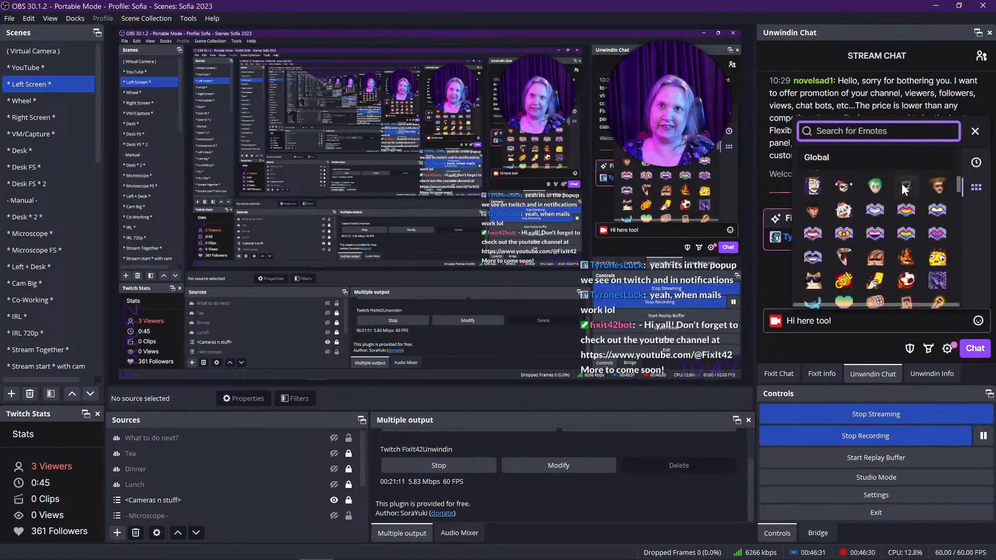
scroll(902, 184, up, 5)
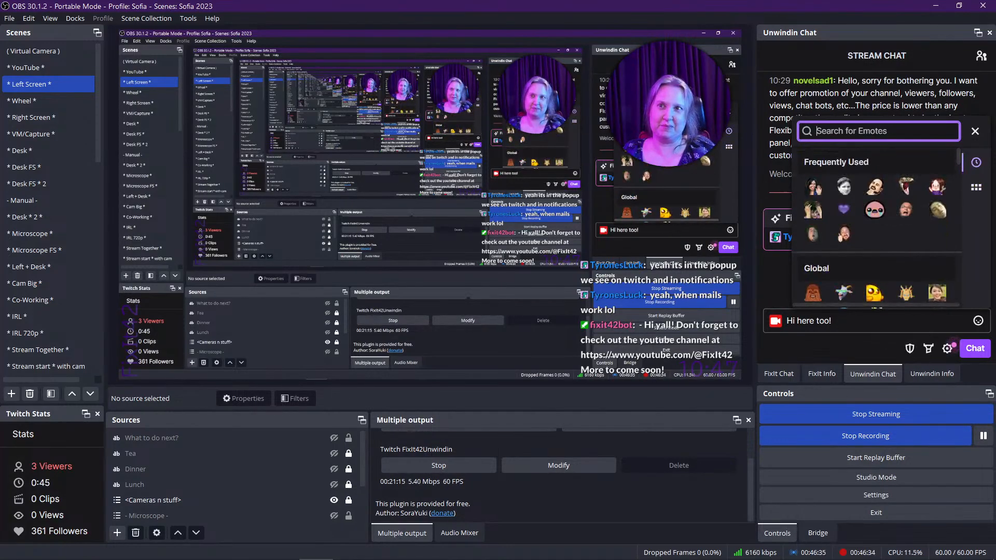
click(975, 133)
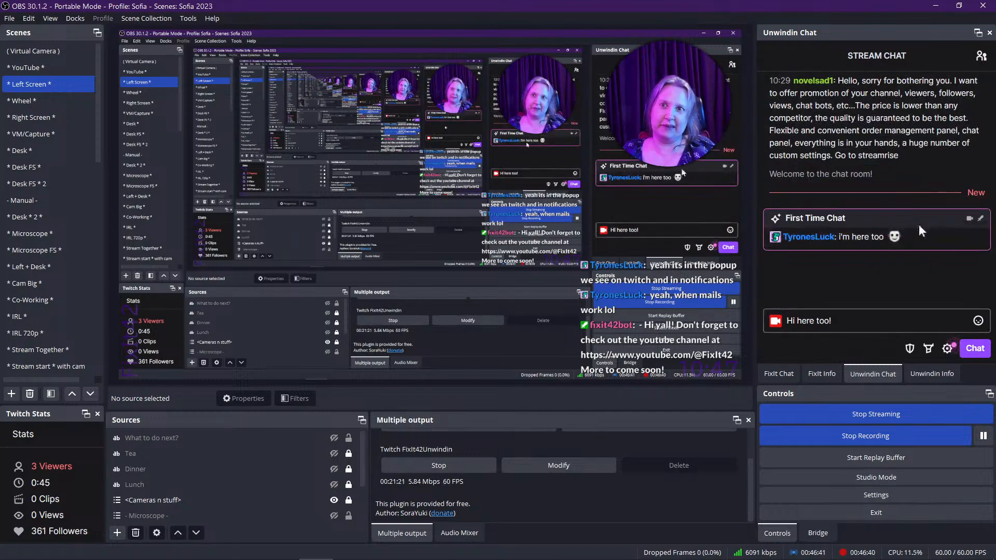
- Add a heart emote to the end of the drafted message and send it to Unwindin Chat
click(884, 325)
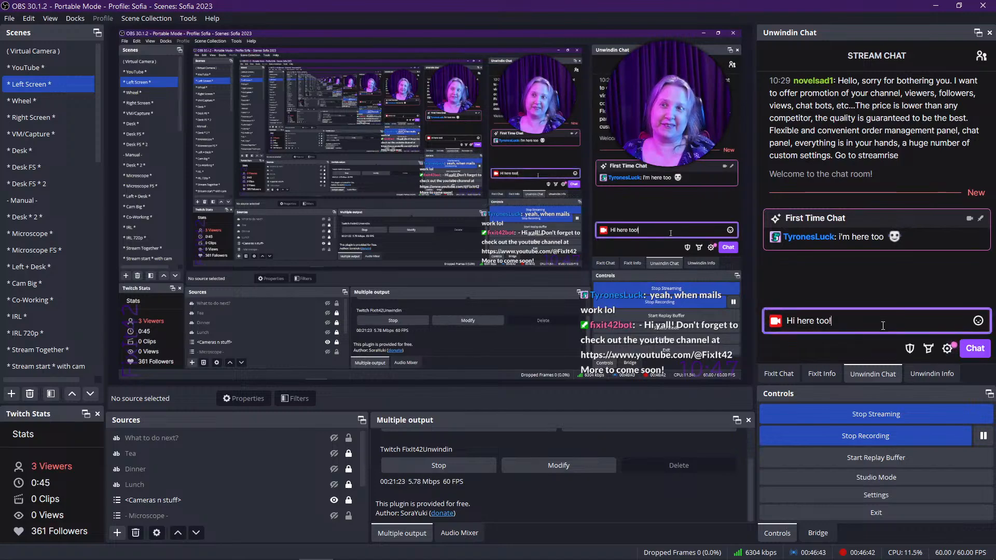
text(<3)
click(975, 348)
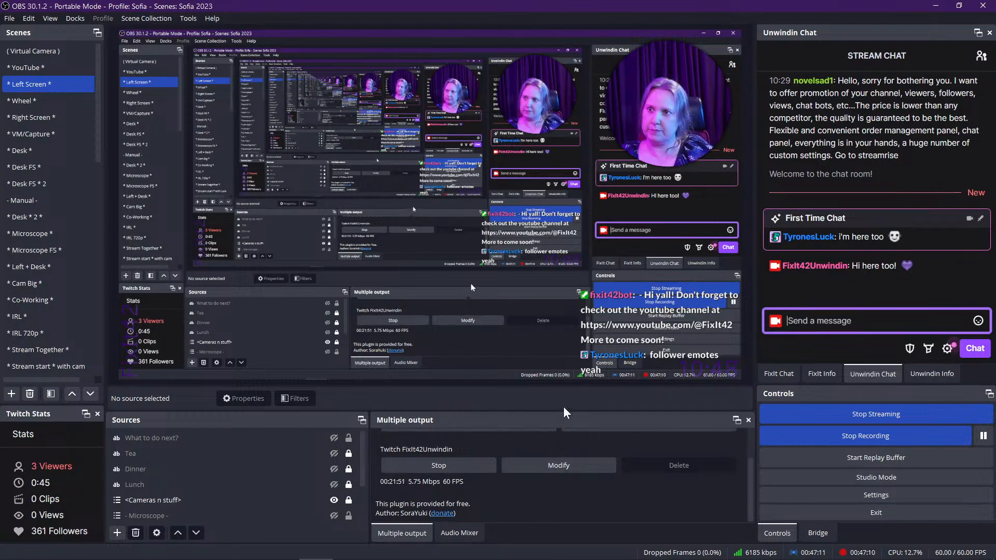
- Enlarge the Sources and Multiple output docks upward by shrinking the preview area
drag(563, 411, 566, 275)
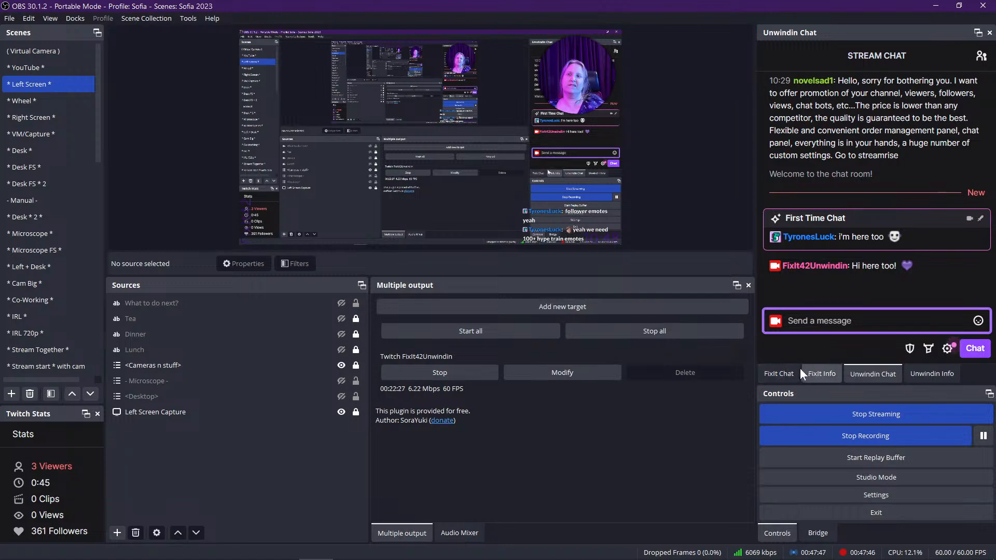
- Bring FixIt Chat to the front, clear its drafted "test" message and open the emote picker
click(781, 373)
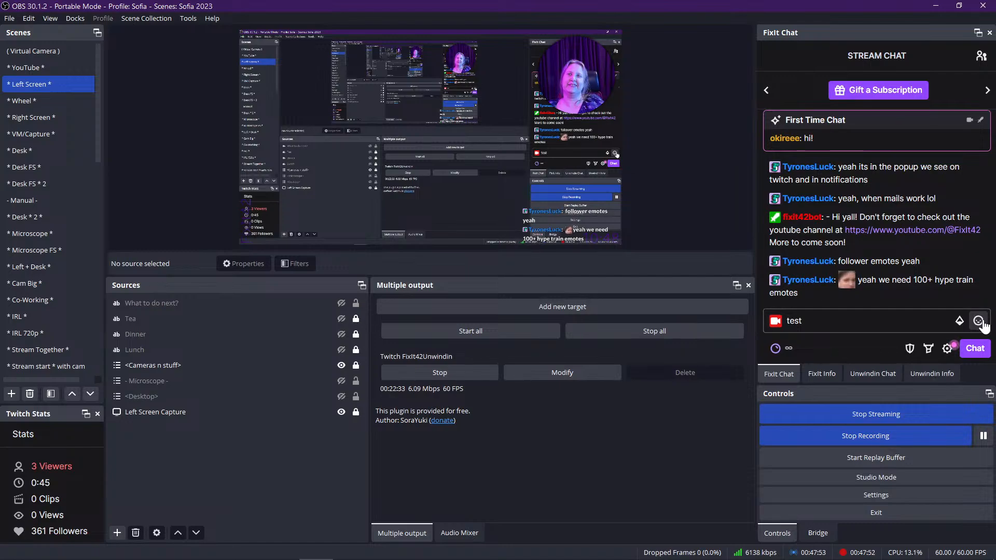
drag(898, 322, 516, 315)
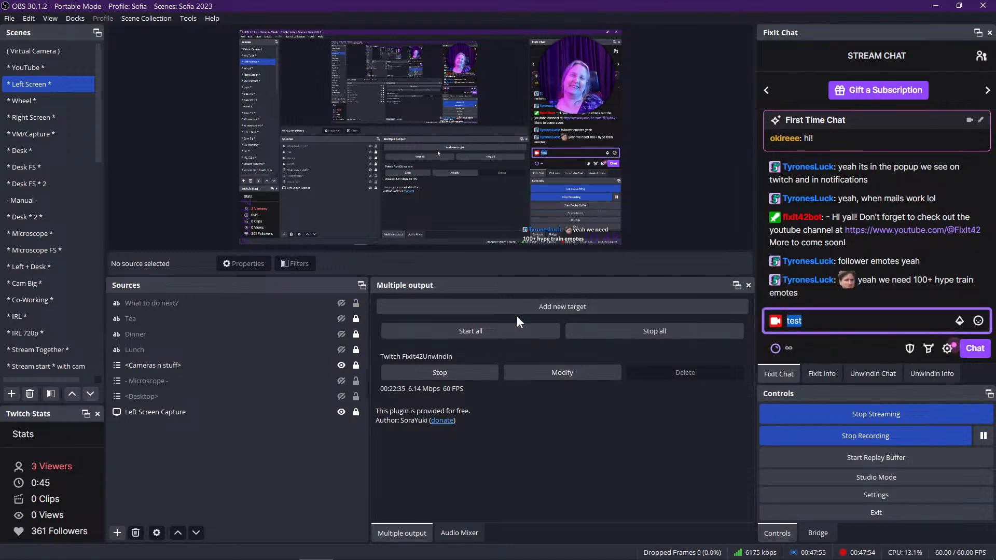
key(BackSpace)
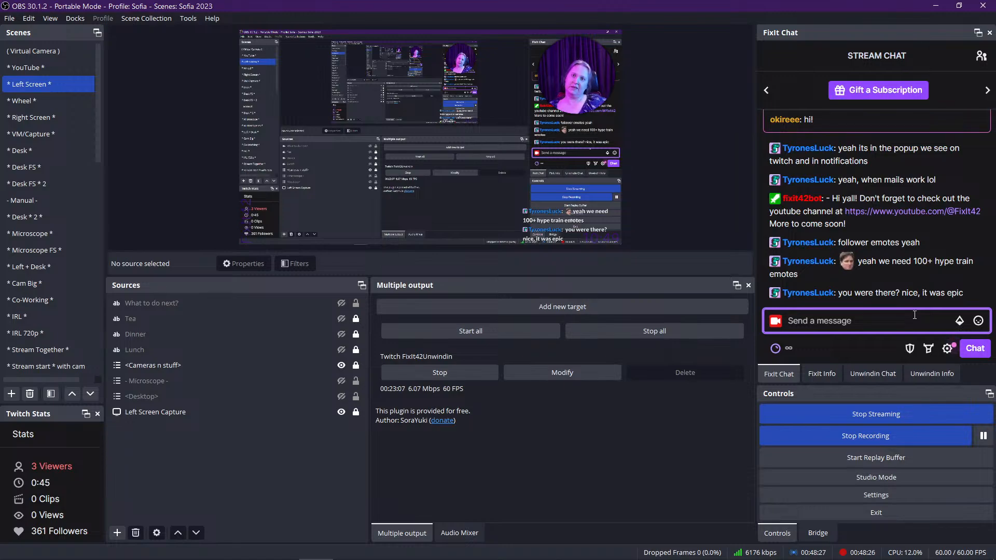
click(979, 321)
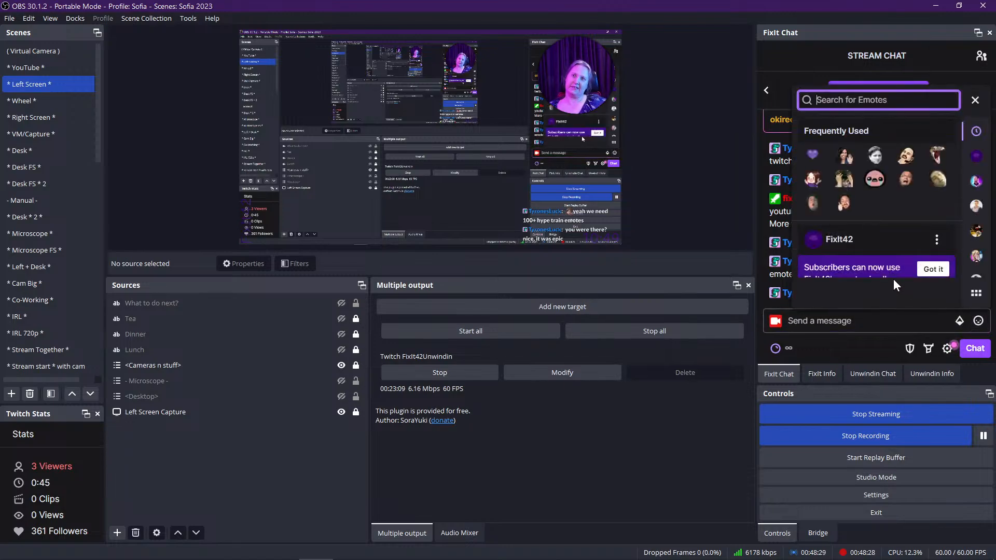
- Browse the emote picker in FixIt Chat and dismiss the subscriber notice in the FixIt42 emote section
scroll(914, 179, down, 3)
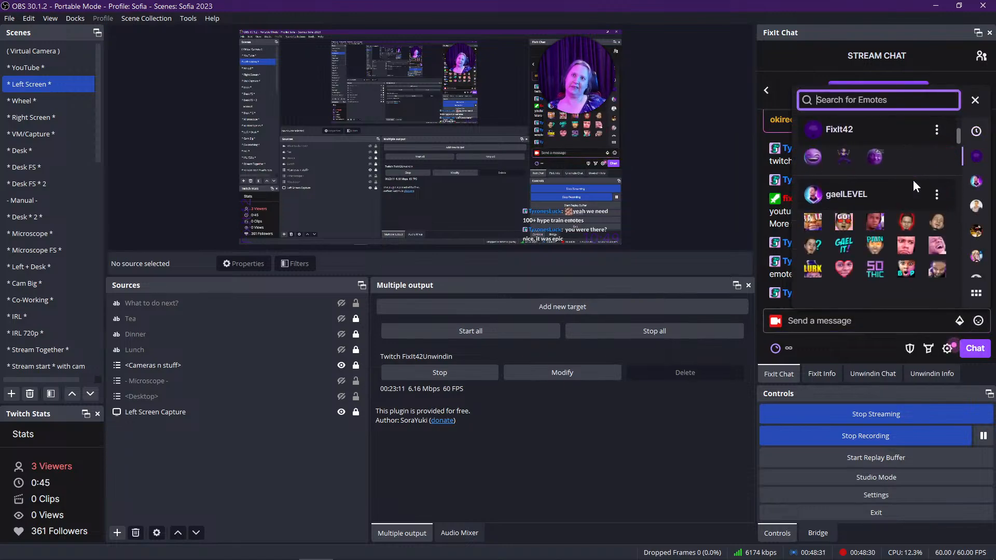
scroll(914, 181, up, 3)
scroll(915, 183, up, 1)
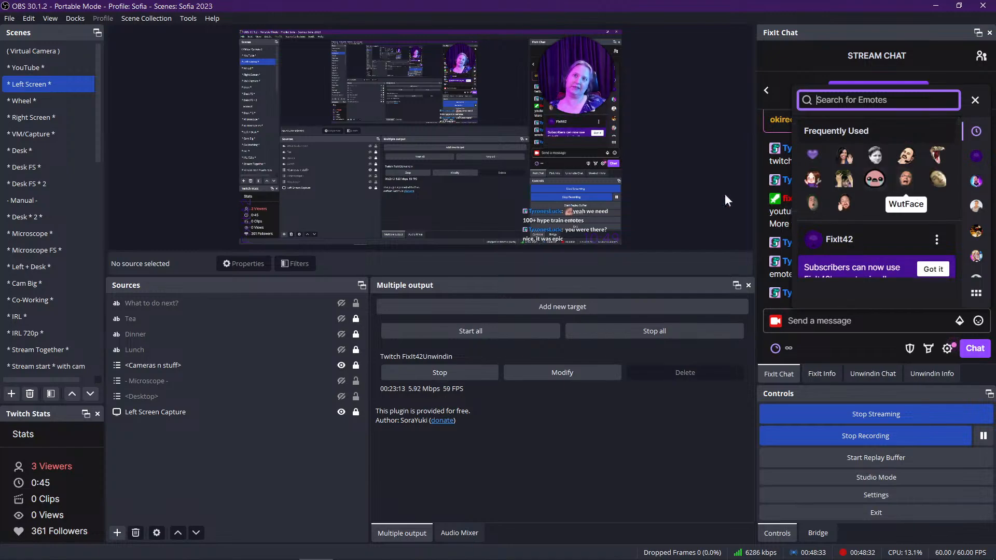
click(53, 22)
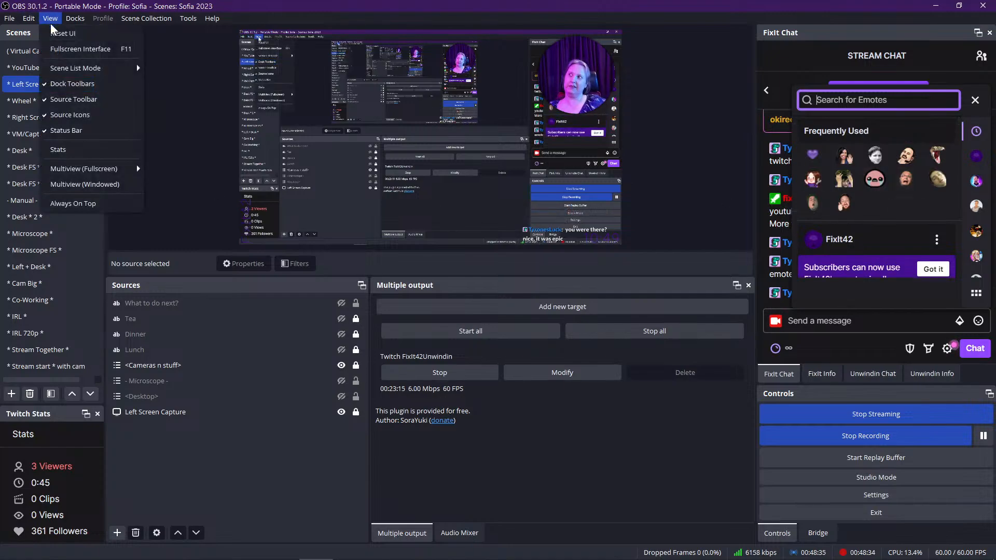
mouse_move(75, 18)
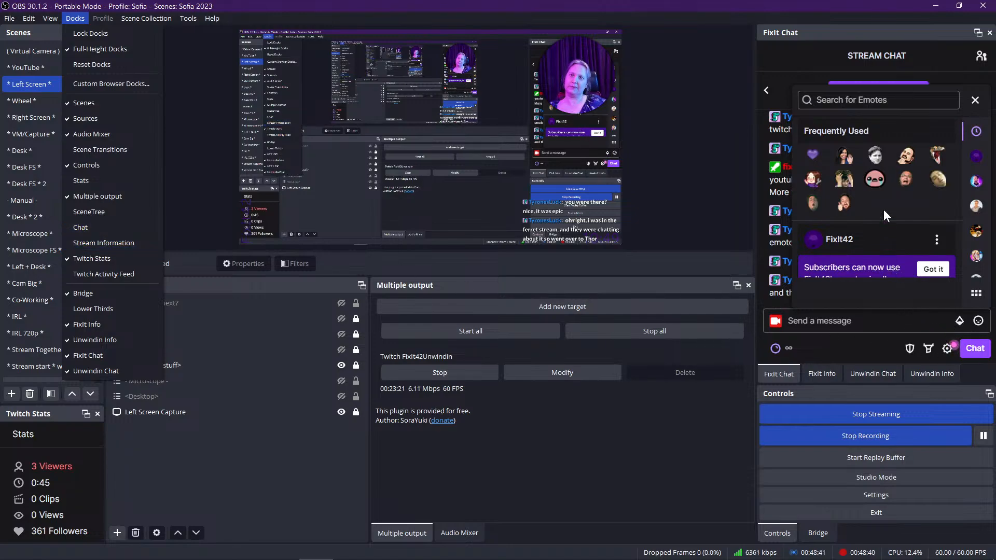
scroll(884, 211, down, 1)
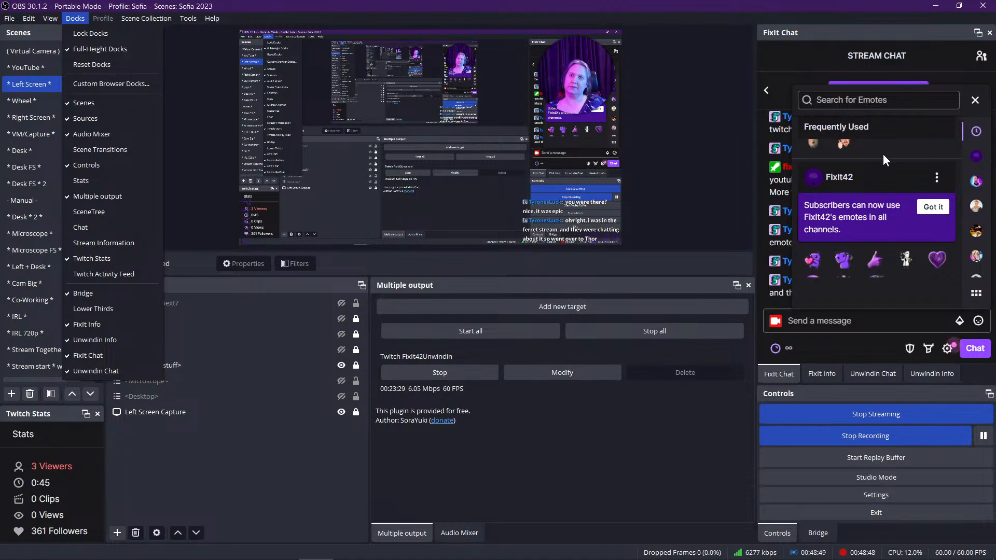
click(931, 209)
click(931, 209)
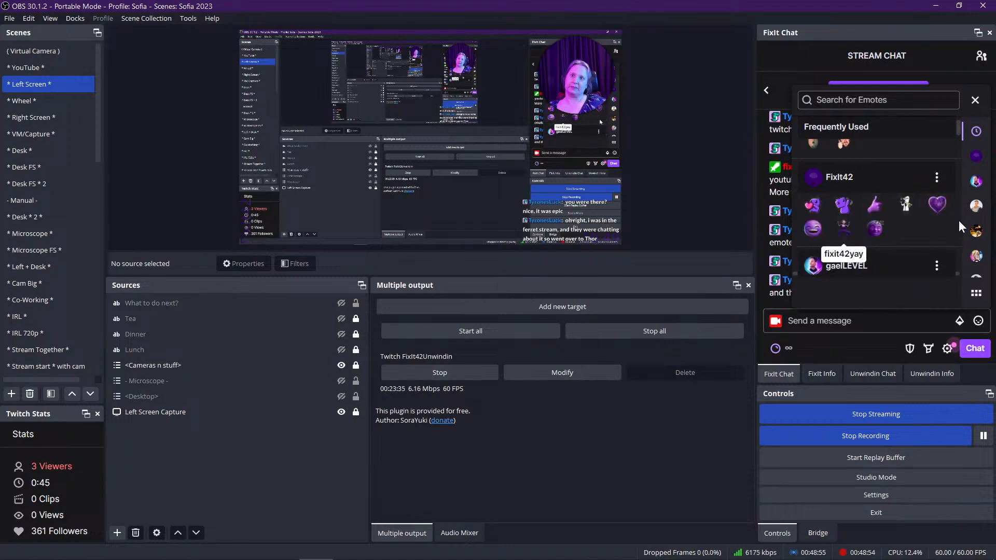
- Browse the channel and global emotes in FixIt Chat, view the TwitchHypeTrain set and close the emote picker
scroll(862, 188, down, 3)
scroll(865, 191, down, 10)
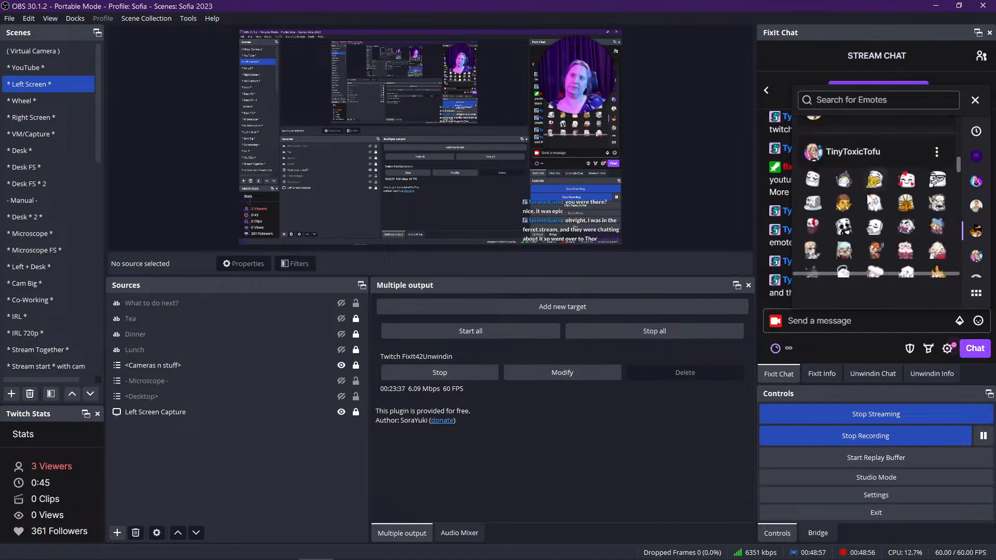
scroll(870, 195, down, 10)
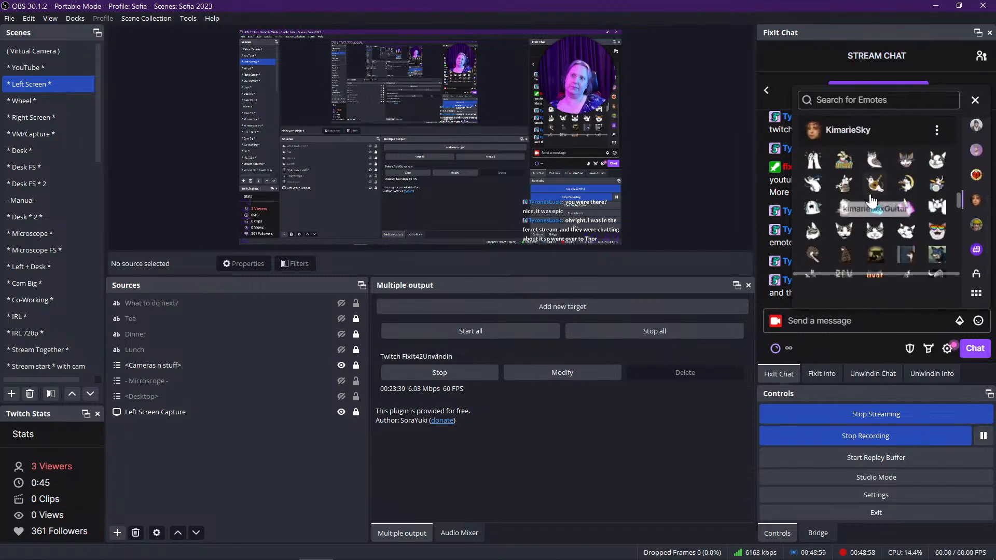
scroll(874, 193, down, 6)
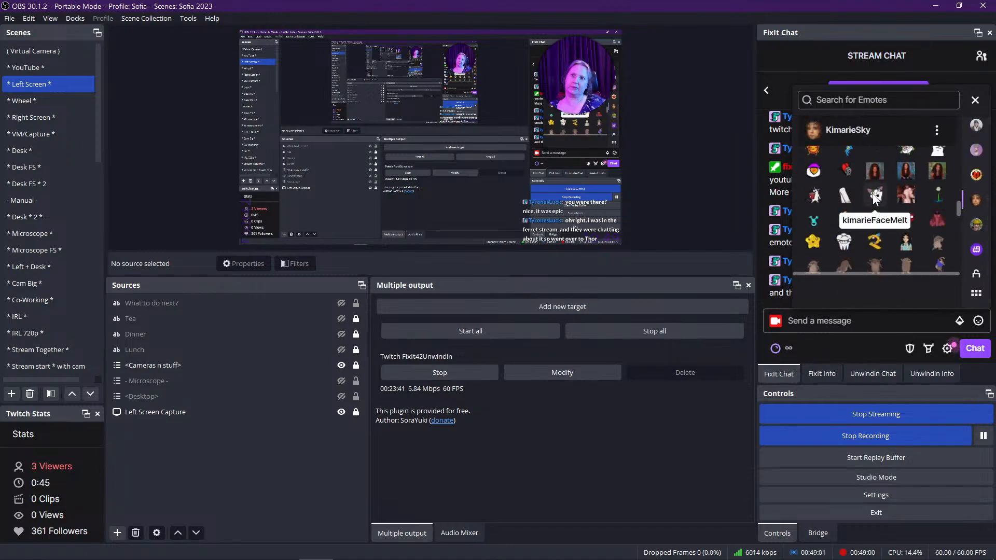
scroll(876, 192, down, 2)
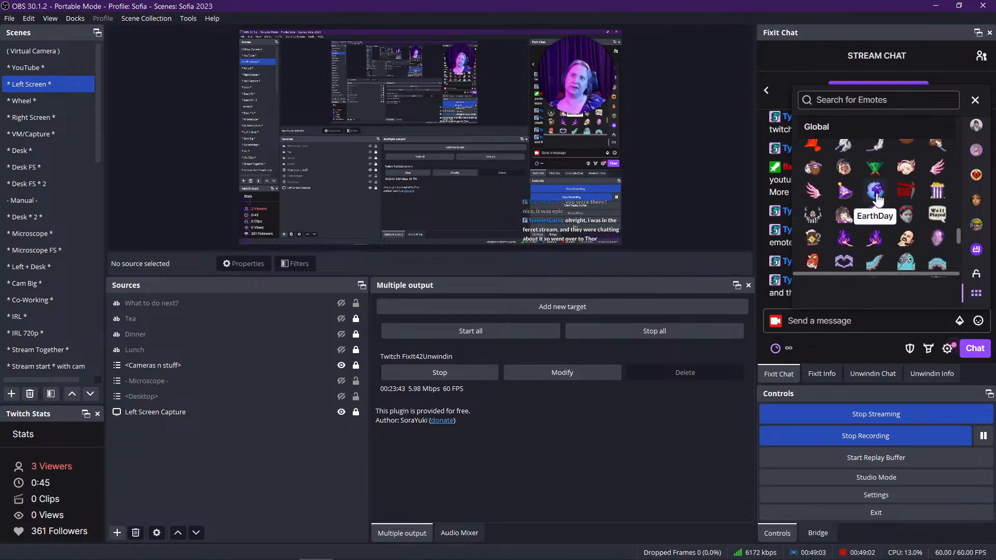
click(977, 250)
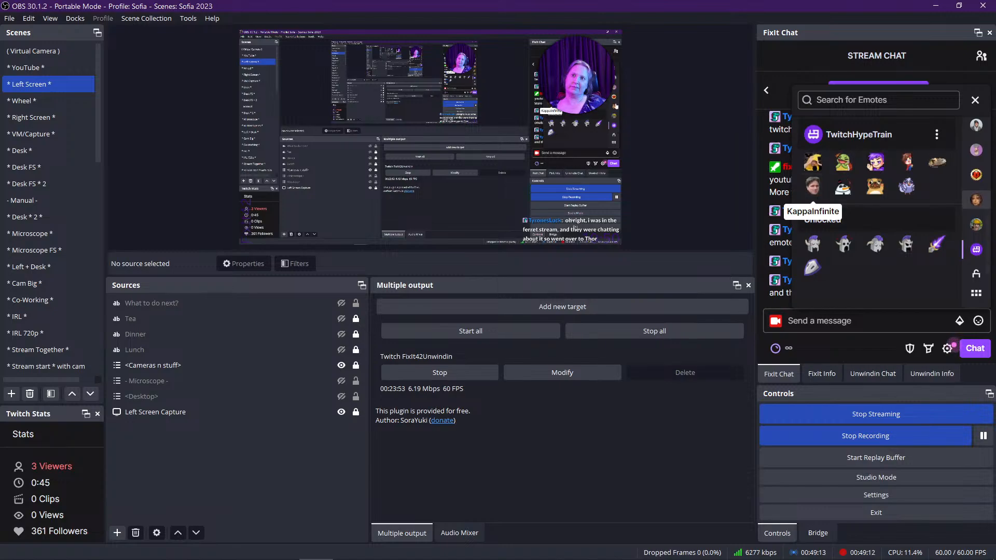
click(975, 102)
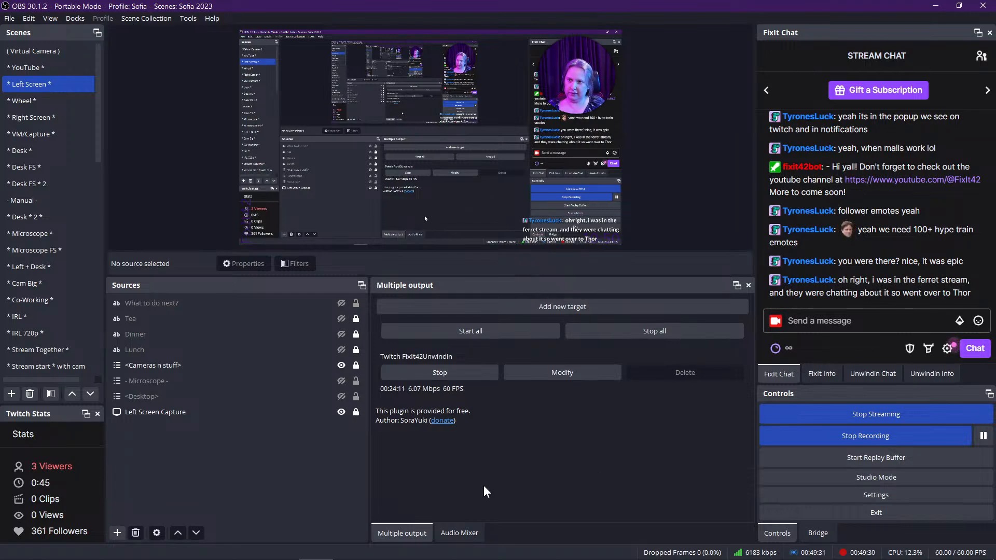
- Start adding a new target in Multiple output and name it "Youtube - FixIt42Live"
click(552, 308)
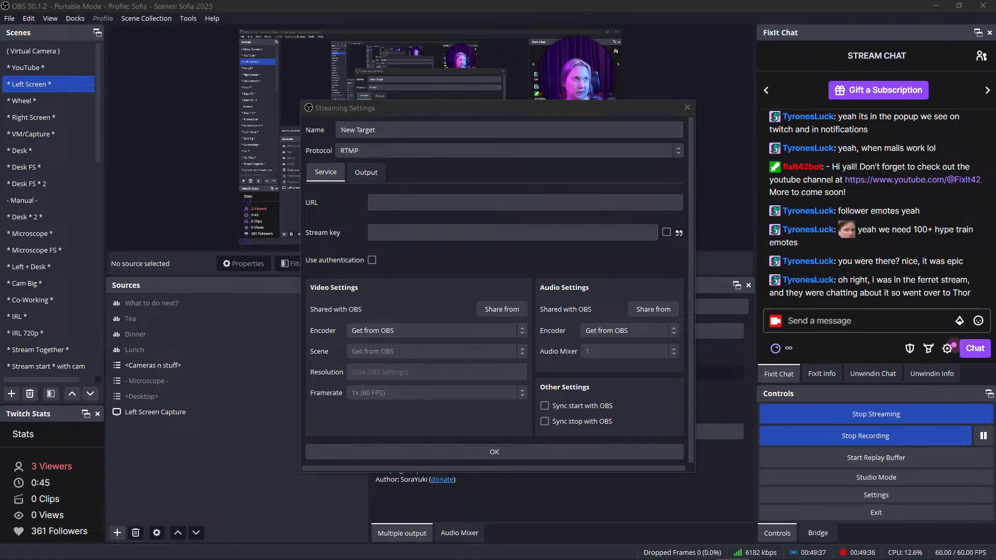
drag(0, 68, 995, 43)
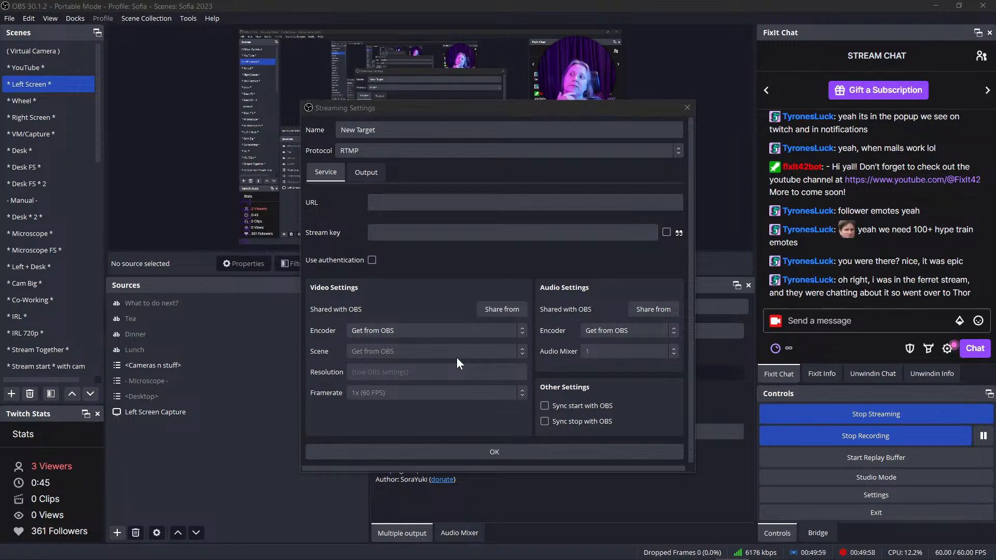
drag(425, 129, 270, 118)
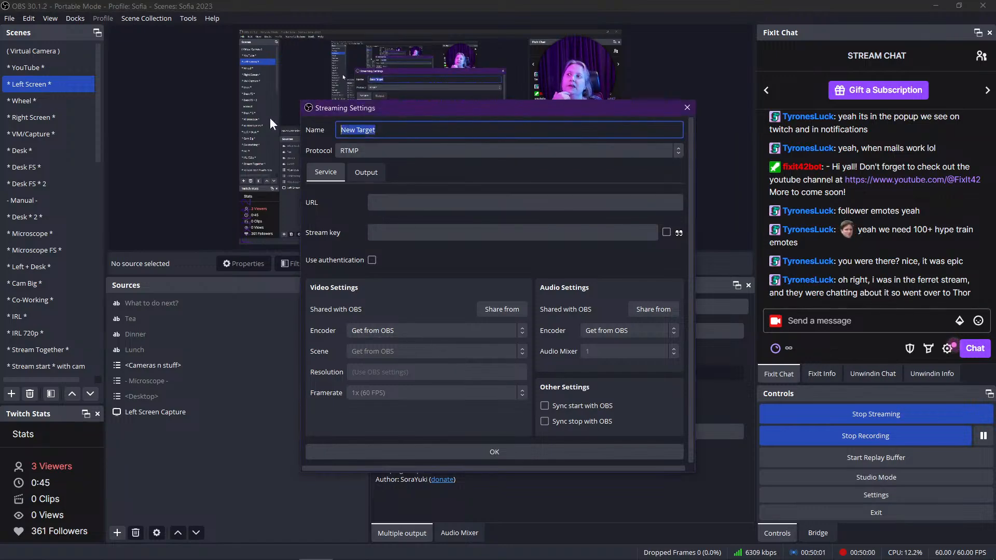
text(Y)
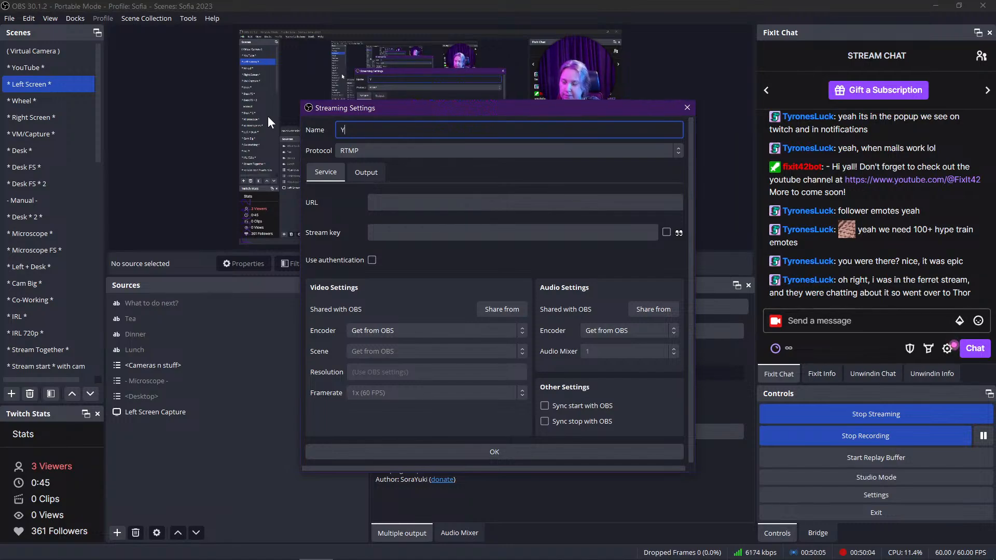
text(outube)
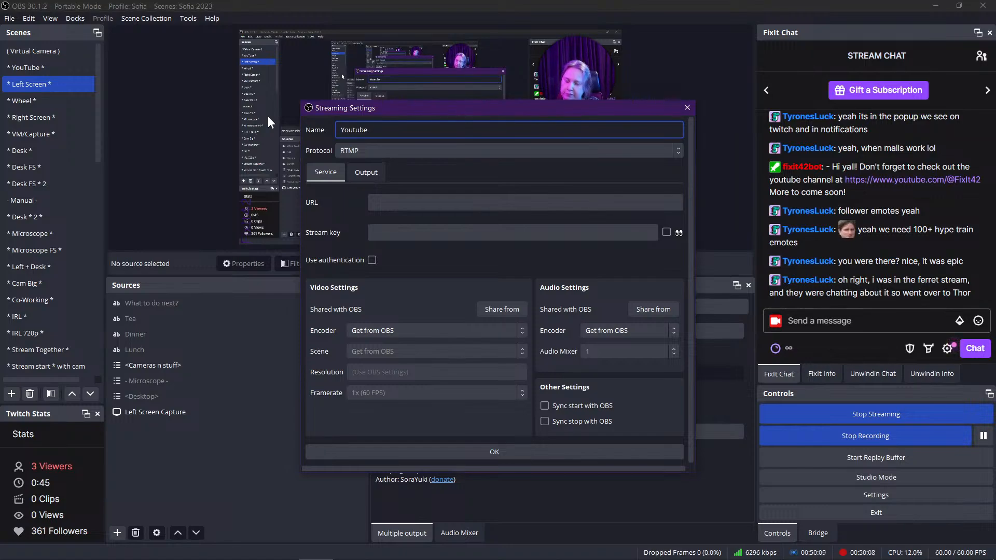
text( - F)
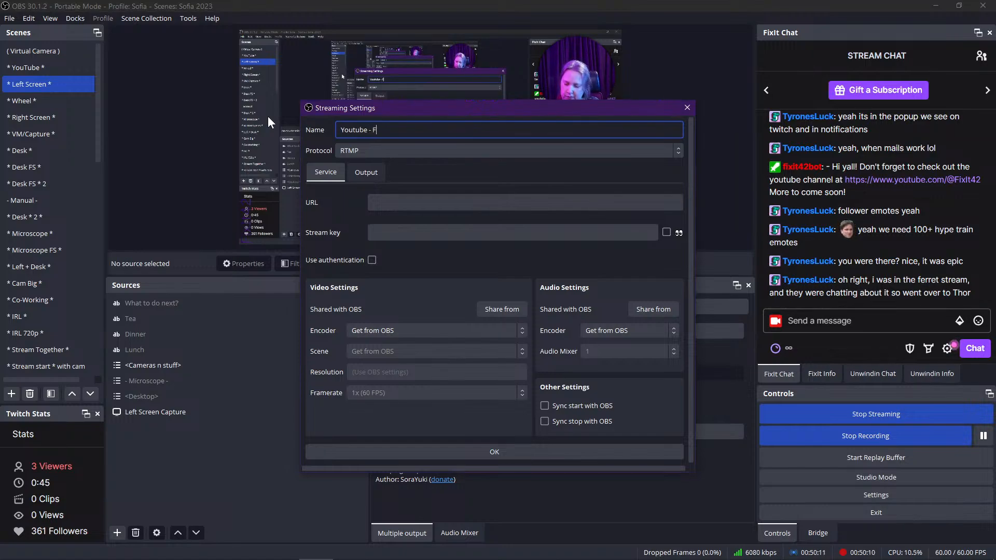
text(ixIt)
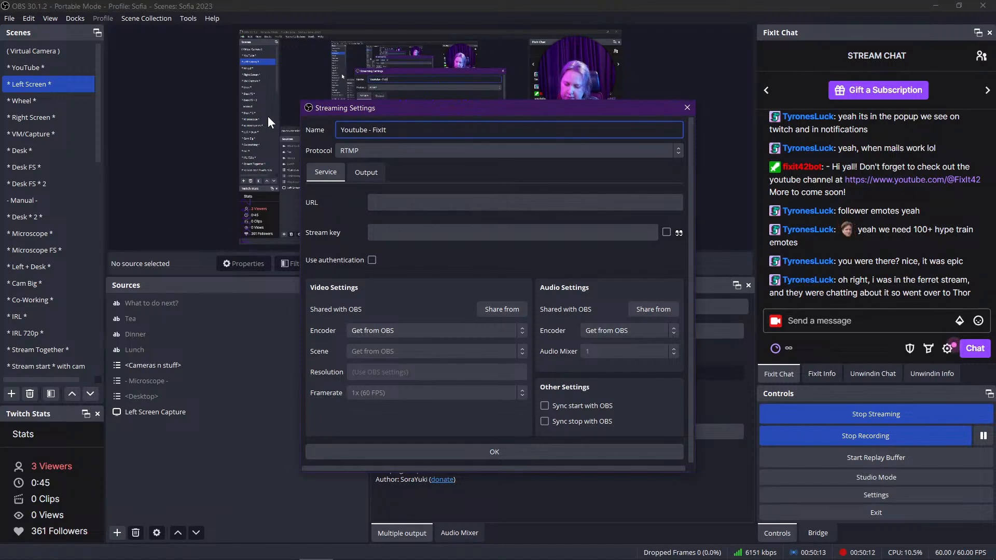
text(42L)
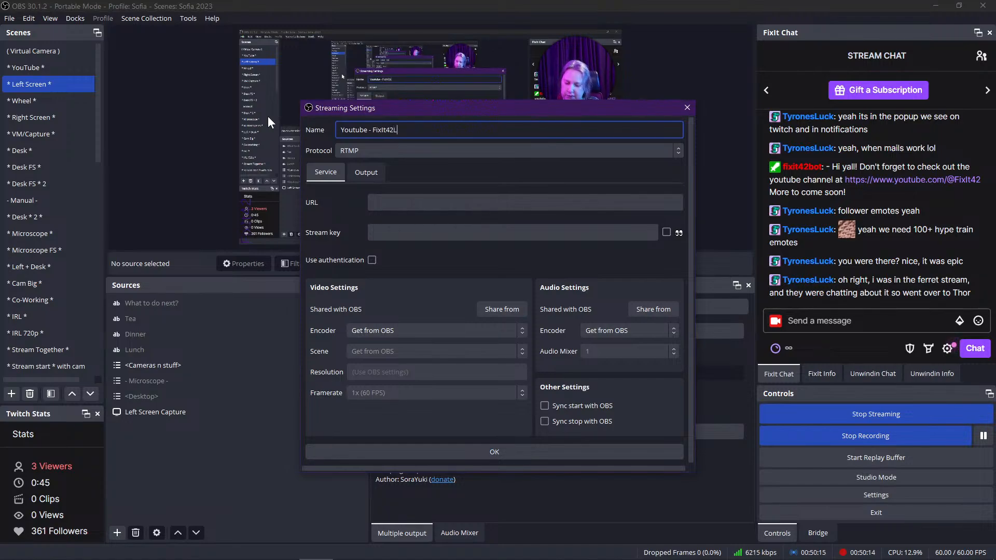
text(ive)
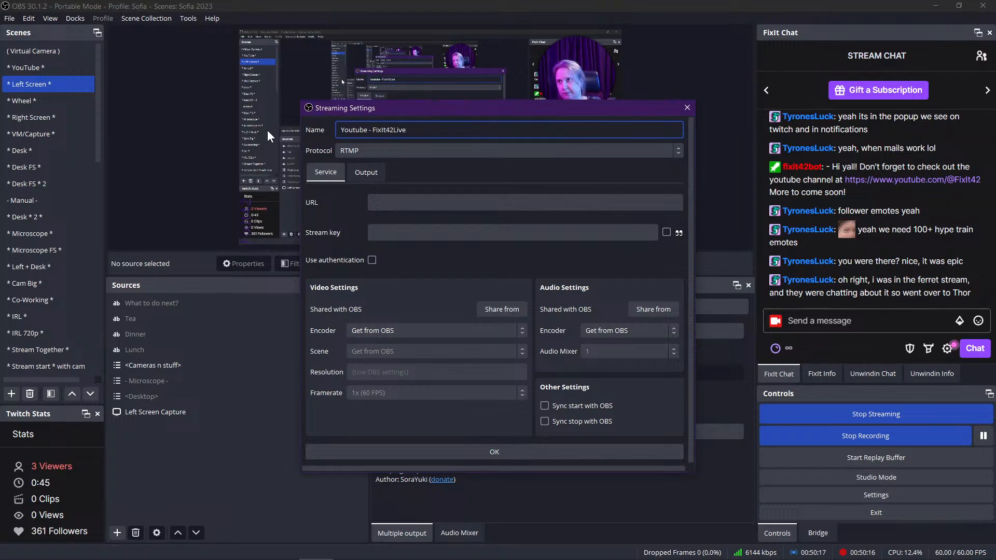
- Move the new target's Streaming Settings dialog around and close it without saving the target
drag(425, 110, 454, 176)
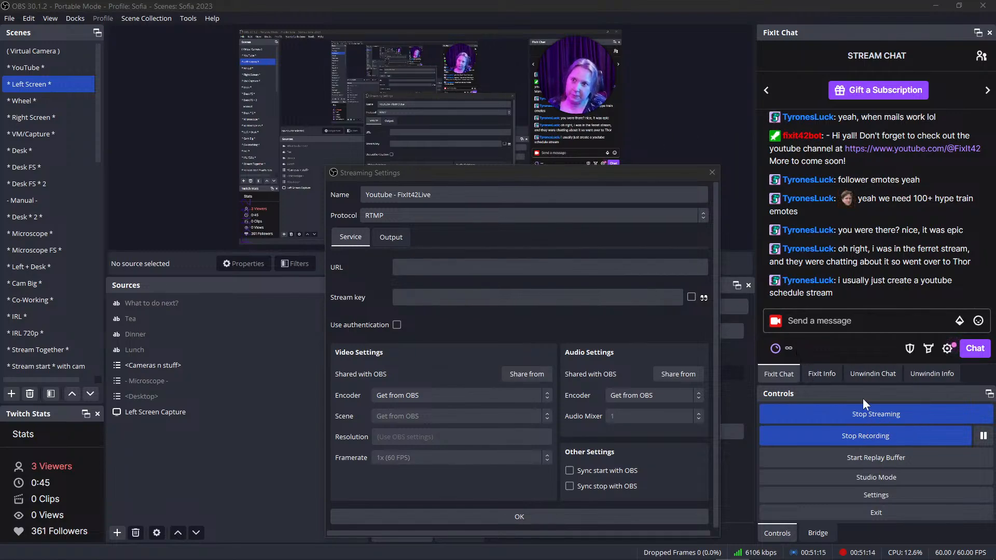
drag(596, 174, 317, 92)
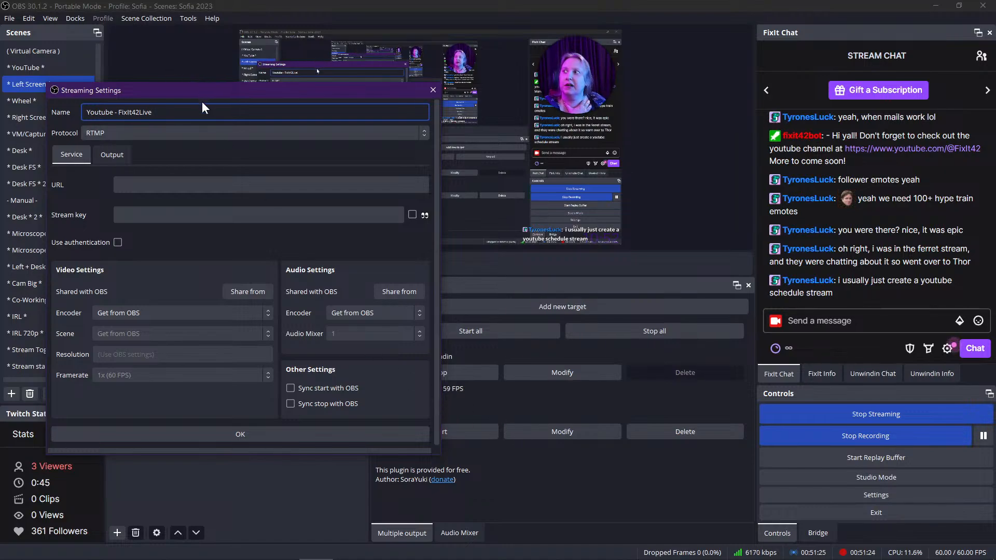
drag(206, 97, 587, 130)
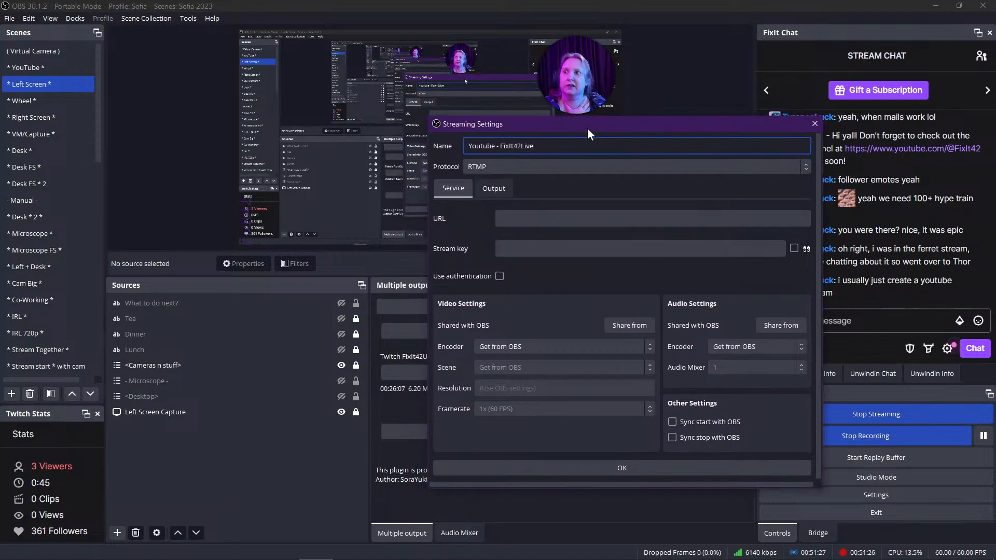
click(814, 123)
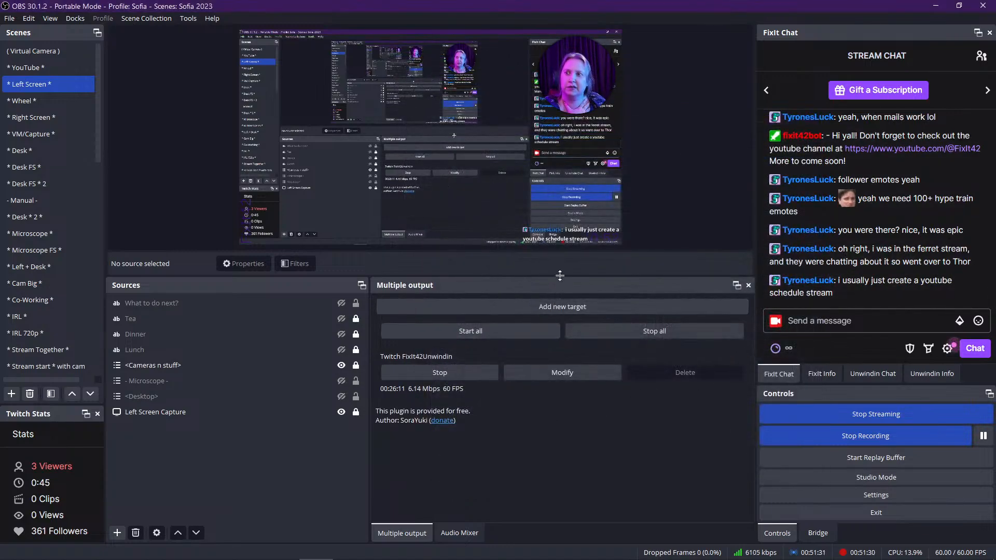
- Enlarge the preview area downward by shrinking the Sources and Multiple output docks
drag(559, 276, 604, 398)
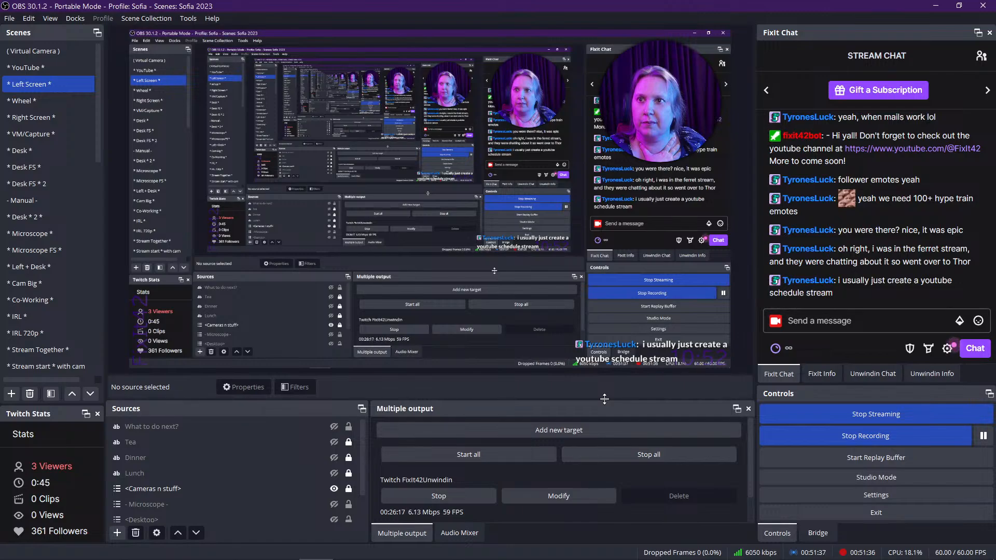
drag(606, 400, 611, 420)
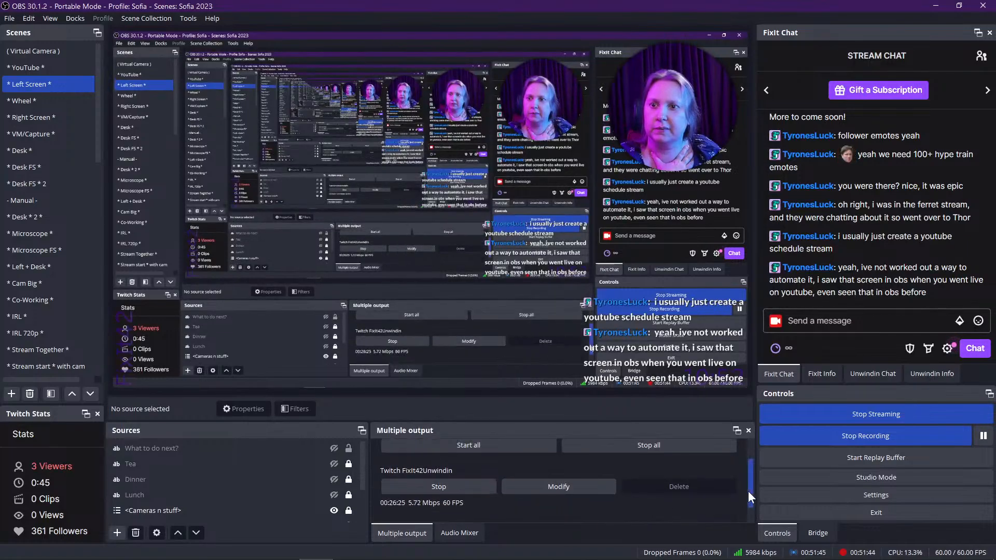
scroll(748, 491, down, 2)
drag(751, 488, 752, 484)
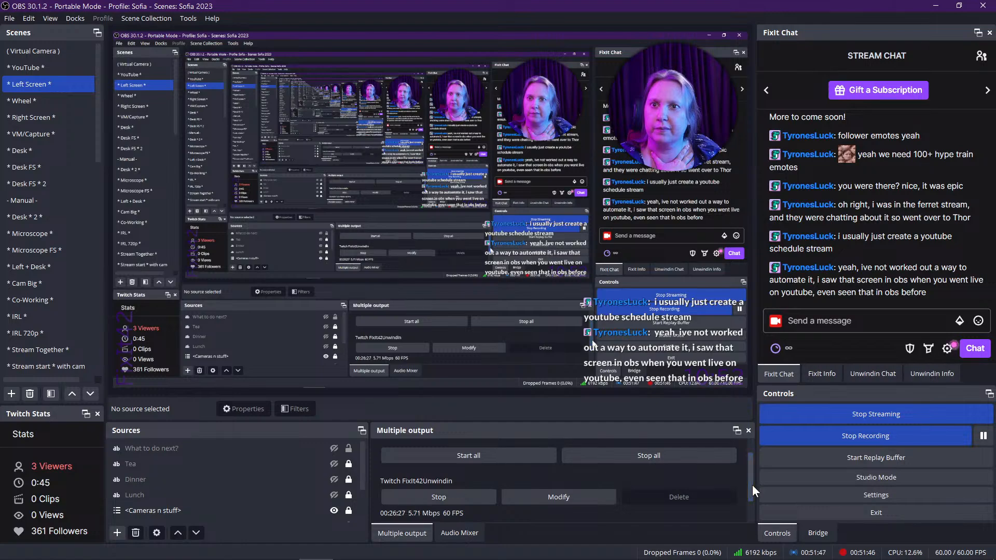
right_click(752, 485)
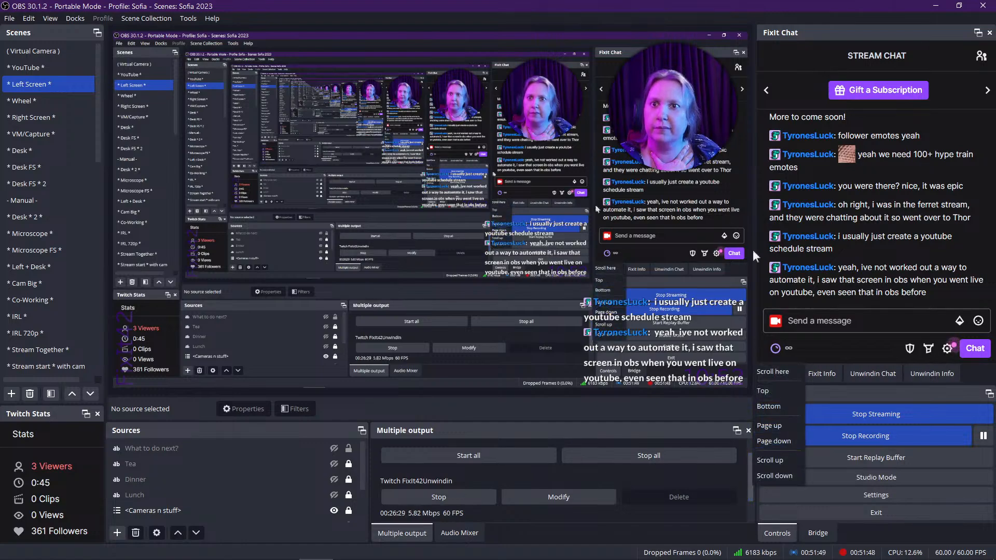
click(681, 2)
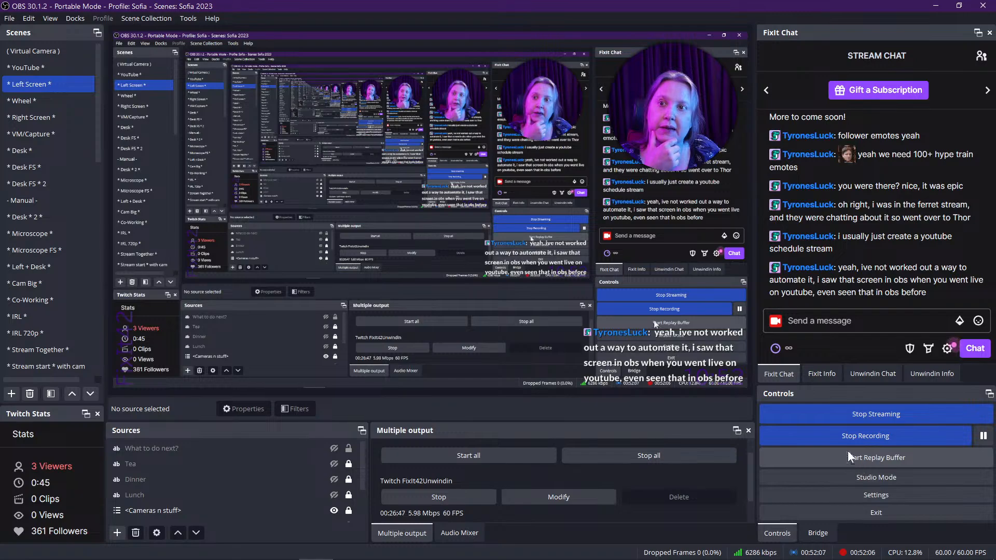
- Bring Unwindin Chat to the front and draft the message "!ss" without sending it
click(870, 376)
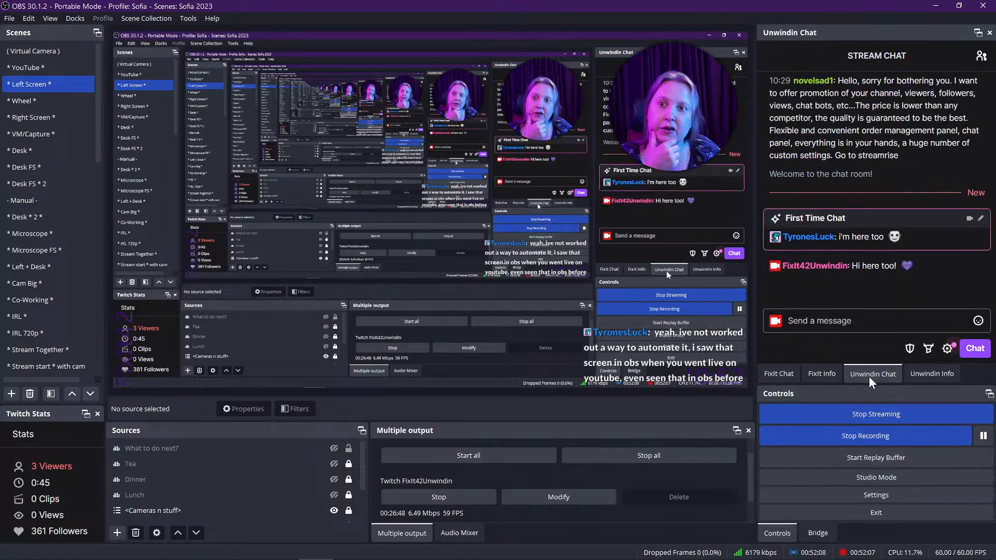
click(846, 321)
text(!)
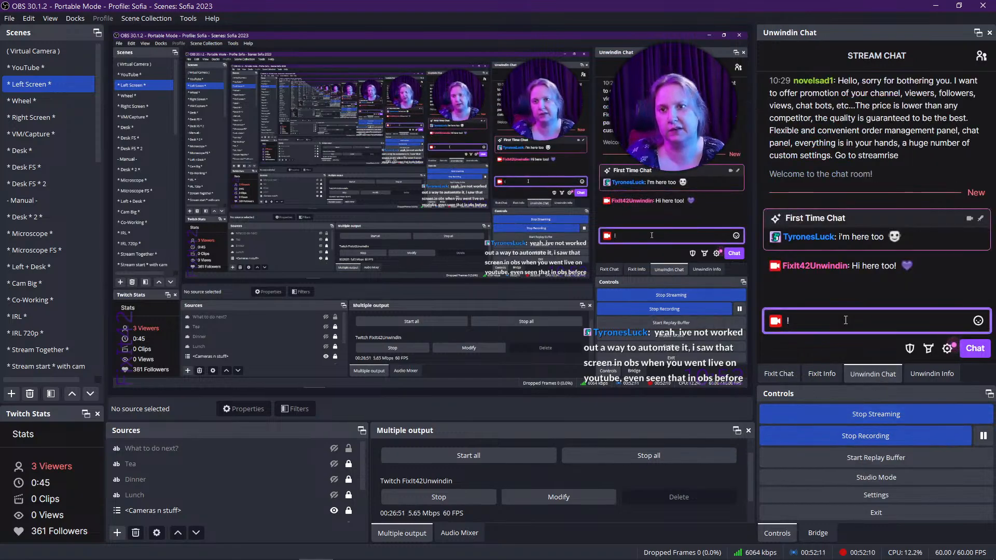
text(ss)
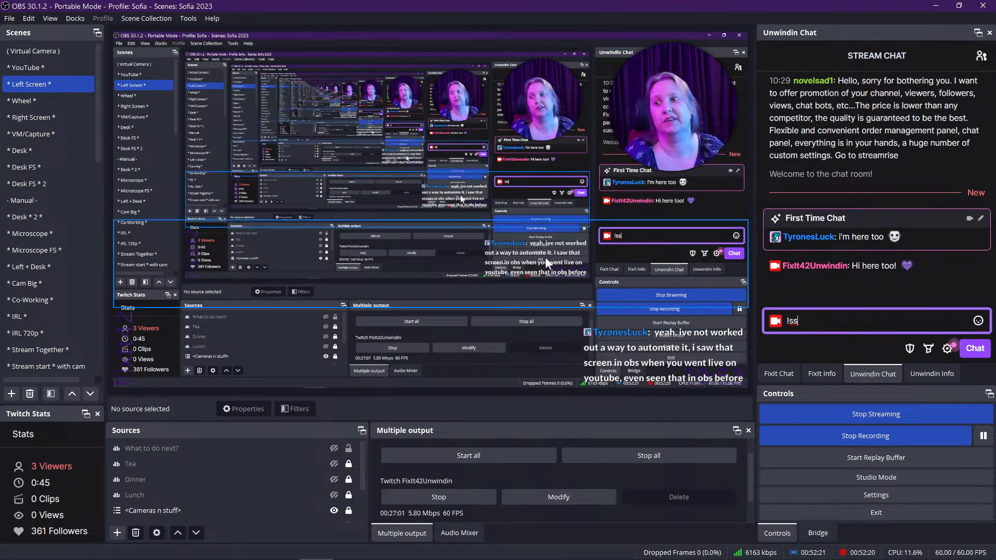
scroll(477, 475, up, 1)
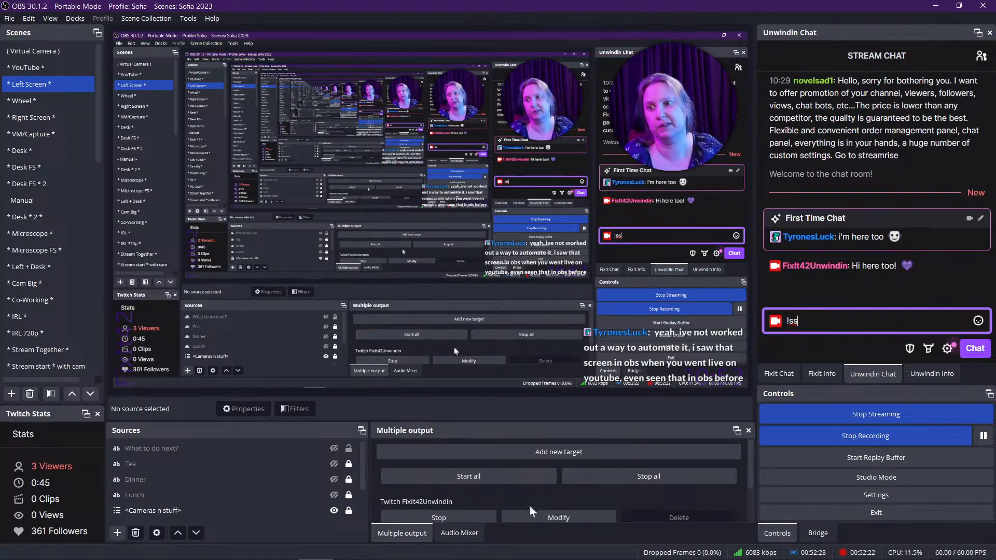
scroll(488, 475, down, 1)
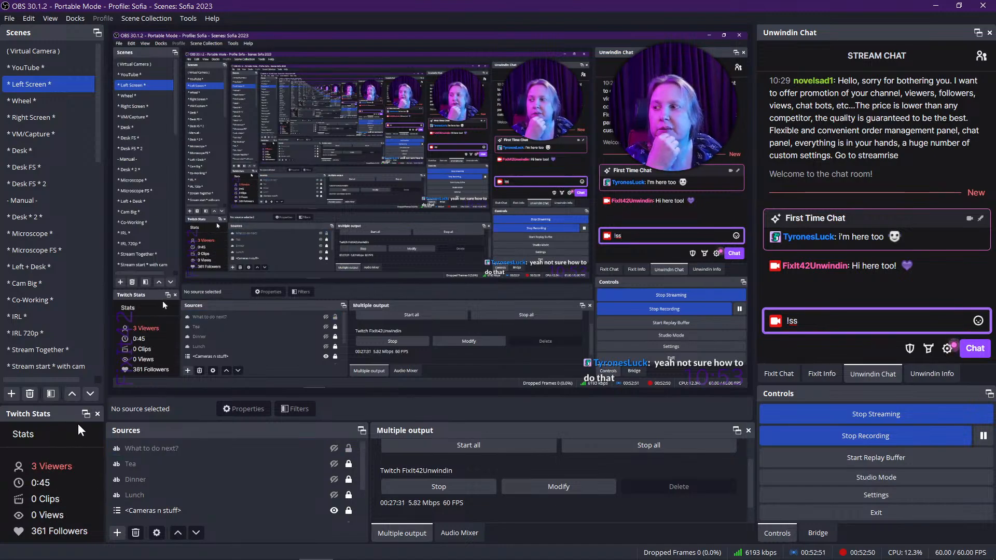
- Bring FixIt Chat to the front and close the Twitch Stats dock
click(16, 195)
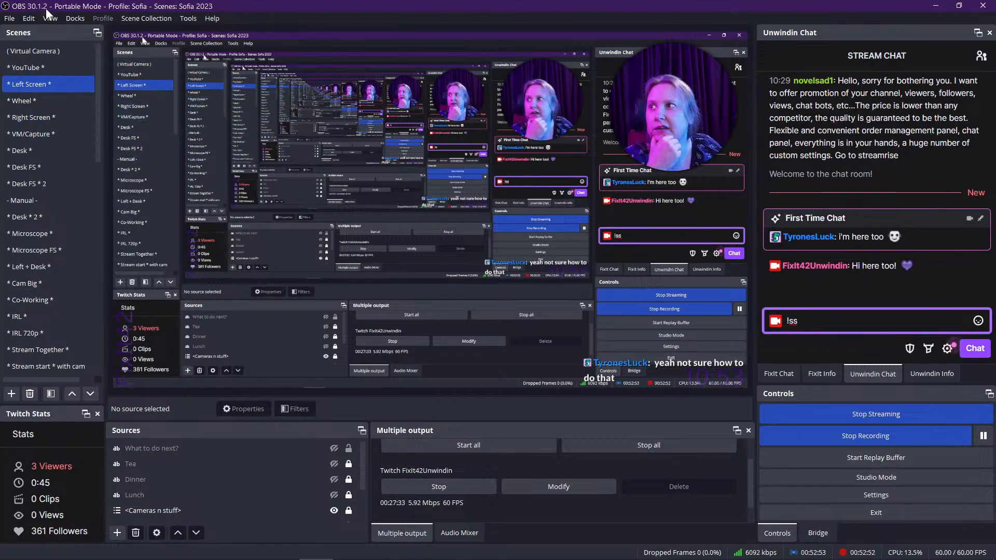
click(55, 19)
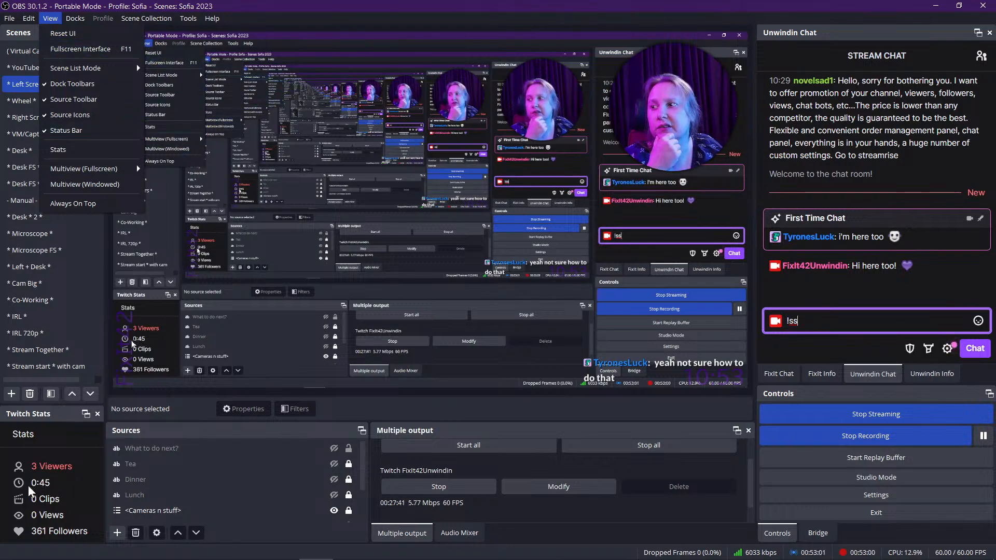
mouse_move(517, 559)
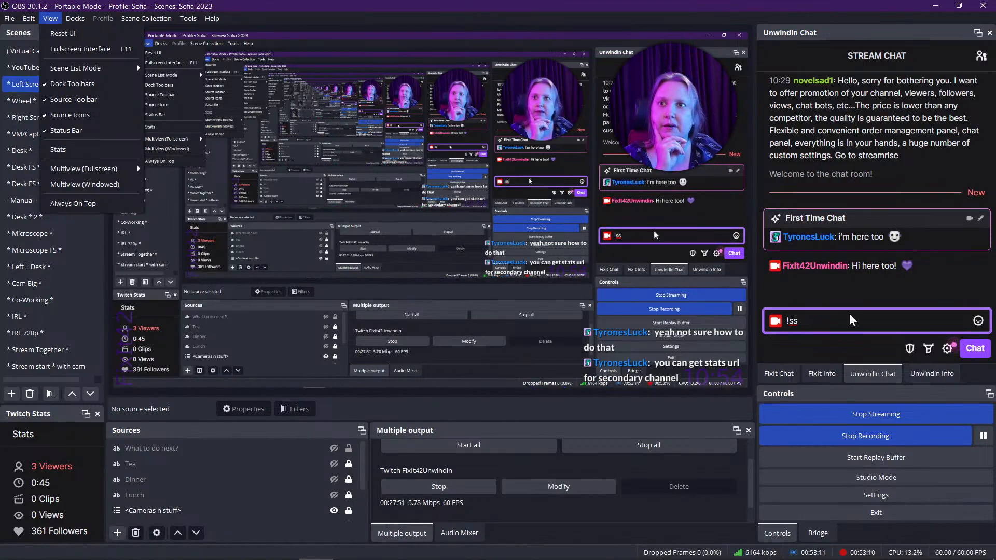
click(780, 374)
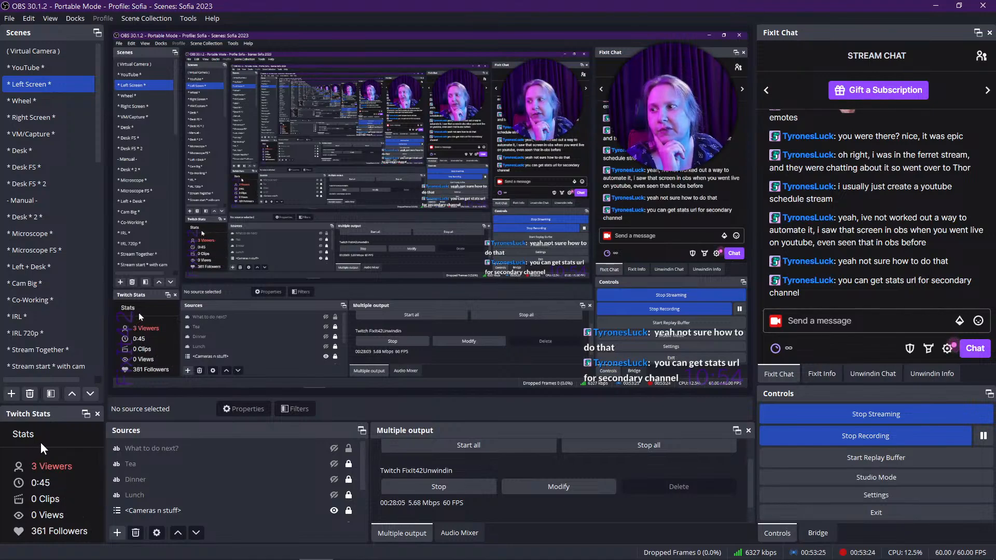
click(95, 413)
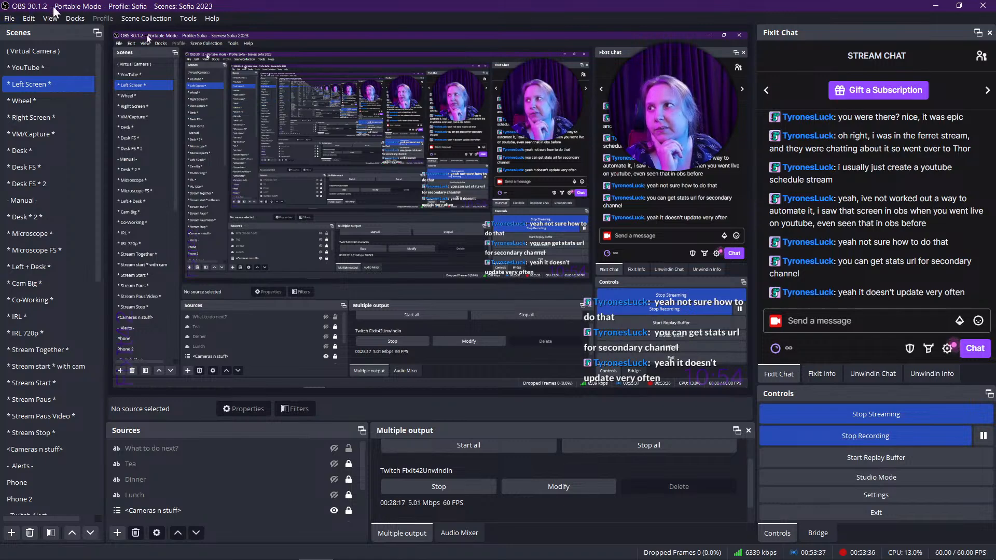
click(15, 18)
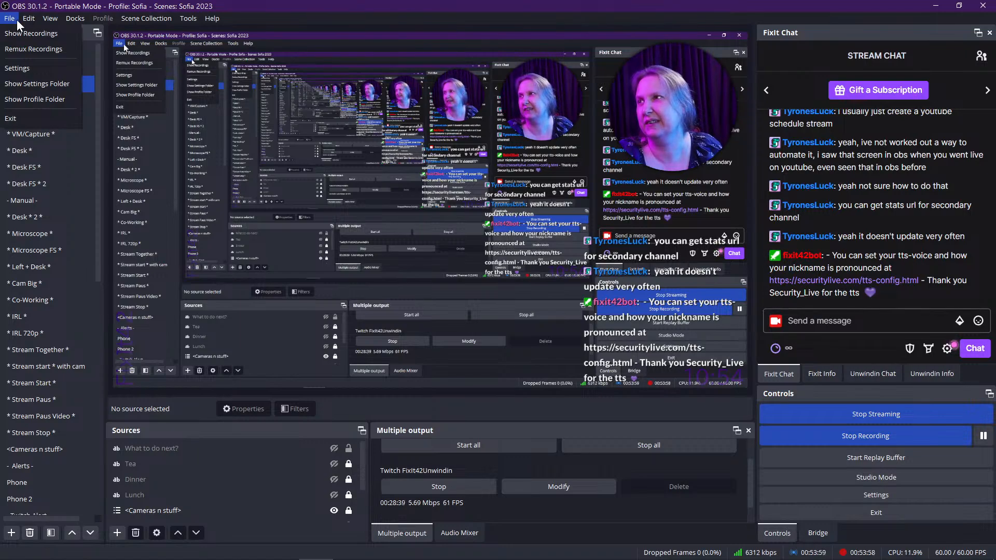
mouse_move(23, 20)
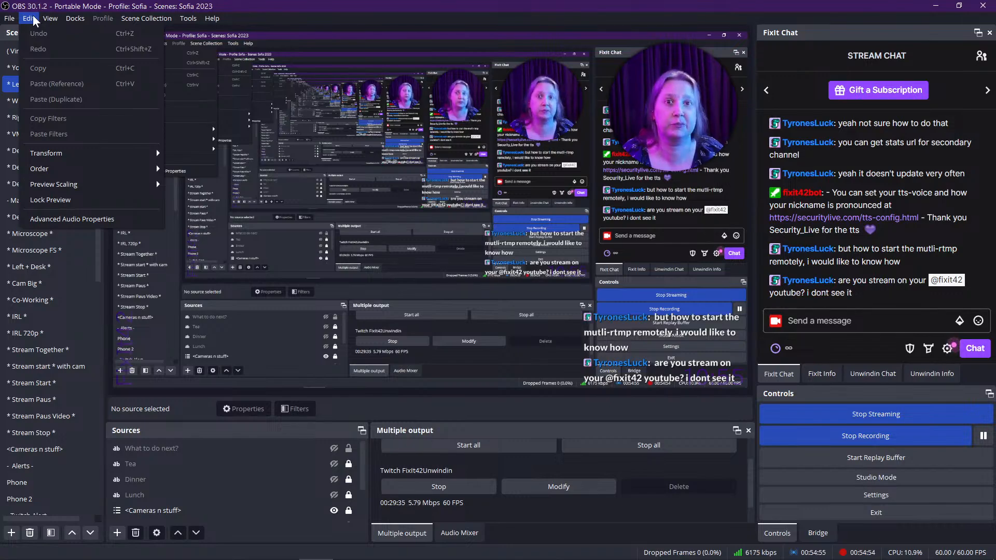
click(54, 10)
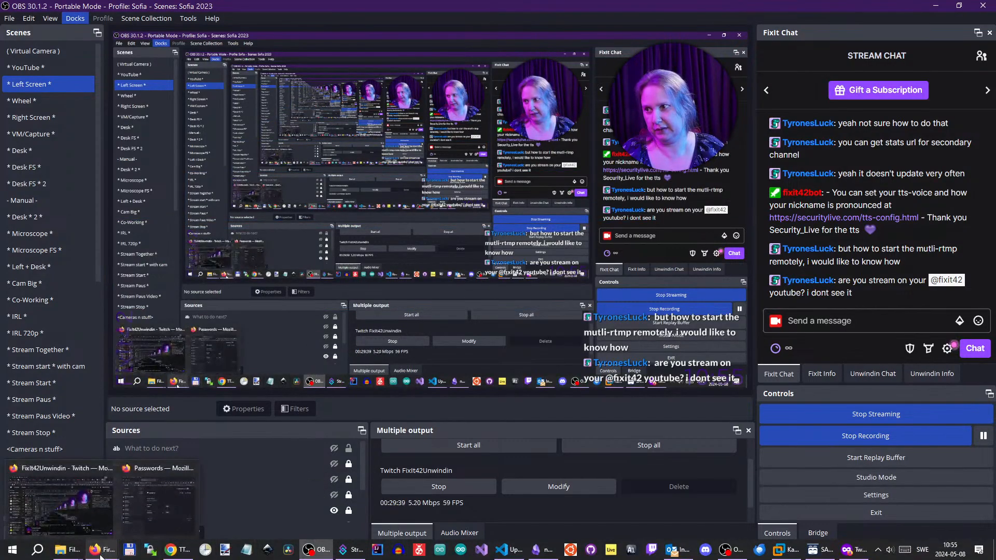
- Switch to Firefox, open the YouTube page of the two-channel streaming broadcast and jump its playback to the live point
click(77, 515)
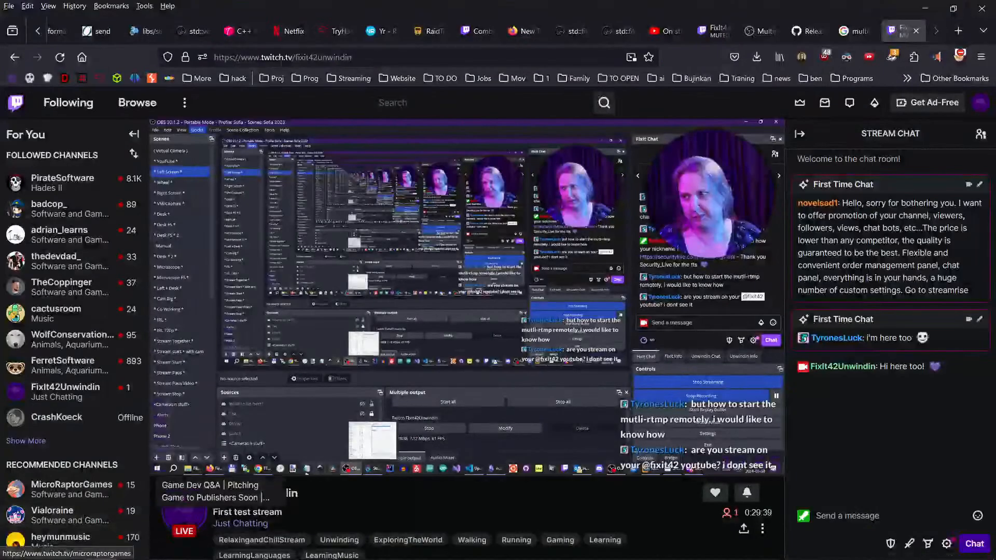
click(665, 31)
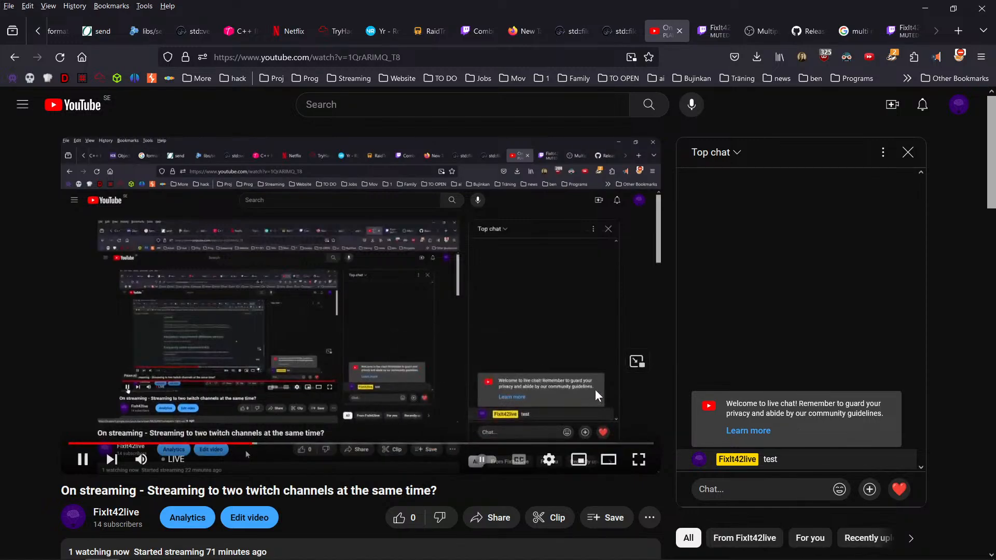
drag(645, 445, 667, 445)
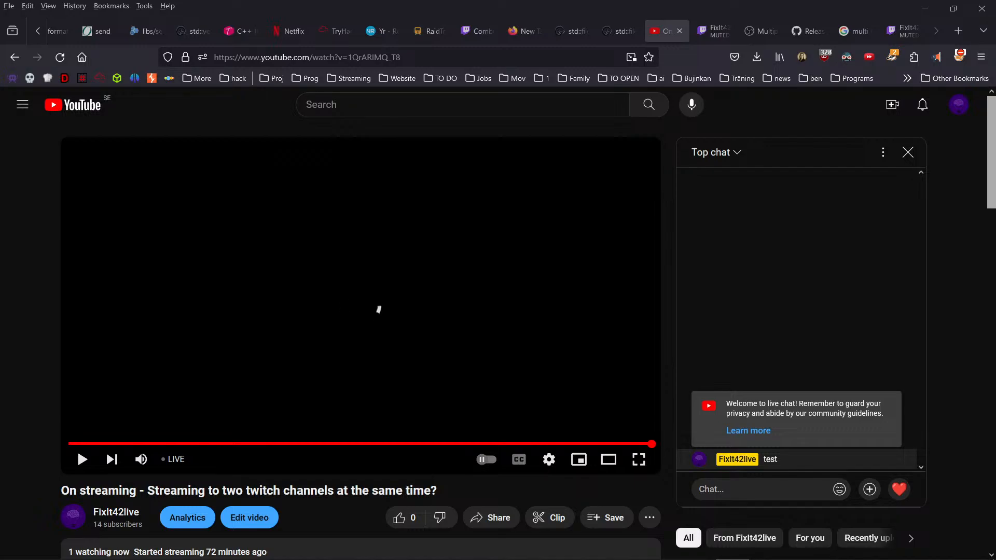
- Send "testing" in the YouTube live chat and close the broadcast's page
click(757, 492)
text(testin)
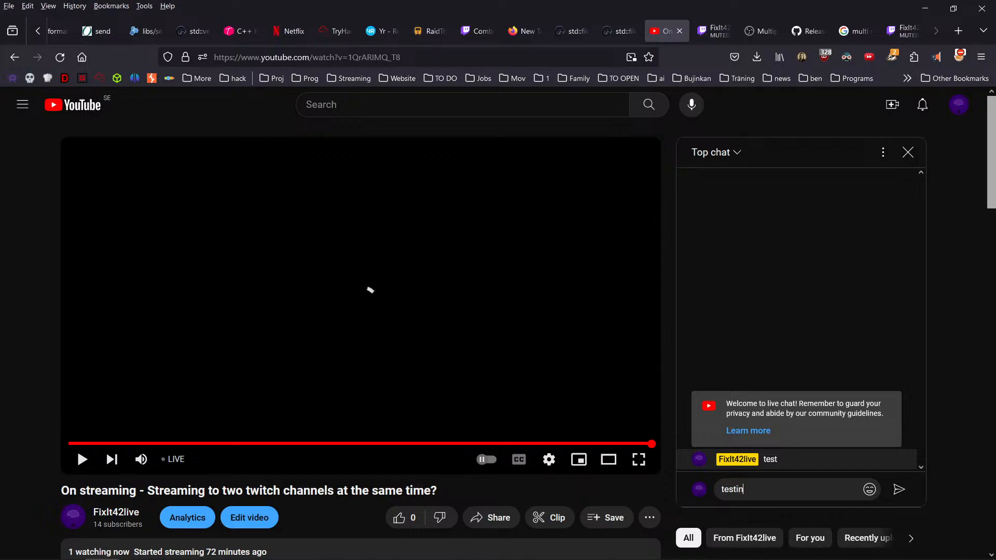
text(g)
key(Return)
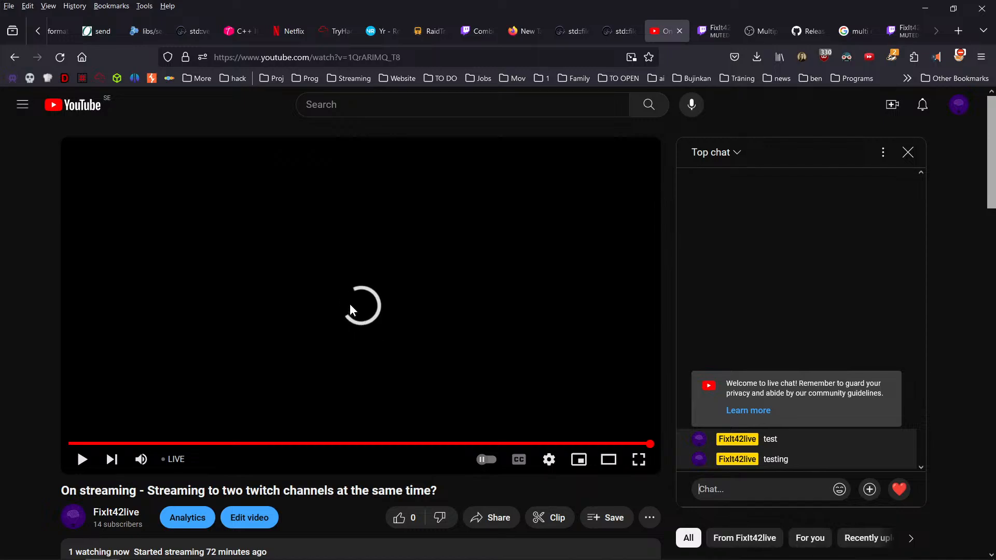
click(680, 32)
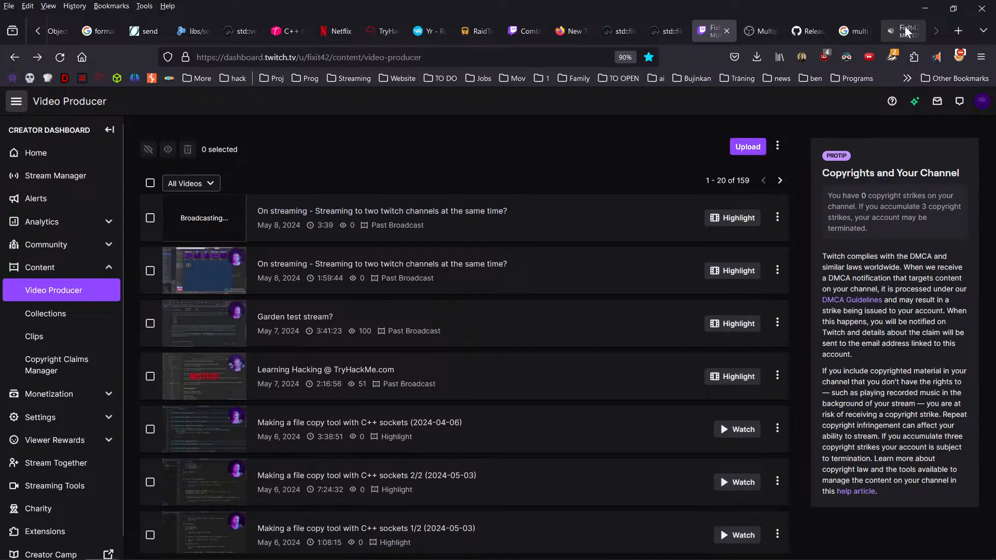
- Bring the OBS window with the Untitled profile over the browser and restart its YouTube stream, confirming that the running one ends
drag(995, 140, 329, 13)
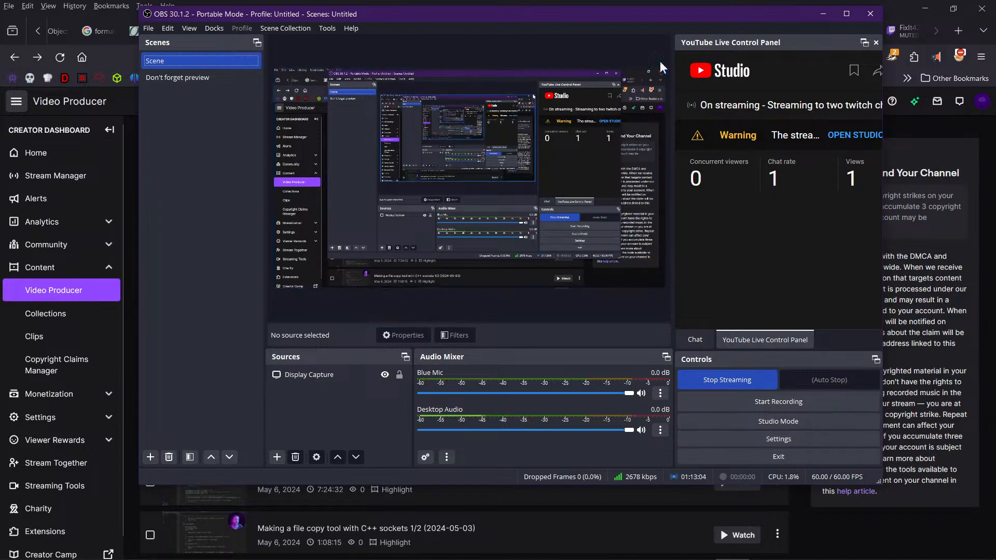
drag(665, 15, 687, 41)
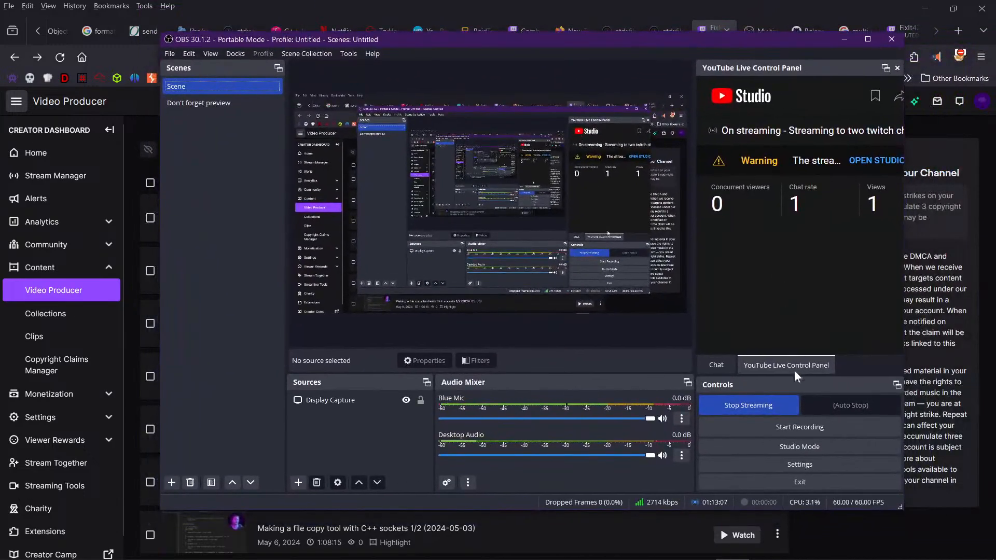
click(761, 407)
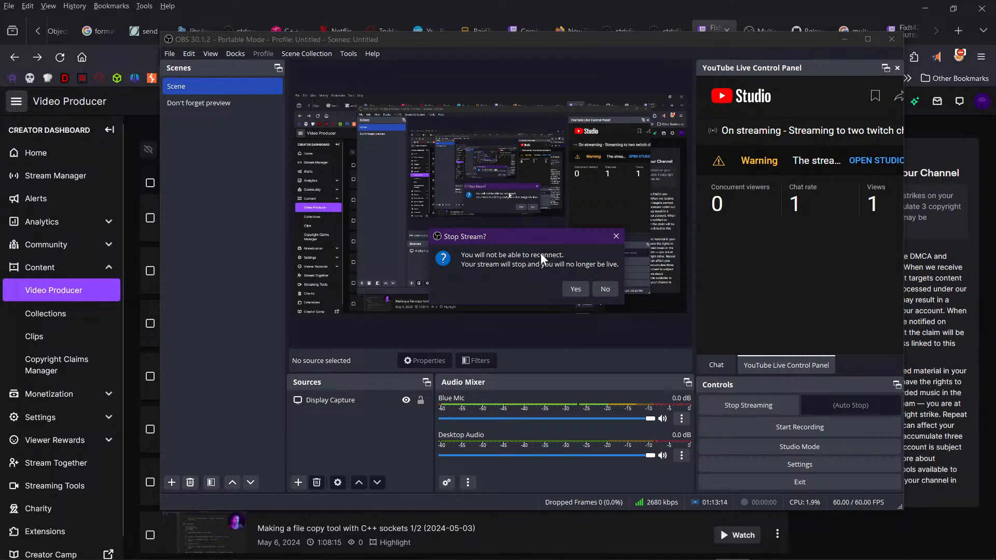
click(575, 291)
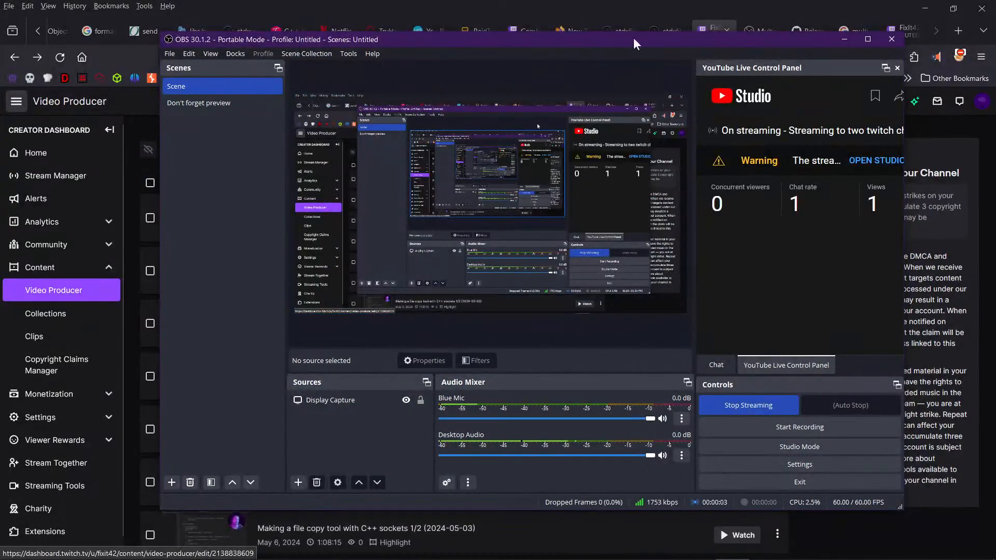
- Move the Untitled-profile OBS window back to the other monitor and switch to the main OBS window
drag(667, 39, 995, 65)
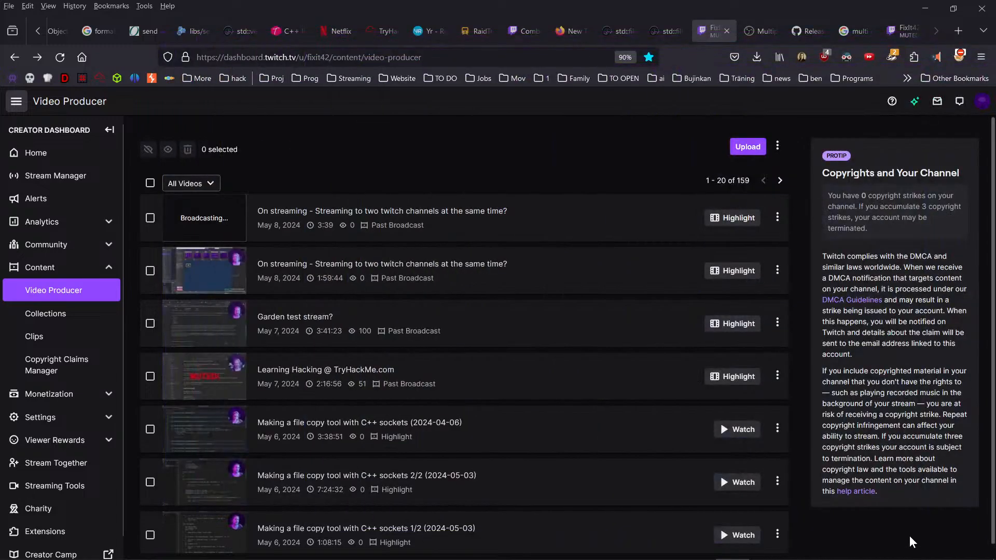
mouse_move(783, 558)
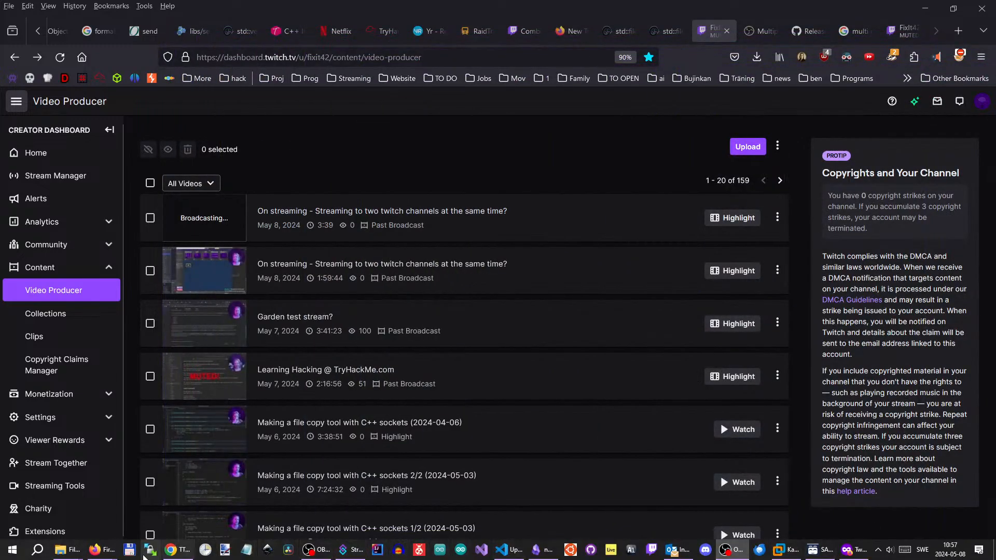
mouse_move(104, 554)
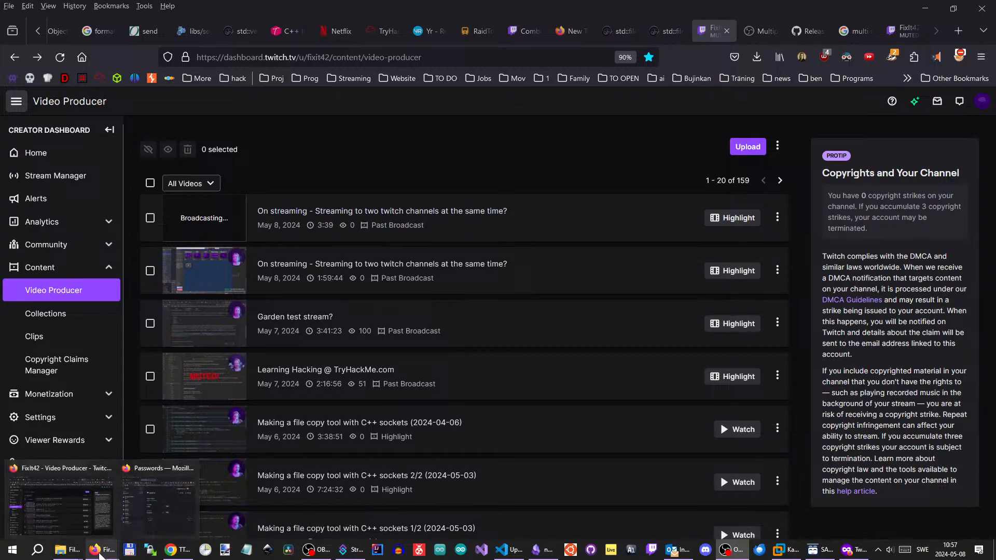
click(311, 550)
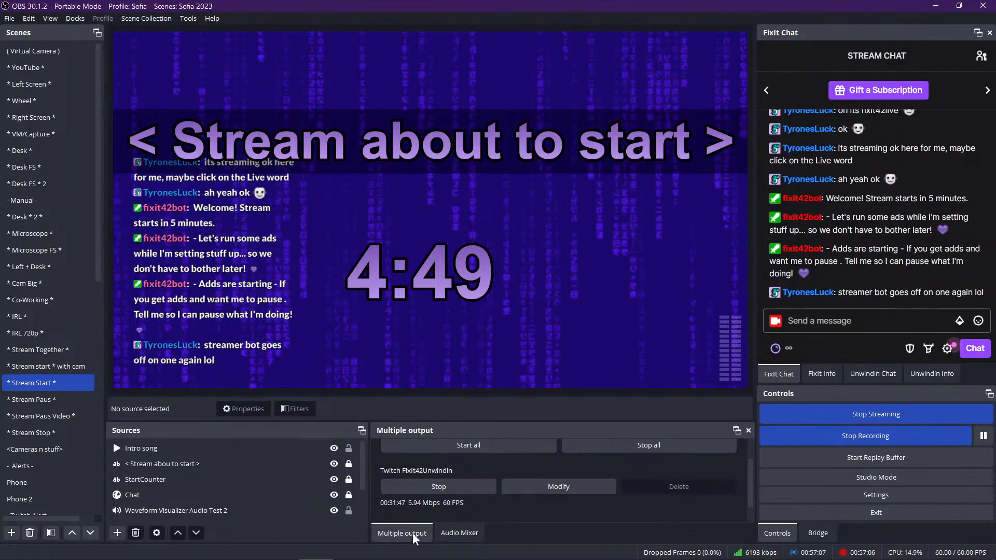
- Bring the Audio Mixer to the front and unmute Blue Mic
click(444, 532)
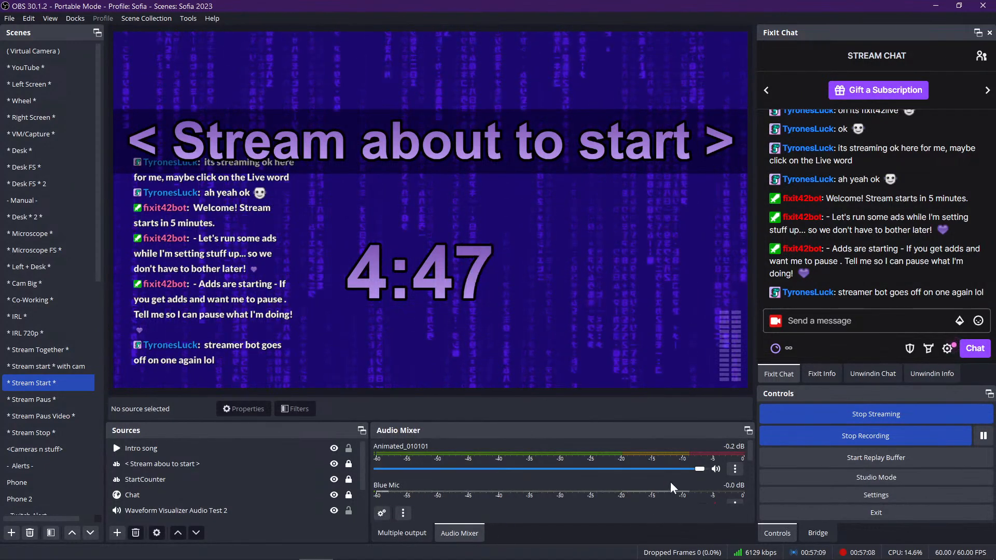
scroll(671, 481, down, 3)
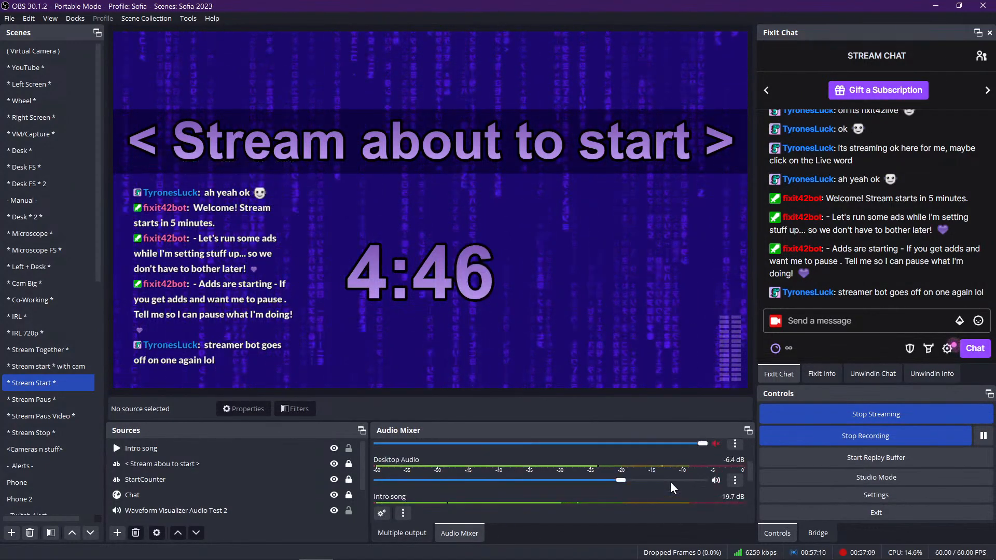
click(716, 444)
scroll(674, 486, up, 3)
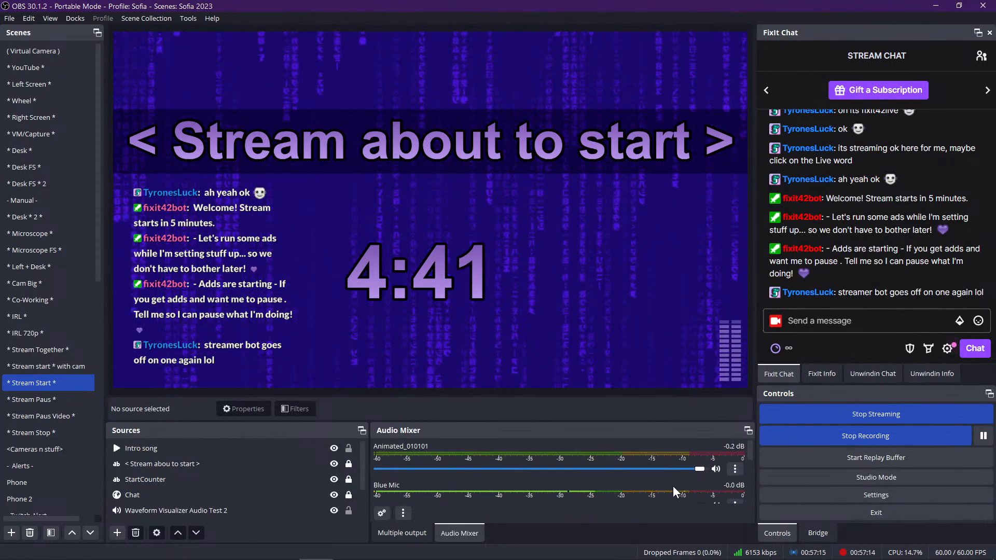
- Switch to the "* Left Screen *" scene and bring the Untitled-profile OBS window onto this monitor
click(39, 86)
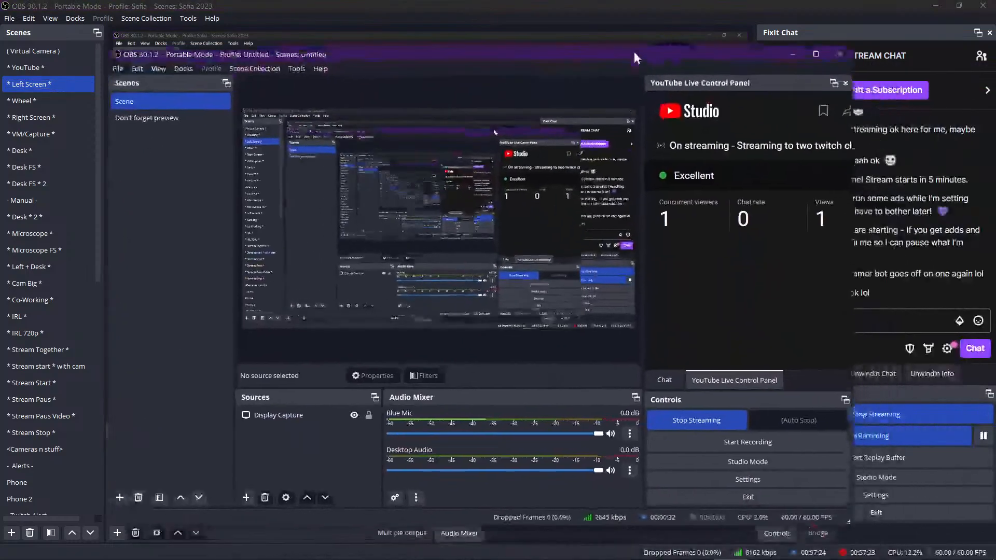
drag(634, 52, 659, 57)
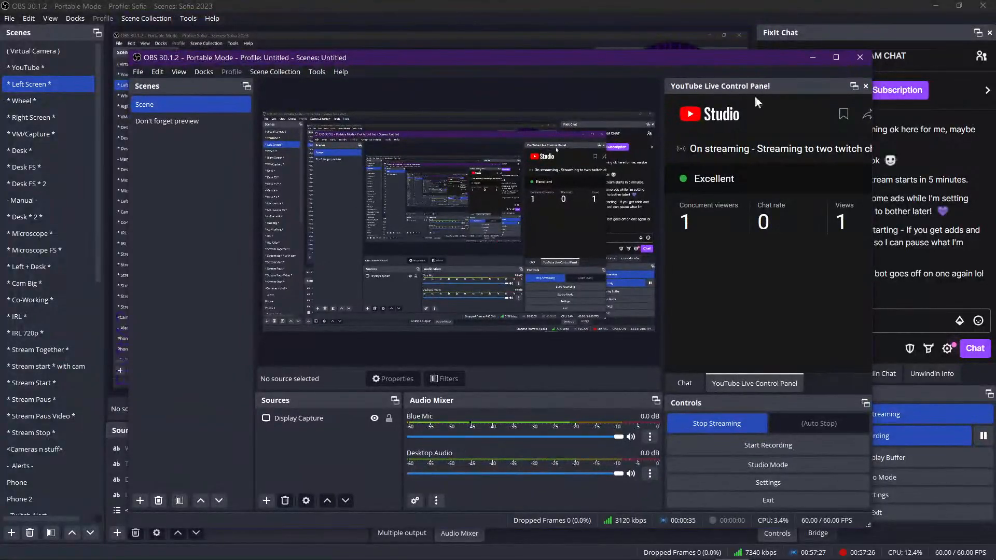